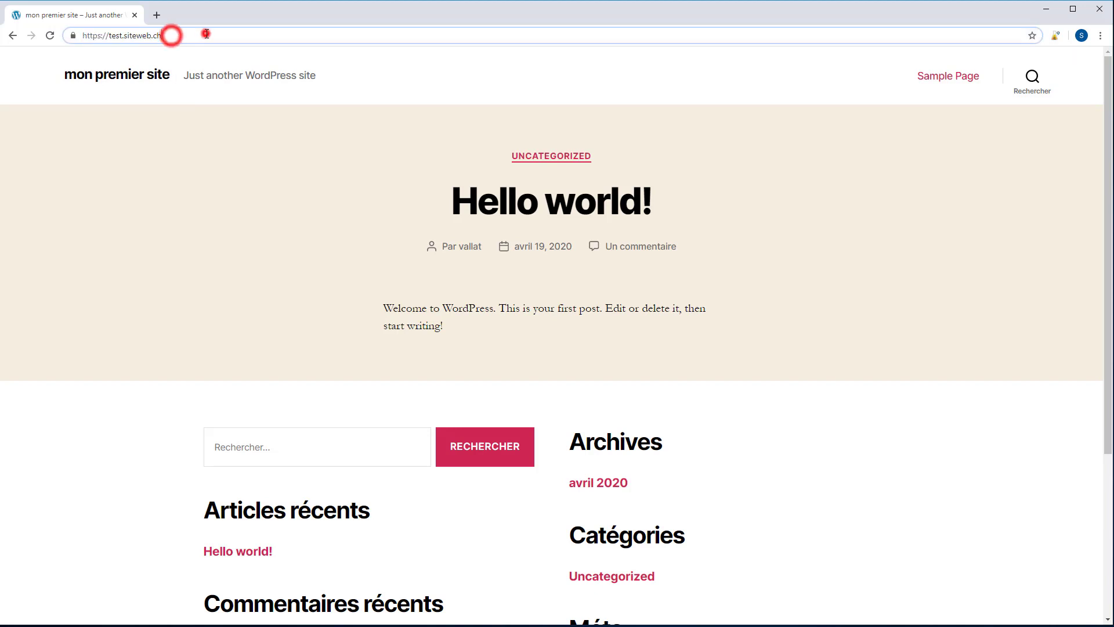
Open test.siteweb.ch/wp-admin and log in to the online WordPress site with the saved credentials.
{"action": "left_click", "coordinate": [203, 34]}
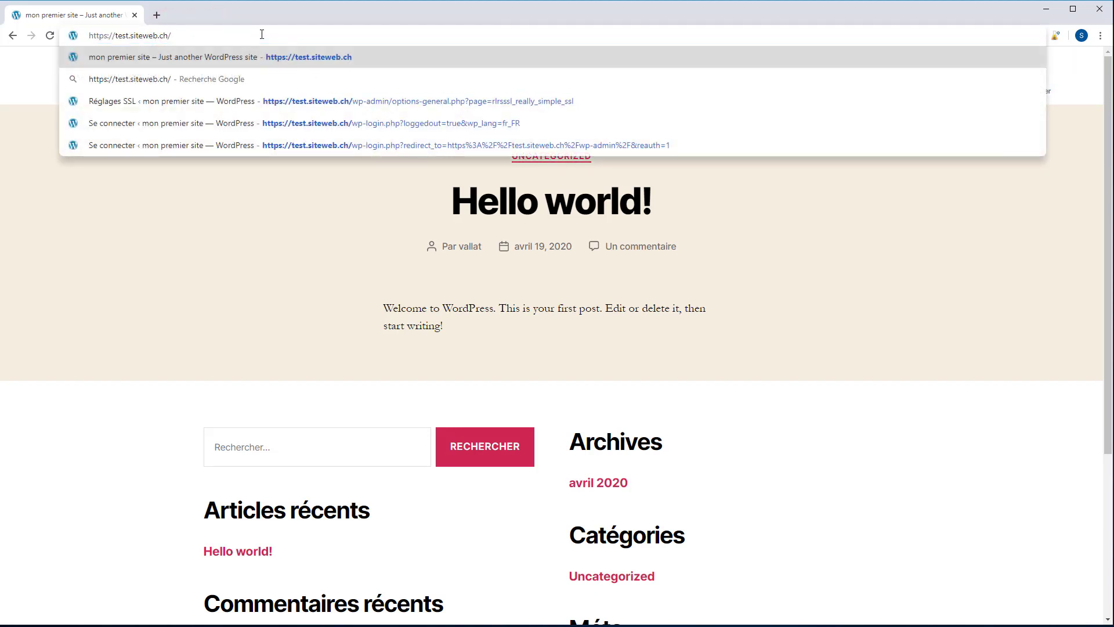
{"action": "type", "text": "wp-admin"}
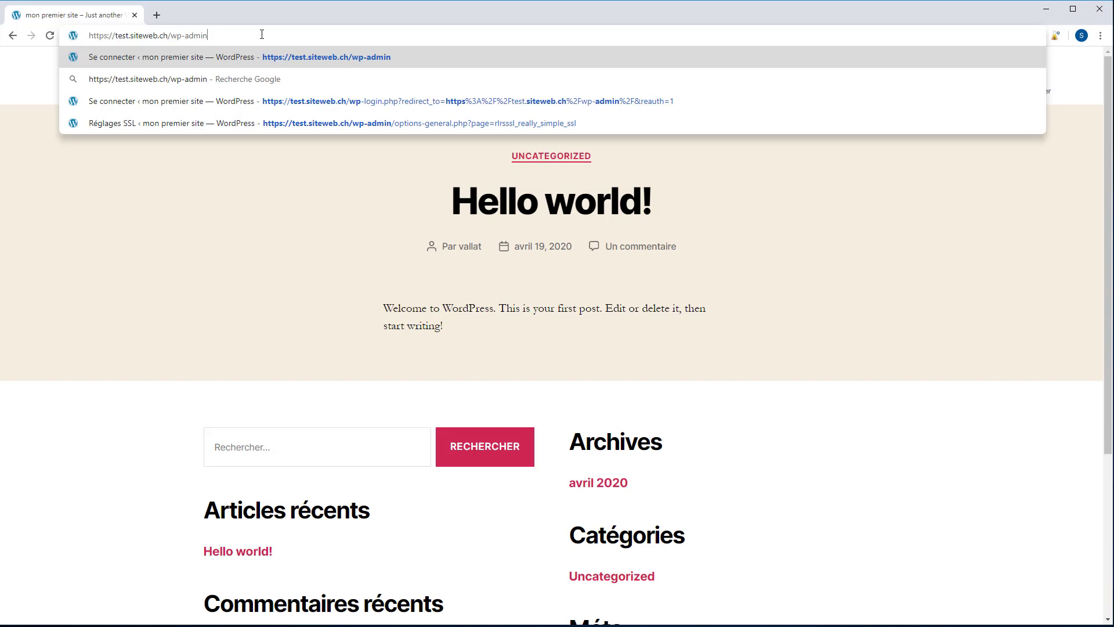
{"action": "key", "text": "Return"}
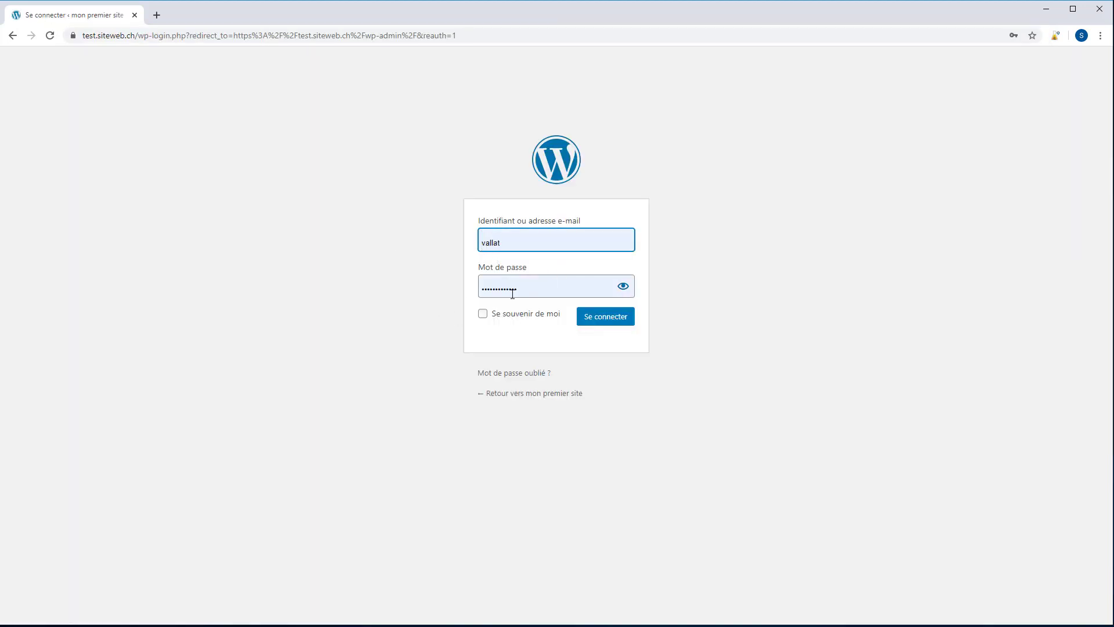
{"action": "left_click", "coordinate": [606, 321]}
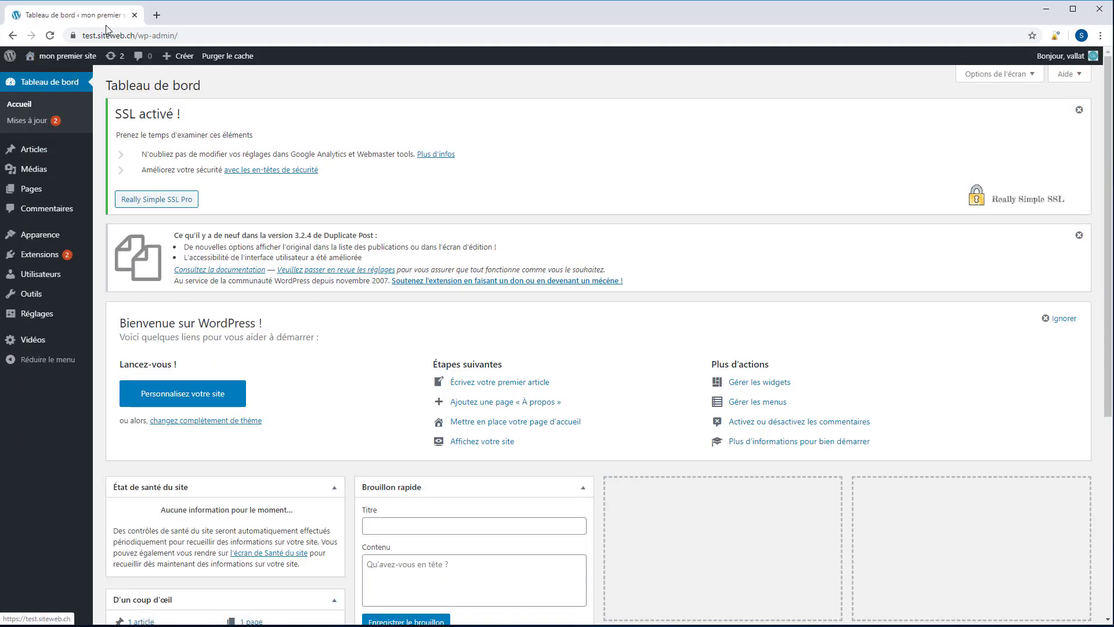
Open the local WordPress site at localhost/vallat in a new browser tab.
{"action": "left_click", "coordinate": [156, 15]}
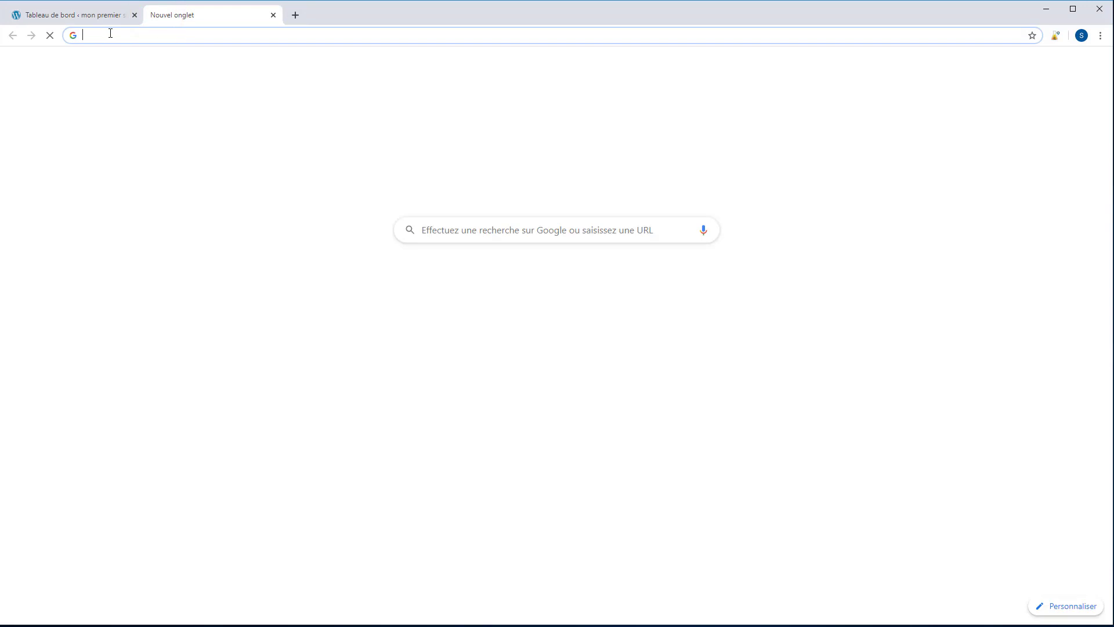
{"action": "type", "text": "loc"}
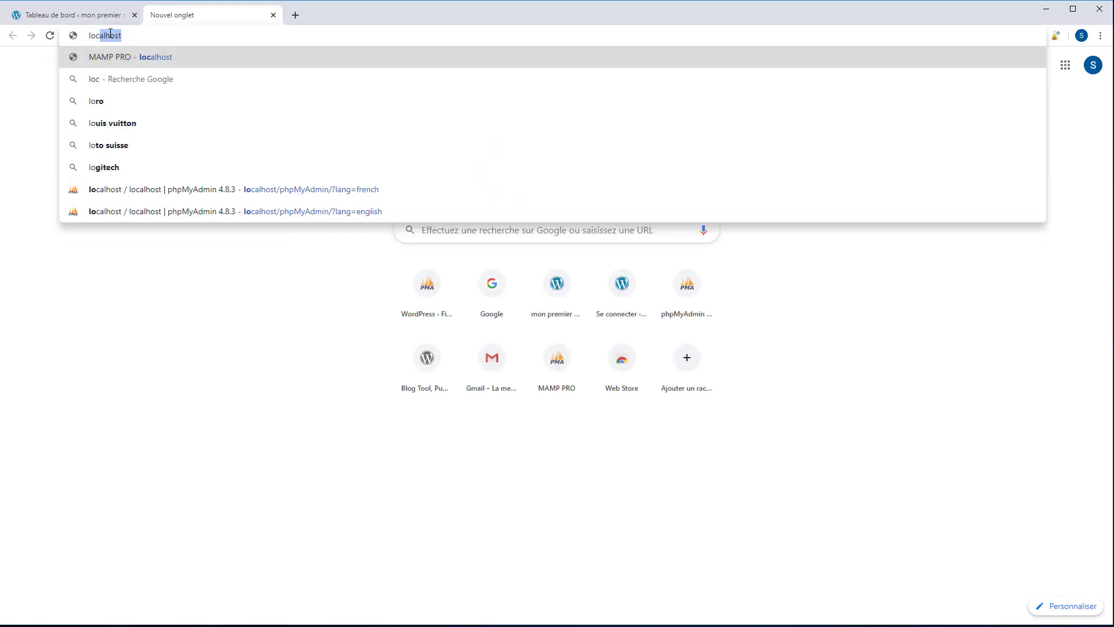
{"action": "type", "text": "alhost"}
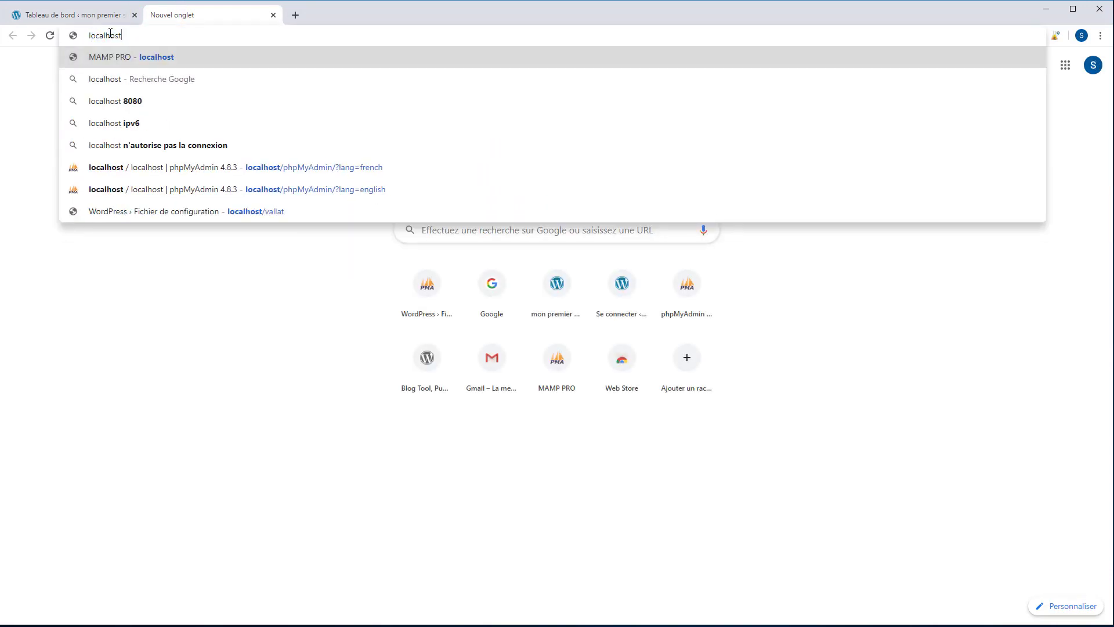
{"action": "type", "text": "/vallat"}
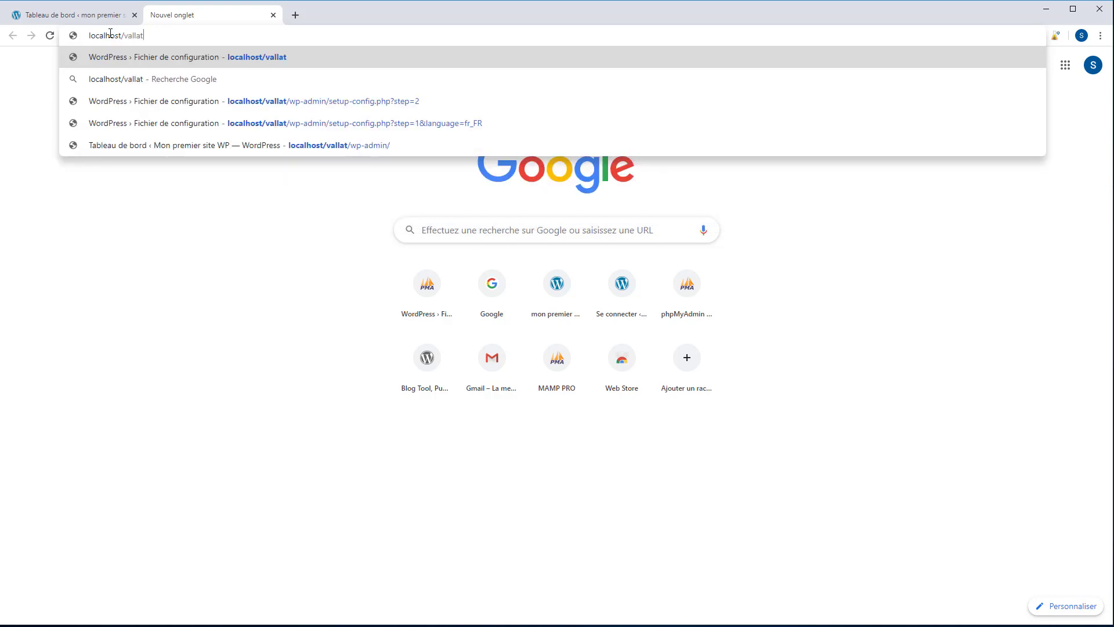
{"action": "key", "text": "Return"}
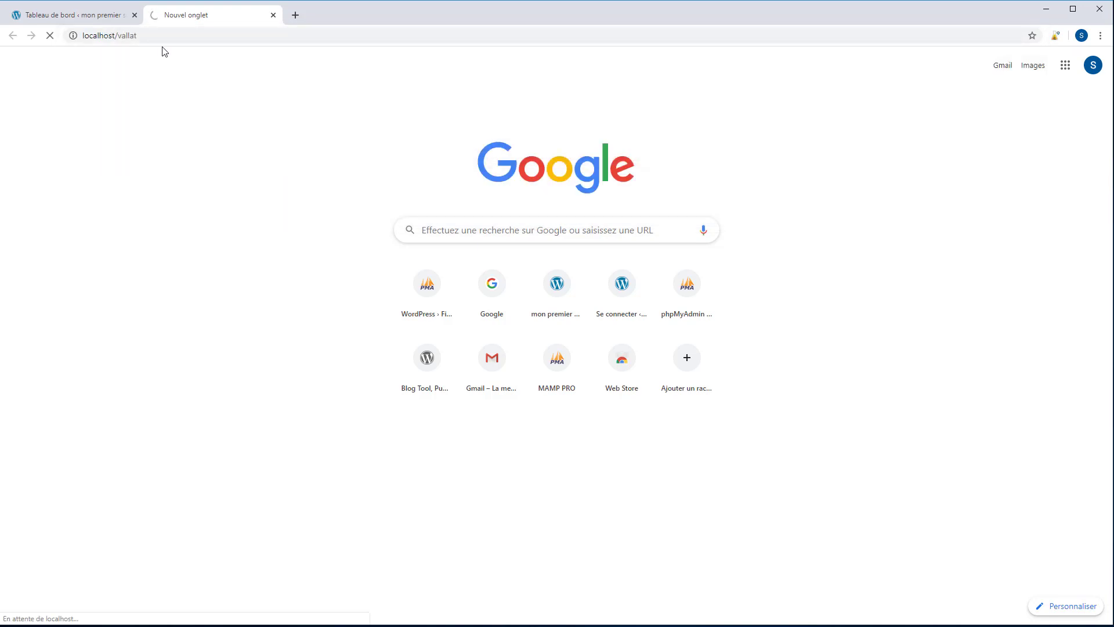
Go to the local site's wp-admin dashboard and close the online site's tab.
{"action": "left_click", "coordinate": [172, 36]}
{"action": "type", "text": "wp-admin"}
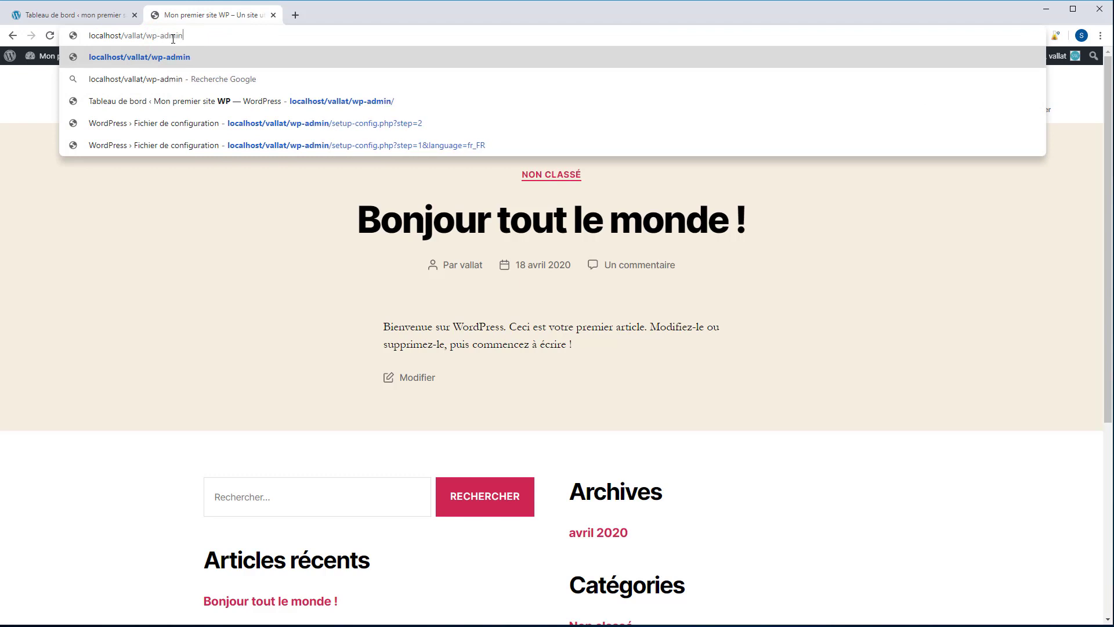
{"action": "key", "text": "Return"}
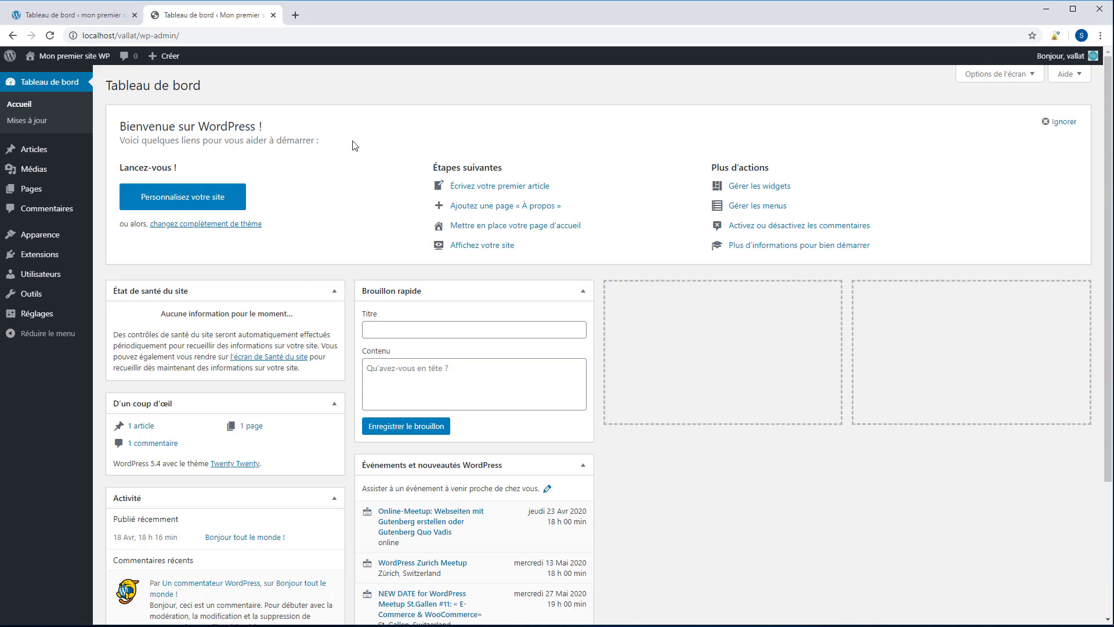
{"action": "left_click", "coordinate": [87, 15]}
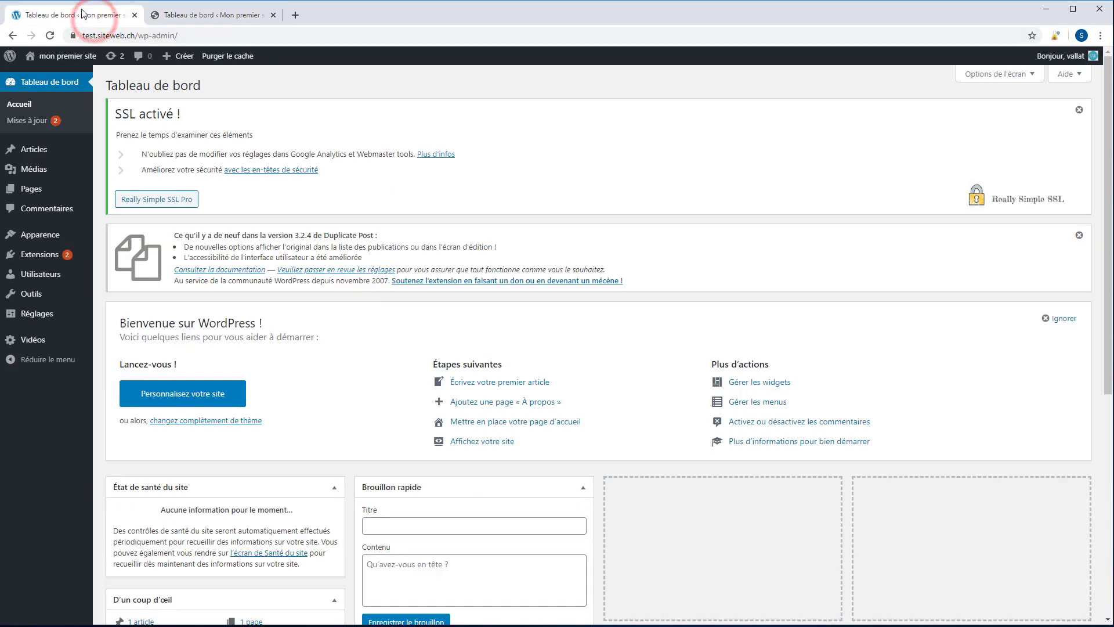
{"action": "key", "text": "ctrl+w"}
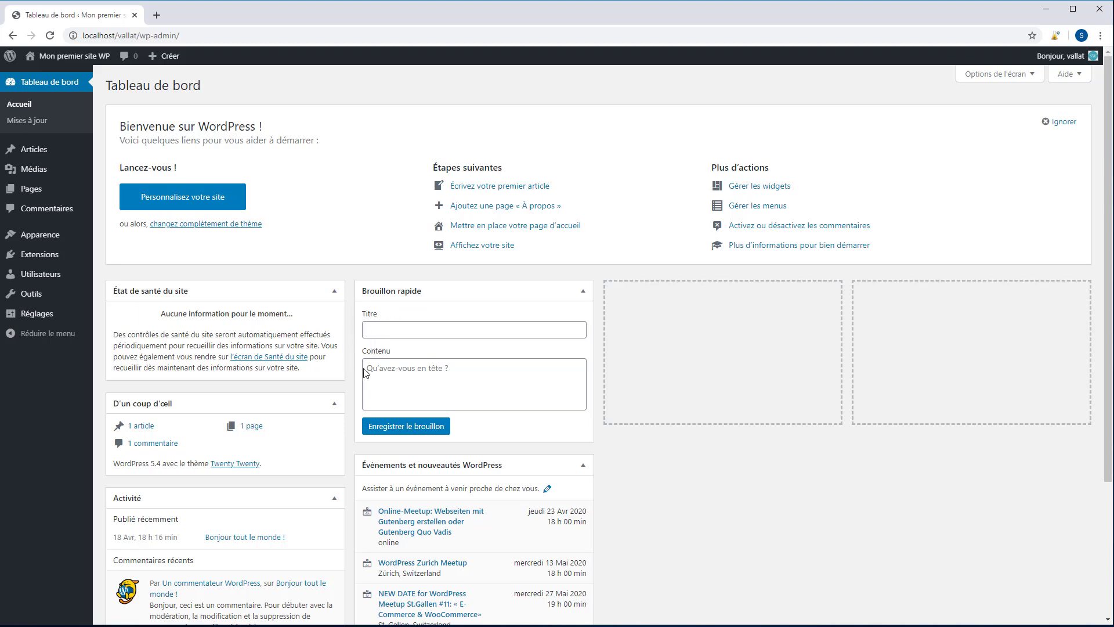
Look over the local site's dashboard widgets and its WordPress updates page.
{"action": "scroll", "coordinate": [286, 458], "scroll_direction": "down", "scroll_amount": 1}
{"action": "scroll", "coordinate": [236, 480], "scroll_direction": "down", "scroll_amount": 2}
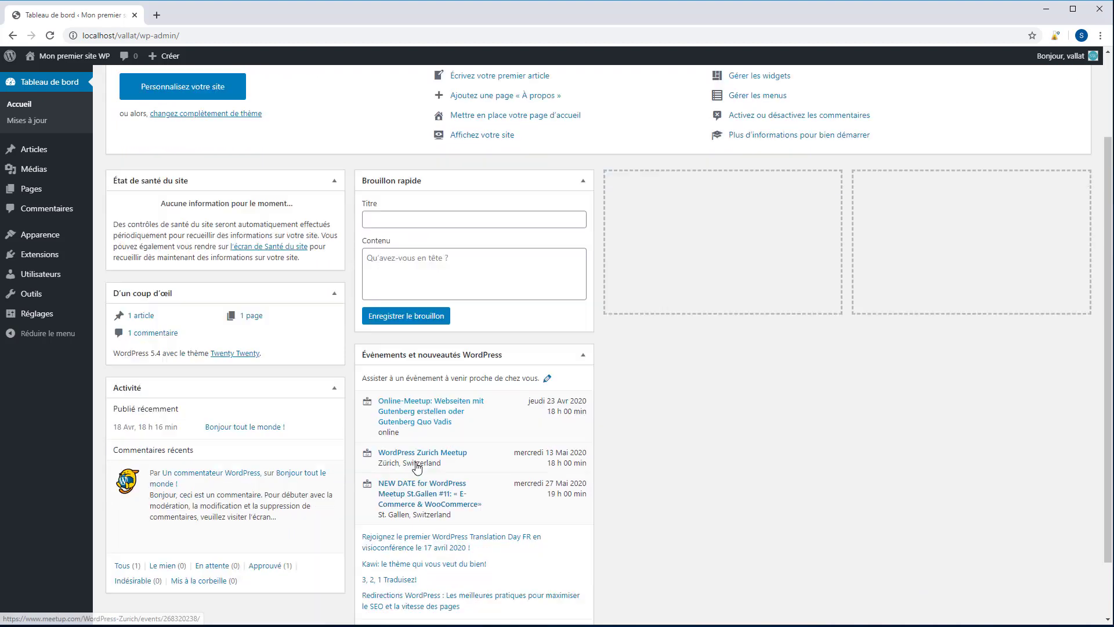
{"action": "scroll", "coordinate": [467, 475], "scroll_direction": "up", "scroll_amount": 3}
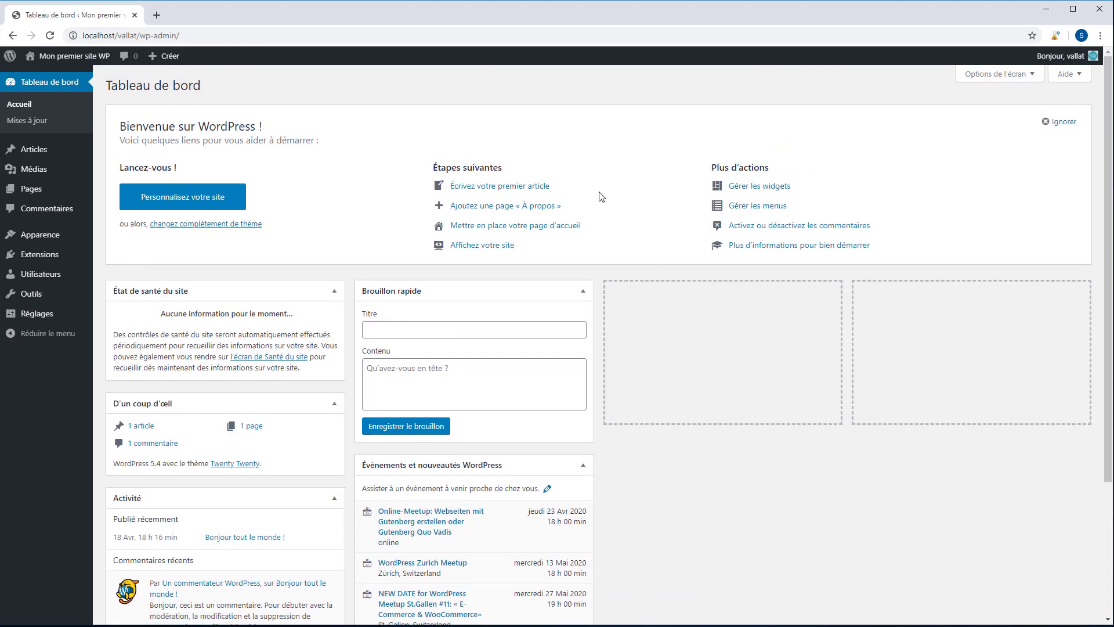
{"action": "left_click", "coordinate": [34, 123]}
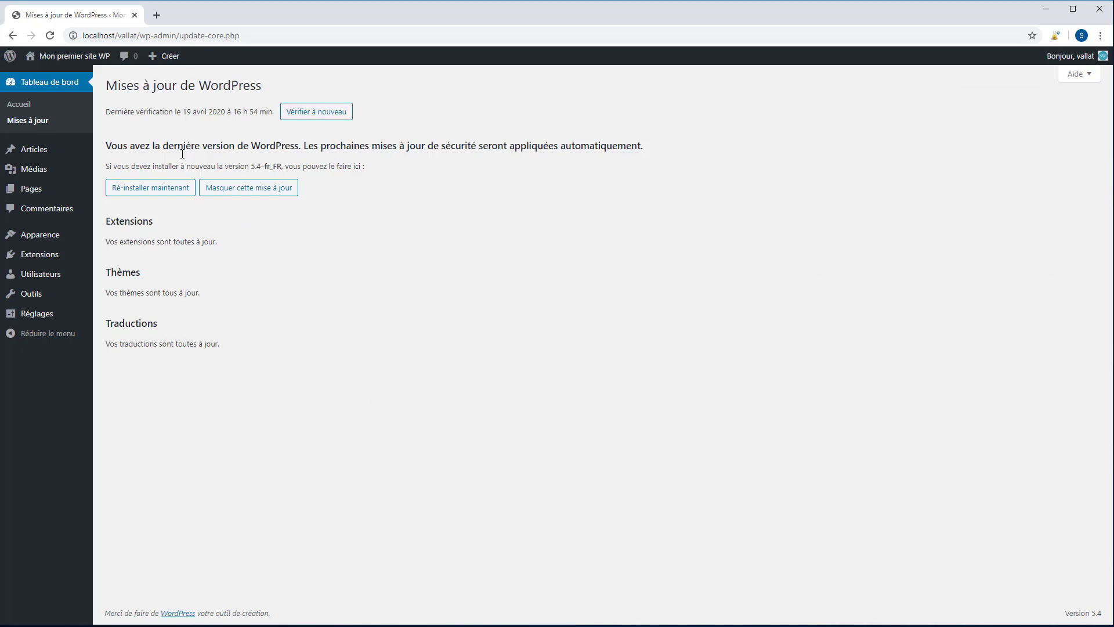
Review the local site's articles, media library, pages and comments sections, and the available Appearance options.
{"action": "left_click", "coordinate": [34, 152]}
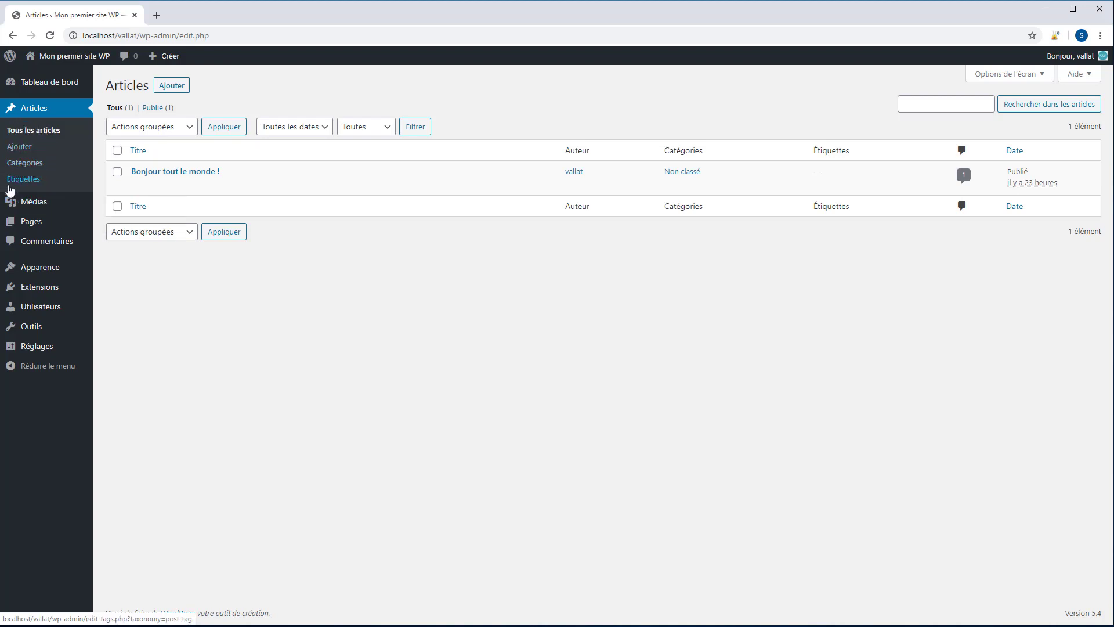
{"action": "left_click", "coordinate": [30, 201]}
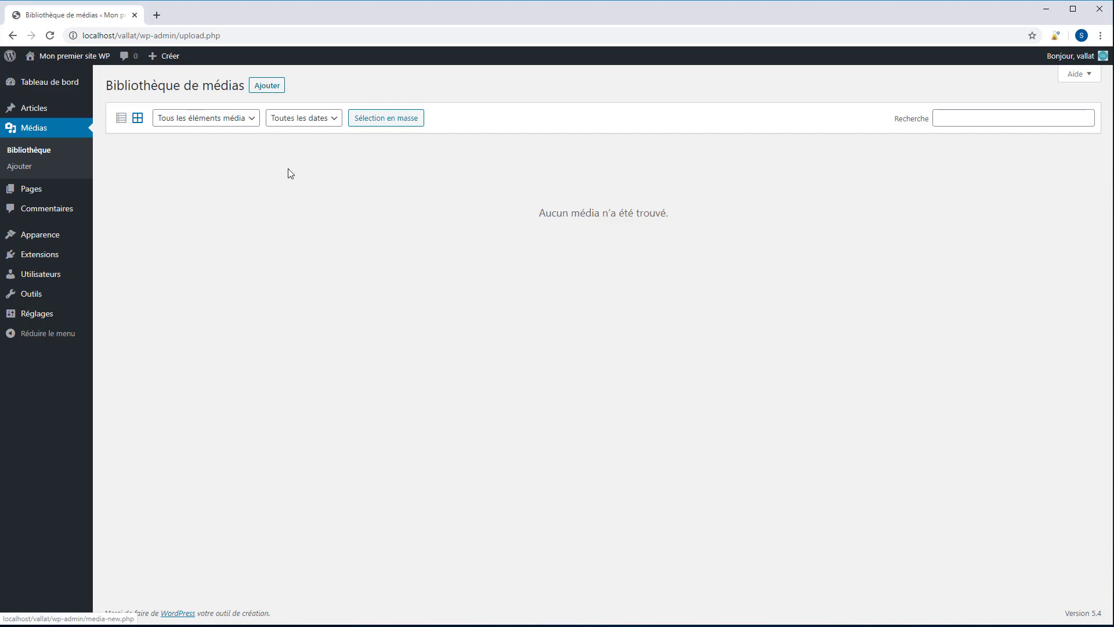
{"action": "left_click", "coordinate": [33, 192]}
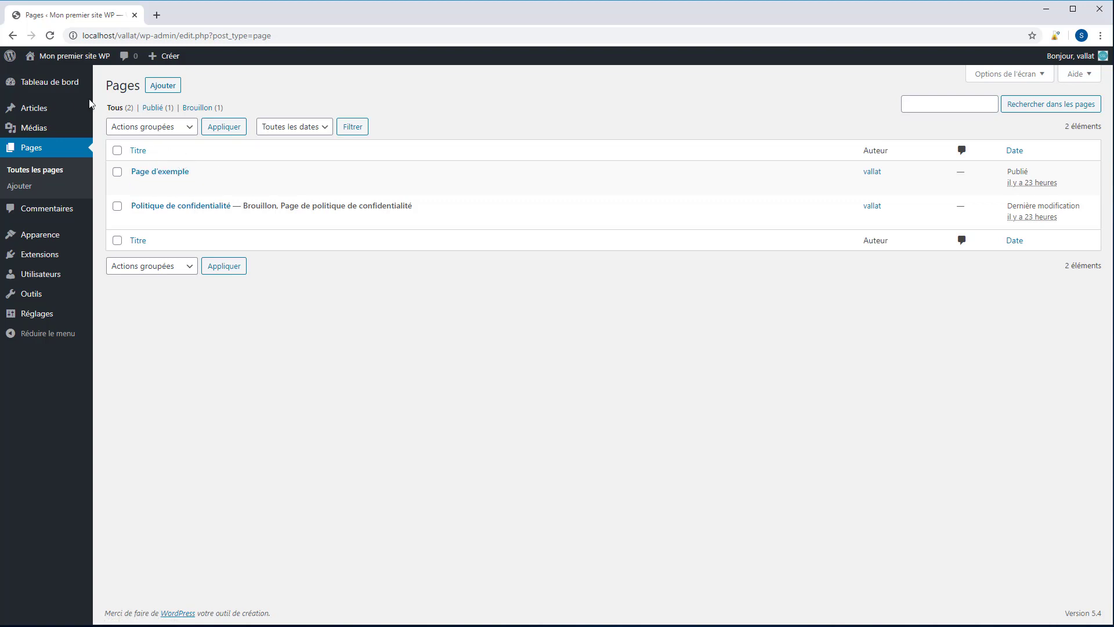
{"action": "mouse_move", "coordinate": [32, 114]}
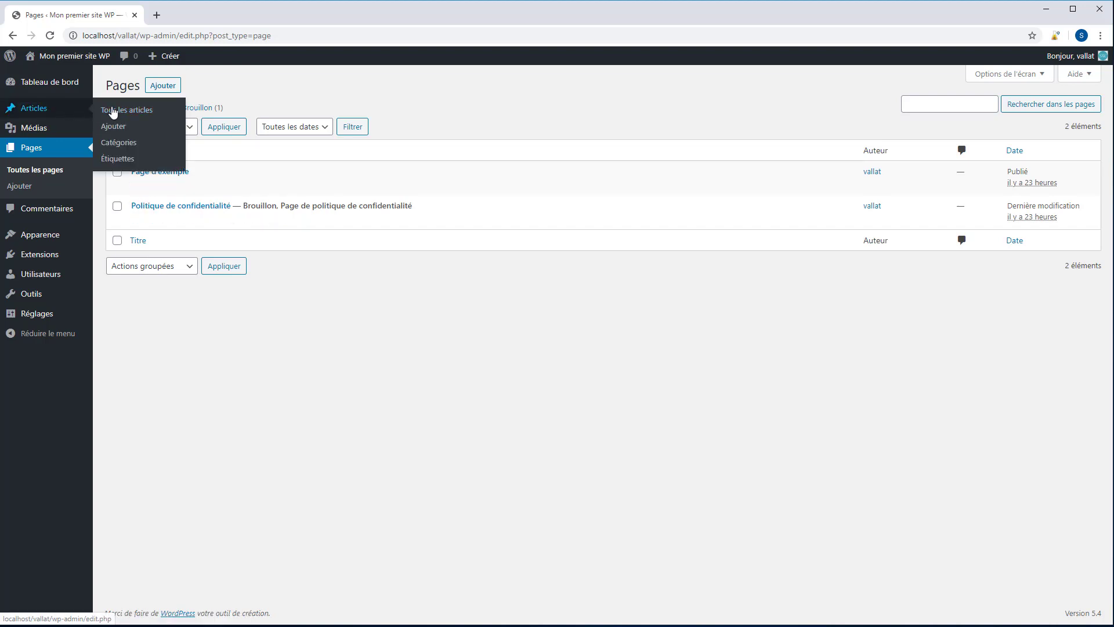
{"action": "left_click", "coordinate": [41, 210]}
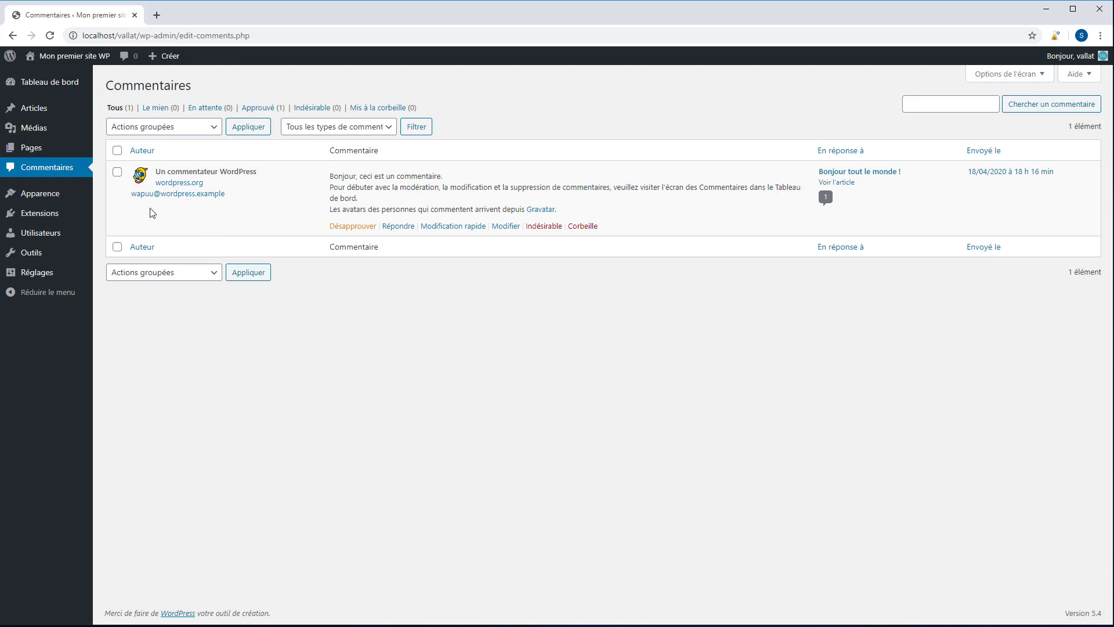
{"action": "mouse_move", "coordinate": [43, 194]}
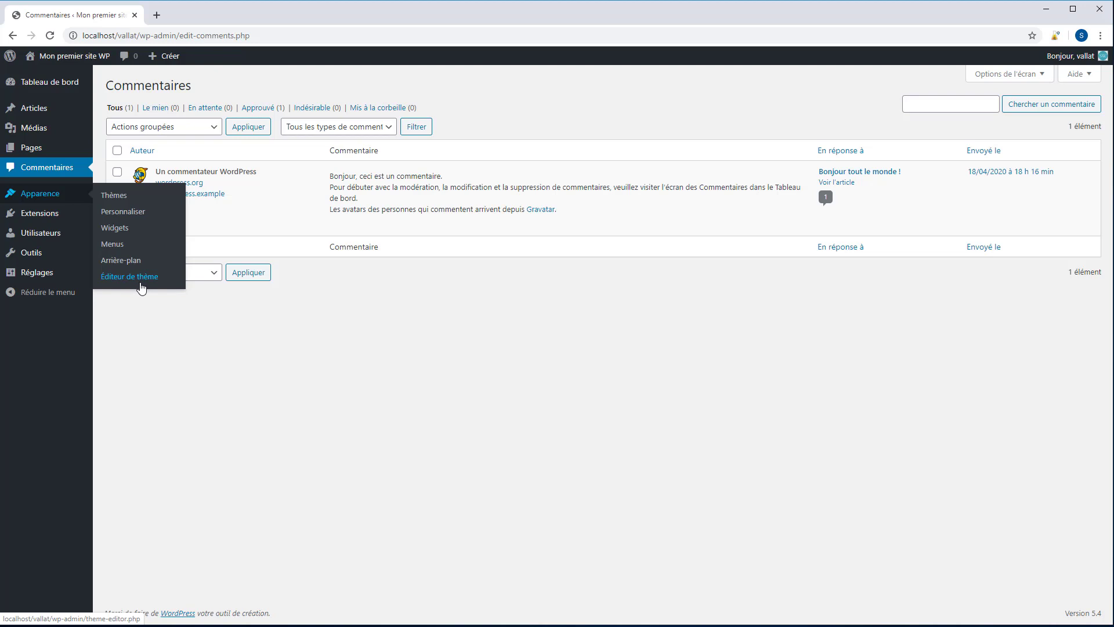
Delete the Hello Dolly and Akismet Anti-Spam plugins from the installed extensions.
{"action": "left_click", "coordinate": [50, 214]}
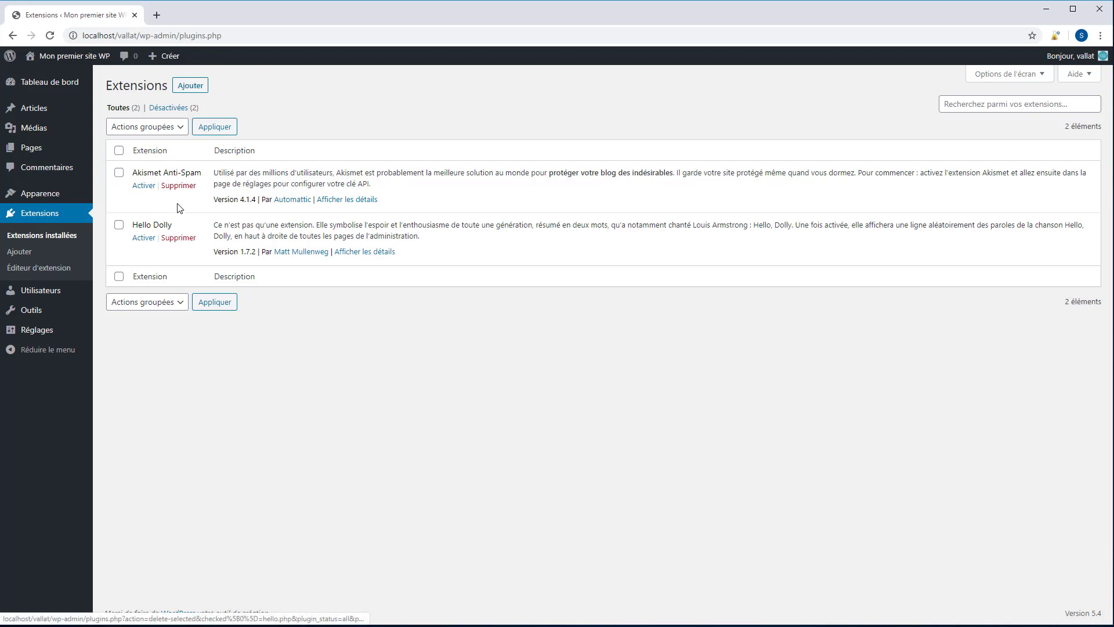
{"action": "left_click", "coordinate": [178, 240]}
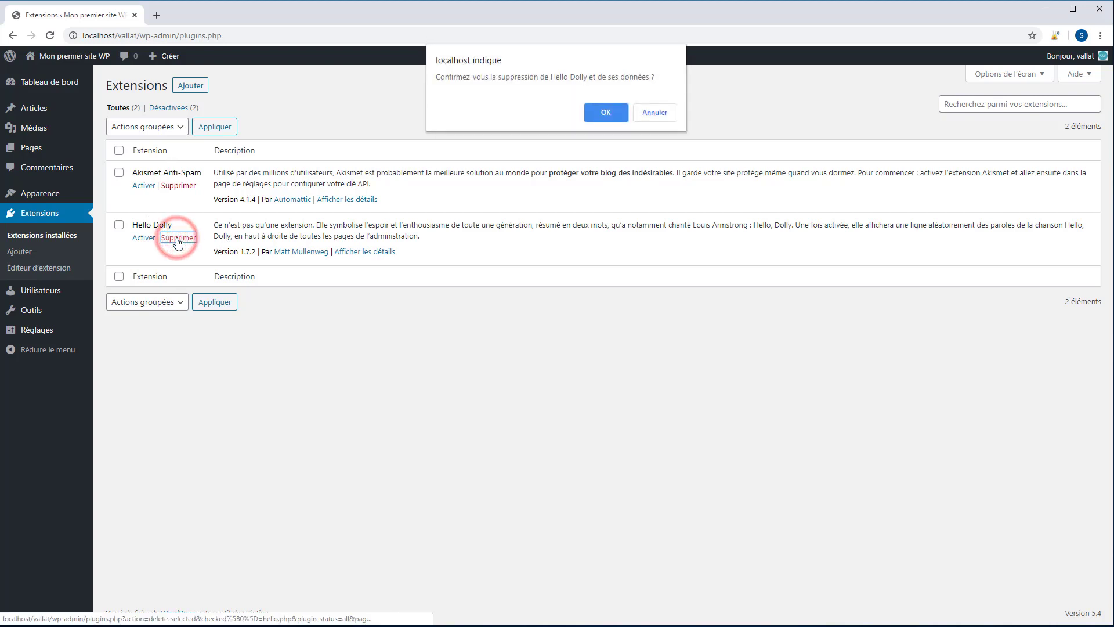
{"action": "left_click", "coordinate": [598, 112]}
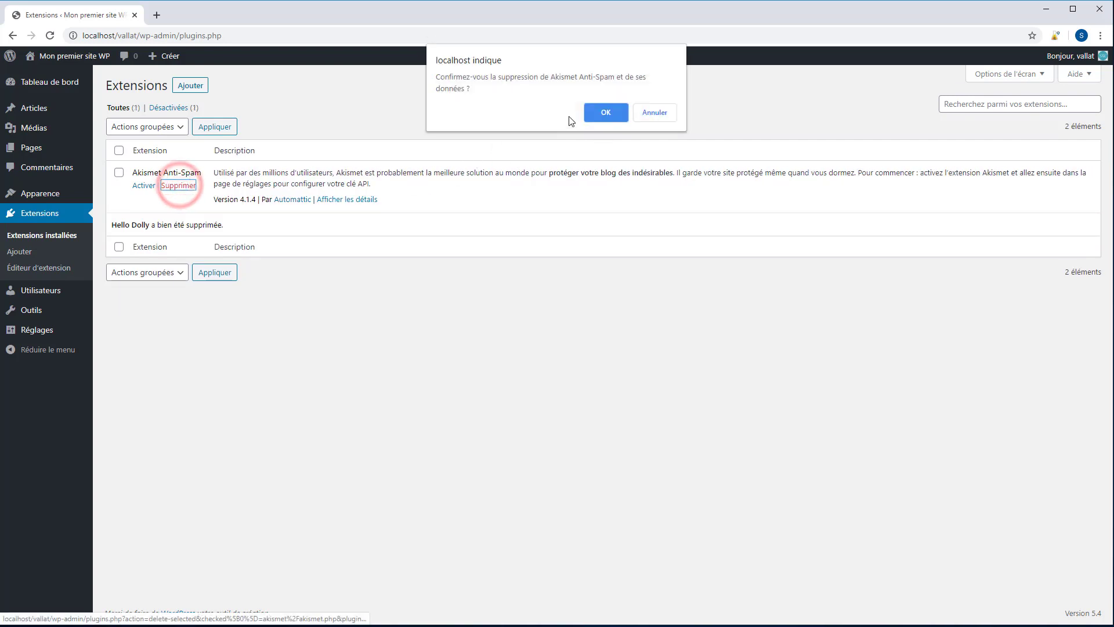
{"action": "left_click", "coordinate": [603, 113]}
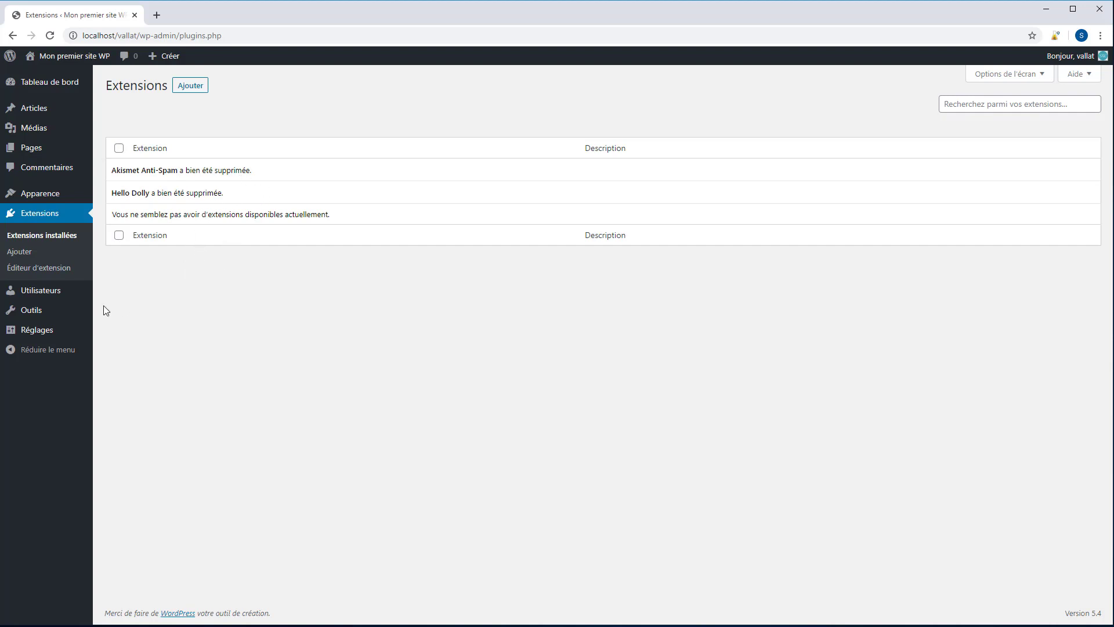
Search for "google map" among the plugins available to add.
{"action": "left_click", "coordinate": [14, 254]}
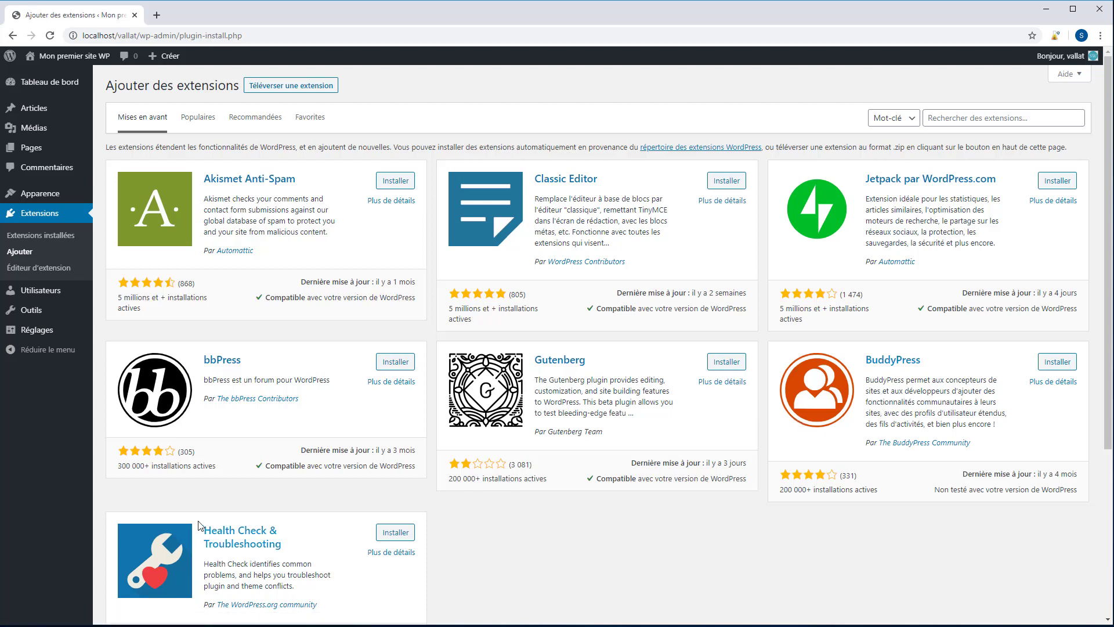
{"action": "left_click", "coordinate": [972, 121]}
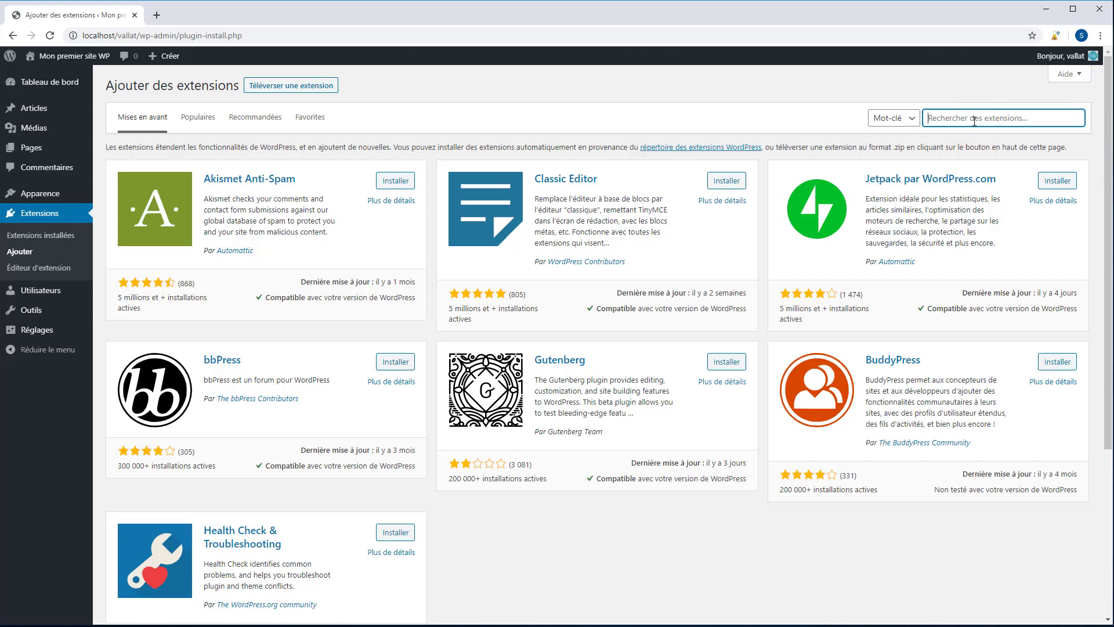
{"action": "type", "text": "googlem"}
{"action": "key", "text": "BackSpace"}
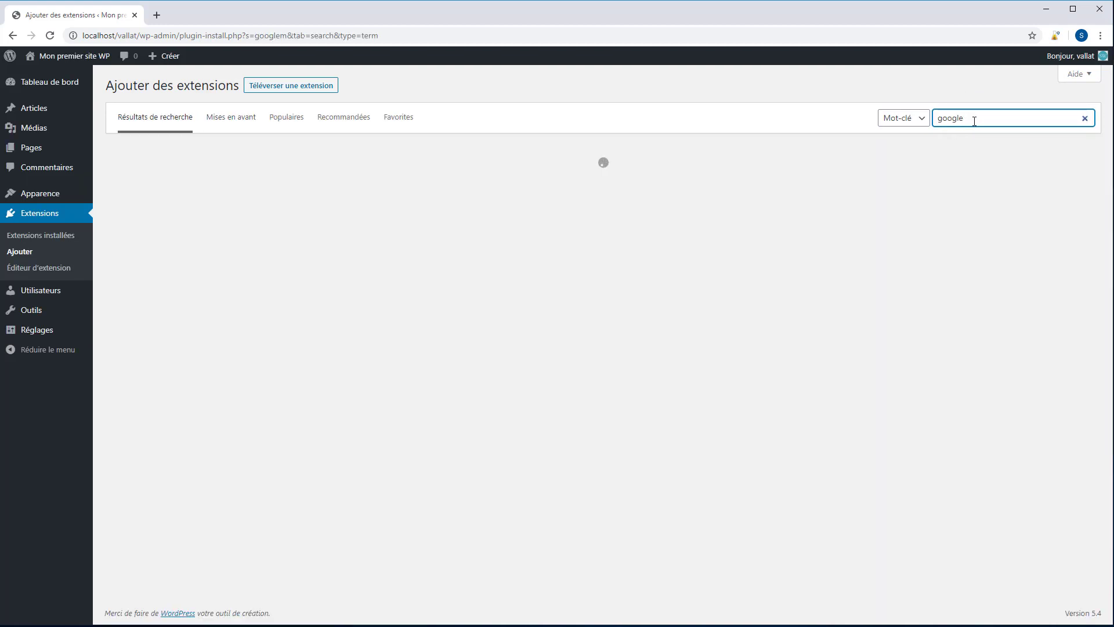
{"action": "type", "text": "ma"}
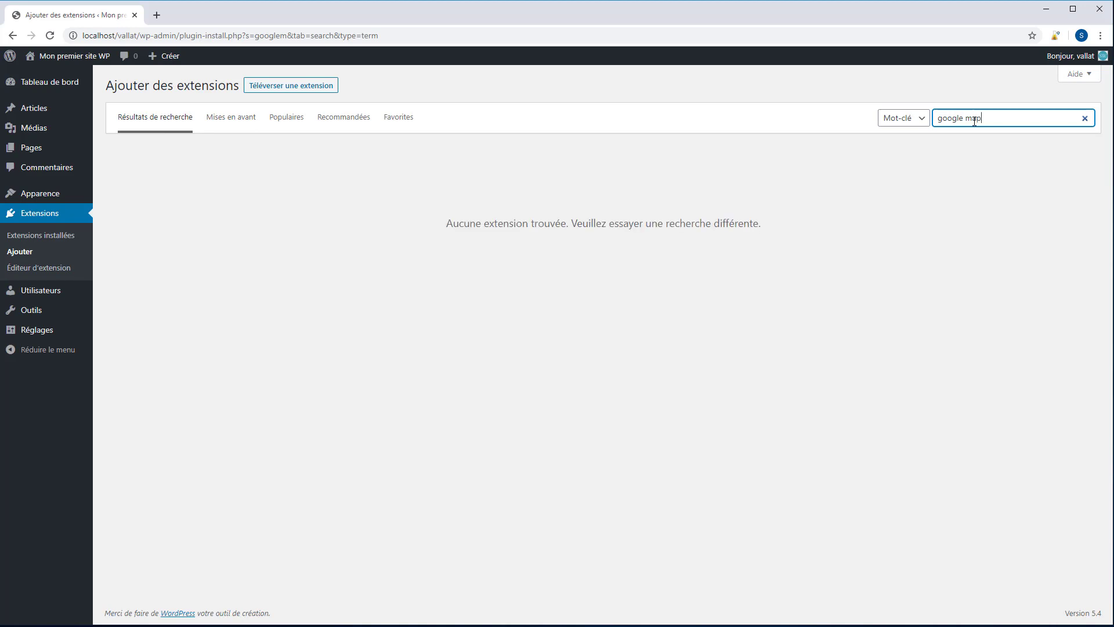
{"action": "type", "text": "p"}
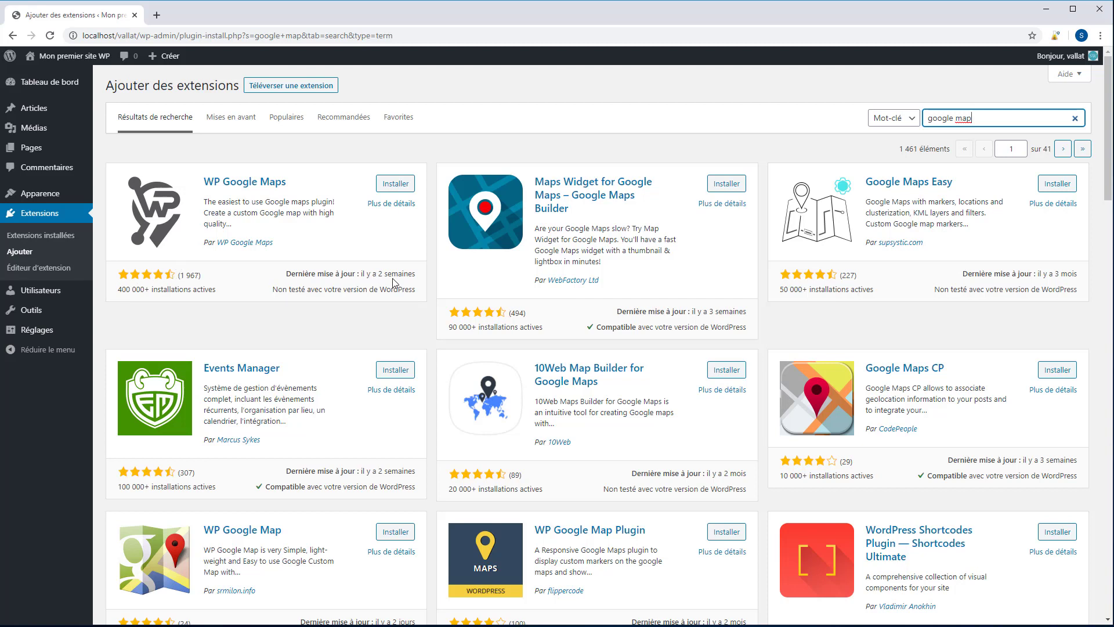
Examine the WP Google Maps plugin's last update date and its details, including the changelog and screenshots.
{"action": "left_click_drag", "start_coordinate": [375, 273], "coordinate": [416, 275]}
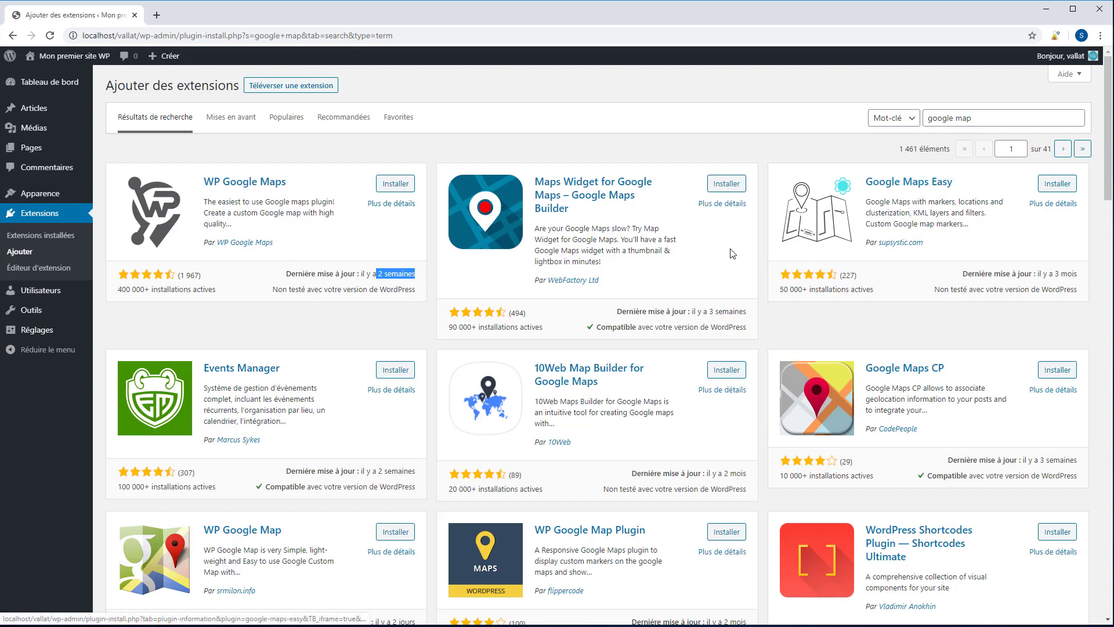
{"action": "left_click", "coordinate": [250, 243]}
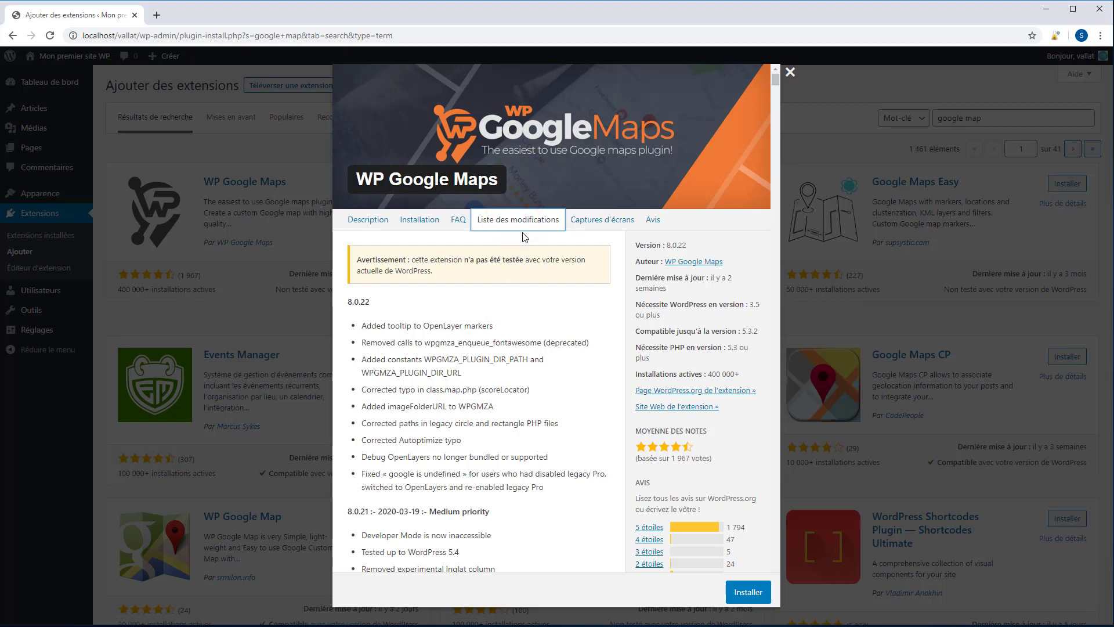
{"action": "left_click", "coordinate": [592, 222]}
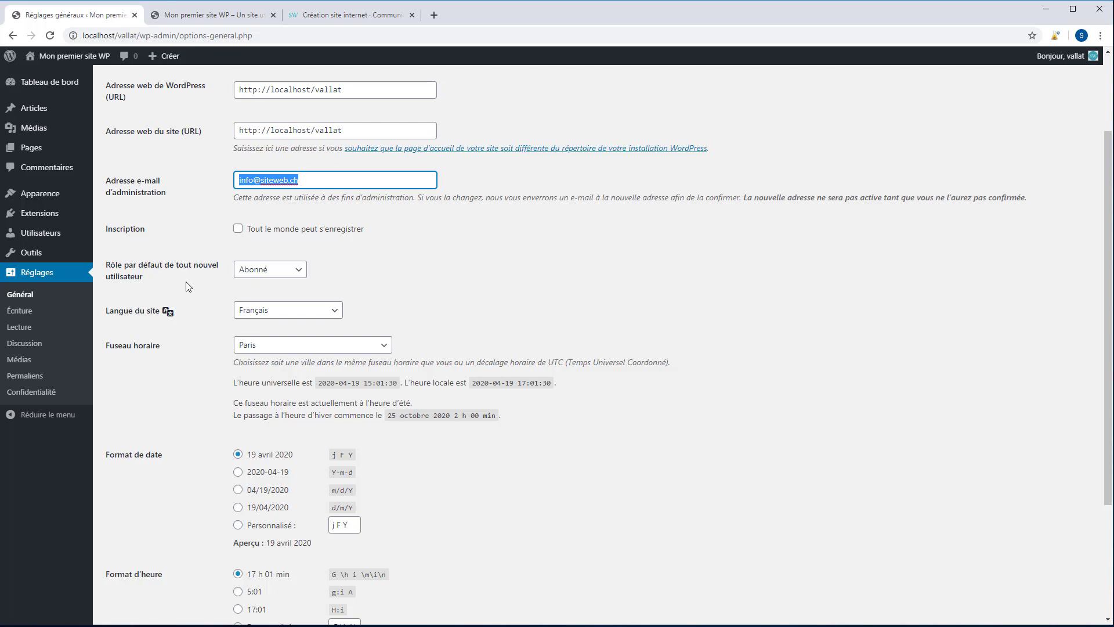
Review the general settings for the default new user role, site language, time zone, date and time formats.
{"action": "left_click", "coordinate": [255, 271]}
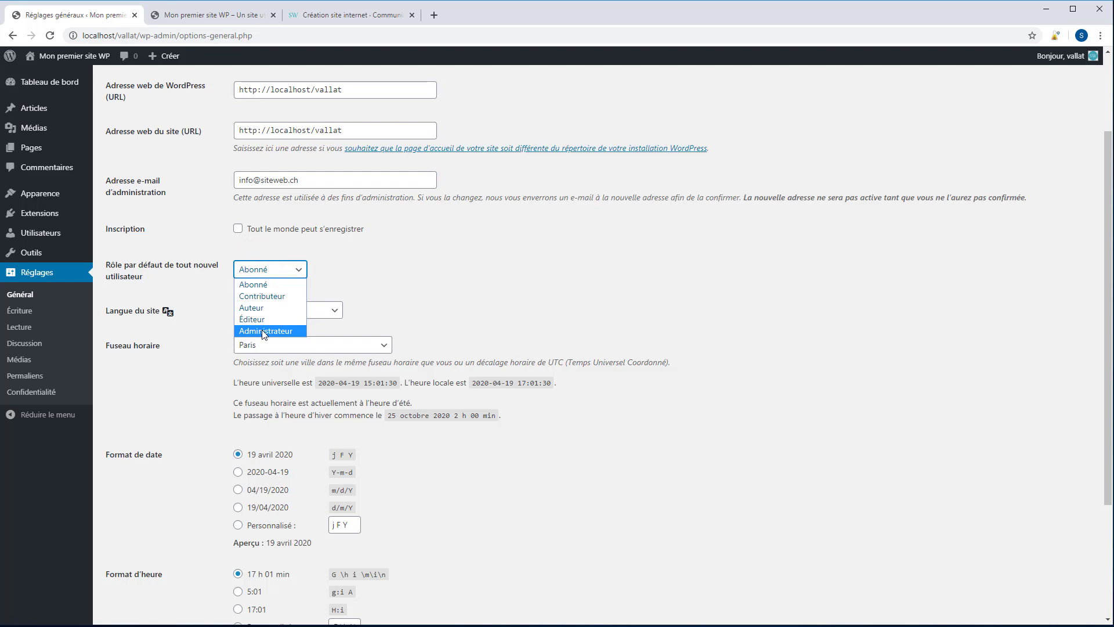
{"action": "left_click", "coordinate": [258, 242]}
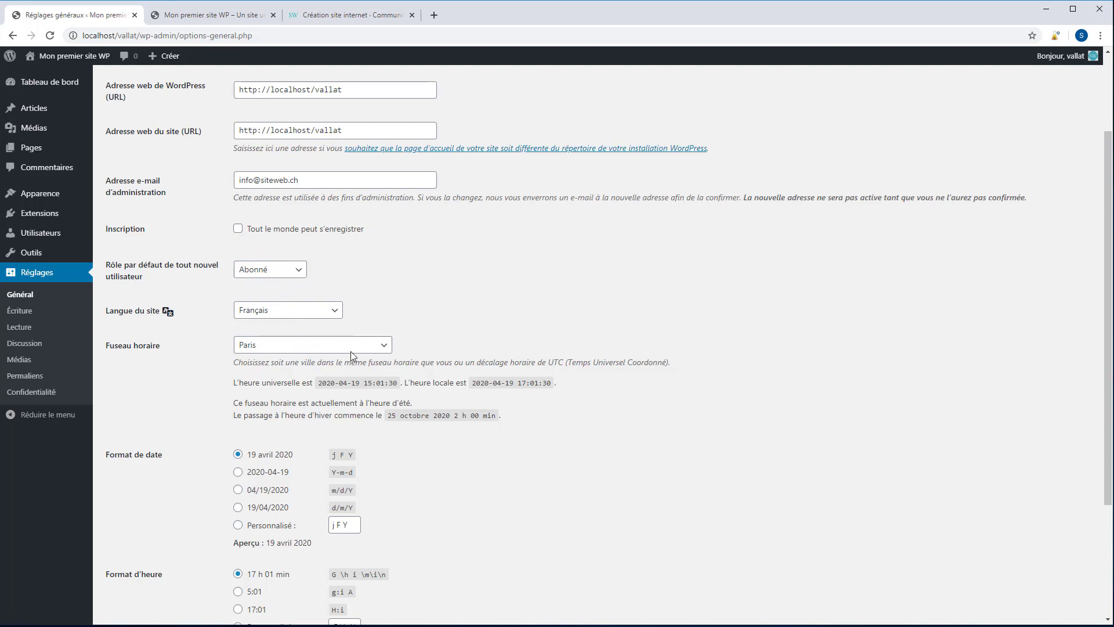
{"action": "scroll", "coordinate": [351, 349], "scroll_direction": "down", "scroll_amount": 2}
{"action": "scroll", "coordinate": [388, 280], "scroll_direction": "down", "scroll_amount": 1}
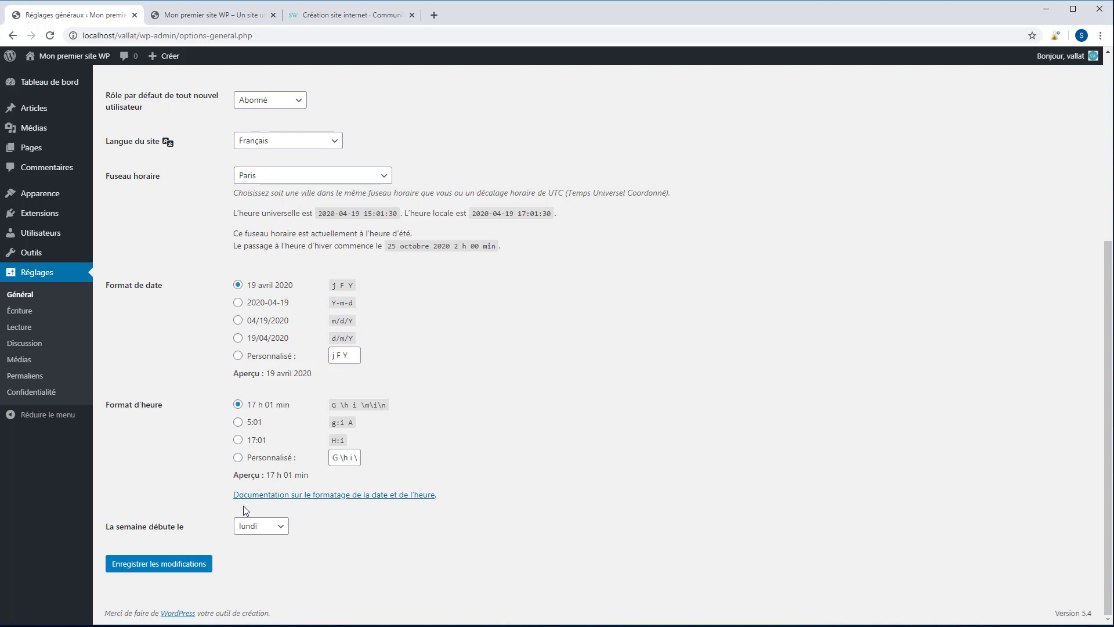
Examine the writing settings, including the default post category and format and the publish-by-e-mail server, login and category fields.
{"action": "left_click", "coordinate": [22, 311]}
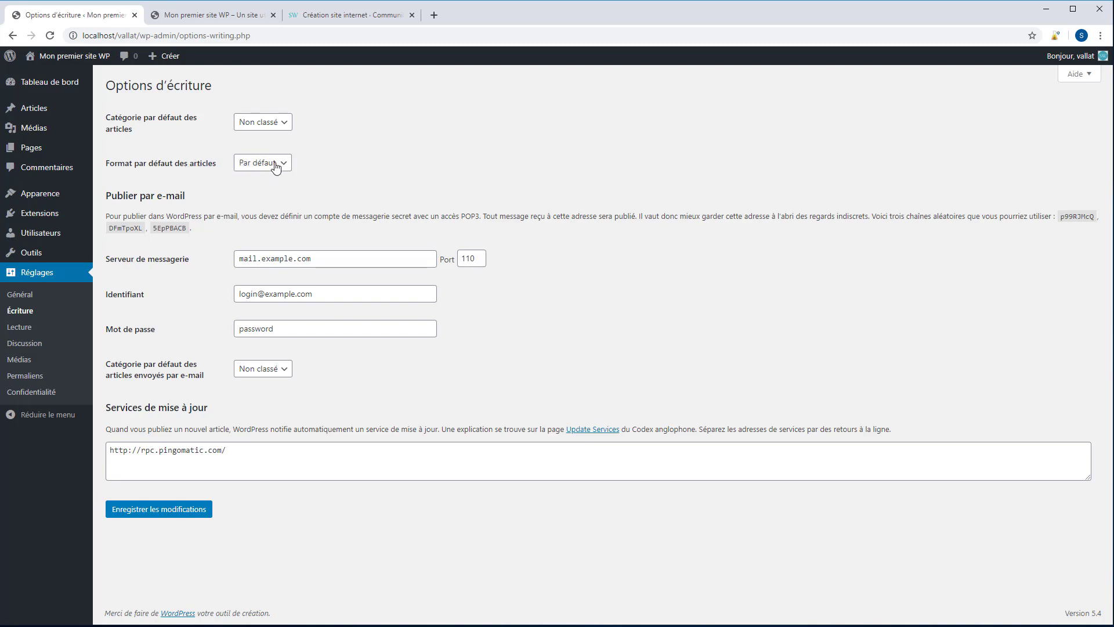
{"action": "left_click_drag", "start_coordinate": [106, 195], "coordinate": [190, 198]}
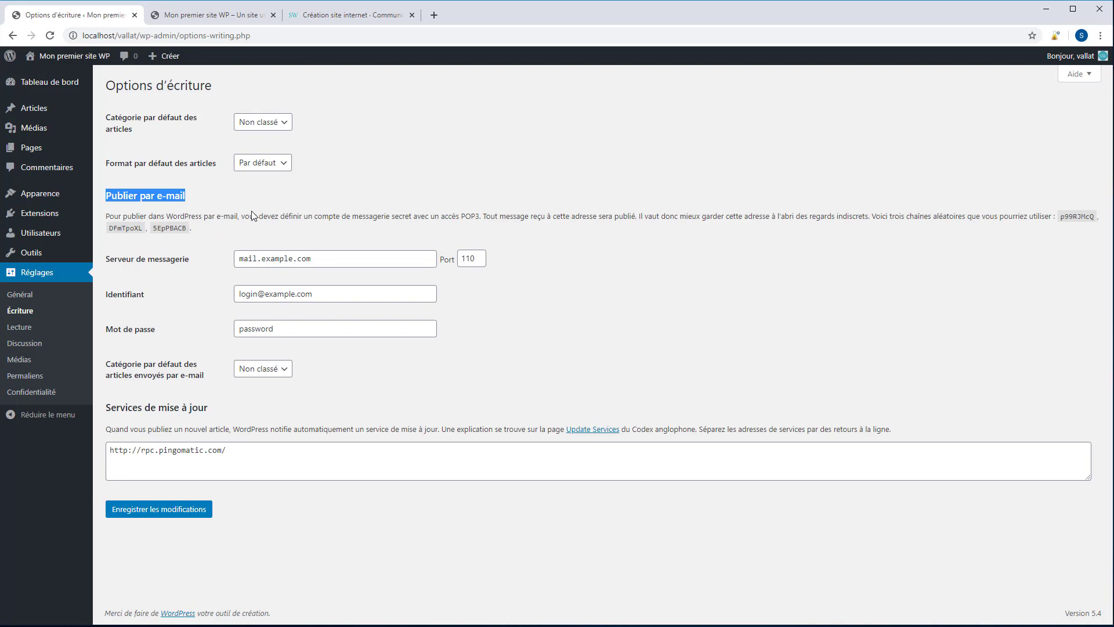
{"action": "left_click_drag", "start_coordinate": [311, 260], "coordinate": [221, 261]}
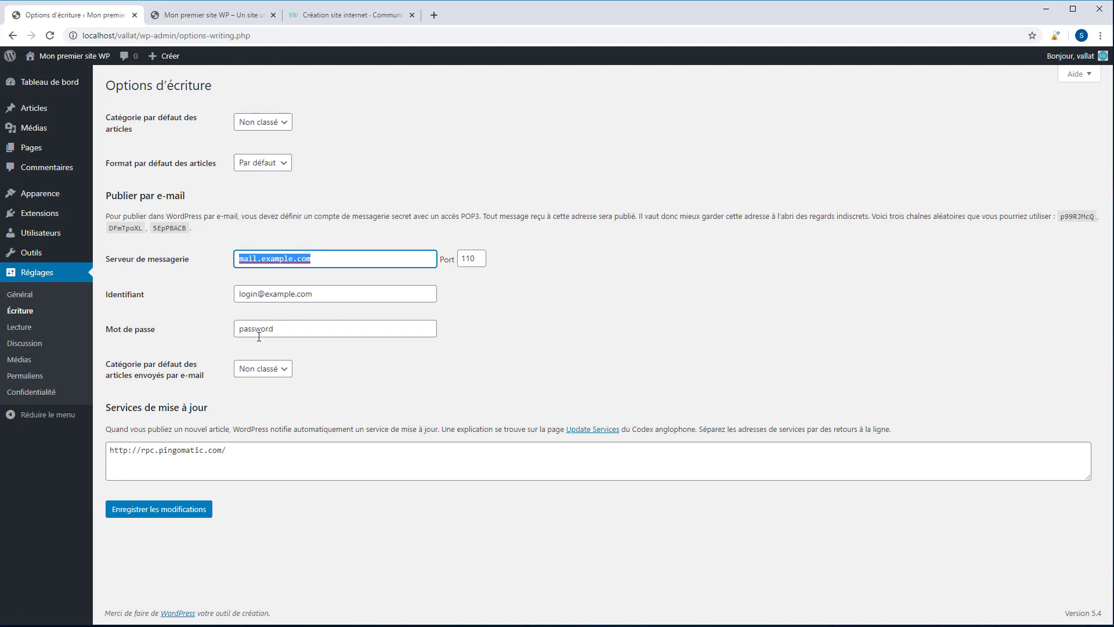
{"action": "left_click", "coordinate": [250, 370]}
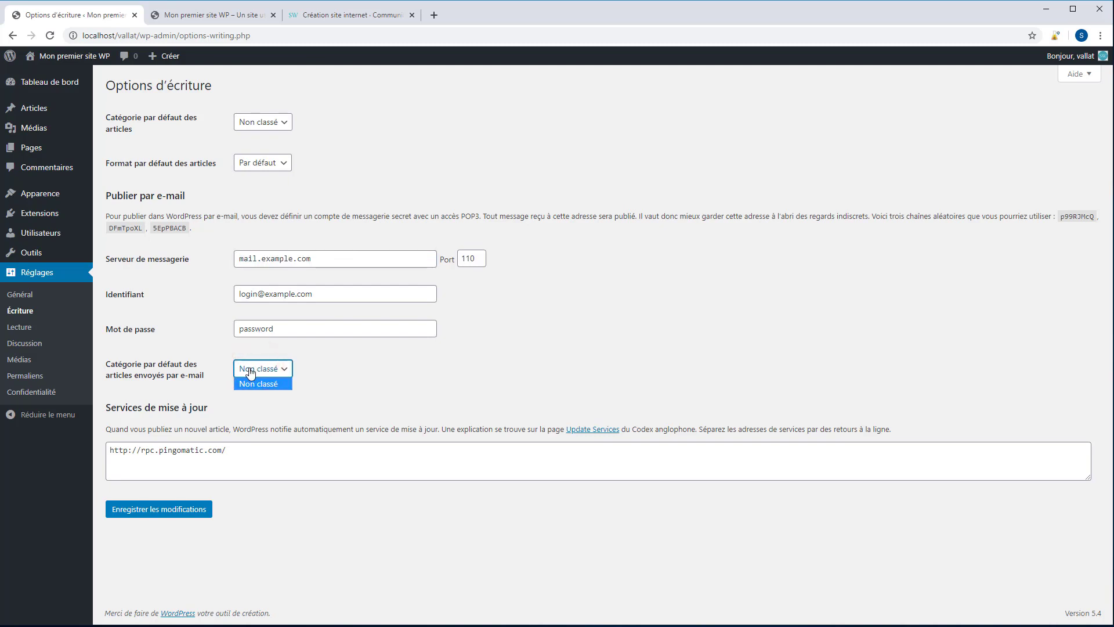
{"action": "left_click", "coordinate": [329, 362]}
{"action": "triple_click", "coordinate": [329, 293]}
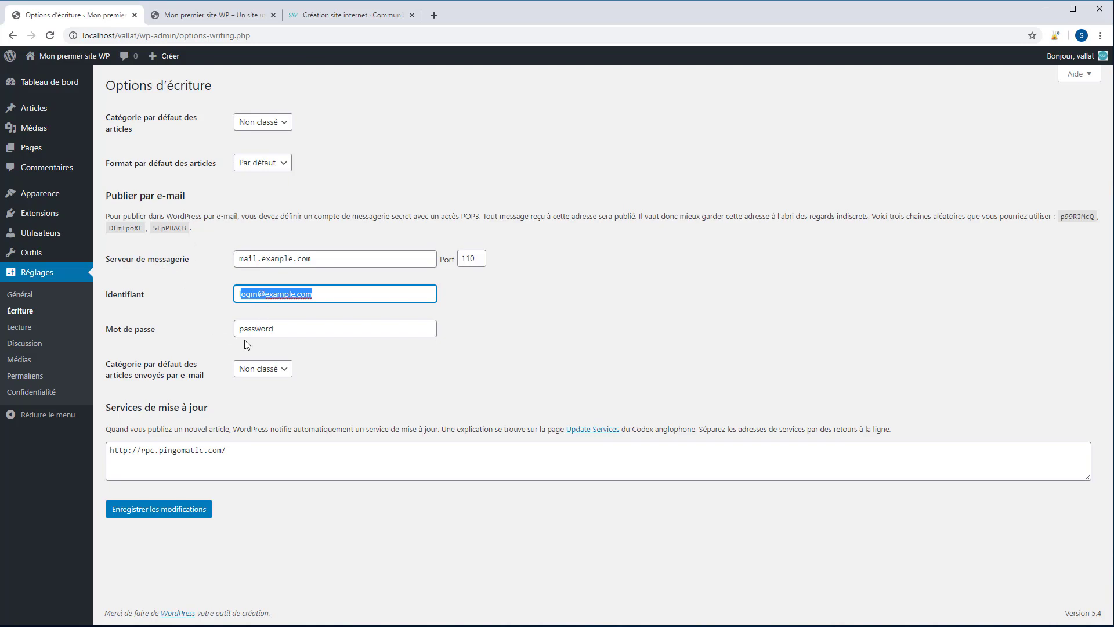
Compare the reading settings with the current home page, set the static home page to Page d'exemple and save.
{"action": "left_click", "coordinate": [21, 327]}
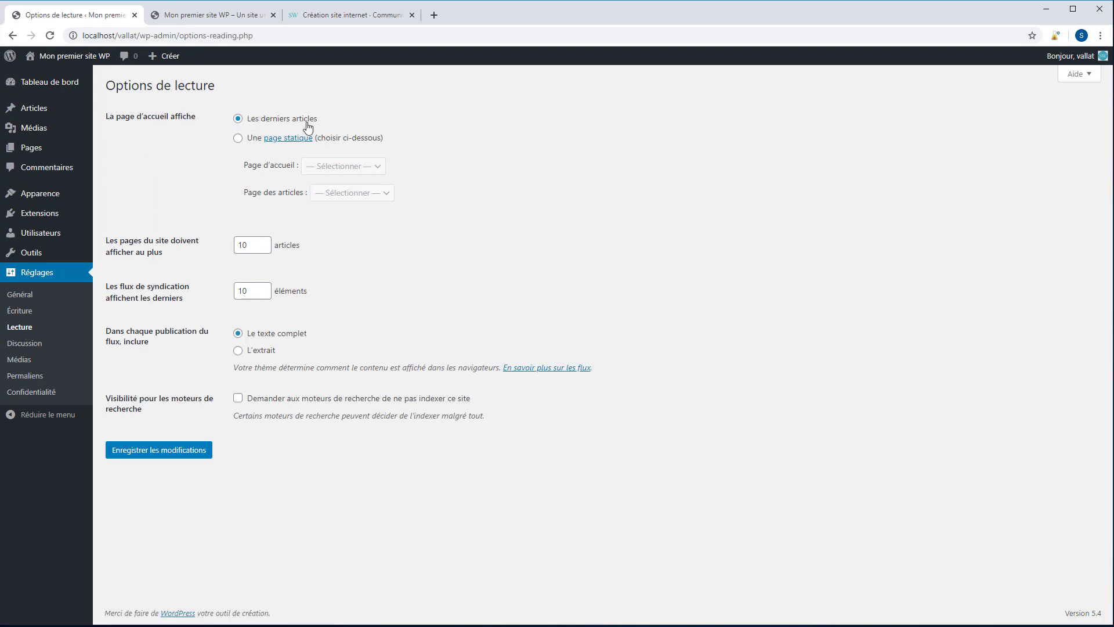
{"action": "left_click", "coordinate": [234, 17]}
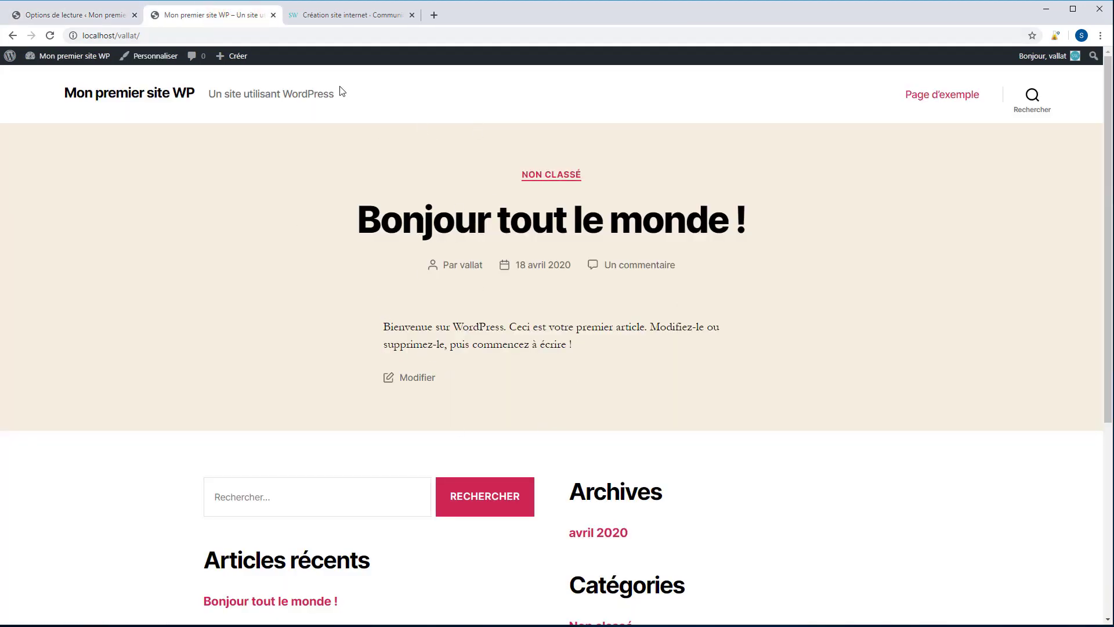
{"action": "left_click", "coordinate": [100, 14]}
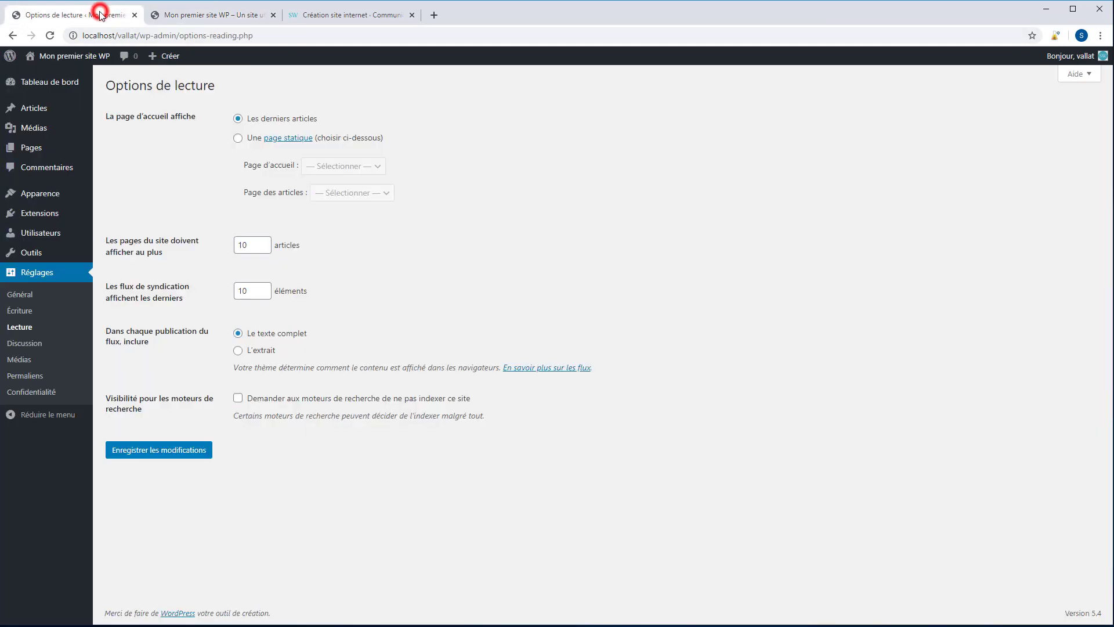
{"action": "left_click", "coordinate": [238, 139]}
{"action": "left_click", "coordinate": [348, 173]}
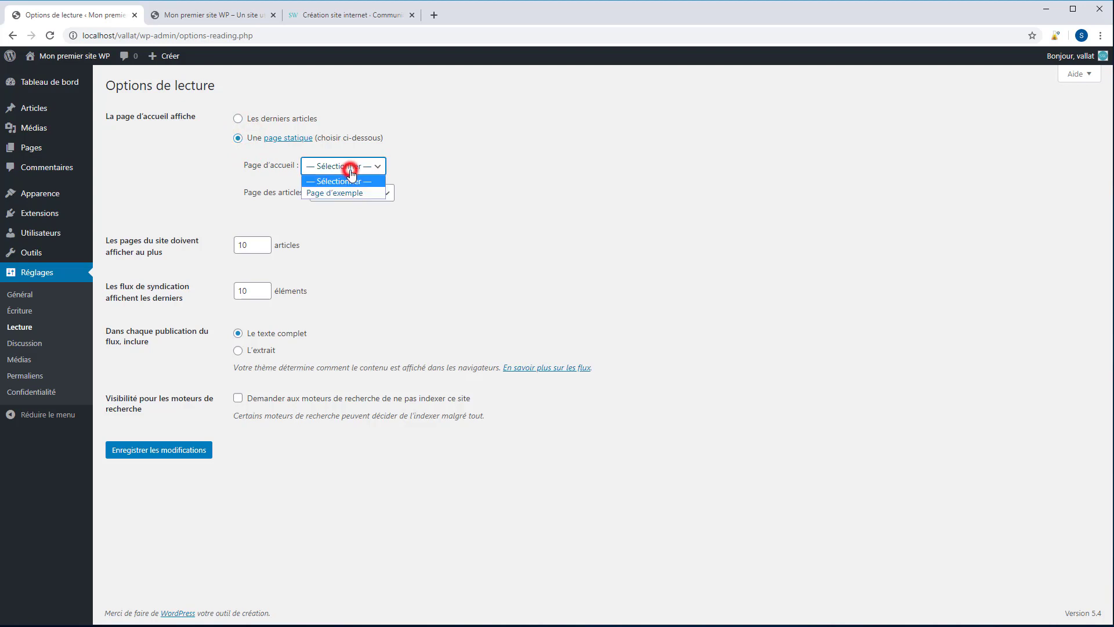
{"action": "left_click", "coordinate": [348, 193]}
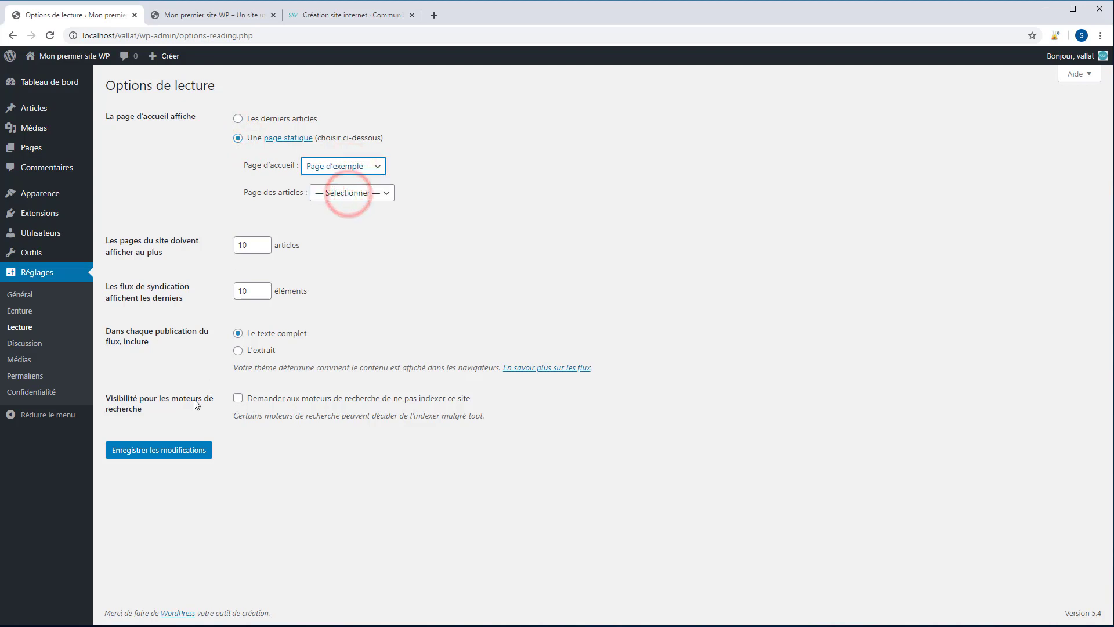
{"action": "left_click", "coordinate": [164, 455]}
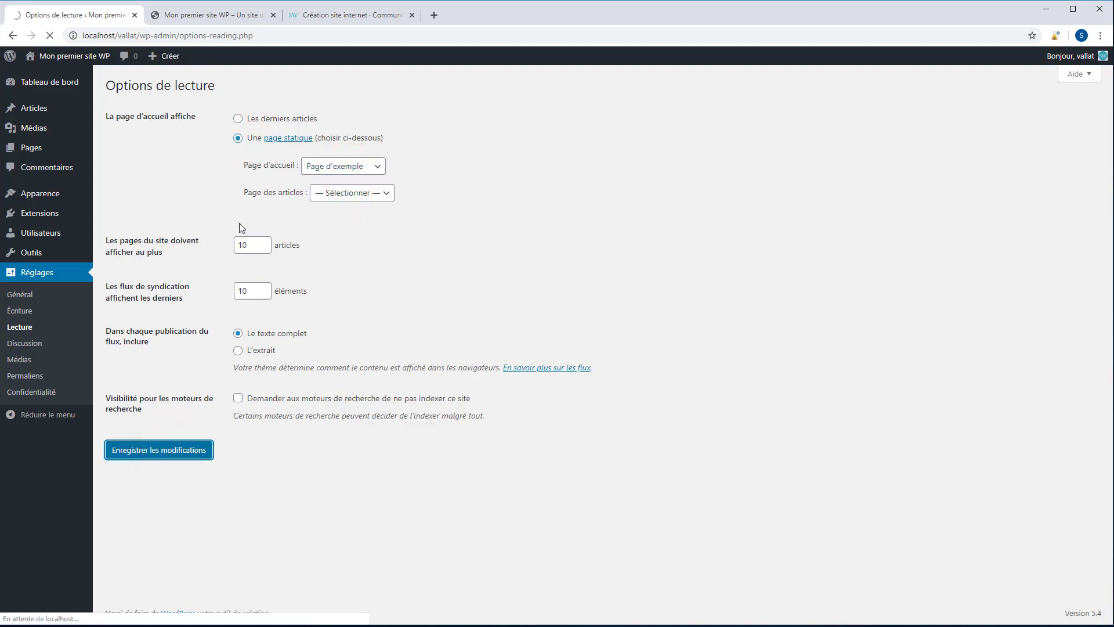
Reload the site's front page and look through the content of the new static home page.
{"action": "left_click", "coordinate": [203, 16]}
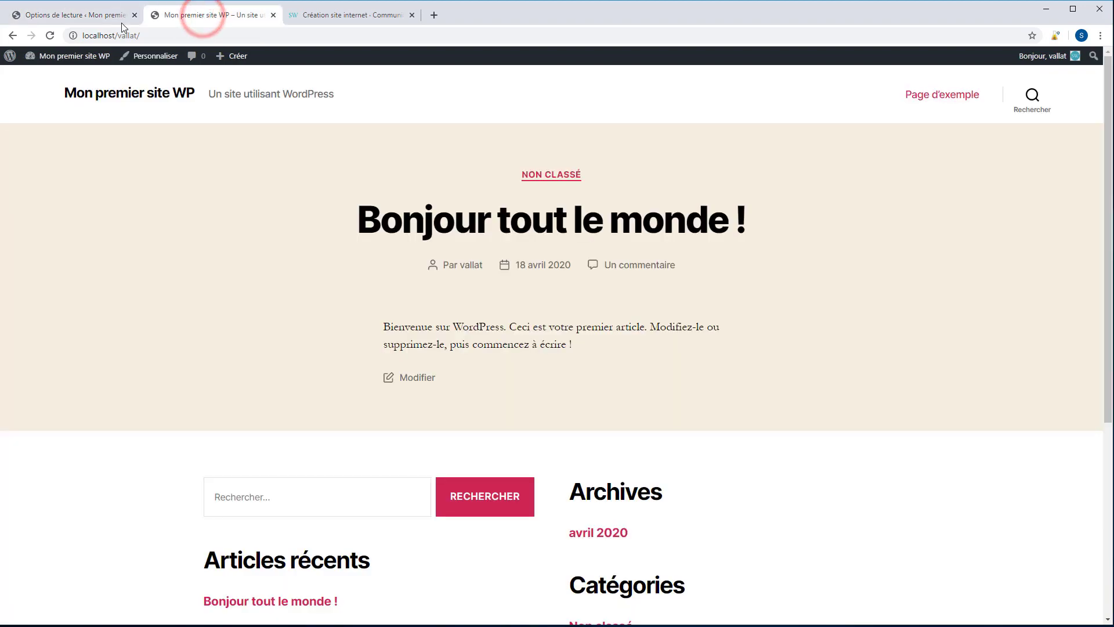
{"action": "left_click", "coordinate": [46, 35]}
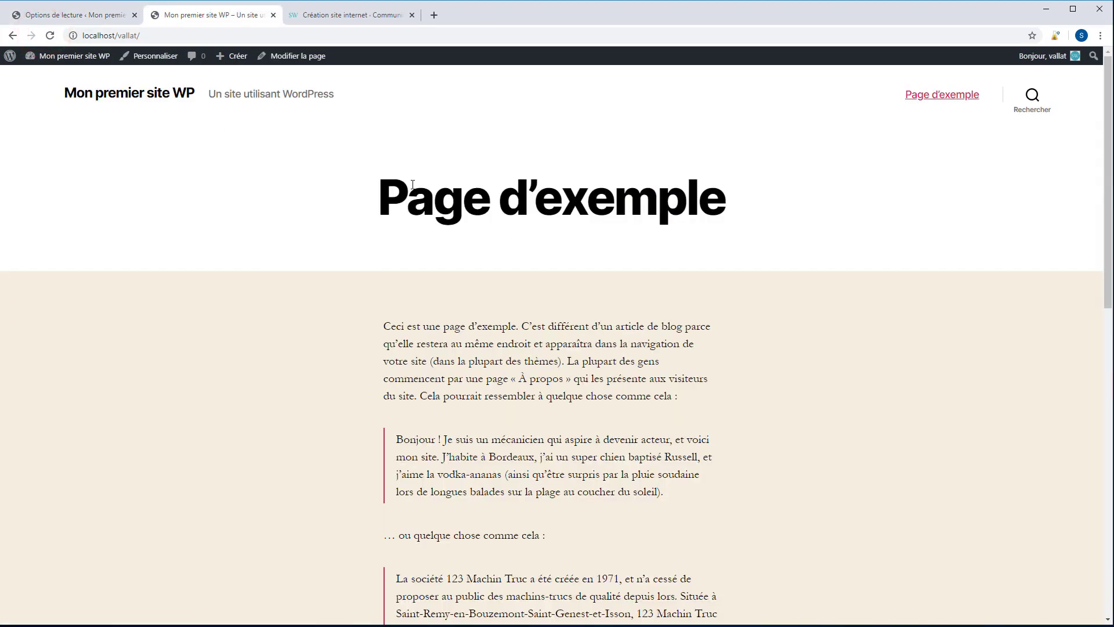
{"action": "left_click_drag", "start_coordinate": [381, 187], "coordinate": [494, 200]}
{"action": "scroll", "coordinate": [534, 448], "scroll_direction": "down", "scroll_amount": 12}
{"action": "scroll", "coordinate": [535, 449], "scroll_direction": "up", "scroll_amount": 12}
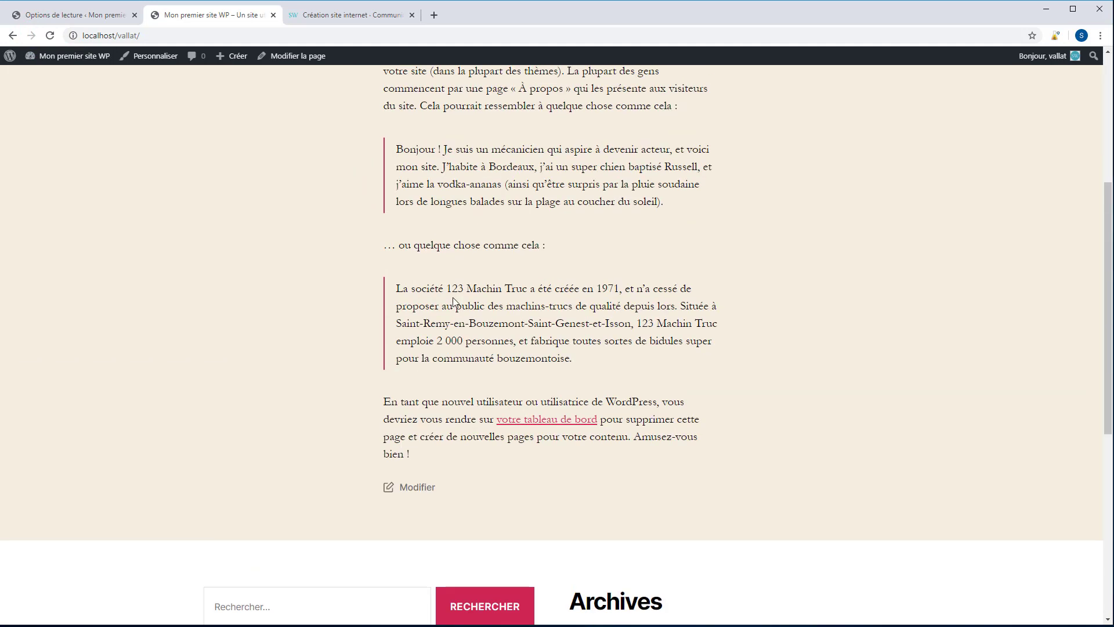
Back in the reading settings, check the posts page choices and set the maximum articles per page to 12.
{"action": "left_click", "coordinate": [64, 15]}
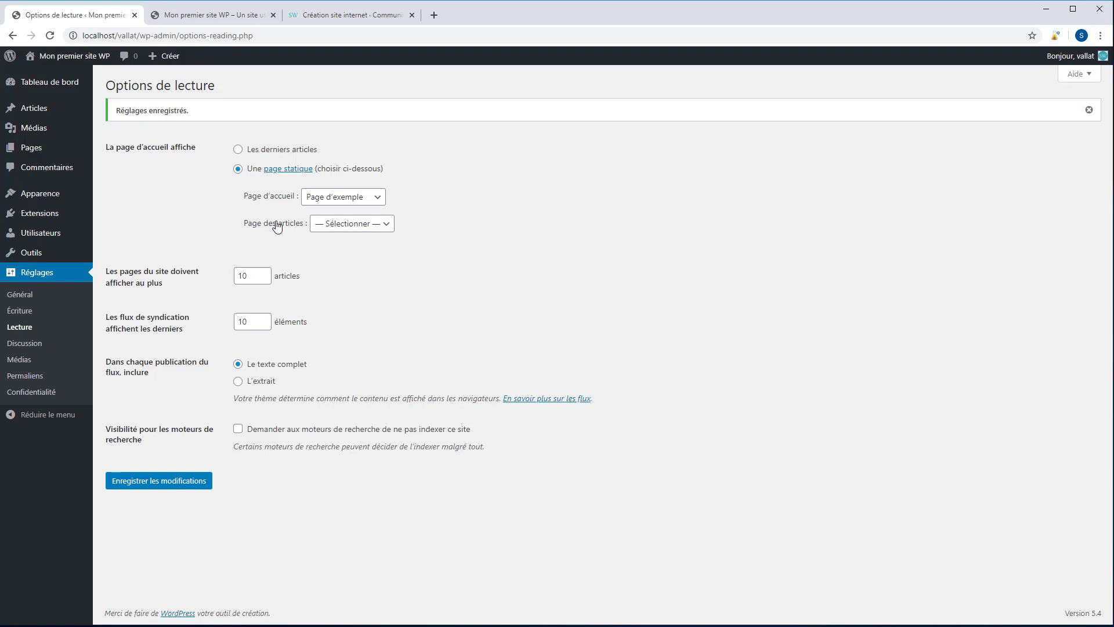
{"action": "left_click", "coordinate": [352, 232]}
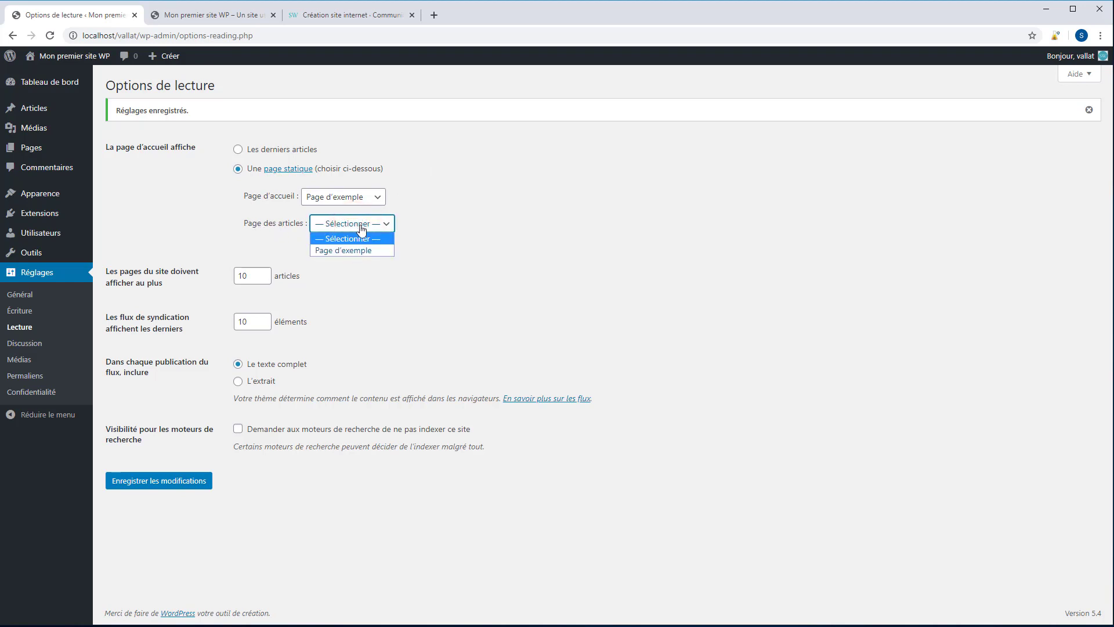
{"action": "left_click", "coordinate": [360, 224]}
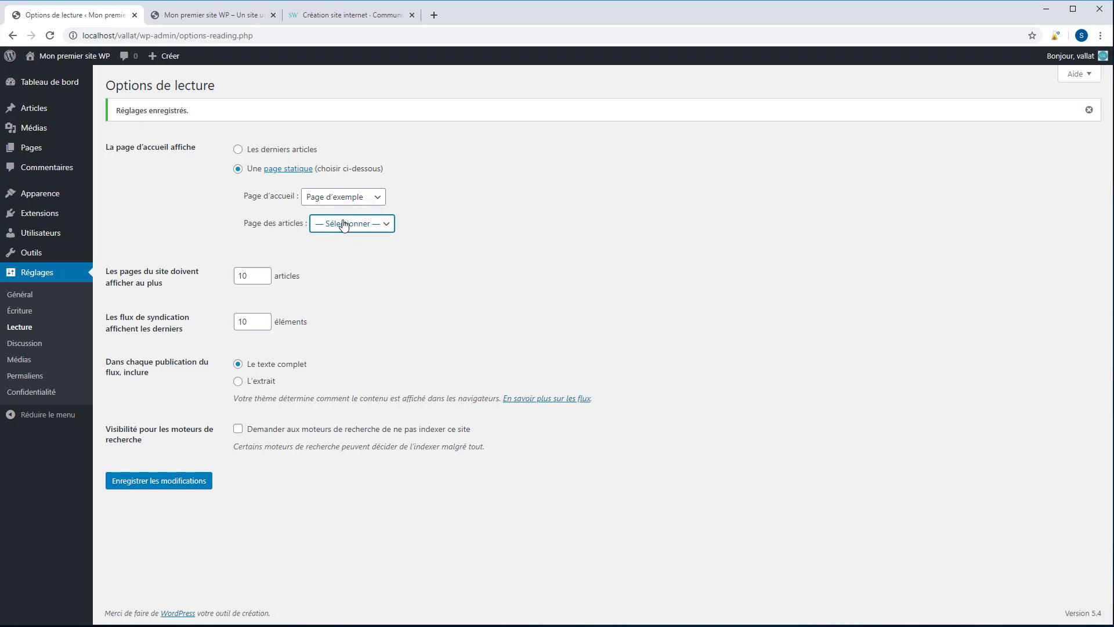
{"action": "double_click", "coordinate": [245, 274]}
{"action": "left_click", "coordinate": [266, 271]}
{"action": "left_click", "coordinate": [251, 321]}
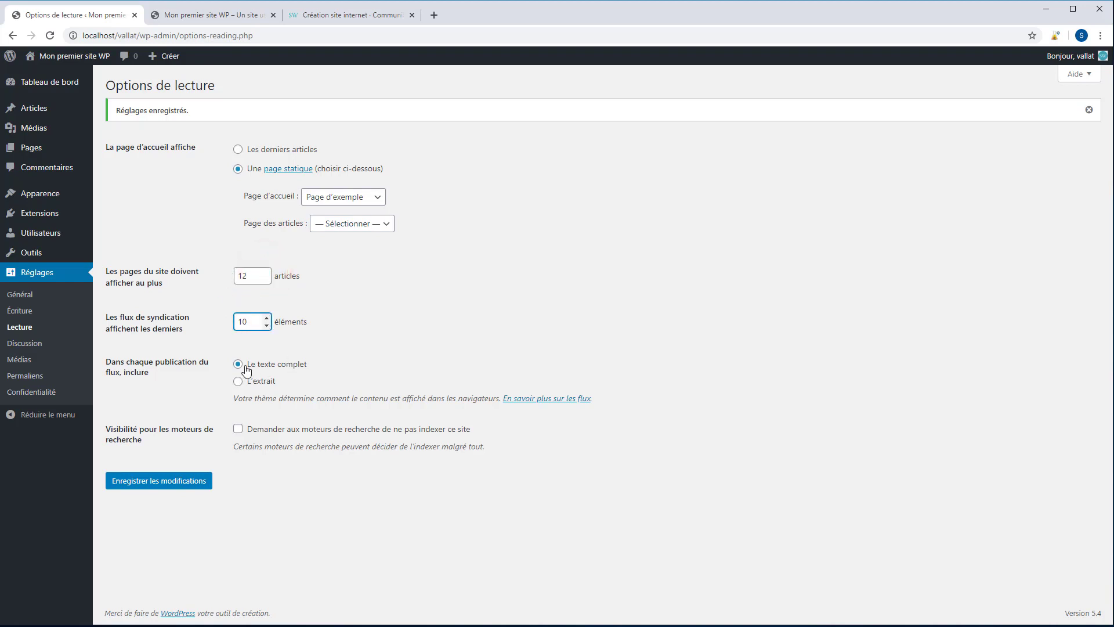
Set the feed to include only L'extrait, toggle the search engine indexing request and save the reading settings.
{"action": "left_click", "coordinate": [238, 383]}
{"action": "left_click", "coordinate": [237, 365]}
{"action": "left_click", "coordinate": [237, 382]}
{"action": "left_click", "coordinate": [239, 381]}
{"action": "left_click", "coordinate": [239, 430]}
{"action": "left_click", "coordinate": [238, 430]}
{"action": "left_click", "coordinate": [238, 430]}
{"action": "left_click", "coordinate": [238, 430]}
{"action": "left_click", "coordinate": [238, 431]}
{"action": "left_click", "coordinate": [164, 480]}
In the discussion settings, require users to be registered and logged in to comment and limit nested comments to 2 levels.
{"action": "left_click", "coordinate": [23, 347]}
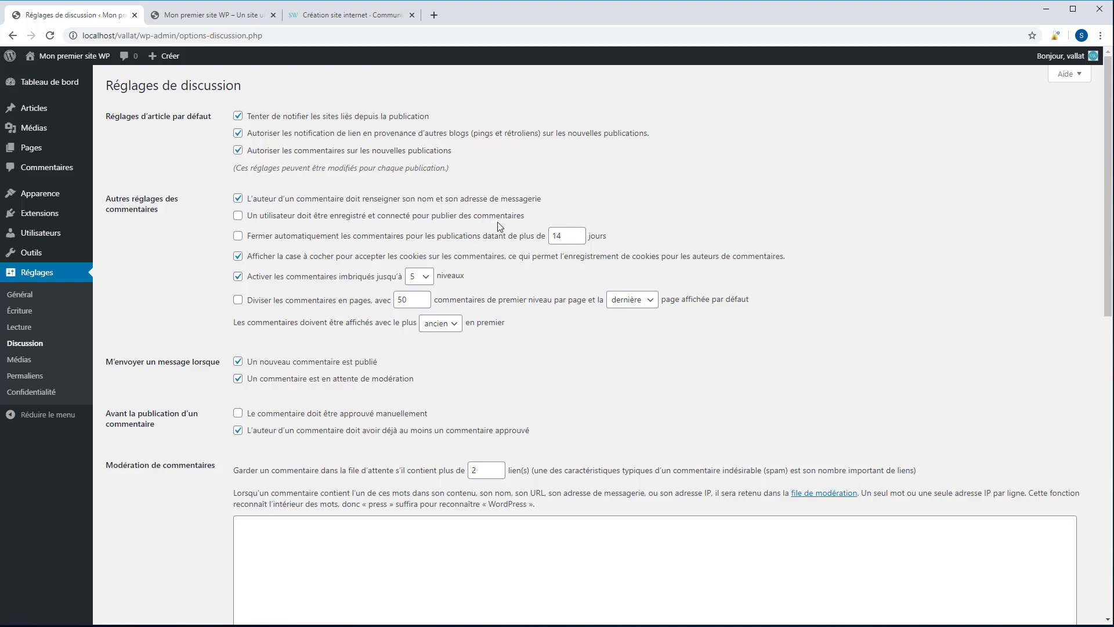
{"action": "left_click", "coordinate": [237, 217]}
{"action": "double_click", "coordinate": [570, 237]}
{"action": "left_click", "coordinate": [425, 277]}
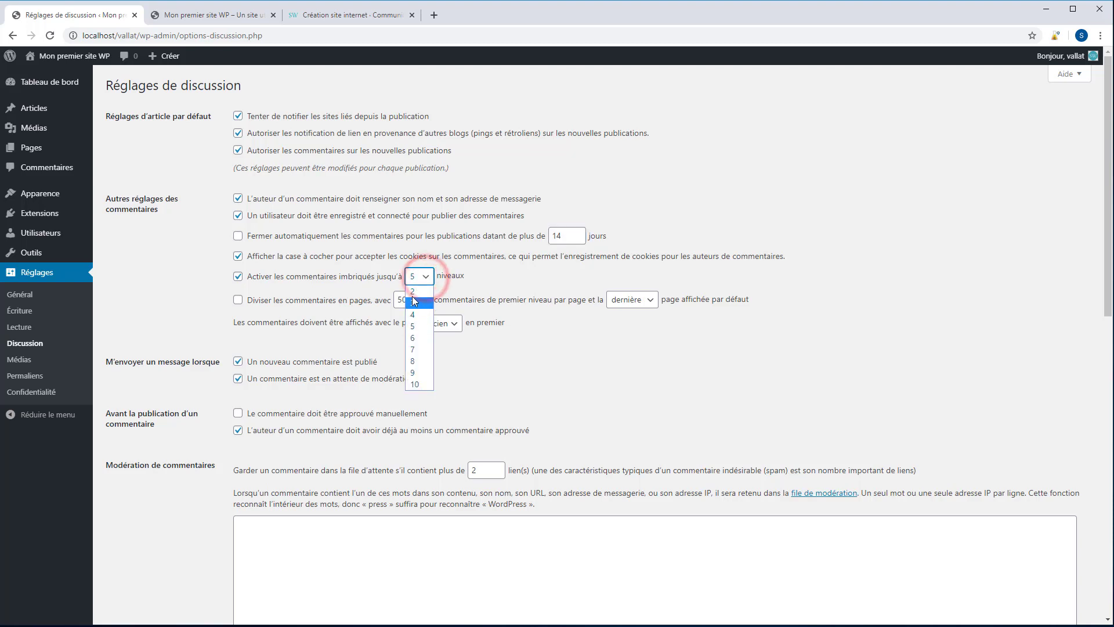
{"action": "left_click", "coordinate": [412, 291]}
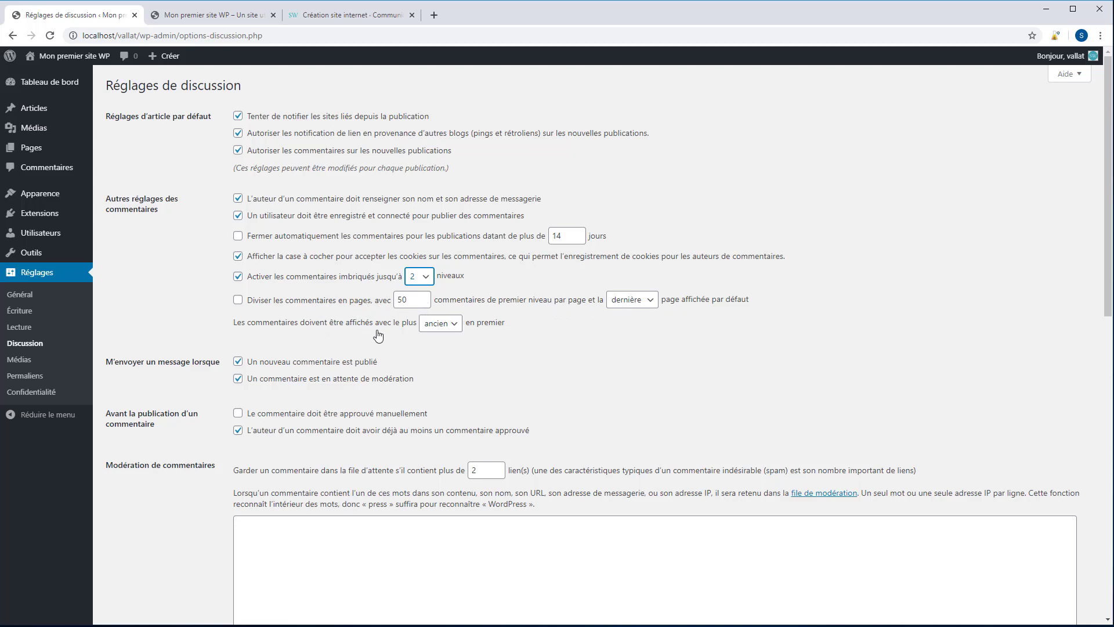
Display comments with the most récent first and require manual approval before a comment is published.
{"action": "left_click", "coordinate": [454, 328]}
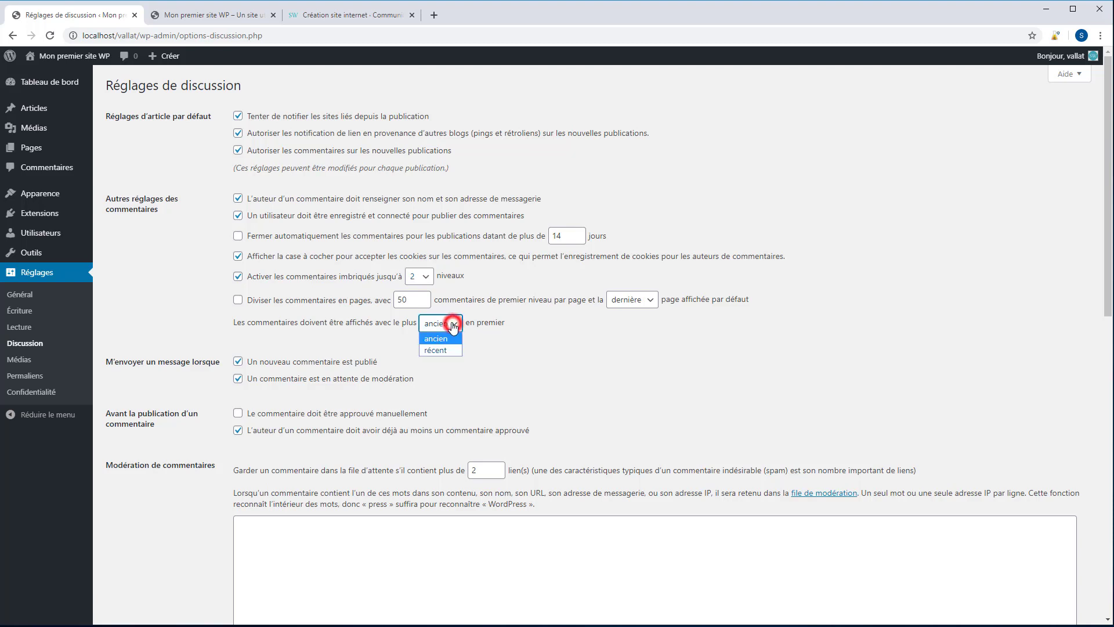
{"action": "left_click", "coordinate": [443, 347]}
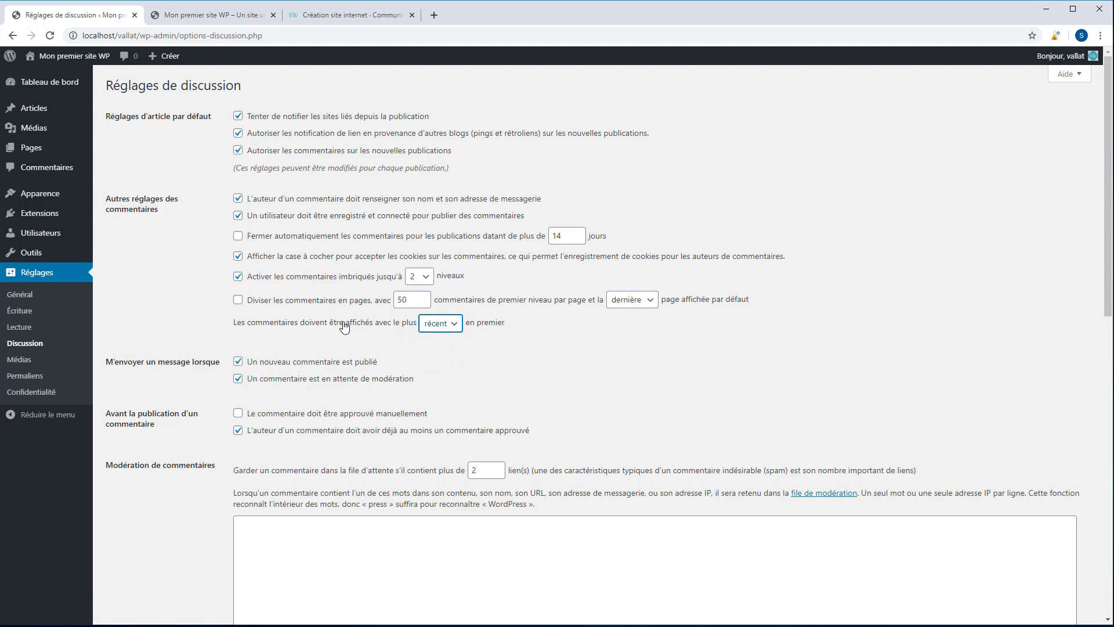
{"action": "scroll", "coordinate": [344, 326], "scroll_direction": "down", "scroll_amount": 2}
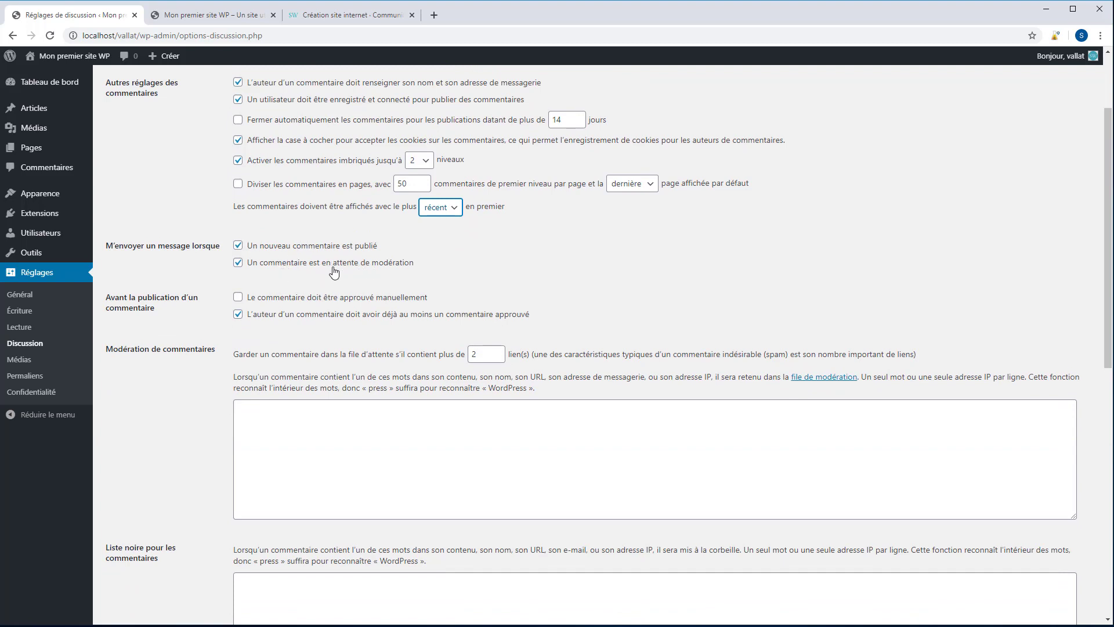
{"action": "left_click", "coordinate": [238, 263]}
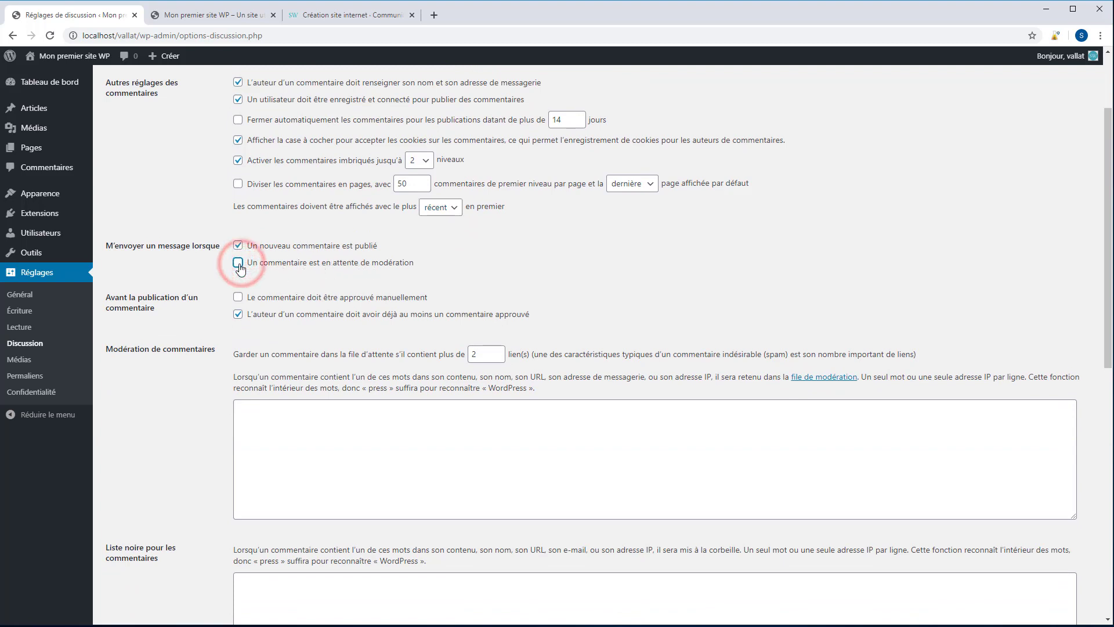
{"action": "left_click", "coordinate": [239, 264]}
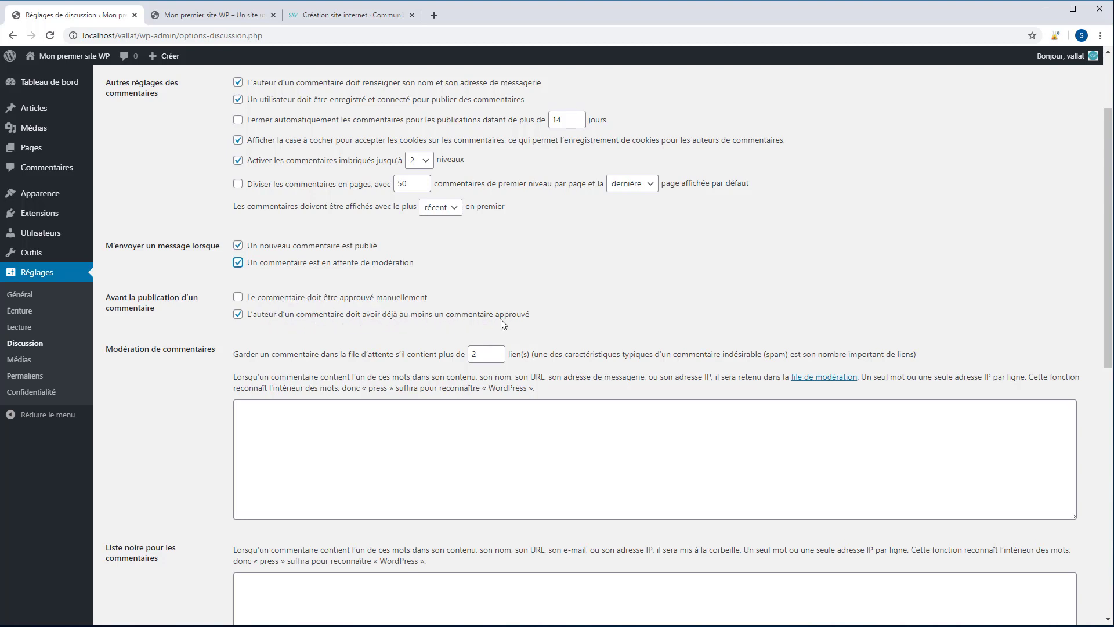
{"action": "left_click_drag", "start_coordinate": [537, 315], "coordinate": [250, 324]}
{"action": "left_click", "coordinate": [250, 324]}
{"action": "left_click", "coordinate": [238, 296]}
Review the comment moderation, blacklist and avatar options, and save the discussion settings.
{"action": "scroll", "coordinate": [371, 313], "scroll_direction": "down", "scroll_amount": 3}
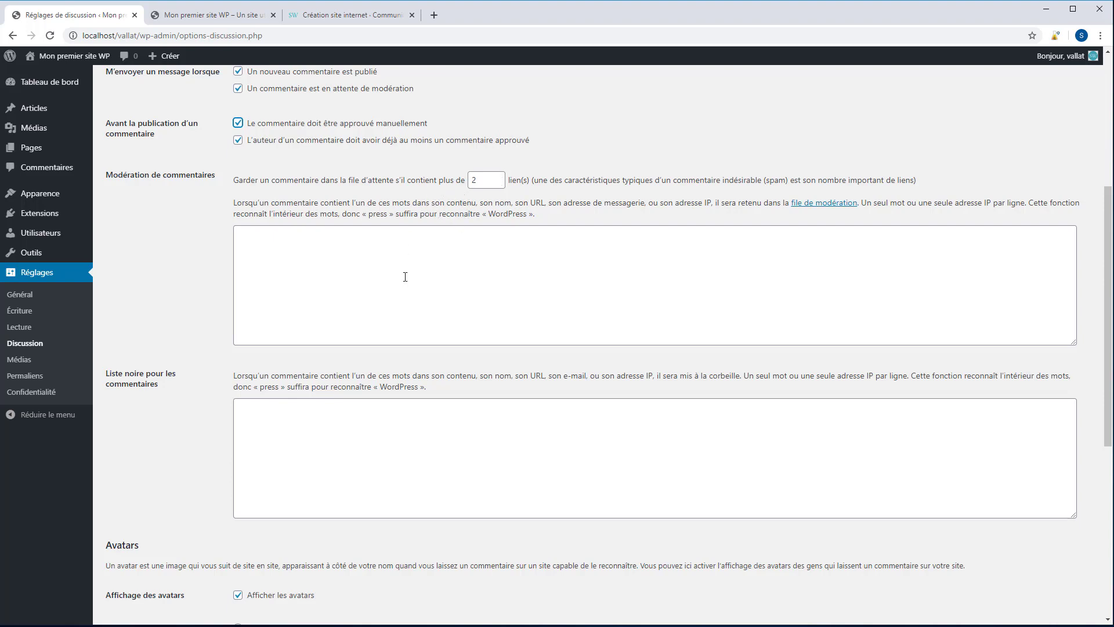
{"action": "left_click", "coordinate": [311, 427]}
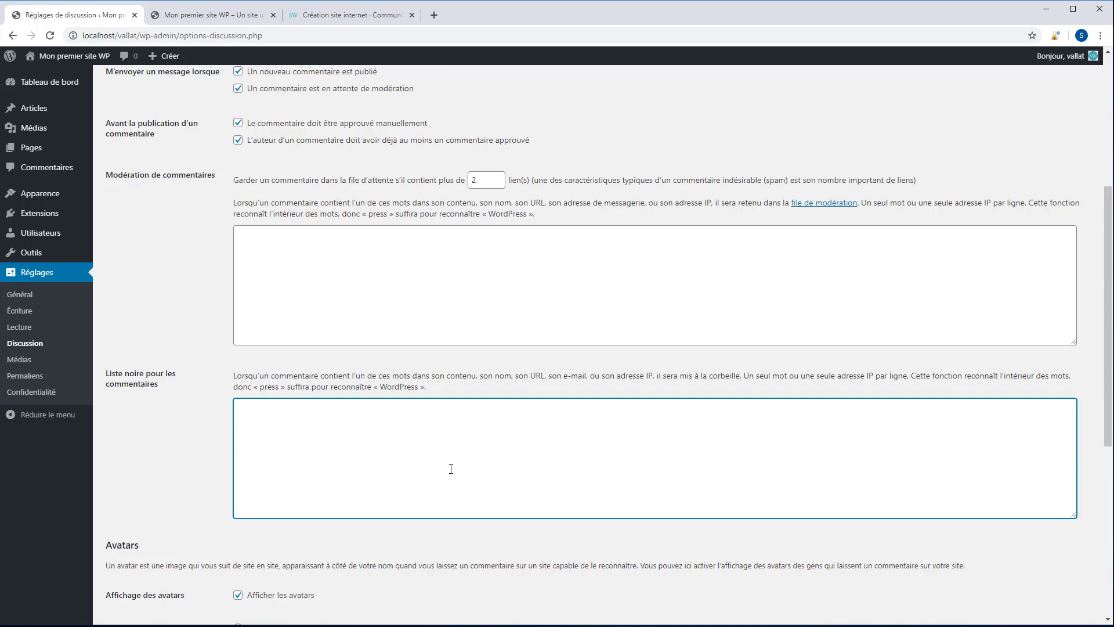
{"action": "scroll", "coordinate": [367, 427], "scroll_direction": "down", "scroll_amount": 3}
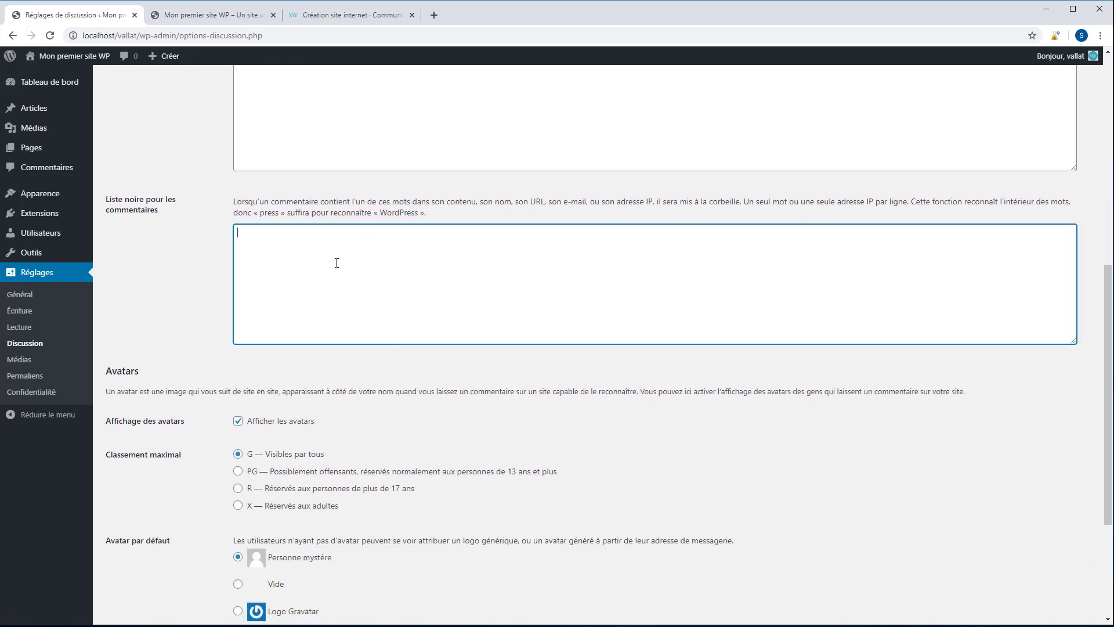
{"action": "scroll", "coordinate": [327, 268], "scroll_direction": "down", "scroll_amount": 3}
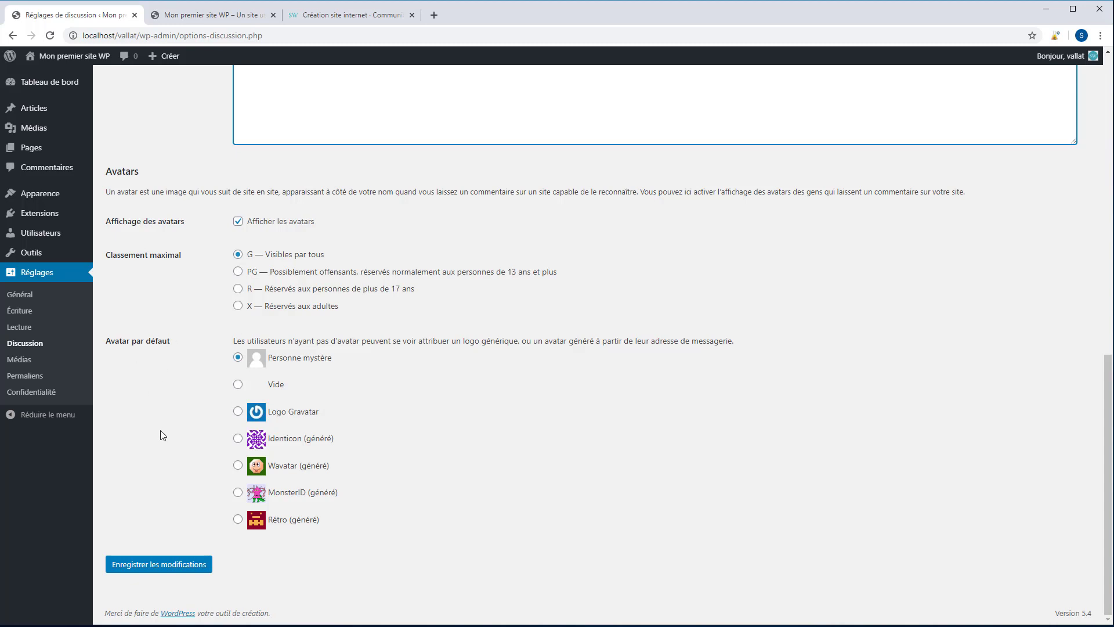
{"action": "left_click", "coordinate": [149, 566]}
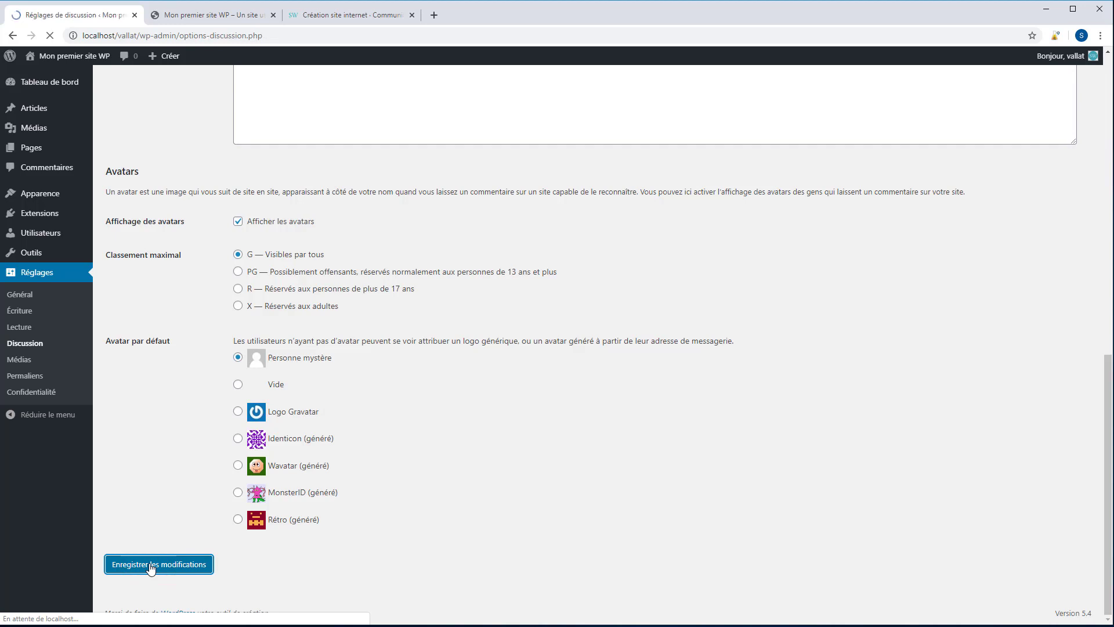
Review the media image size settings, and examine the year, month, day and title parts of the Date et titre permalink structure.
{"action": "left_click", "coordinate": [22, 361]}
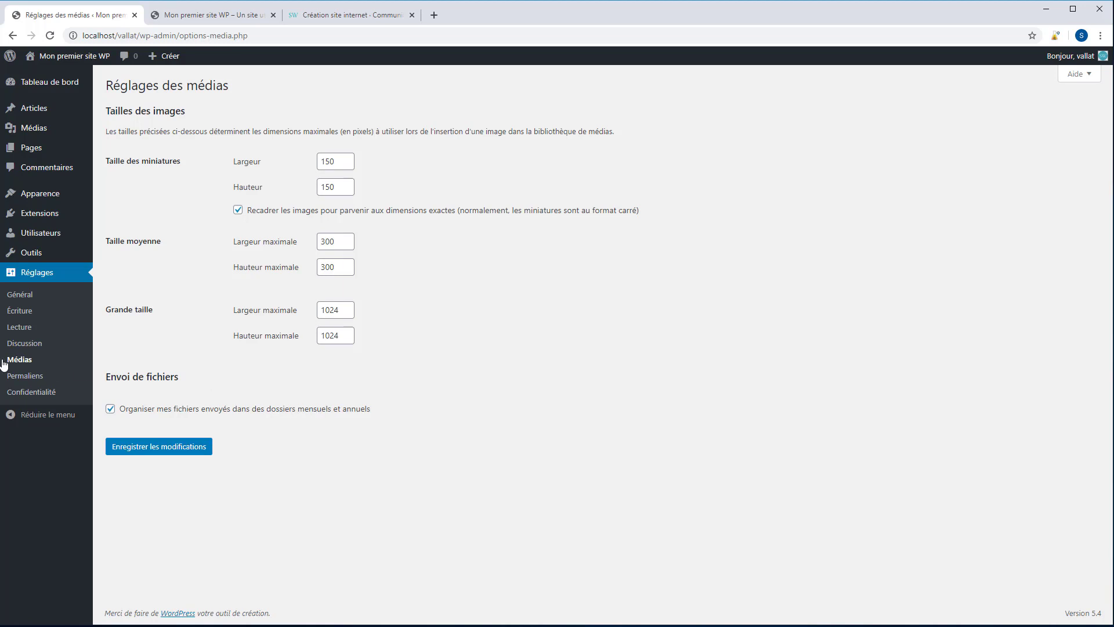
{"action": "left_click", "coordinate": [24, 377]}
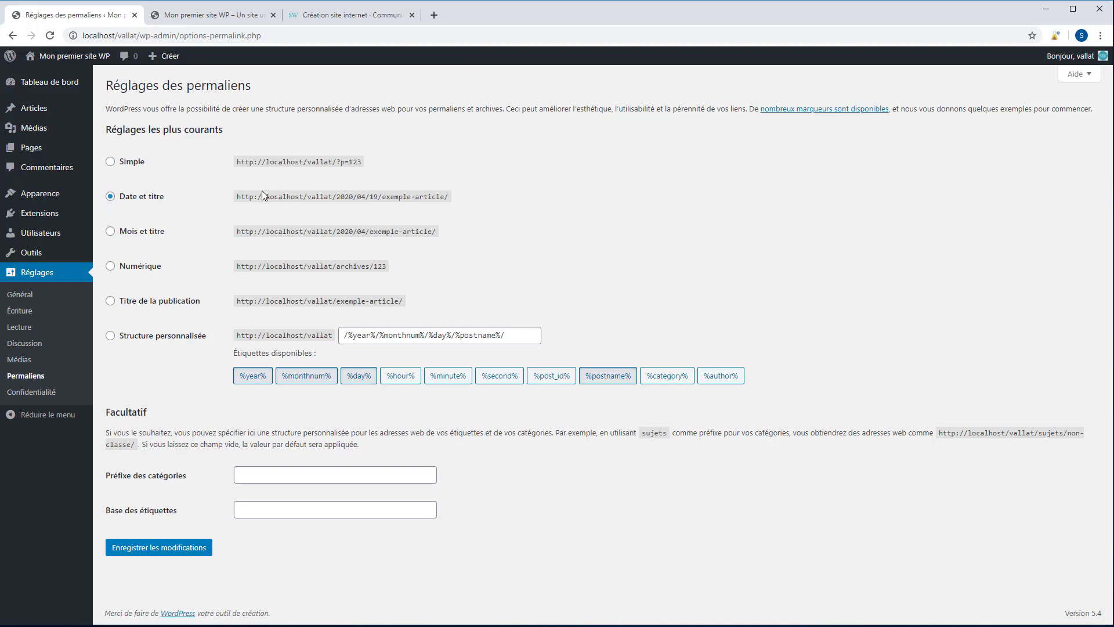
{"action": "double_click", "coordinate": [338, 198]}
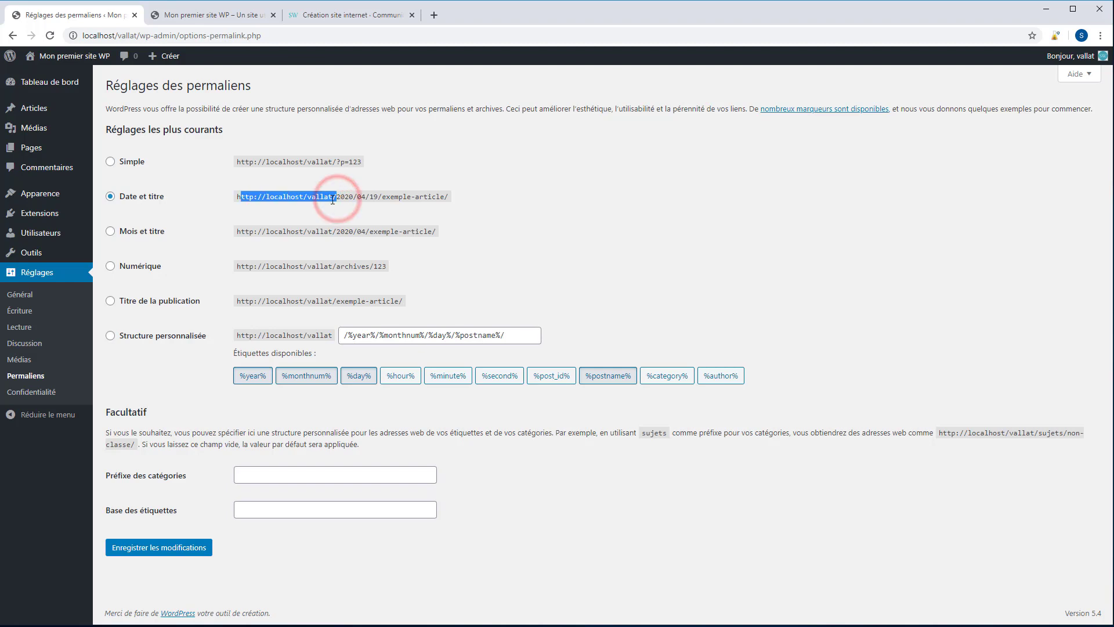
{"action": "double_click", "coordinate": [343, 196]}
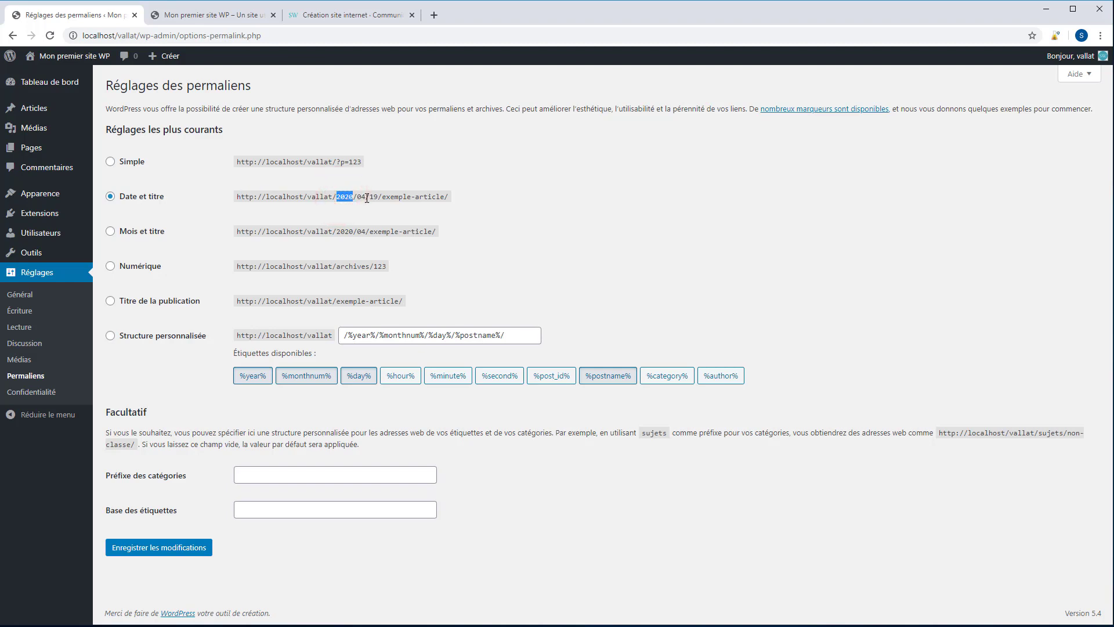
{"action": "double_click", "coordinate": [366, 196]}
{"action": "double_click", "coordinate": [373, 197]}
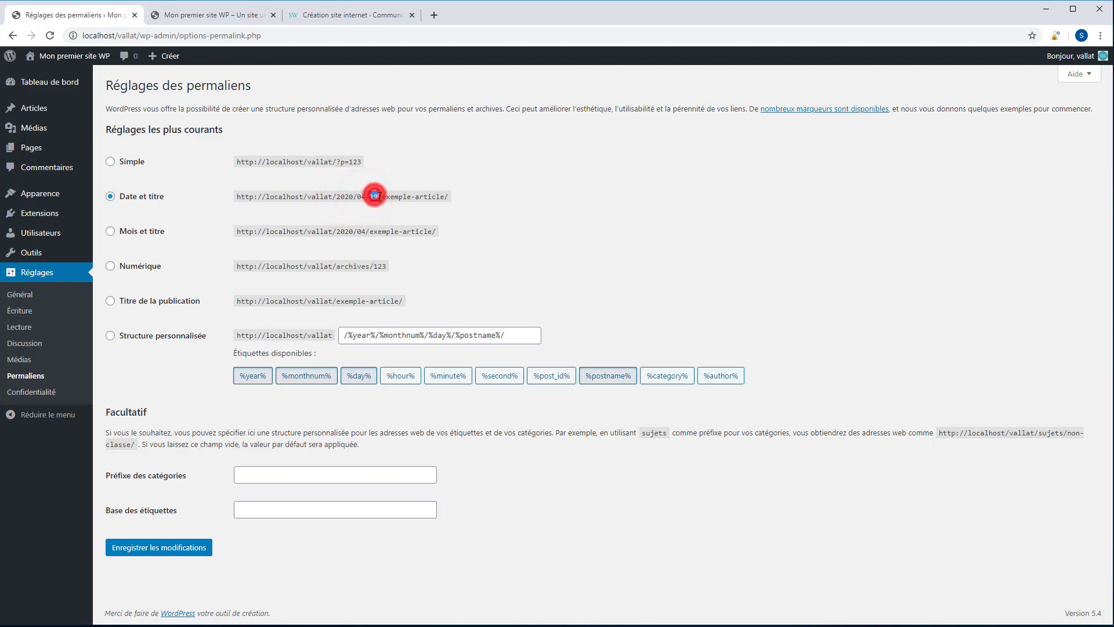
{"action": "left_click_drag", "start_coordinate": [382, 196], "coordinate": [458, 211]}
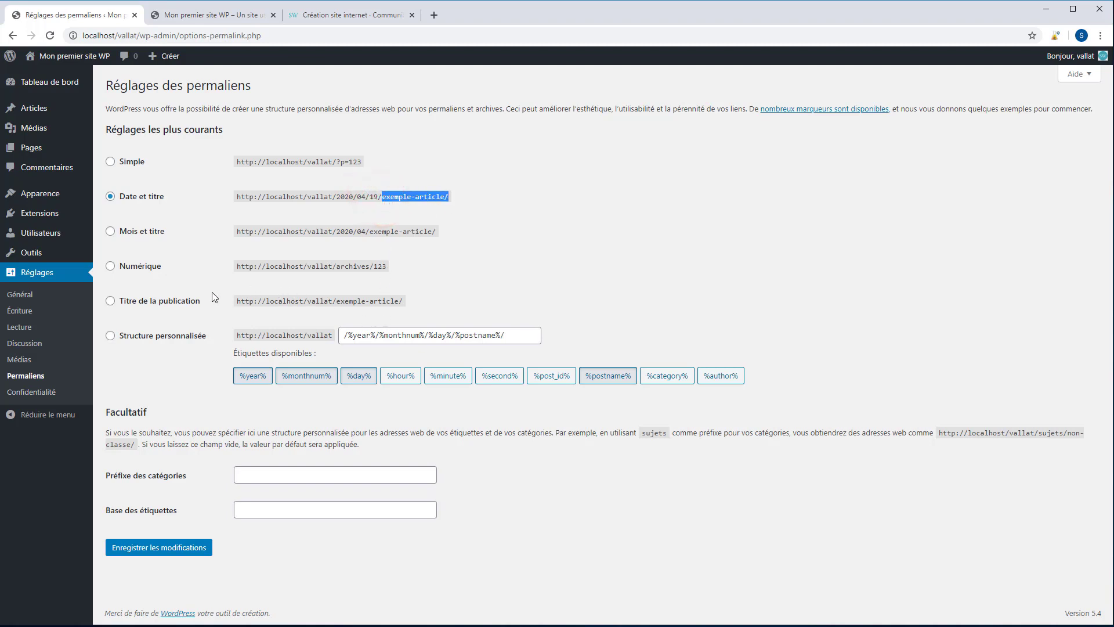
Set the permalink structure to Titre de la publication, examine its example address and save the permalink settings.
{"action": "left_click", "coordinate": [111, 300]}
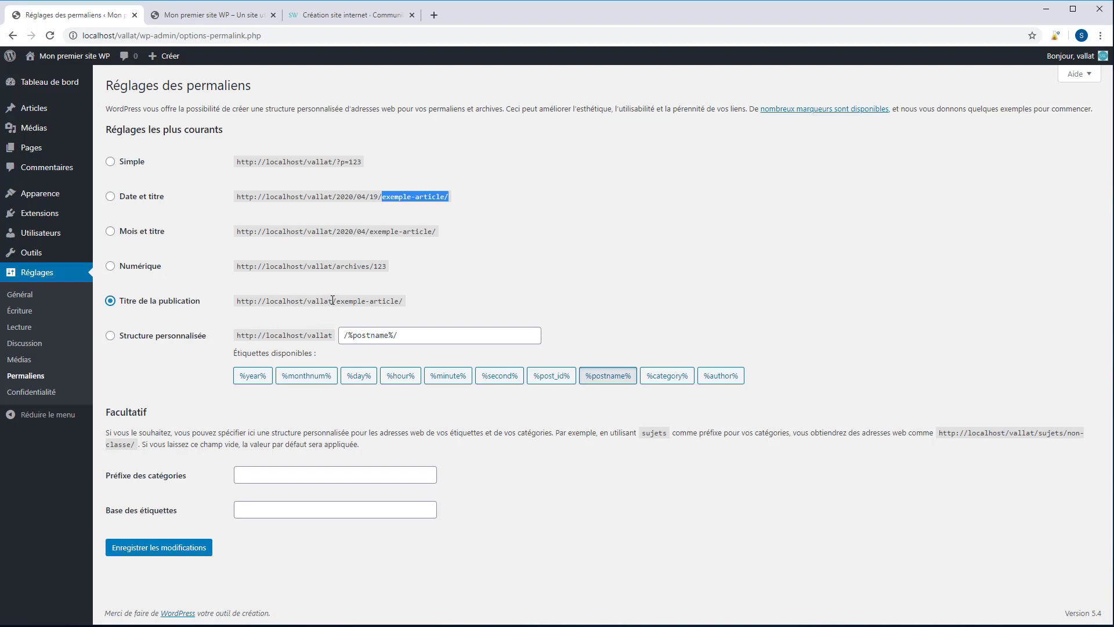
{"action": "left_click_drag", "start_coordinate": [332, 300], "coordinate": [235, 300]}
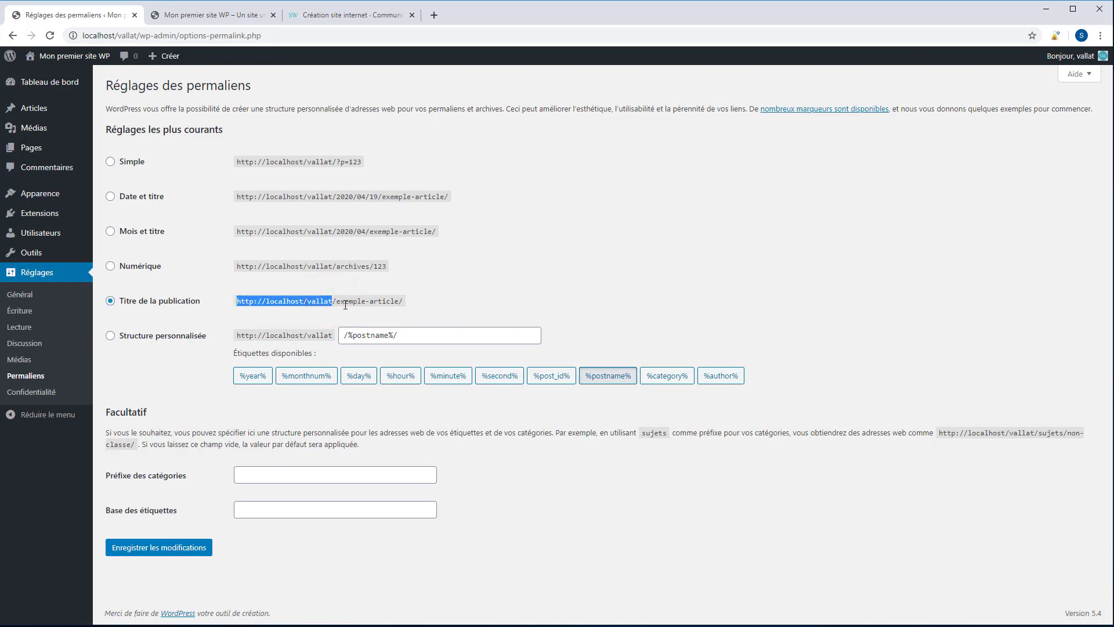
{"action": "left_click_drag", "start_coordinate": [336, 301], "coordinate": [400, 311]}
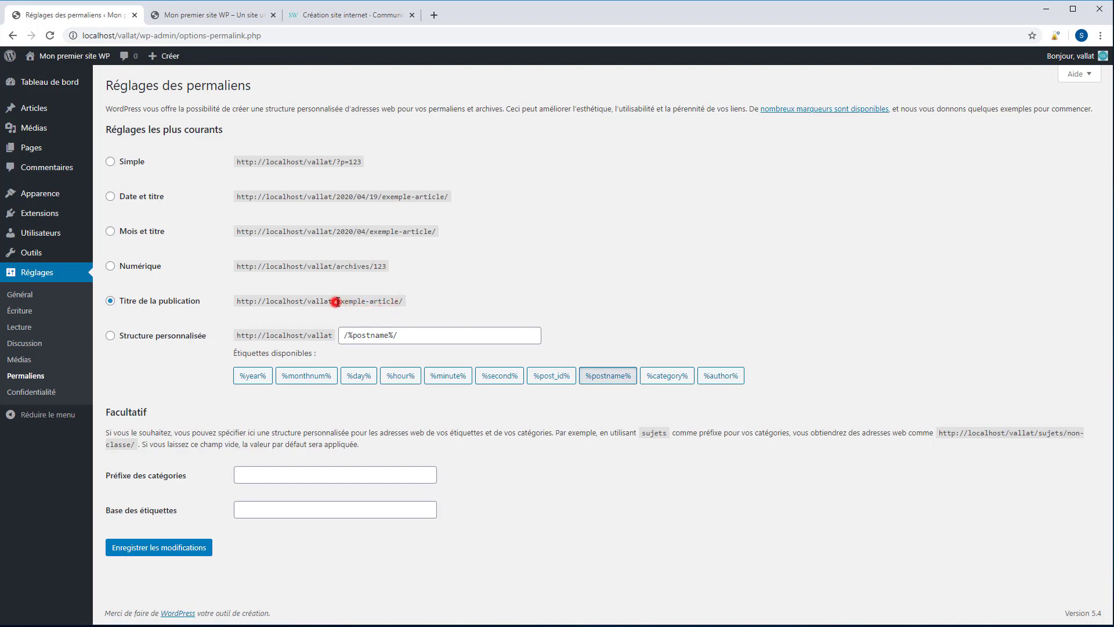
{"action": "left_click_drag", "start_coordinate": [335, 301], "coordinate": [400, 299]}
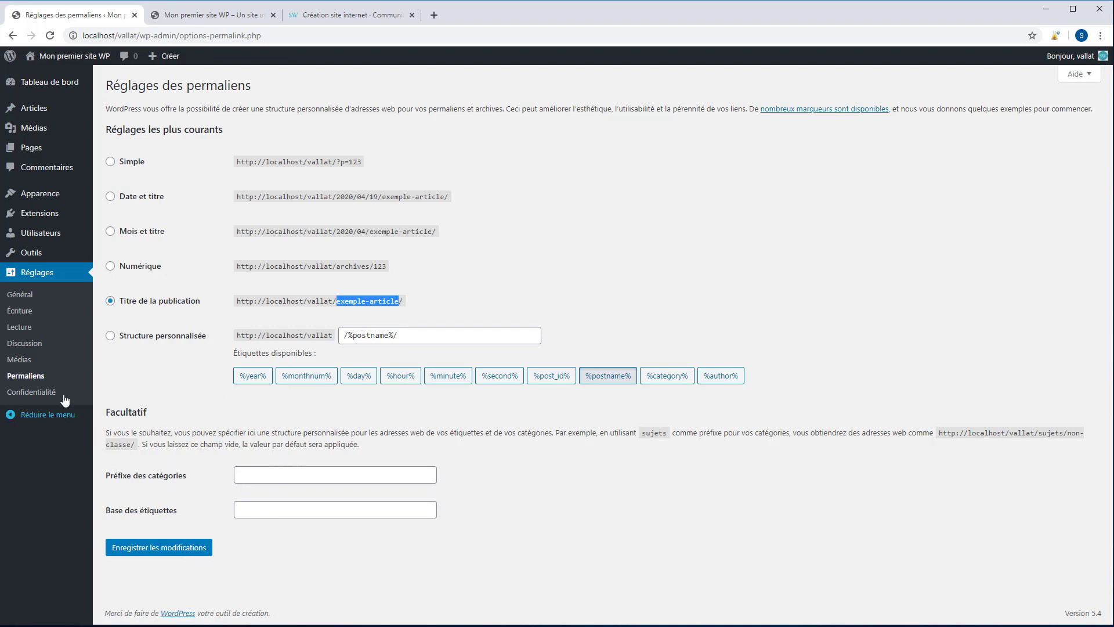
{"action": "left_click", "coordinate": [146, 548]}
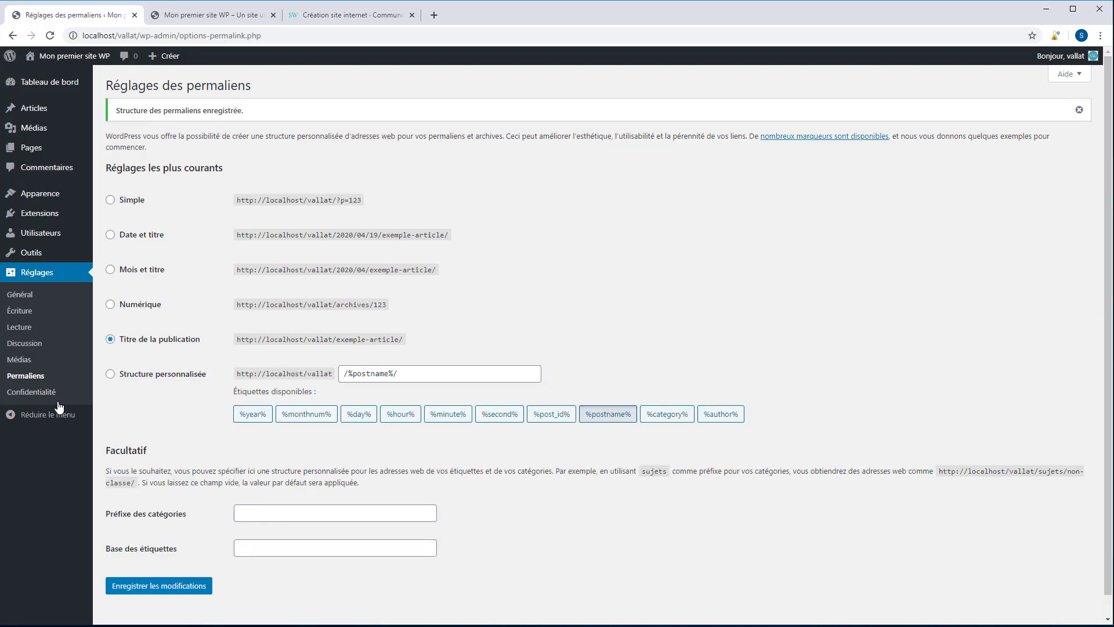
Review the privacy settings and select Politique de confidentialité in the choice of privacy policy page.
{"action": "left_click", "coordinate": [31, 394]}
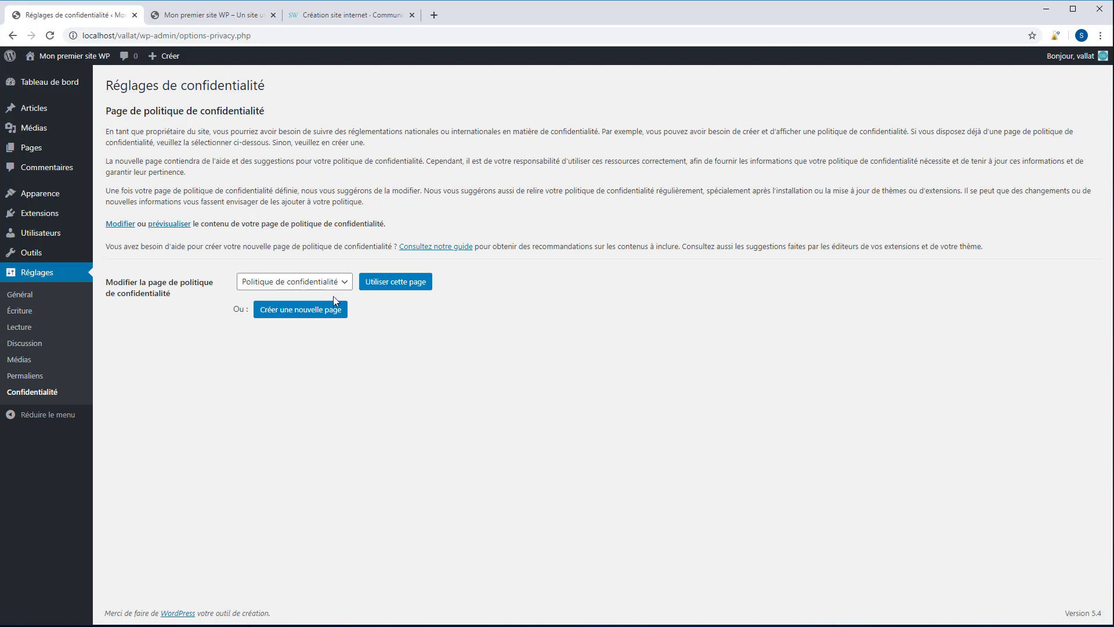
{"action": "left_click", "coordinate": [307, 282]}
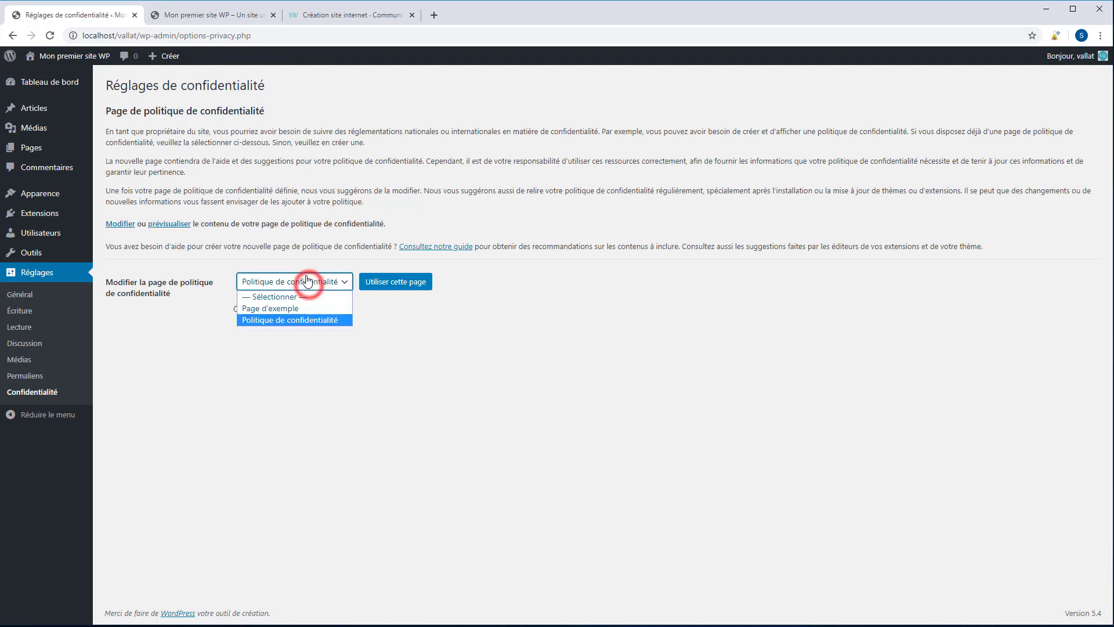
{"action": "left_click", "coordinate": [290, 319]}
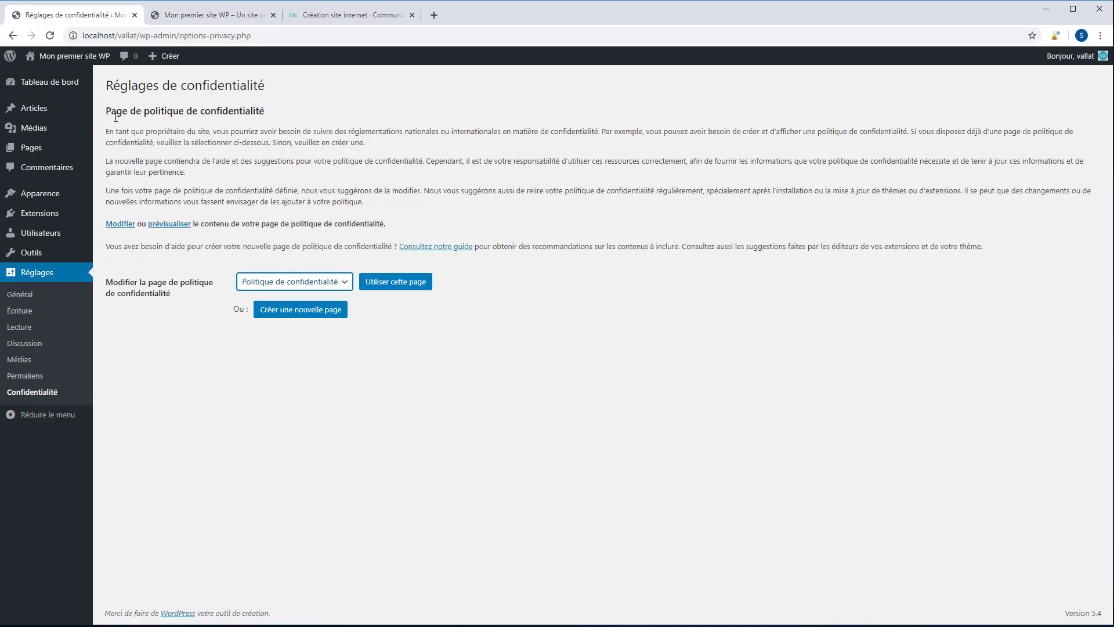
Create a new page titled "blog", publish it and return to the list of pages.
{"action": "mouse_move", "coordinate": [29, 198]}
{"action": "mouse_move", "coordinate": [35, 156]}
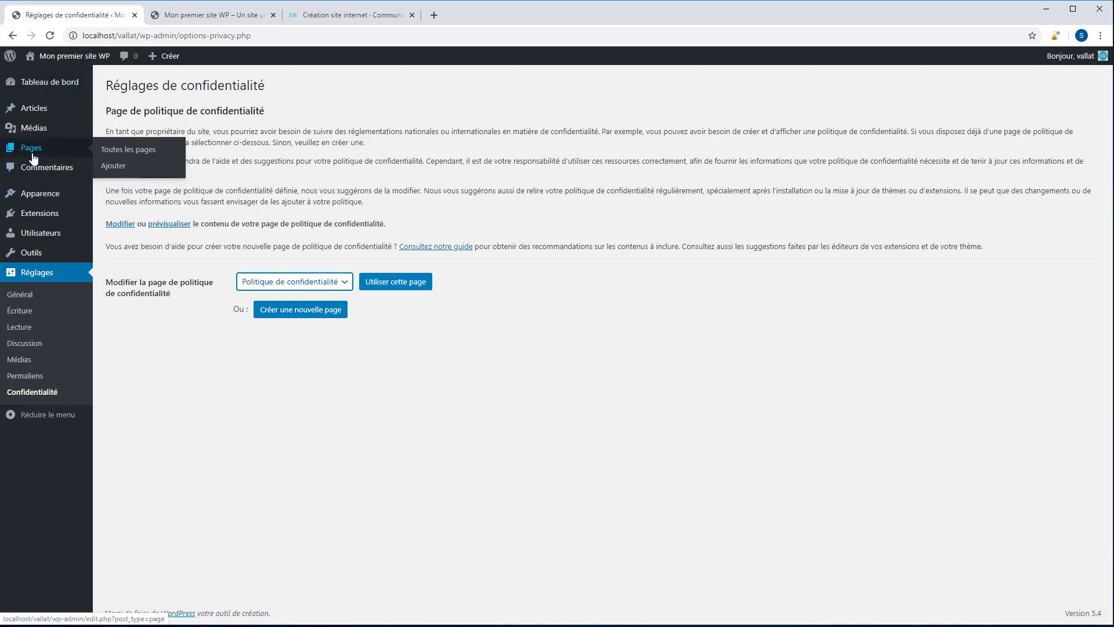
{"action": "left_click", "coordinate": [112, 166]}
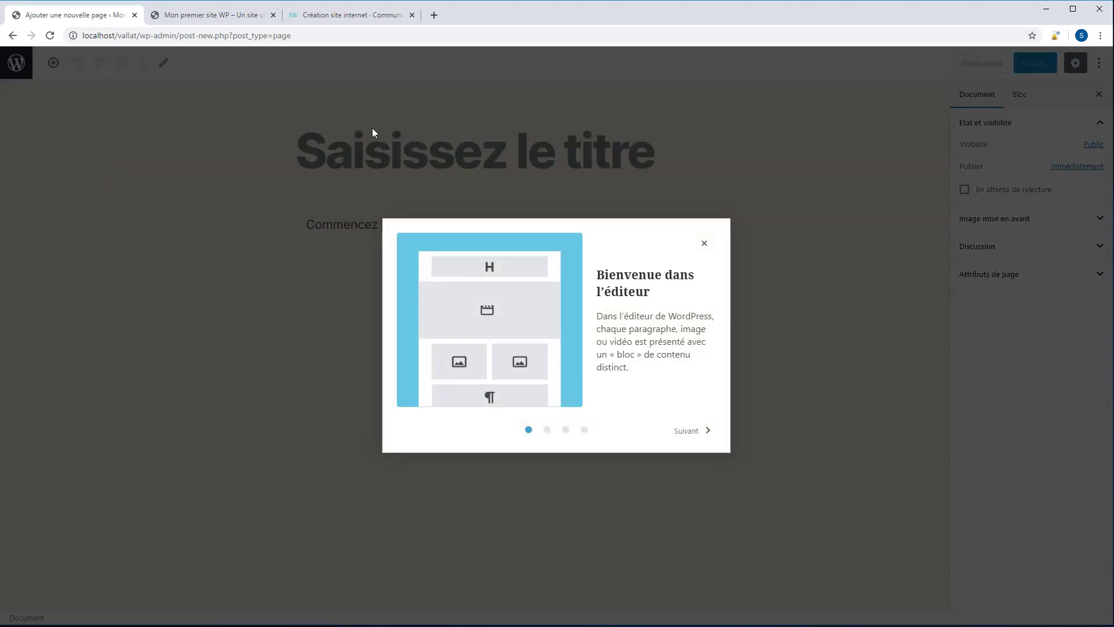
{"action": "left_click", "coordinate": [704, 243]}
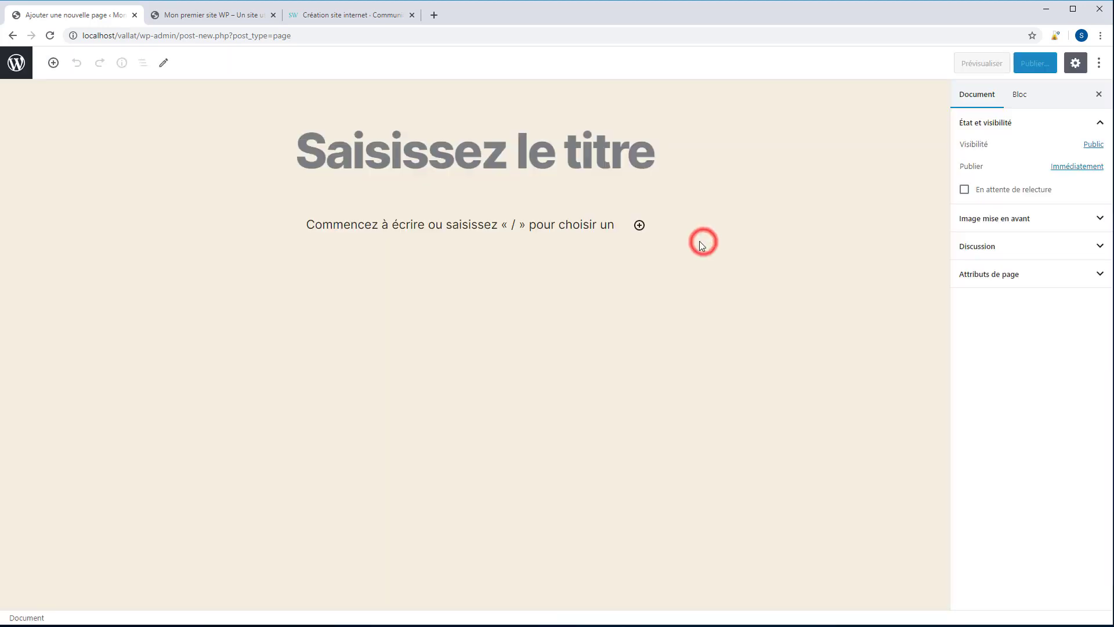
{"action": "left_click", "coordinate": [380, 143]}
{"action": "type", "text": "blog"}
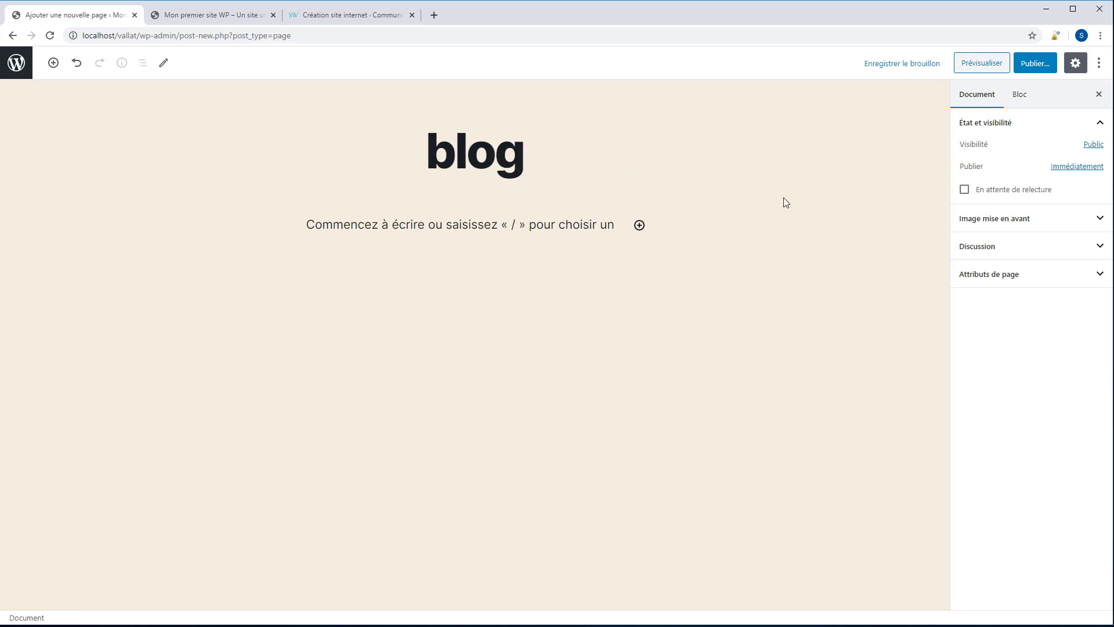
{"action": "left_click", "coordinate": [1034, 63]}
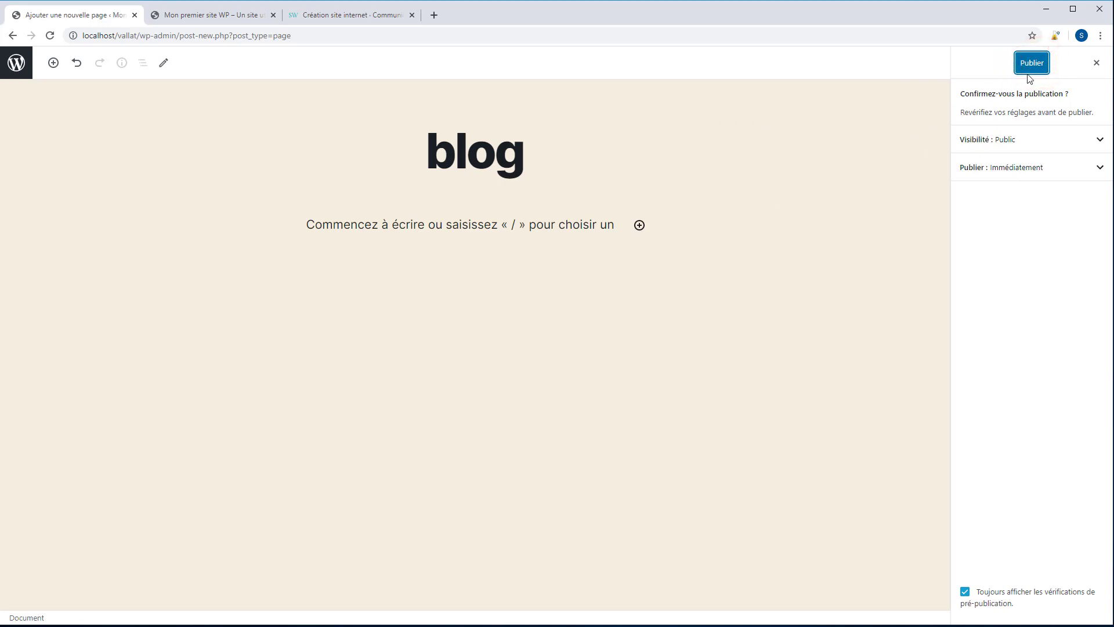
{"action": "left_click", "coordinate": [1031, 68]}
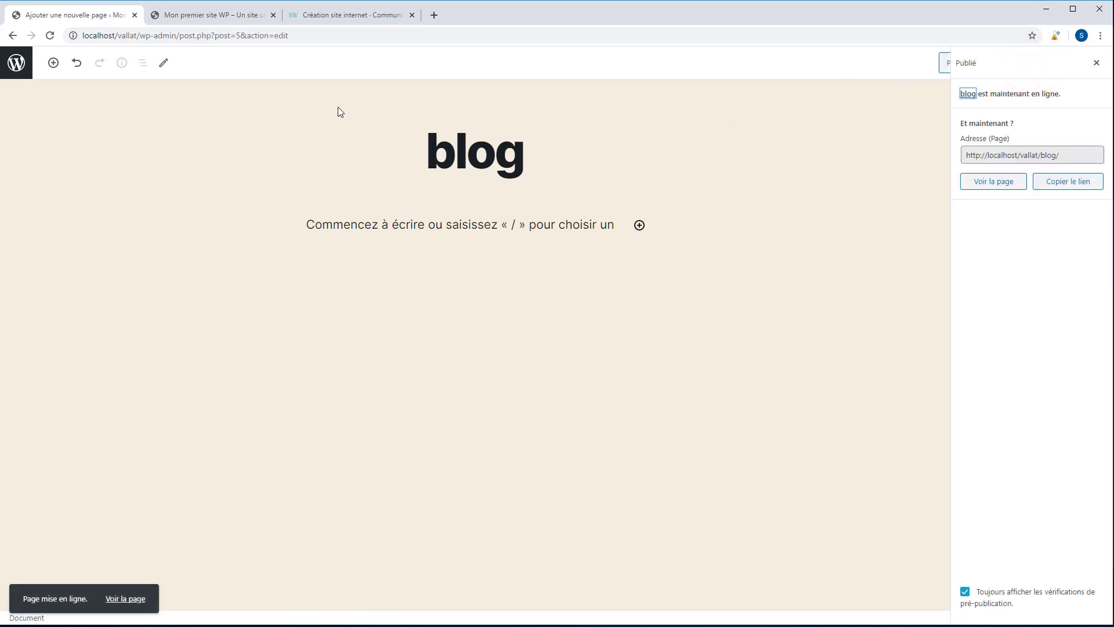
{"action": "left_click", "coordinate": [13, 63]}
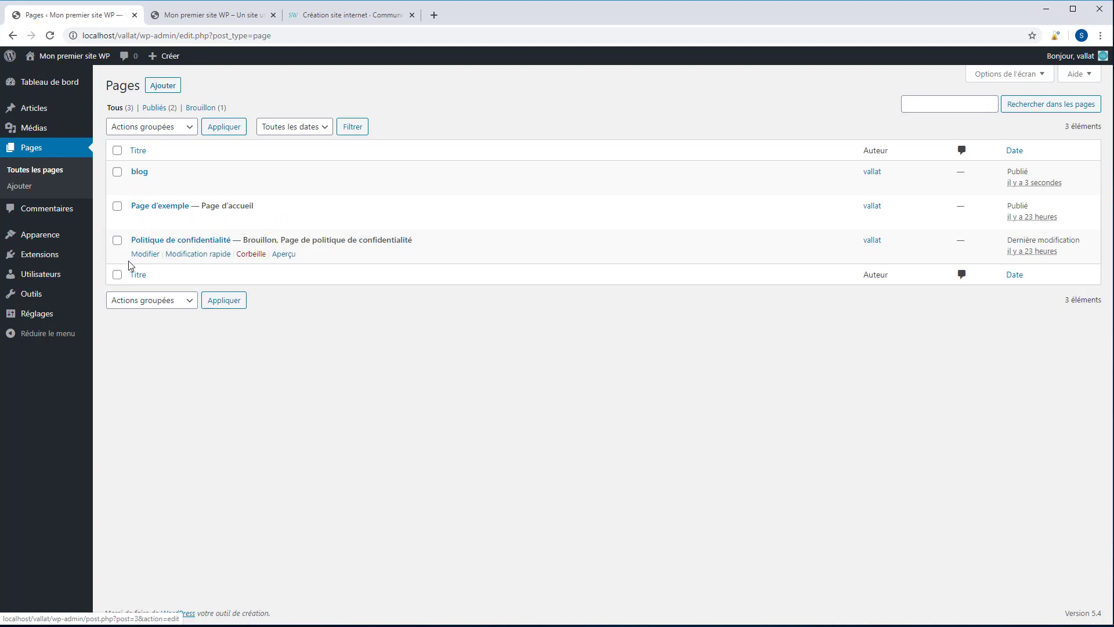
In the reading settings, assign the blog page as the Page des articles and save the changes.
{"action": "mouse_move", "coordinate": [58, 316]}
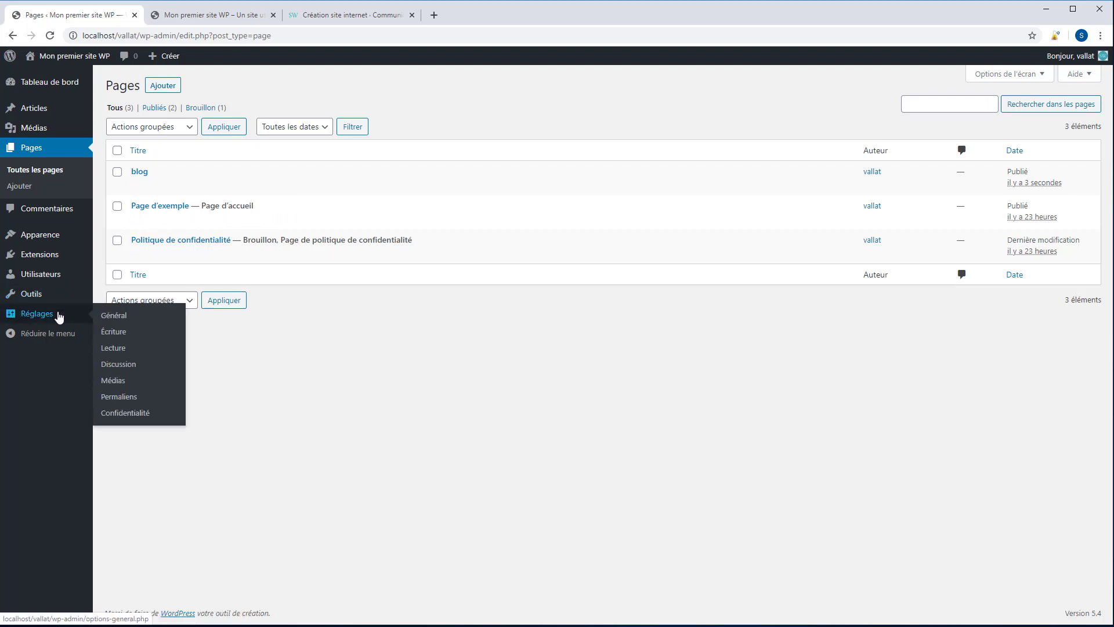
{"action": "left_click", "coordinate": [115, 348]}
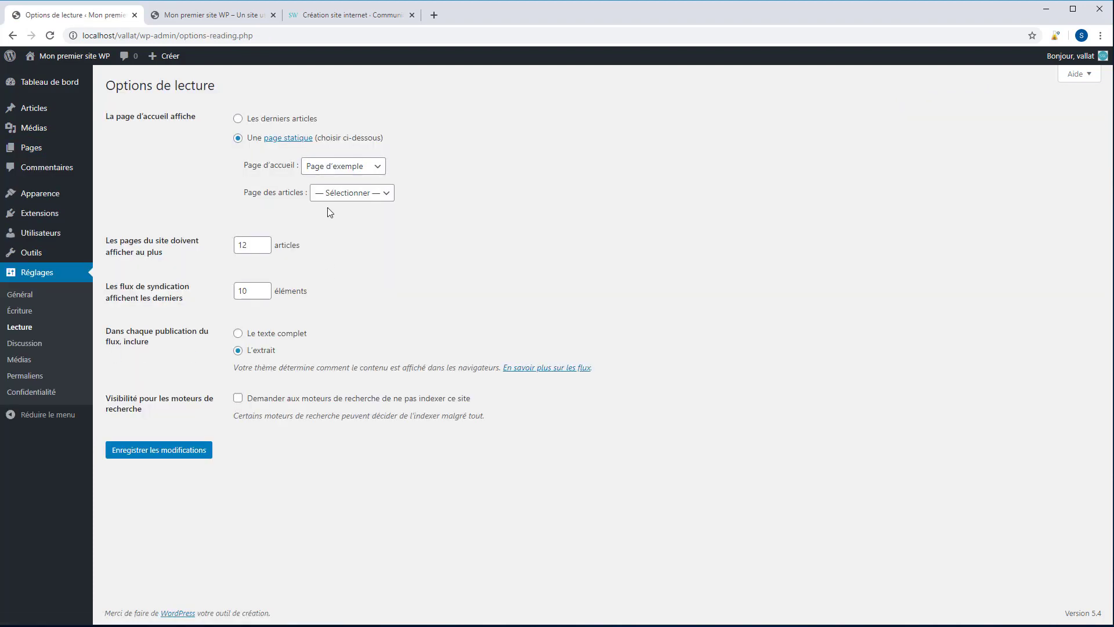
{"action": "left_click", "coordinate": [329, 193]}
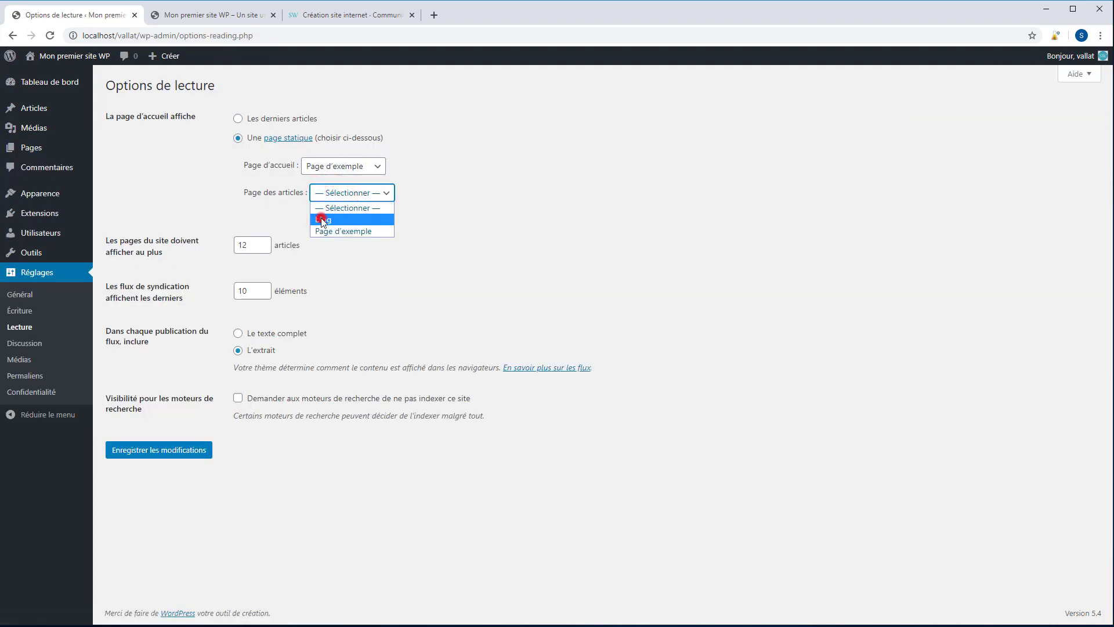
{"action": "left_click", "coordinate": [322, 221]}
{"action": "left_click", "coordinate": [187, 453]}
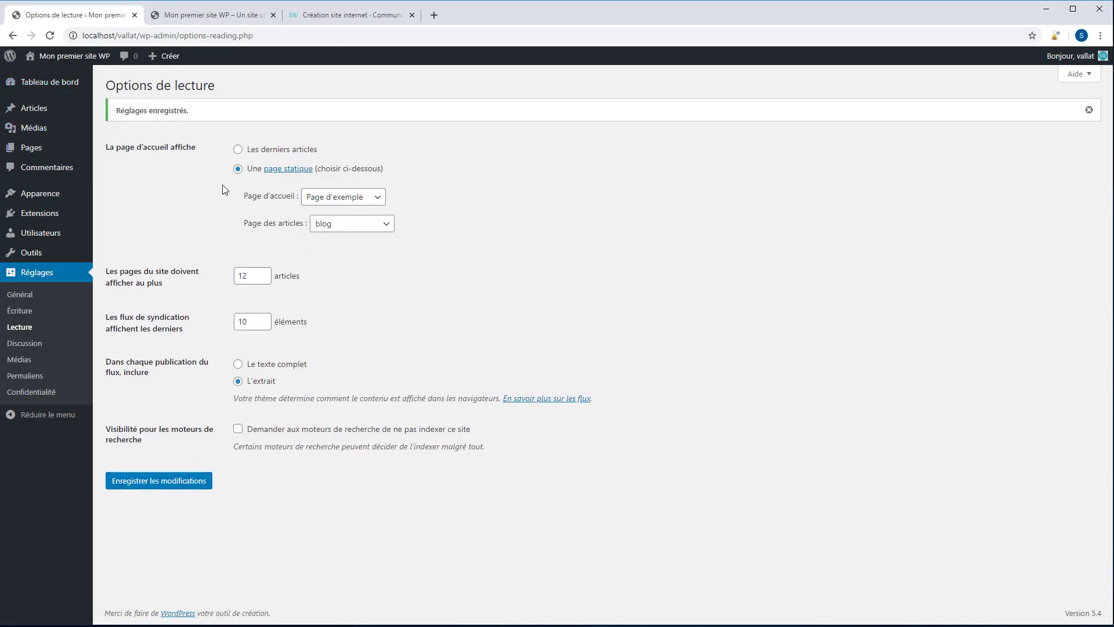
View the published blog page in a new tab, examine its article and compare it with the Page d'exemple home page.
{"action": "mouse_move", "coordinate": [64, 149]}
{"action": "left_click", "coordinate": [114, 152]}
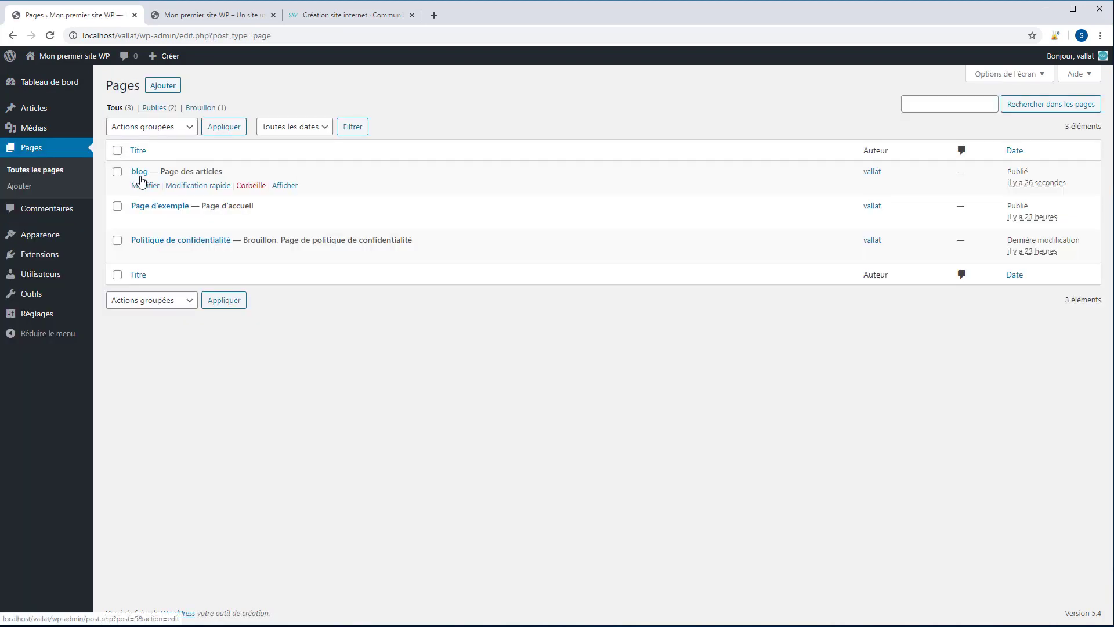
{"action": "left_click", "coordinate": [289, 187], "text": "ctrl"}
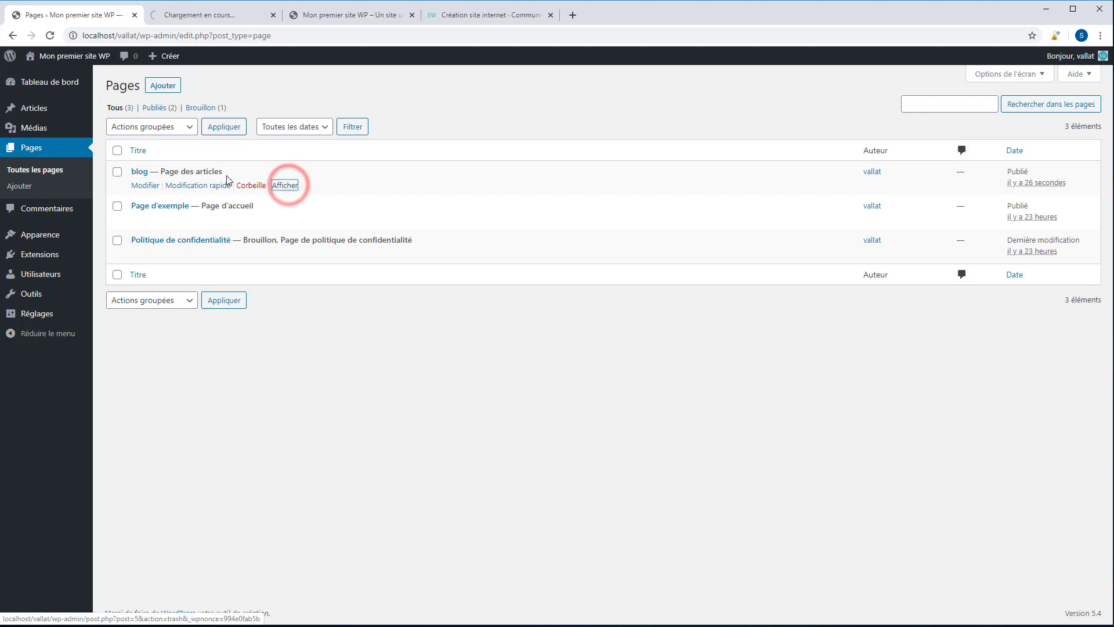
{"action": "left_click", "coordinate": [236, 19]}
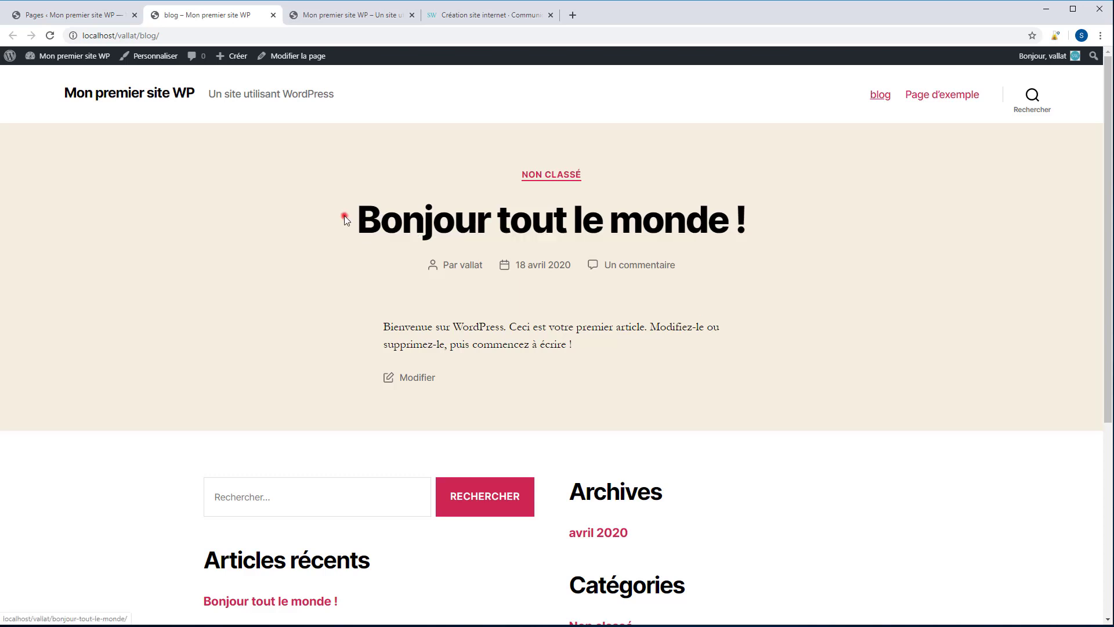
{"action": "left_click_drag", "start_coordinate": [342, 214], "coordinate": [628, 328]}
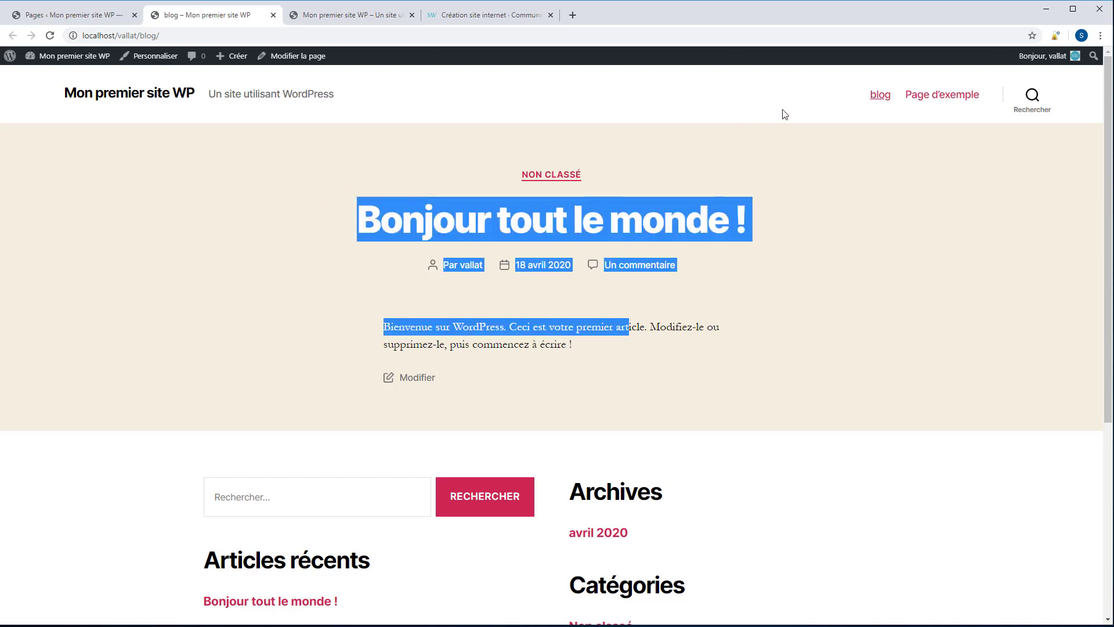
{"action": "left_click", "coordinate": [919, 99]}
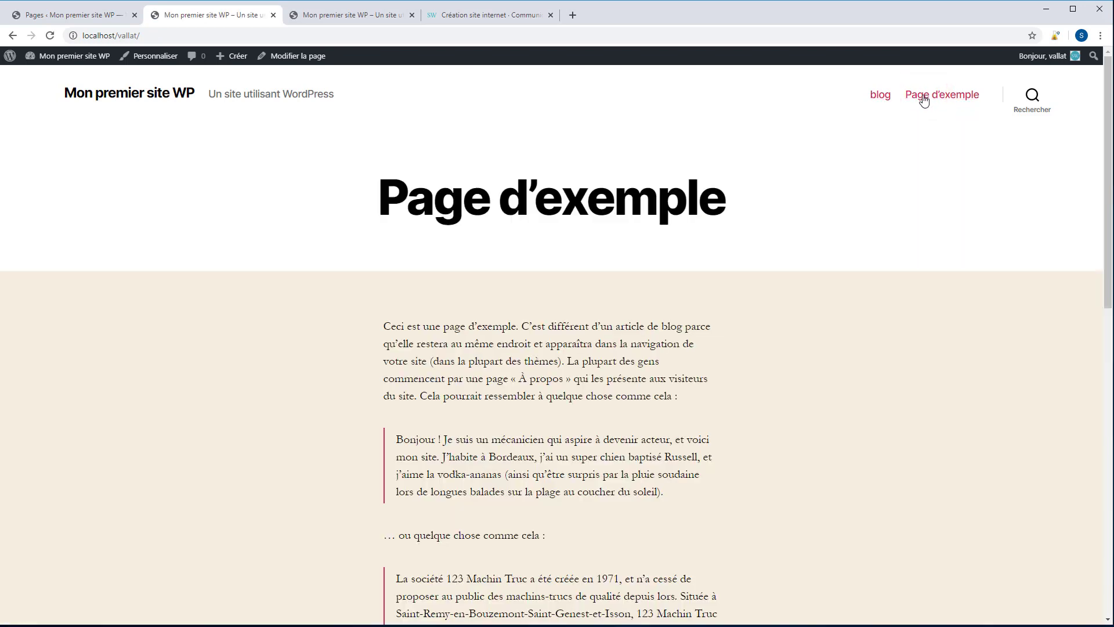
{"action": "left_click", "coordinate": [879, 96]}
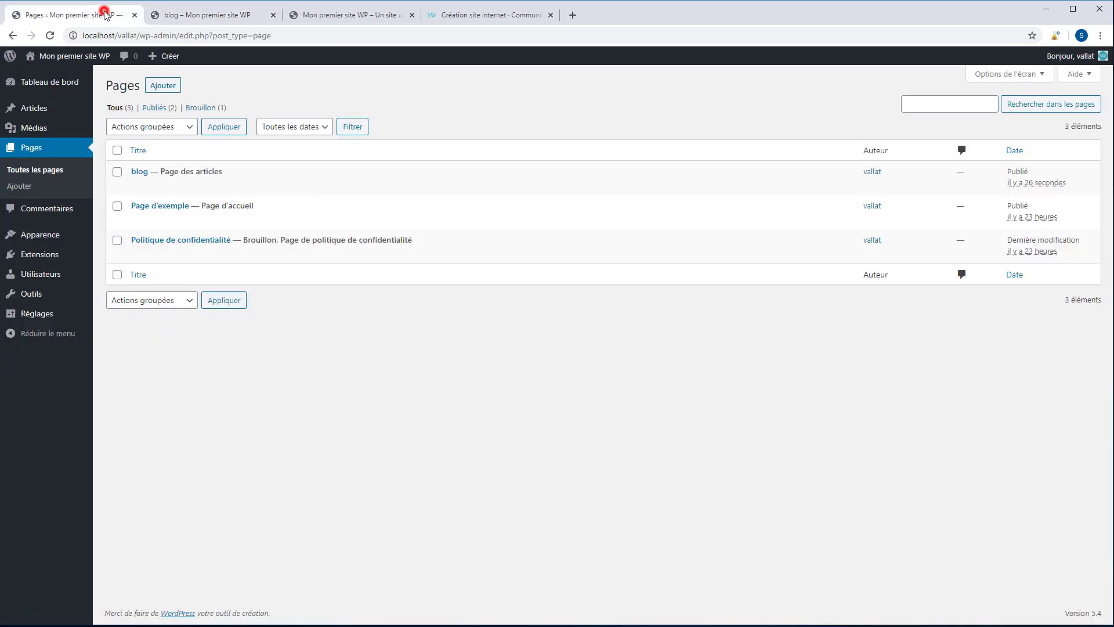
Compare the blog entry in the list of pages with its published page, and return to the site administration.
{"action": "left_click", "coordinate": [103, 14]}
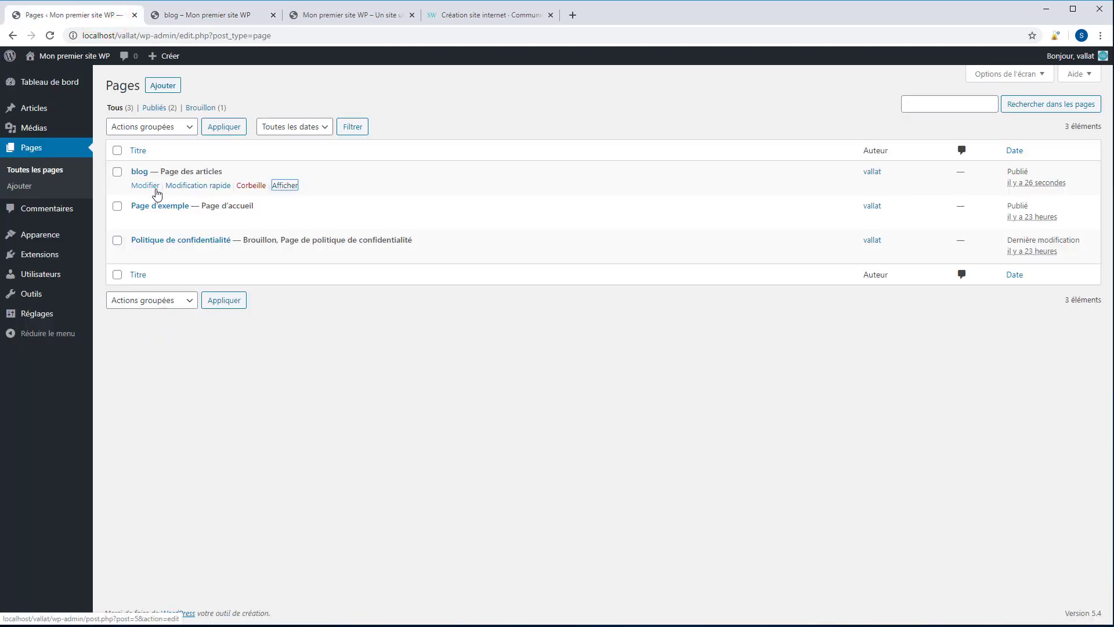
{"action": "left_click", "coordinate": [208, 8]}
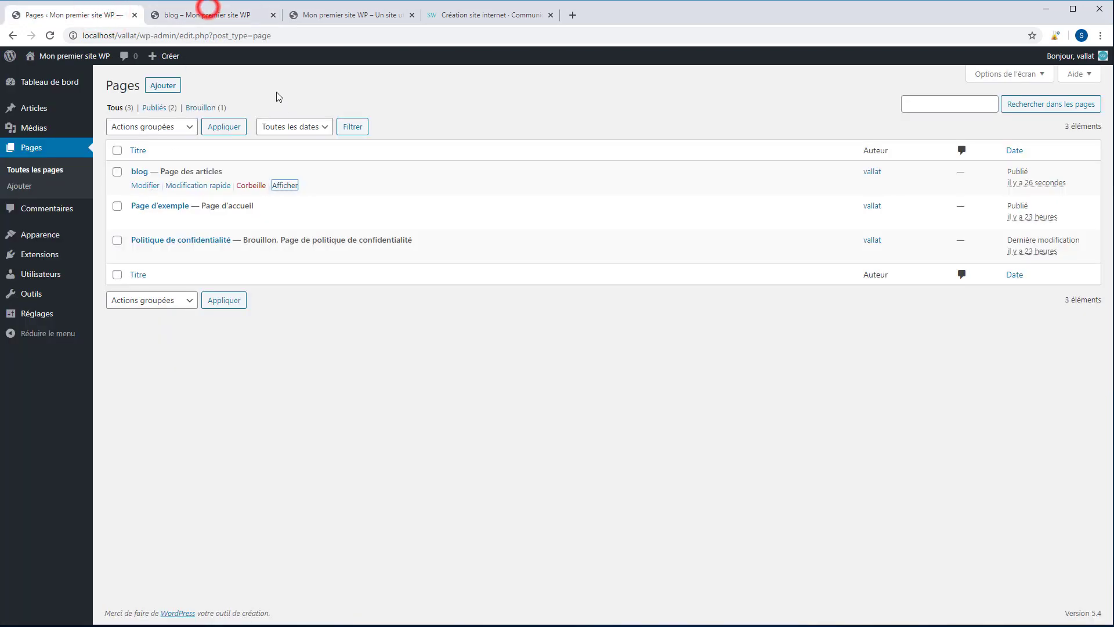
{"action": "left_click", "coordinate": [212, 11]}
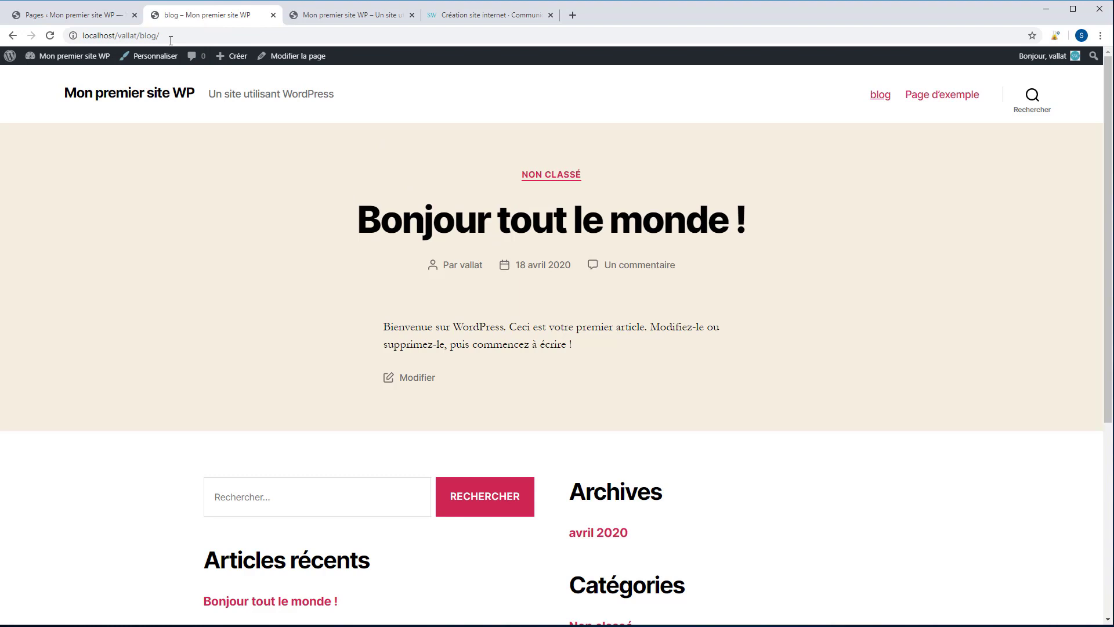
{"action": "left_click", "coordinate": [107, 15]}
{"action": "mouse_move", "coordinate": [41, 114]}
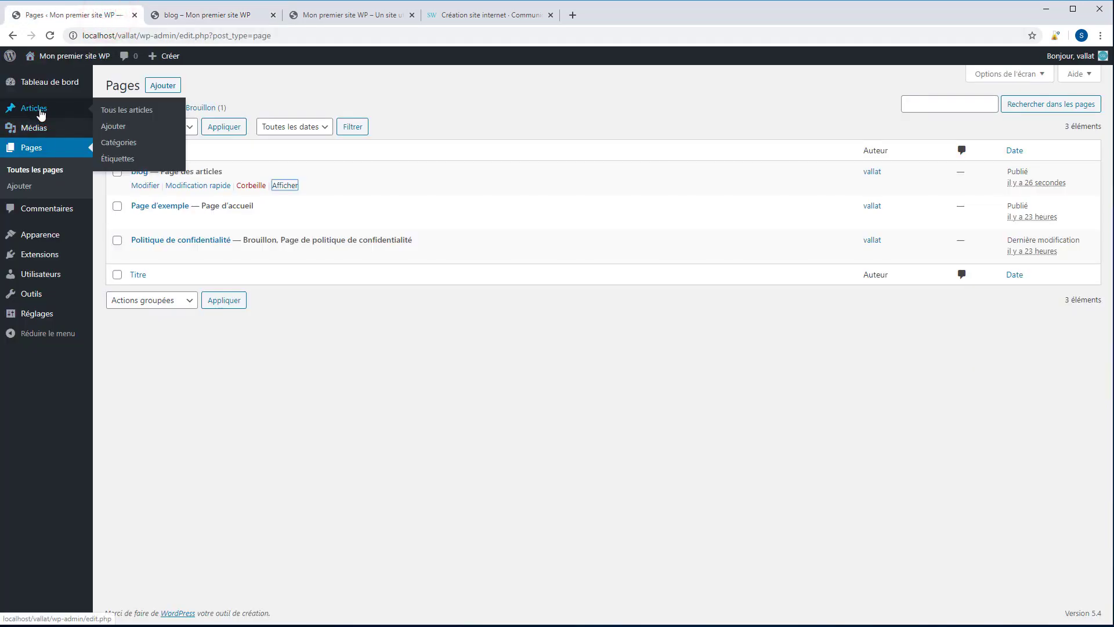
Add a new paragraph reading "Salut tout le monde" at the end of the article "Bonjour tout le monde !" and update the article.
{"action": "left_click", "coordinate": [126, 111]}
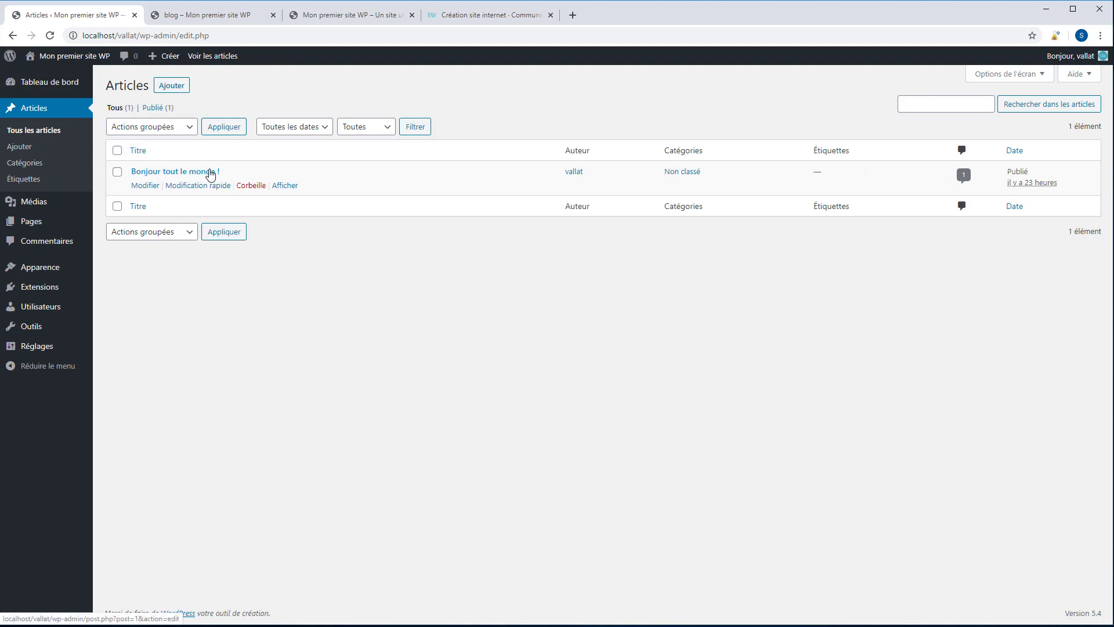
{"action": "left_click", "coordinate": [145, 185]}
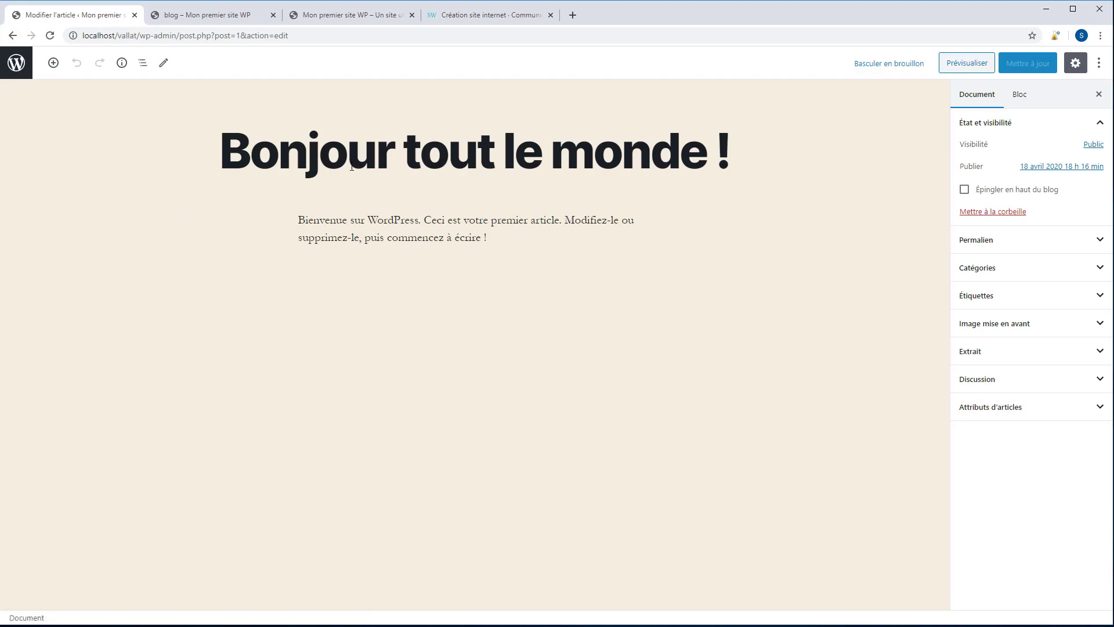
{"action": "left_click", "coordinate": [379, 165]}
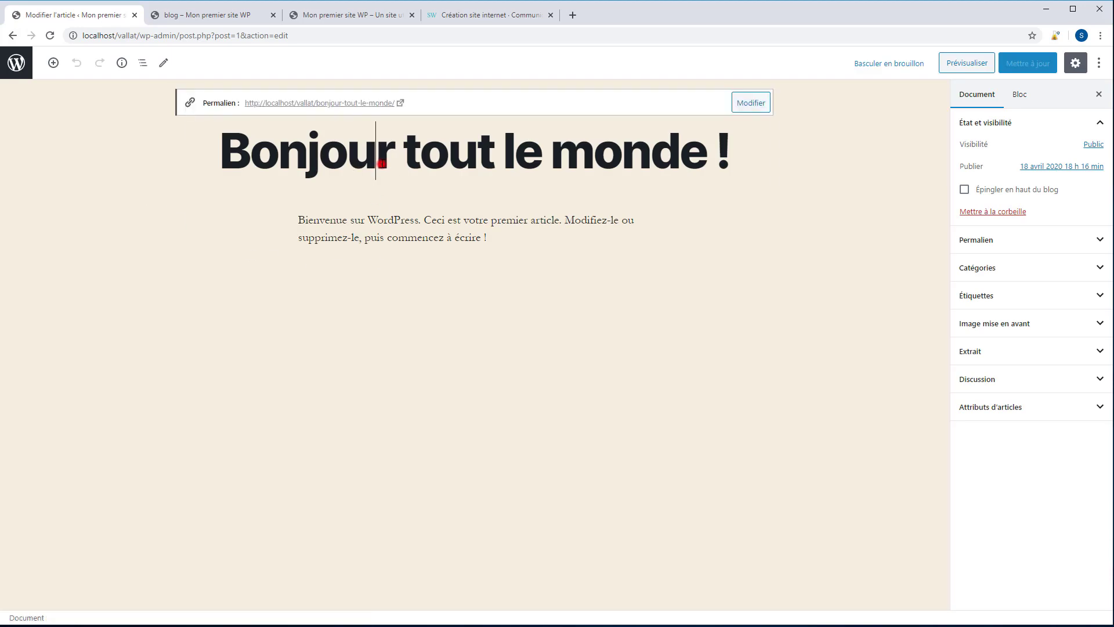
{"action": "left_click", "coordinate": [405, 236]}
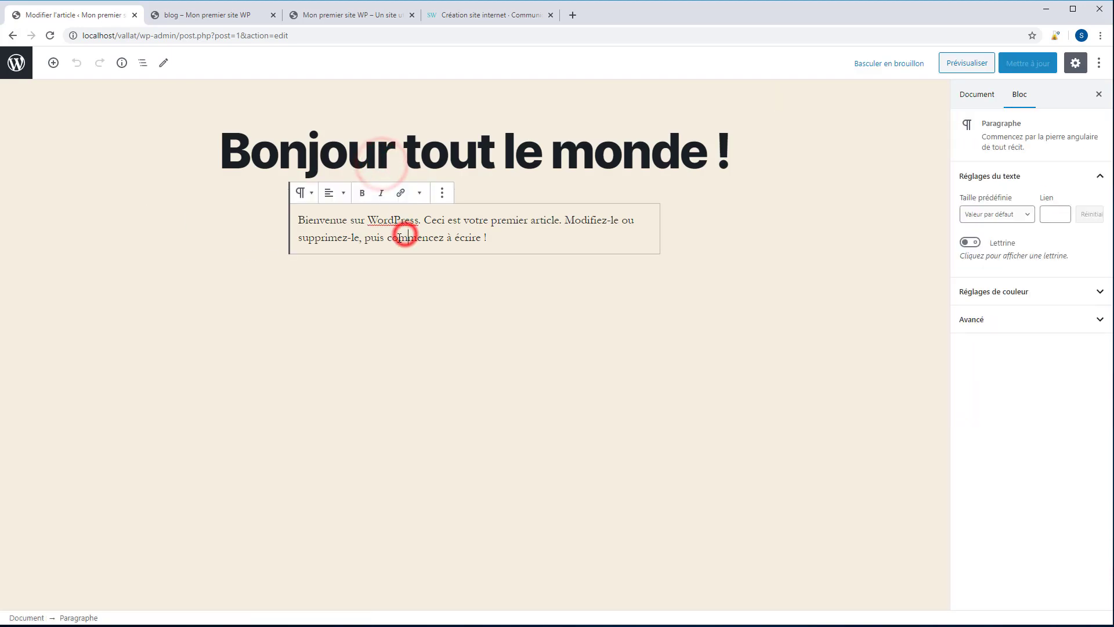
{"action": "left_click", "coordinate": [492, 238]}
{"action": "key", "text": "Return"}
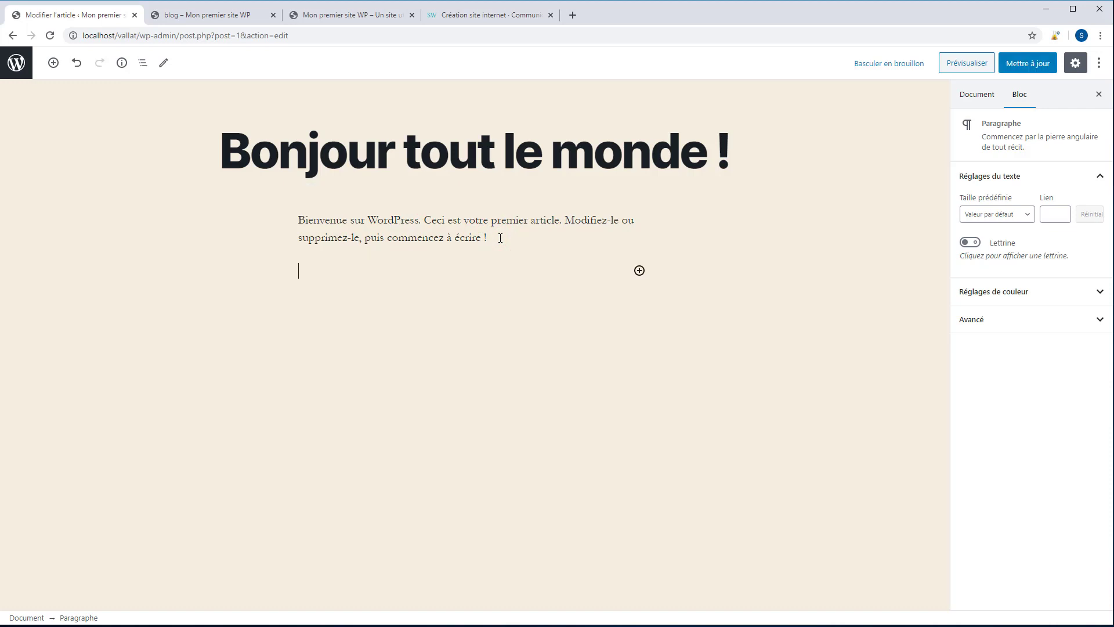
{"action": "type", "text": "Salut tout le monde"}
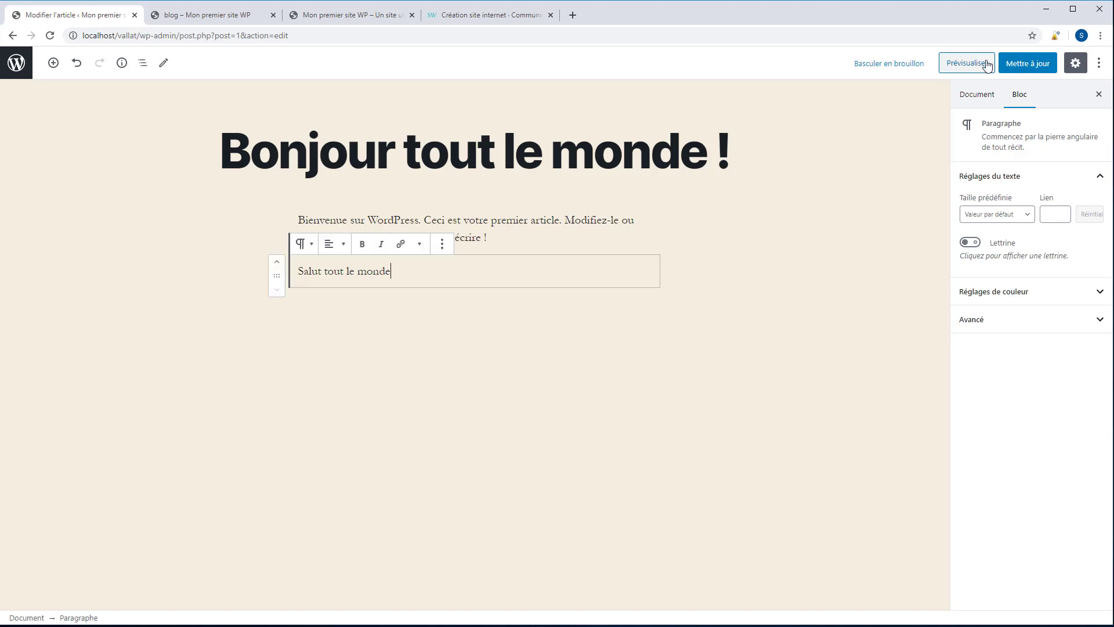
{"action": "left_click", "coordinate": [1031, 66]}
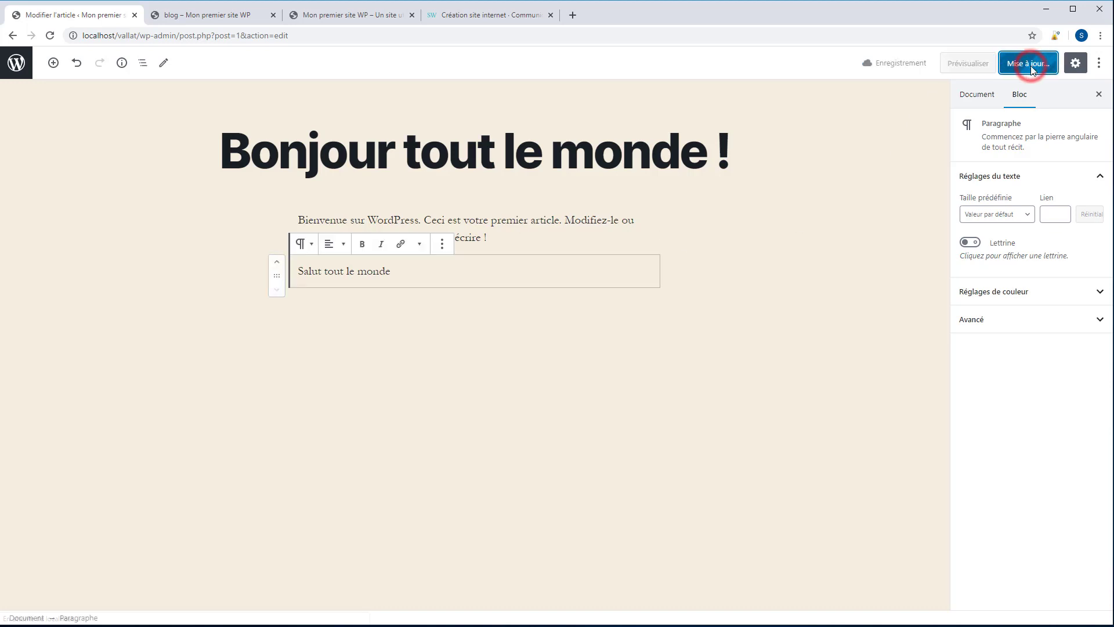
View the updated article on the blog page, open it in full and examine the slug in its address.
{"action": "left_click", "coordinate": [203, 16]}
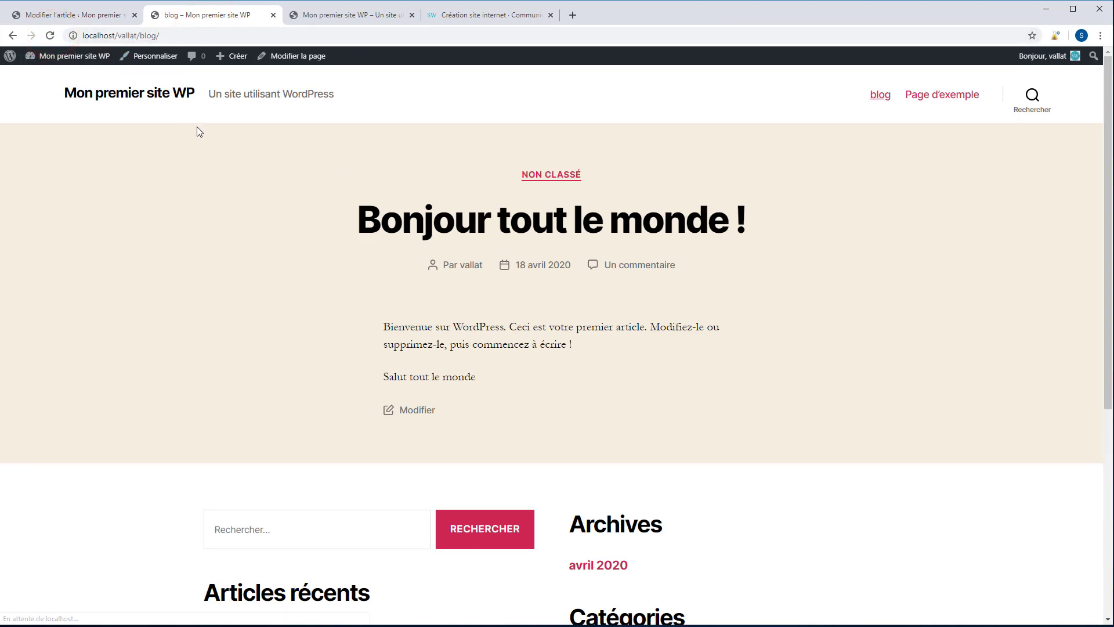
{"action": "left_click", "coordinate": [486, 222]}
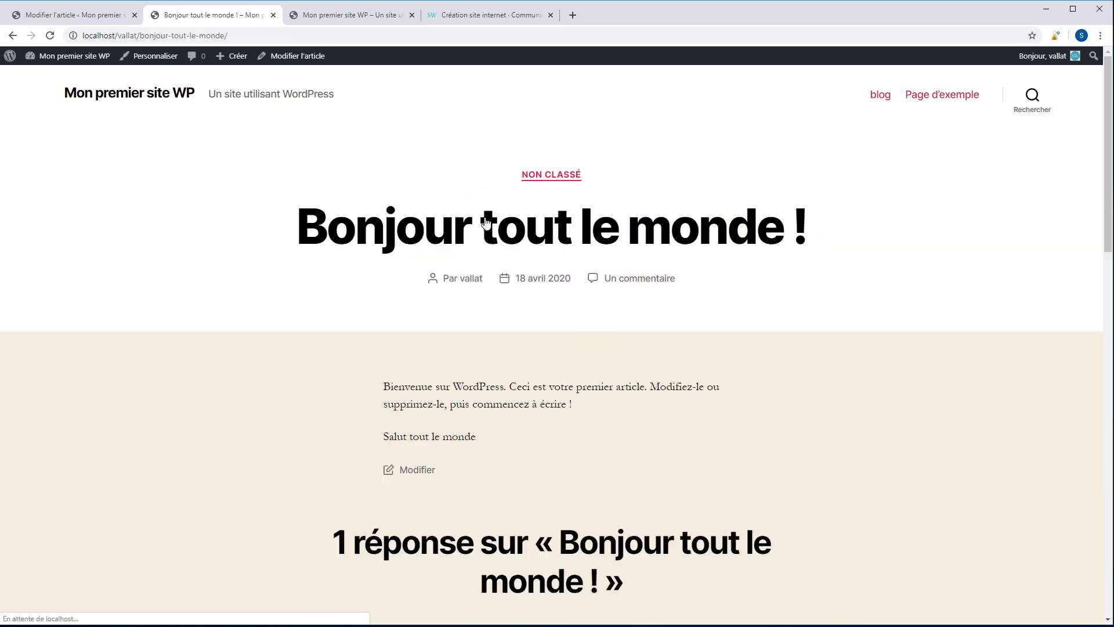
{"action": "left_click", "coordinate": [139, 36]}
{"action": "left_click", "coordinate": [140, 36]}
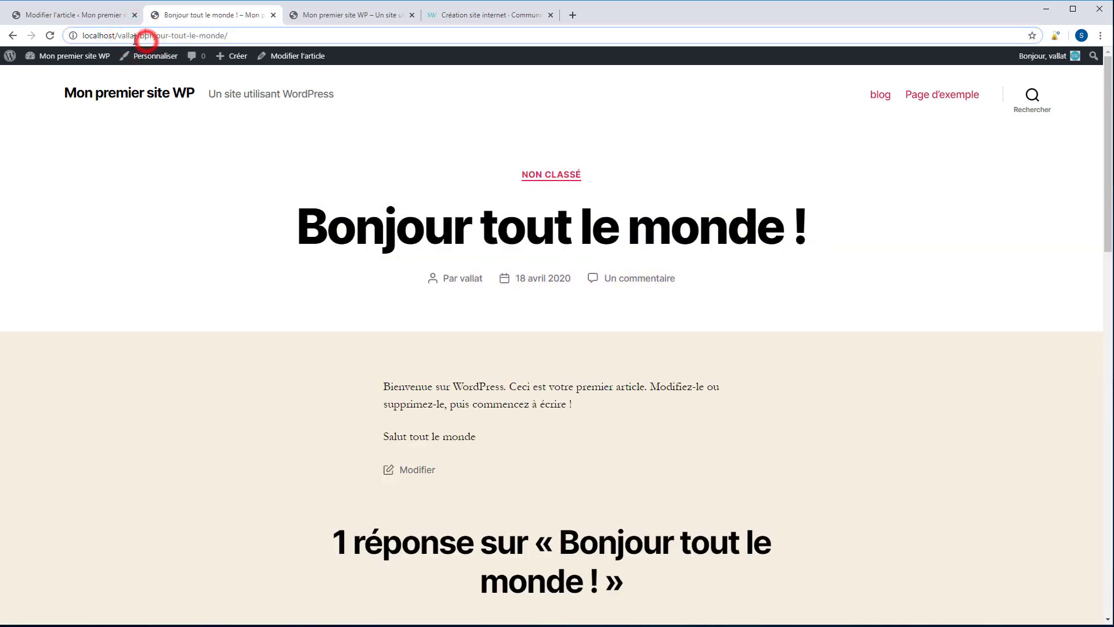
{"action": "left_click_drag", "start_coordinate": [140, 35], "coordinate": [229, 35]}
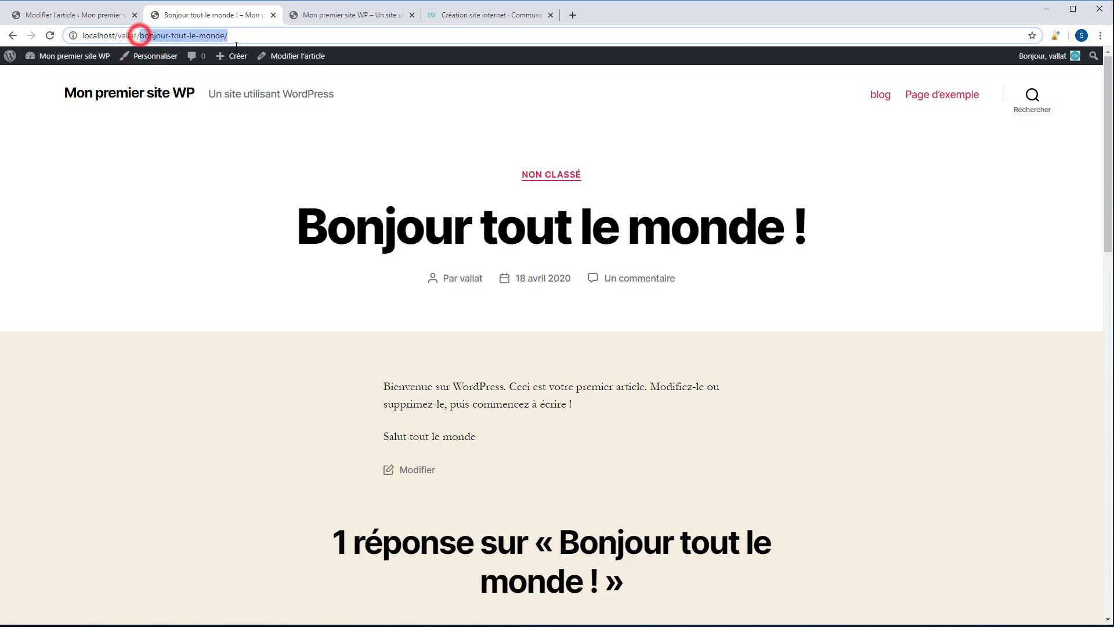
Examine the published article's existing comment and its form for leaving a comment.
{"action": "left_click", "coordinate": [565, 338]}
{"action": "scroll", "coordinate": [566, 355], "scroll_direction": "down", "scroll_amount": 6}
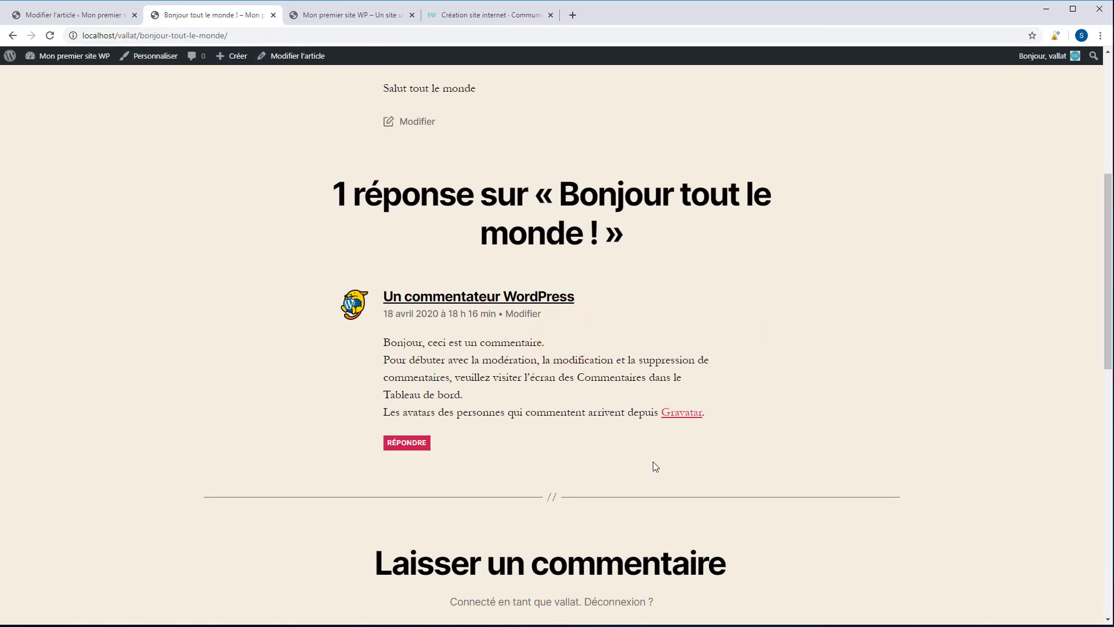
{"action": "scroll", "coordinate": [557, 349], "scroll_direction": "down", "scroll_amount": 4}
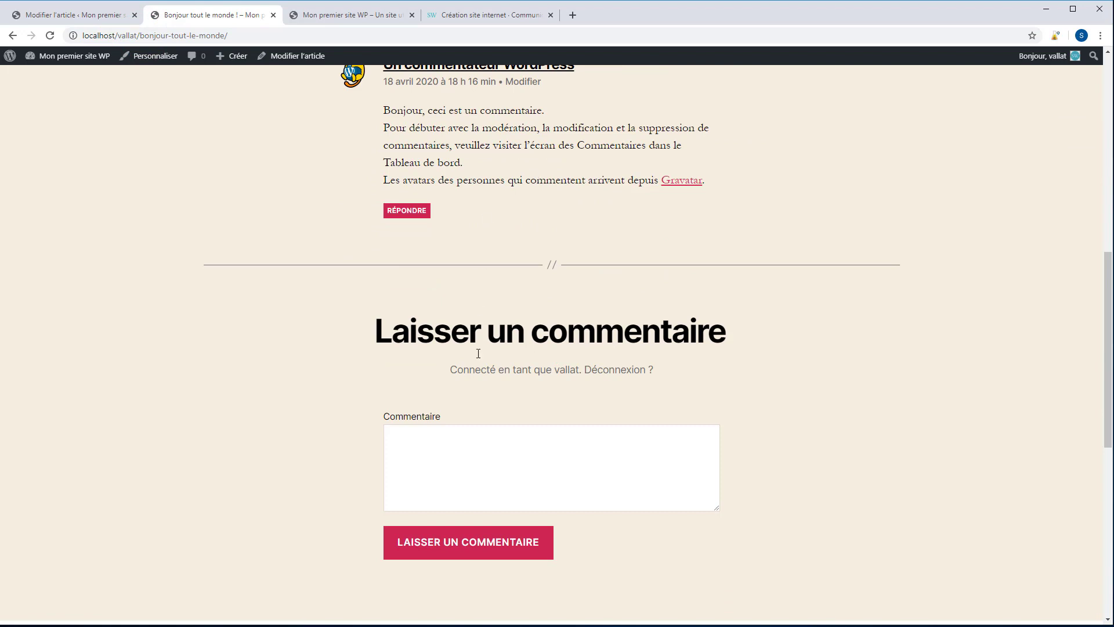
{"action": "left_click", "coordinate": [470, 441]}
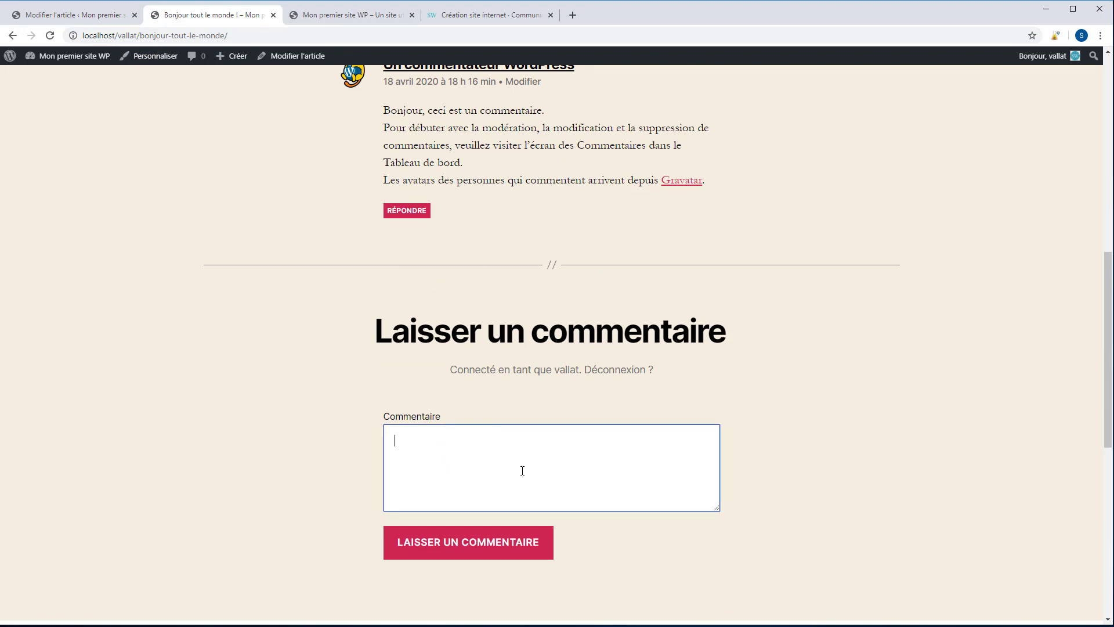
{"action": "scroll", "coordinate": [522, 471], "scroll_direction": "up", "scroll_amount": 10}
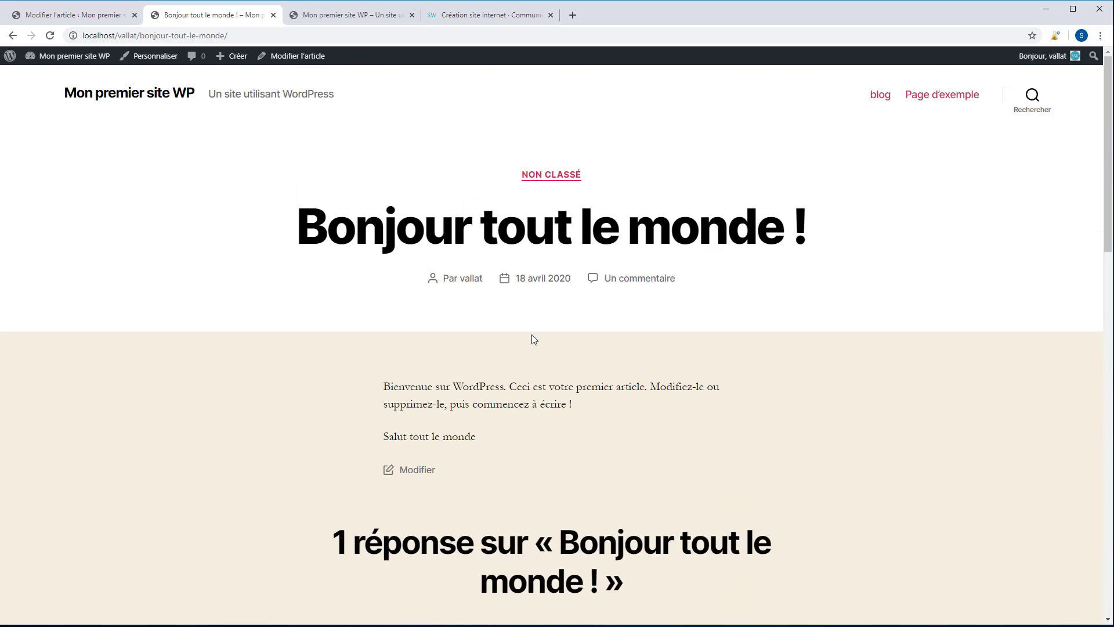
Return to the site administration and add an article category named "Viande" with the slug "Viande".
{"action": "left_click", "coordinate": [89, 16]}
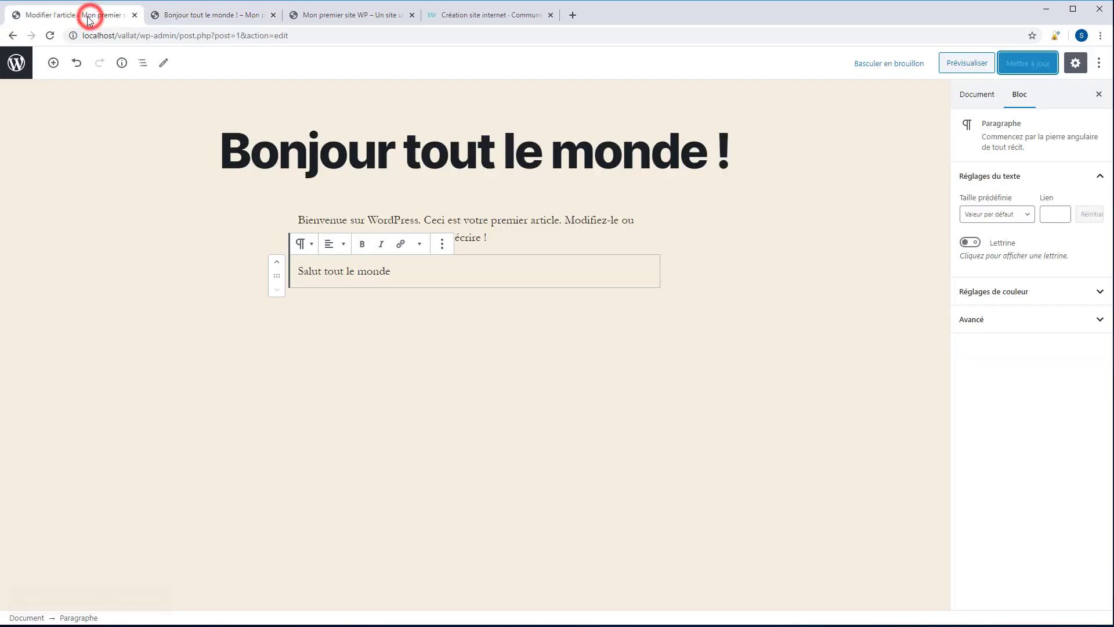
{"action": "left_click", "coordinate": [15, 74]}
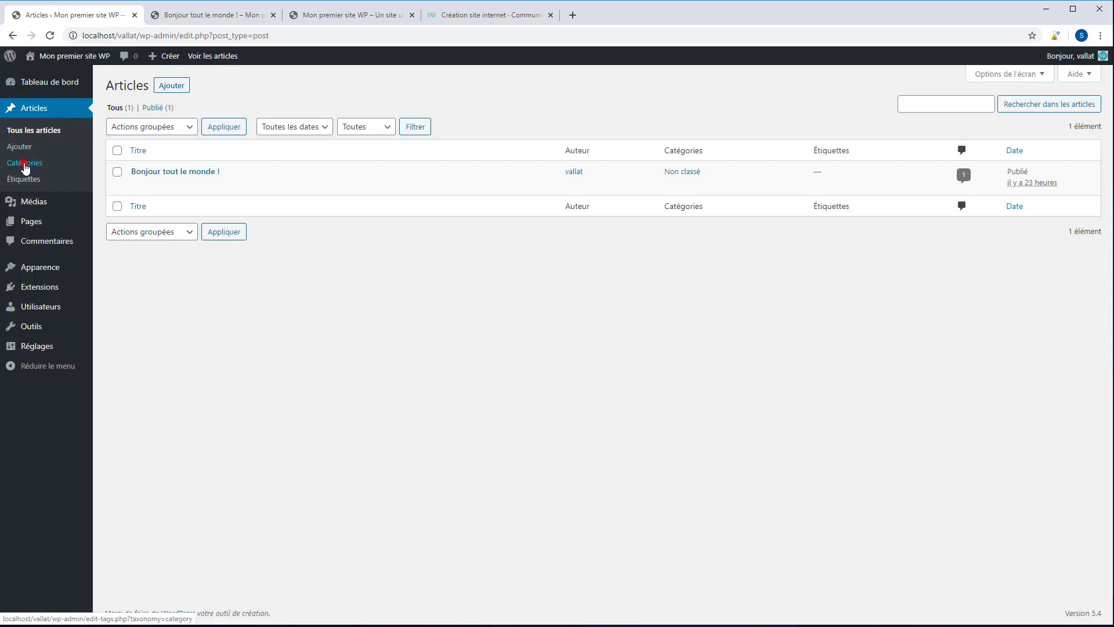
{"action": "left_click", "coordinate": [25, 165]}
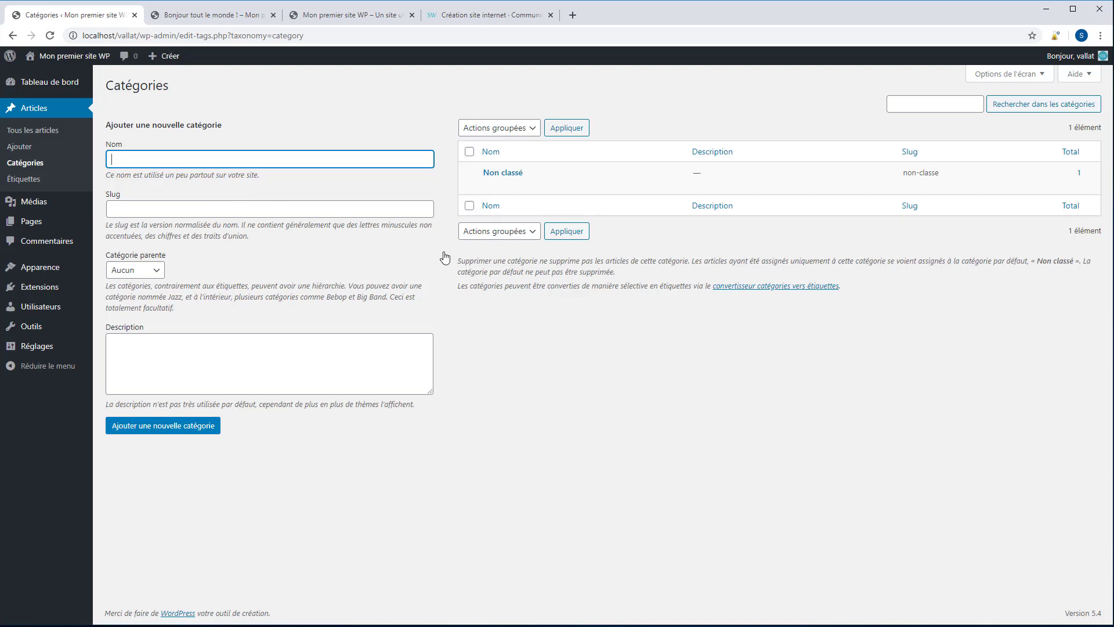
{"action": "left_click", "coordinate": [237, 165]}
{"action": "left_click_drag", "start_coordinate": [112, 159], "coordinate": [121, 158]}
{"action": "double_click", "coordinate": [125, 159]}
{"action": "key", "text": "ctrl+c"}
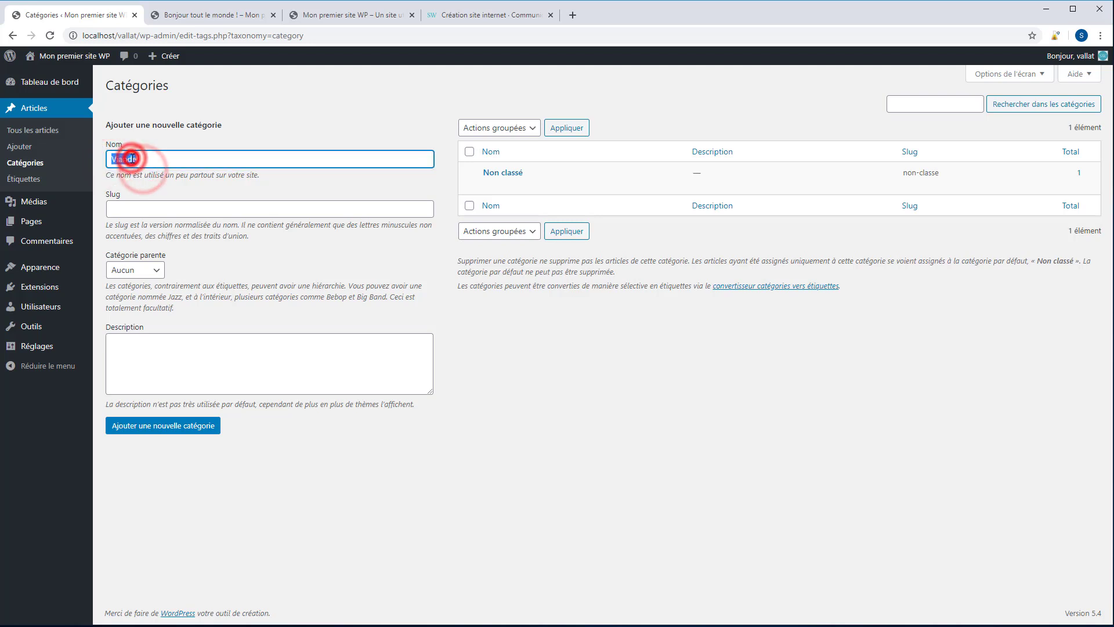
{"action": "left_click", "coordinate": [129, 207]}
{"action": "key", "text": "ctrl+v"}
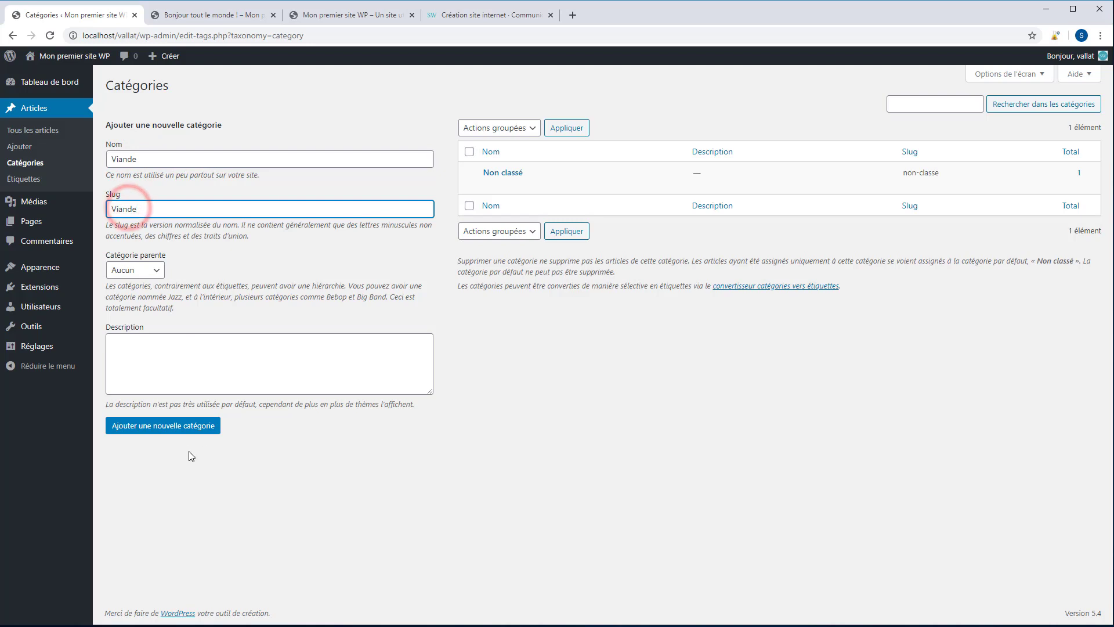
{"action": "left_click", "coordinate": [176, 429]}
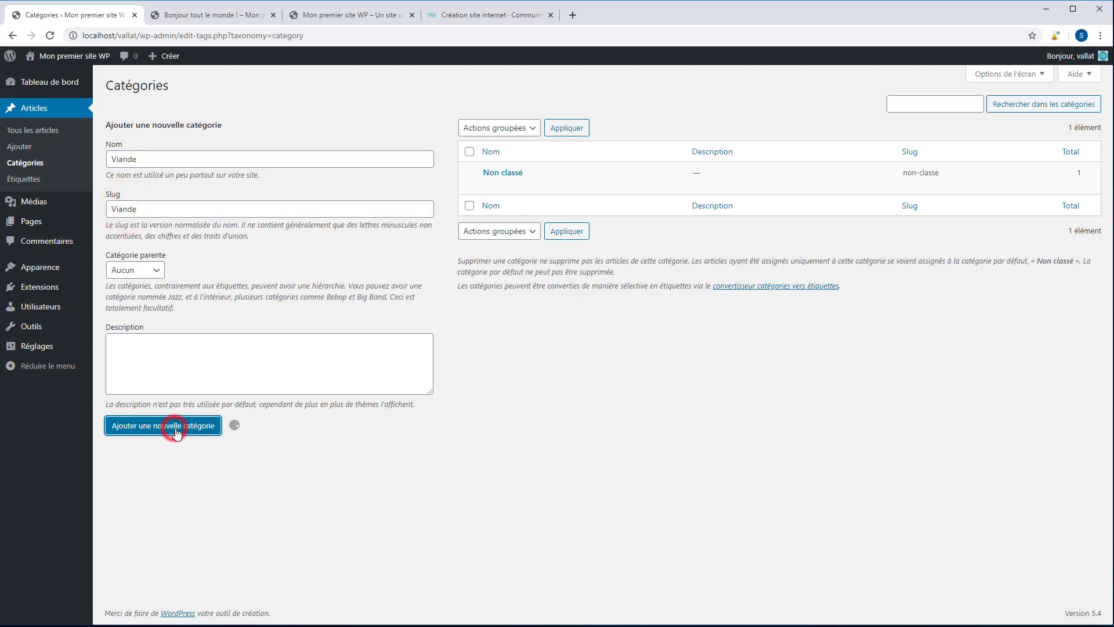
Add a second article category named "Légume" with the slug "Légume".
{"action": "left_click", "coordinate": [135, 162]}
{"action": "type", "text": "Lég"}
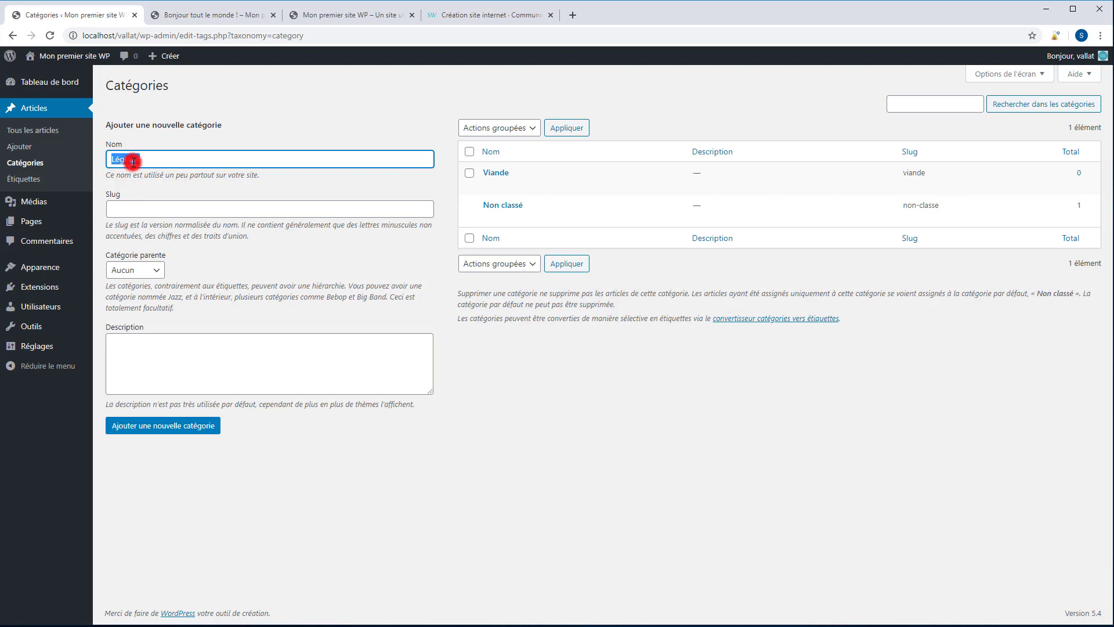
{"action": "key", "text": "ctrl+c"}
{"action": "left_click", "coordinate": [121, 209]}
{"action": "key", "text": "ctrl+v"}
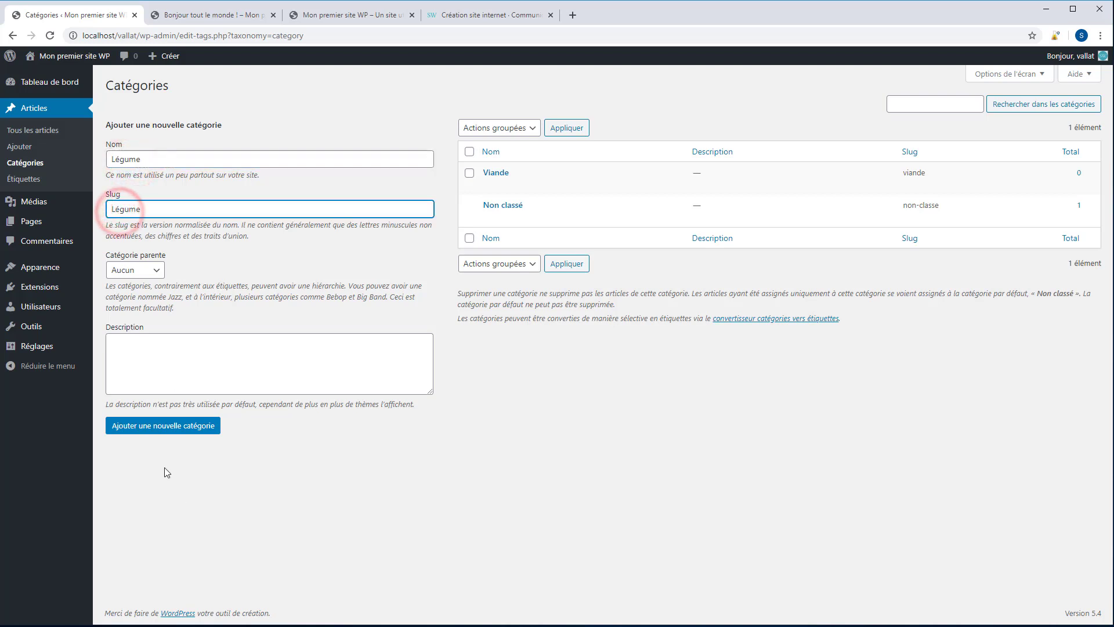
{"action": "left_click", "coordinate": [157, 427]}
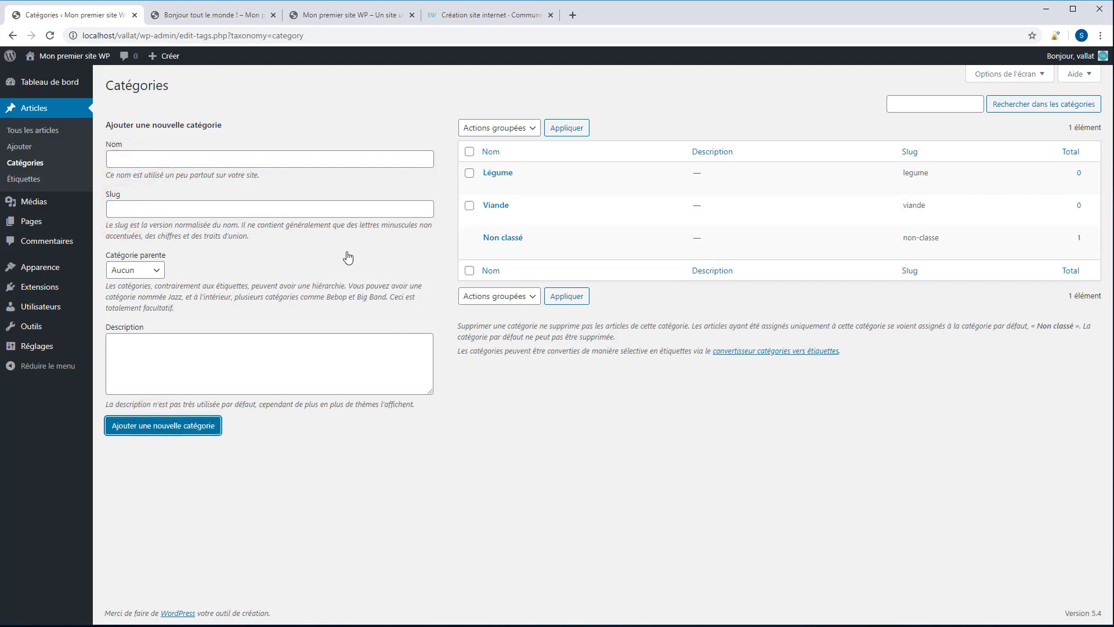
Add an article tag named "Poivre" with the slug "Poivre".
{"action": "left_click", "coordinate": [29, 181]}
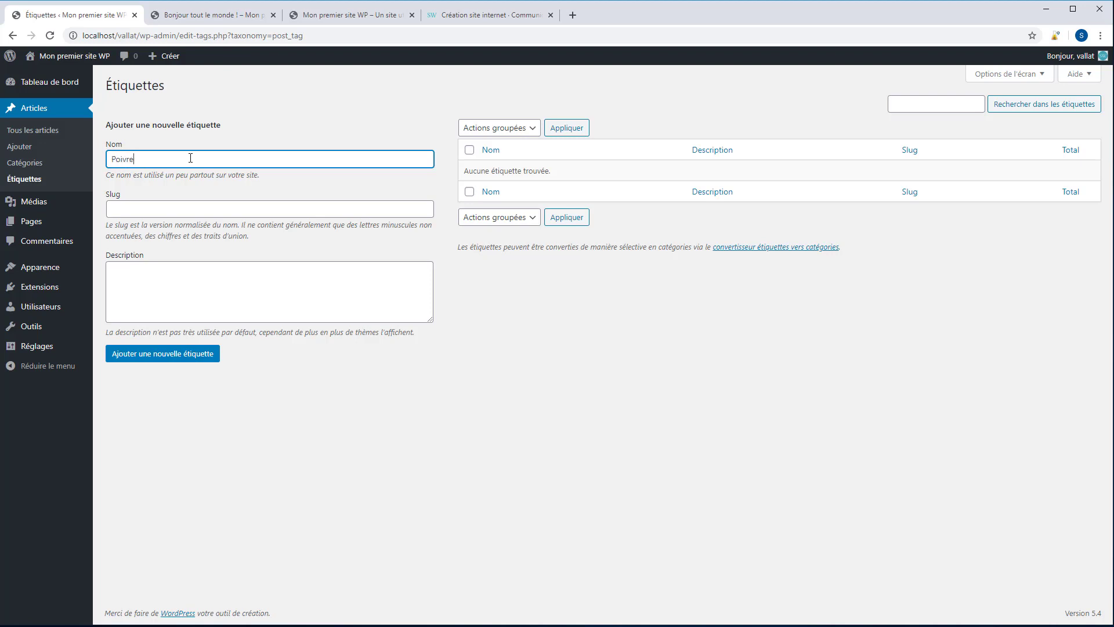
{"action": "left_click", "coordinate": [154, 206]}
{"action": "type", "text": "Poivre"}
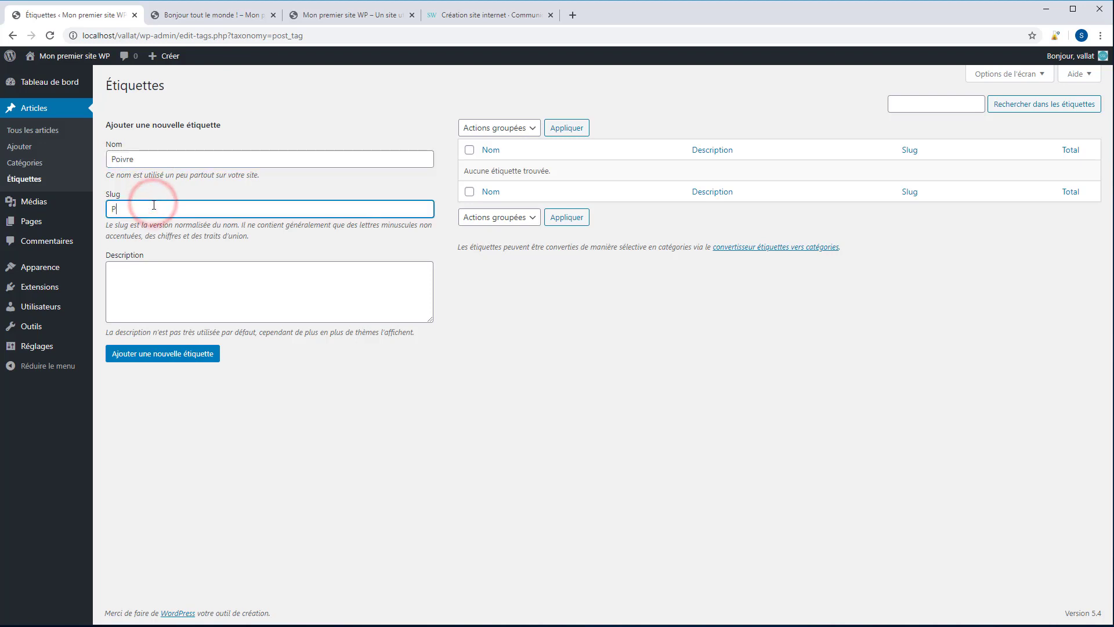
{"action": "left_click", "coordinate": [177, 358]}
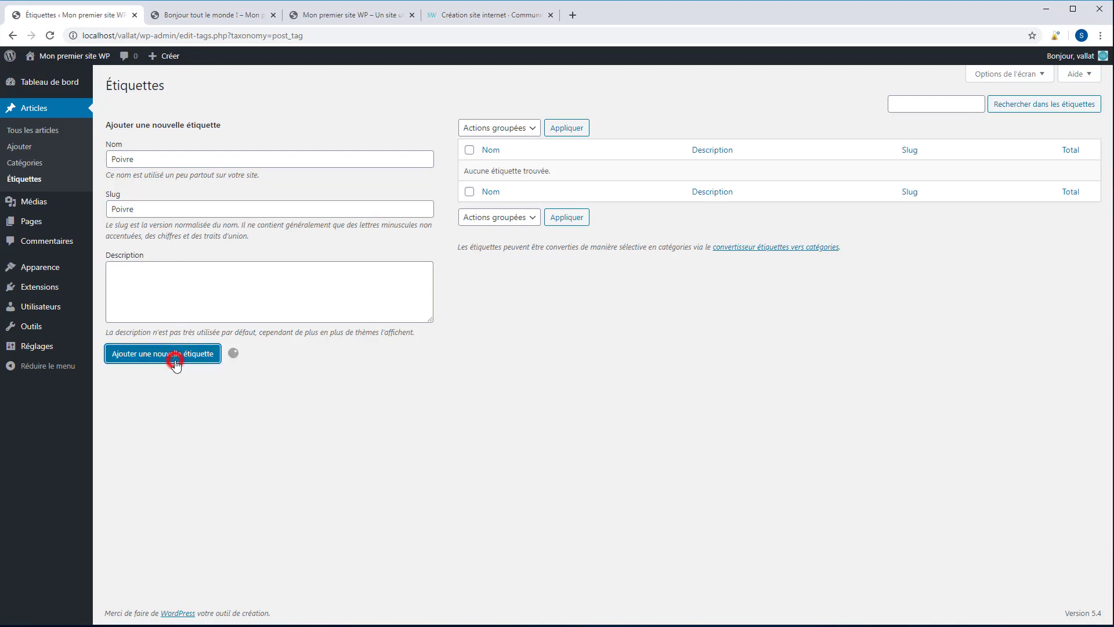
Add another article tag named "Sel" with the slug "Sel".
{"action": "left_click", "coordinate": [132, 159]}
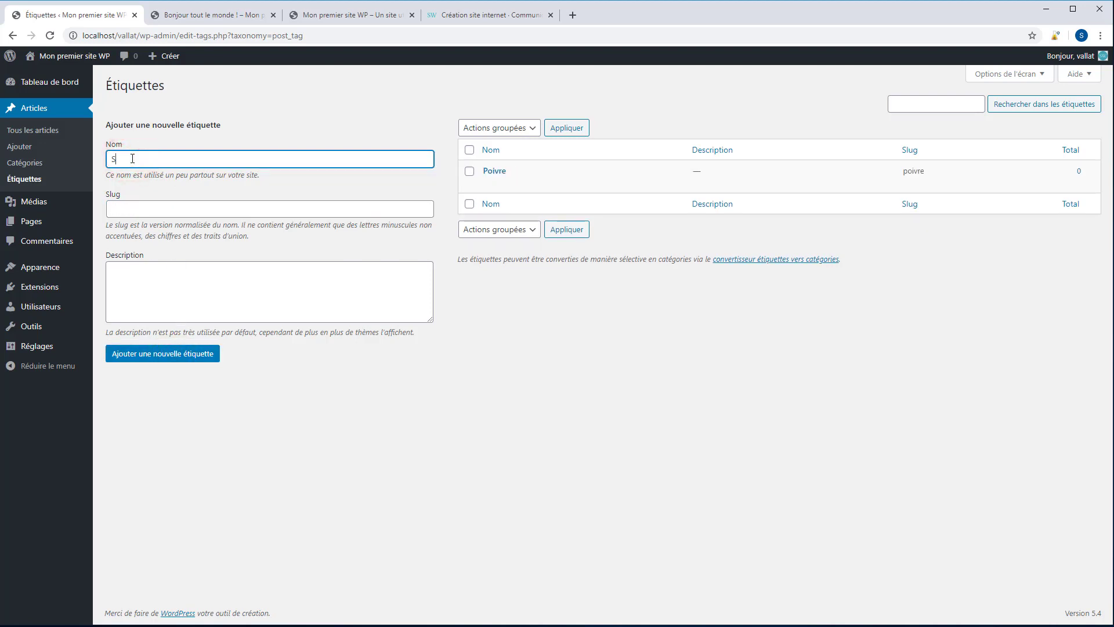
{"action": "left_click", "coordinate": [148, 215]}
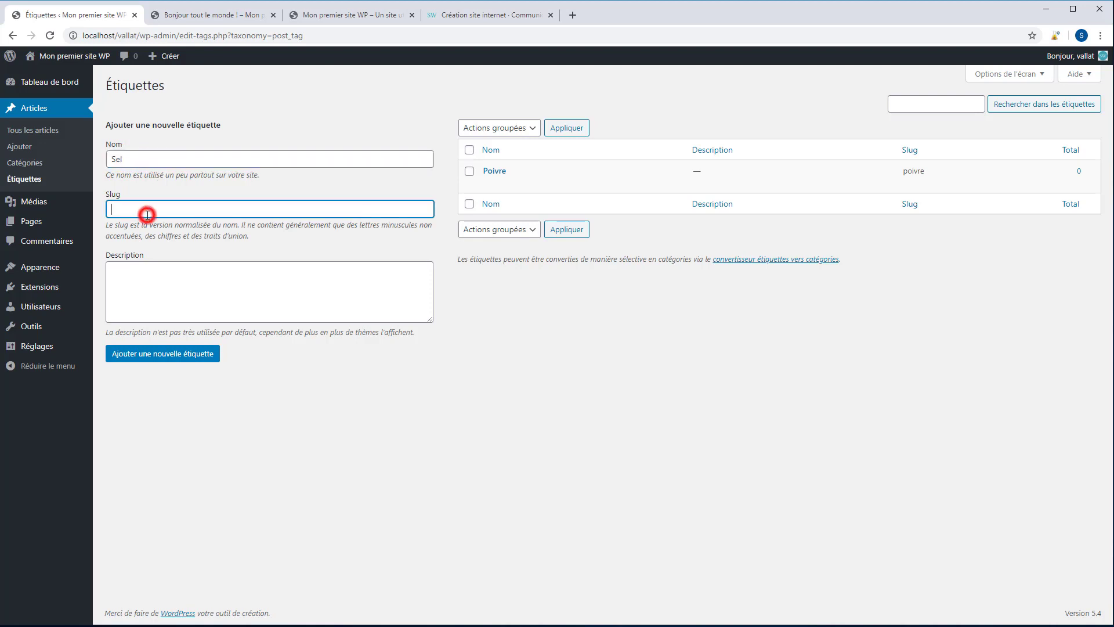
{"action": "type", "text": "Sel"}
{"action": "left_click", "coordinate": [159, 351]}
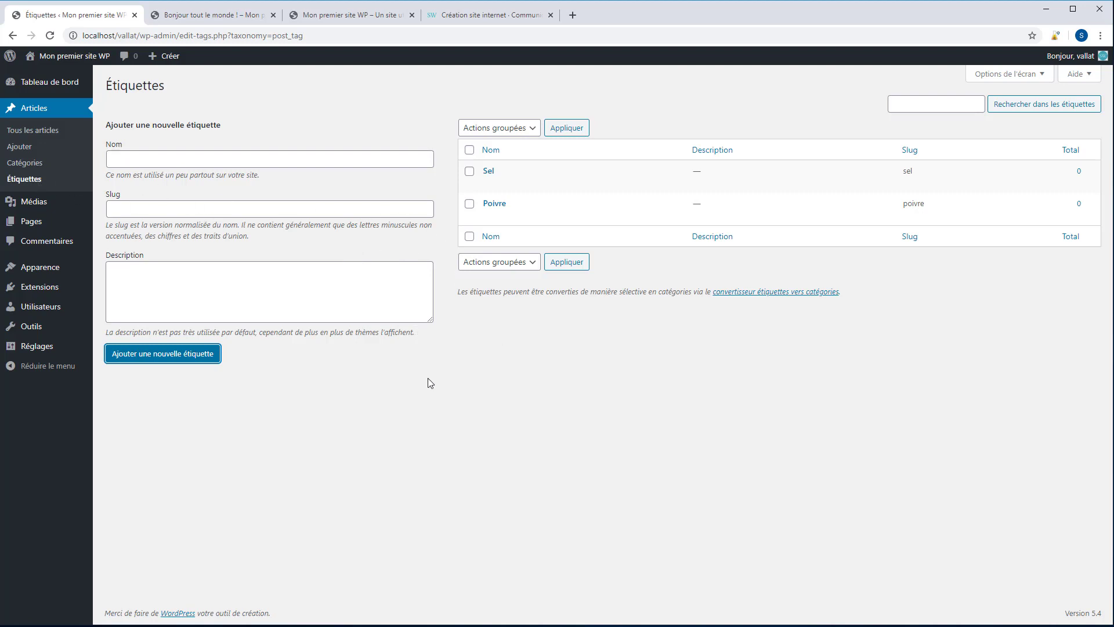
Open the article "Bonjour tout le monde !" for editing and assign it to the Viande category.
{"action": "mouse_move", "coordinate": [472, 212]}
{"action": "left_click", "coordinate": [26, 131]}
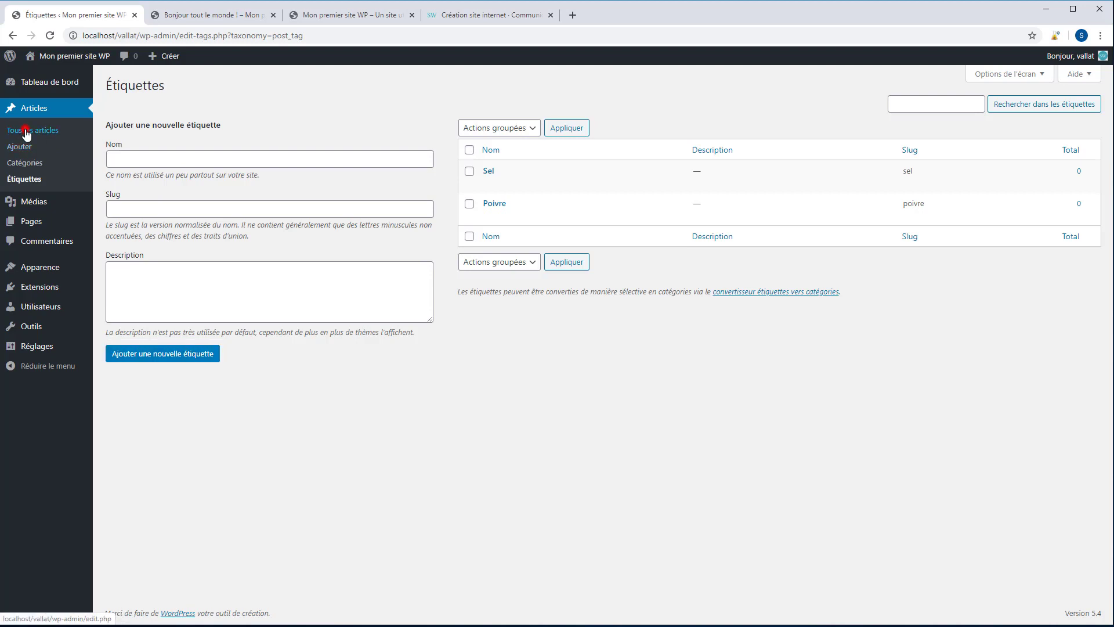
{"action": "mouse_move", "coordinate": [136, 164]}
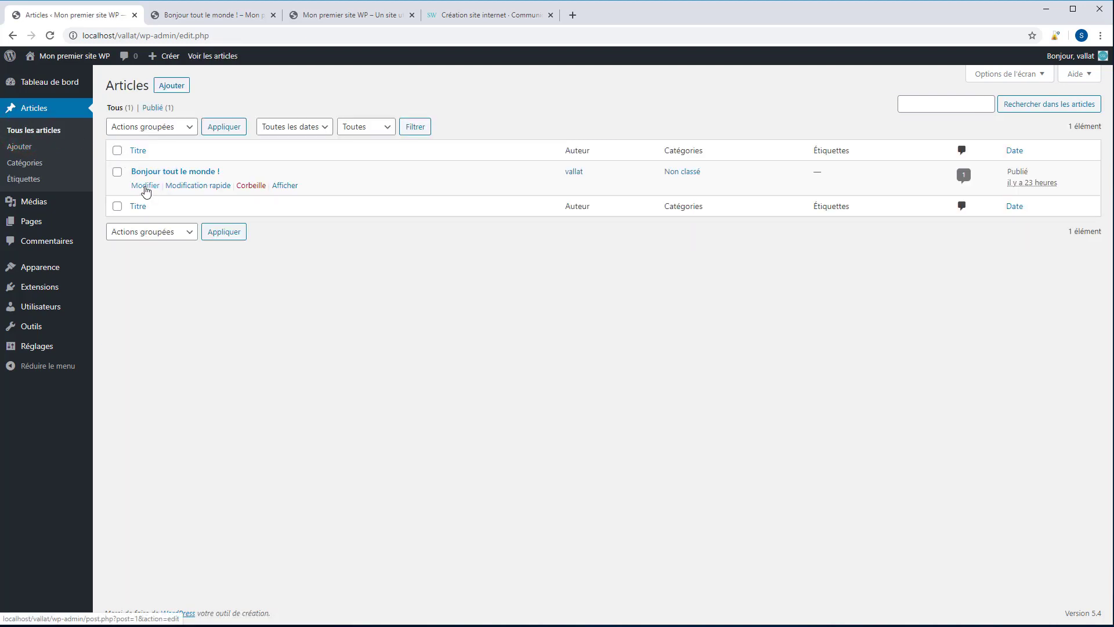
{"action": "left_click", "coordinate": [145, 186]}
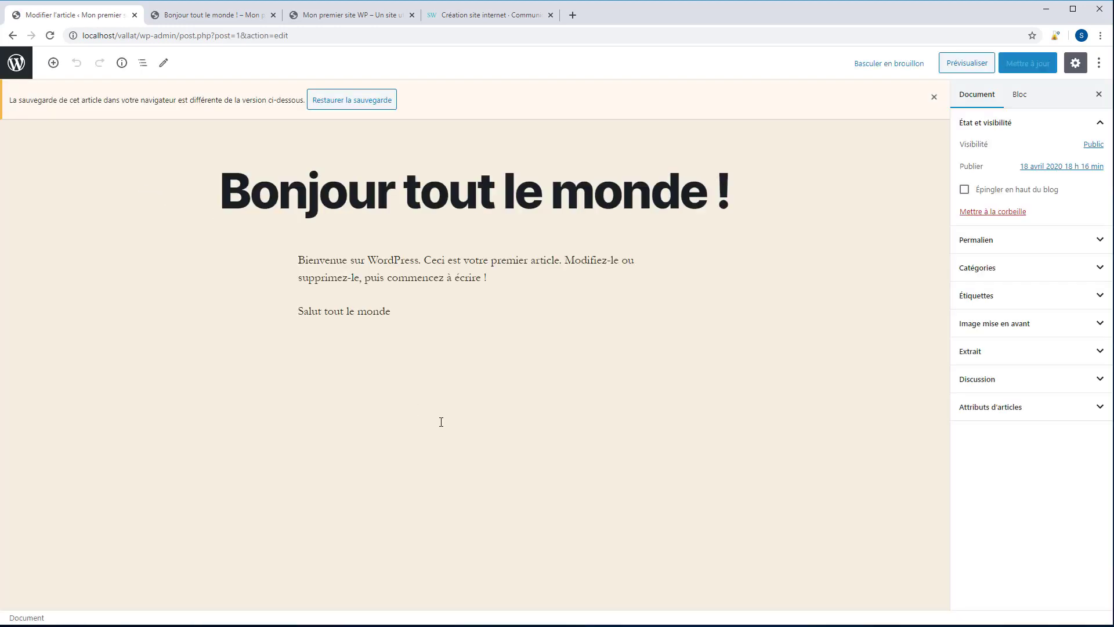
{"action": "left_click", "coordinate": [978, 269]}
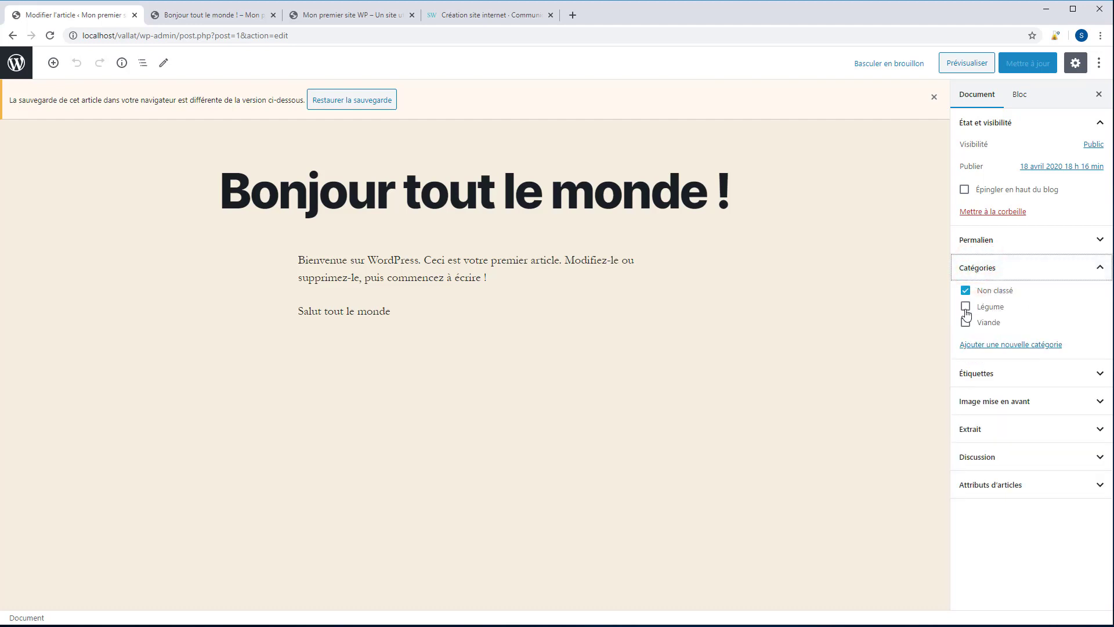
{"action": "left_click", "coordinate": [965, 322]}
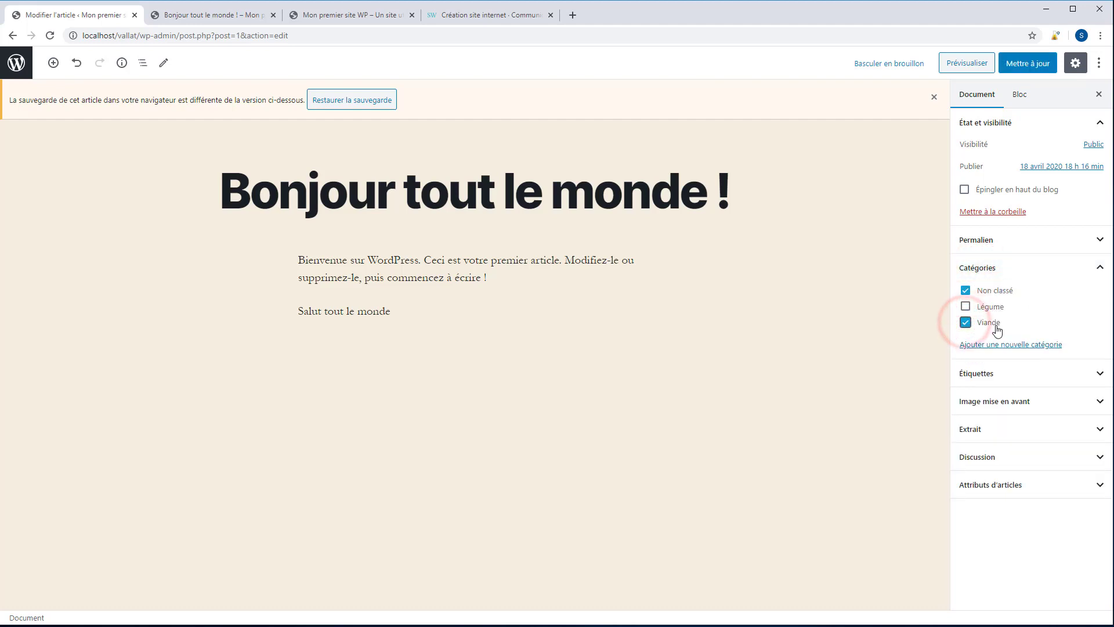
Remove the article from the Non classé category, leaving Viande as its only category.
{"action": "left_click", "coordinate": [965, 290]}
{"action": "left_click", "coordinate": [964, 307]}
{"action": "left_click", "coordinate": [965, 307]}
Add the existing tags Sel and Poivre to the article and update it.
{"action": "left_click", "coordinate": [1000, 372]}
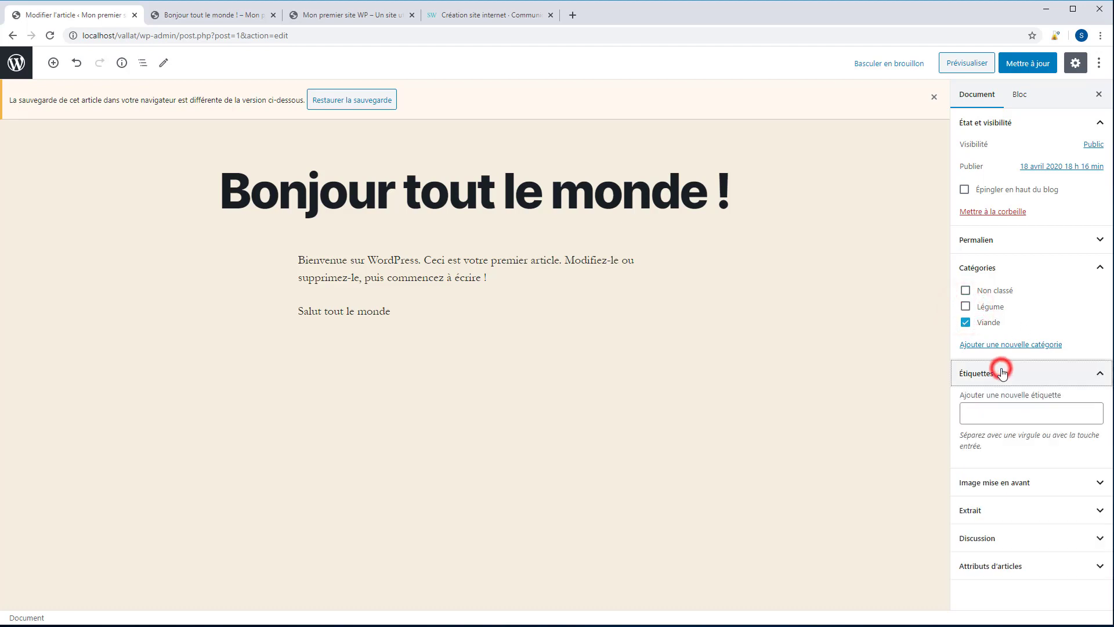
{"action": "left_click", "coordinate": [975, 412]}
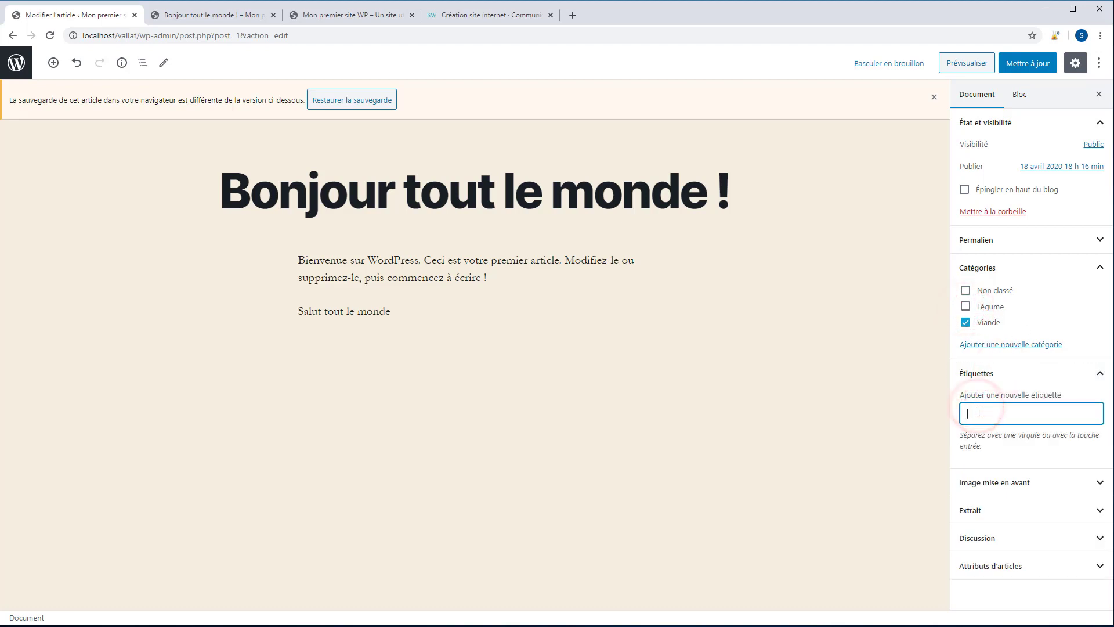
{"action": "type", "text": "se"}
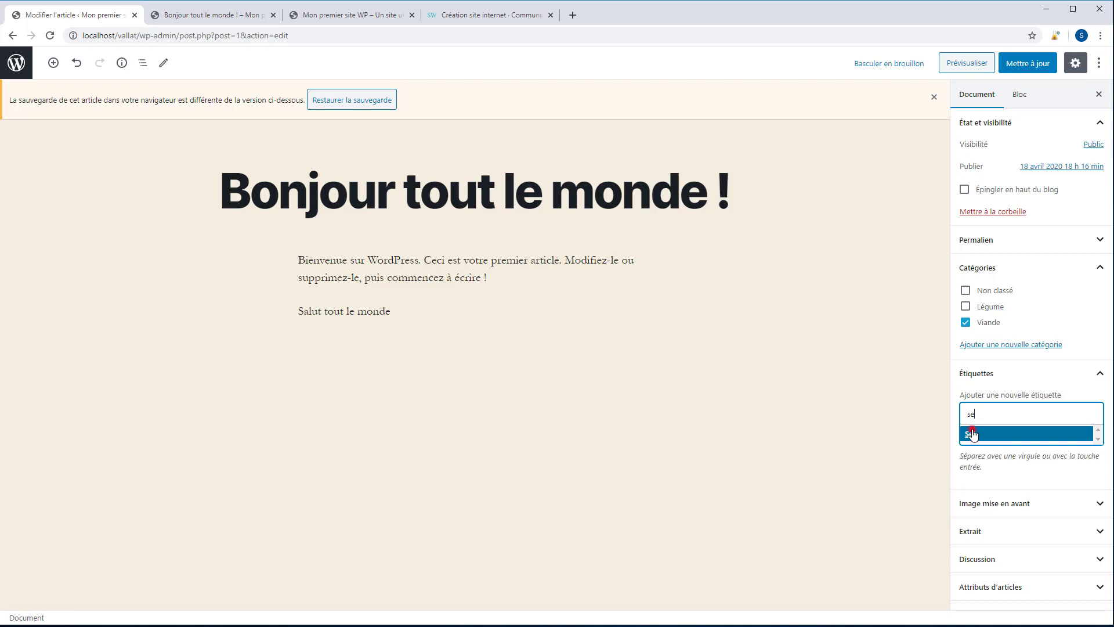
{"action": "left_click", "coordinate": [972, 432]}
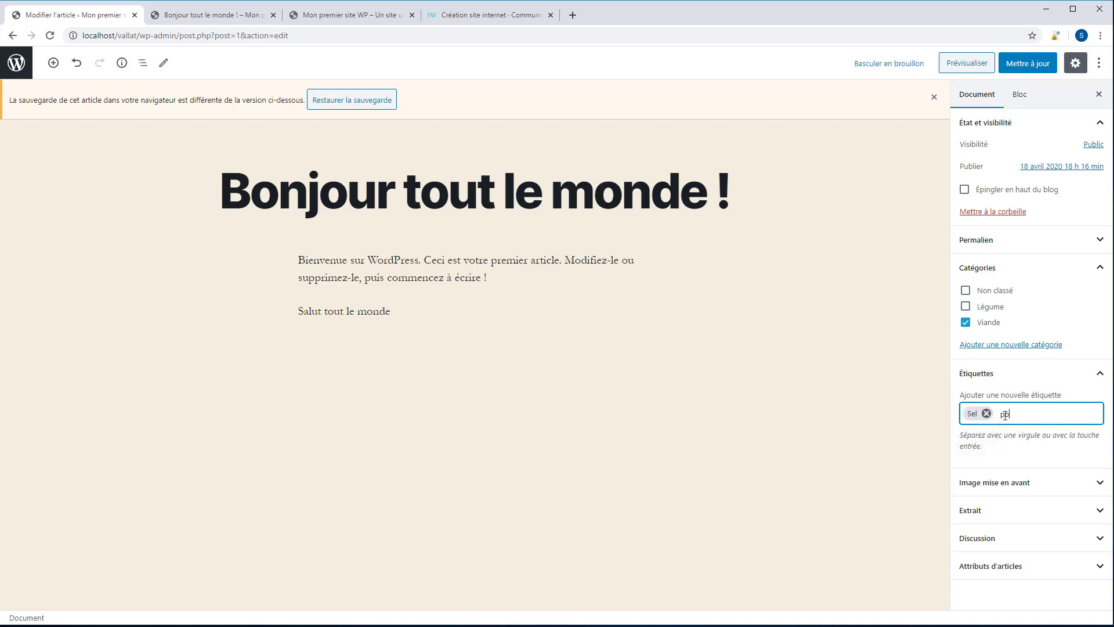
{"action": "type", "text": "po"}
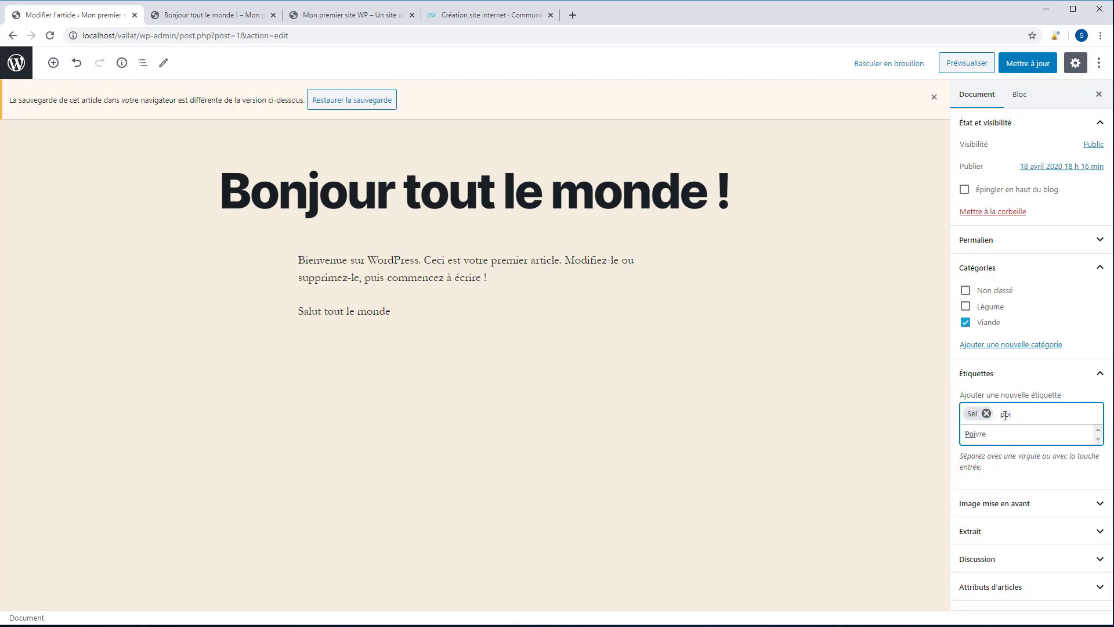
{"action": "type", "text": "i"}
{"action": "left_click", "coordinate": [982, 436]}
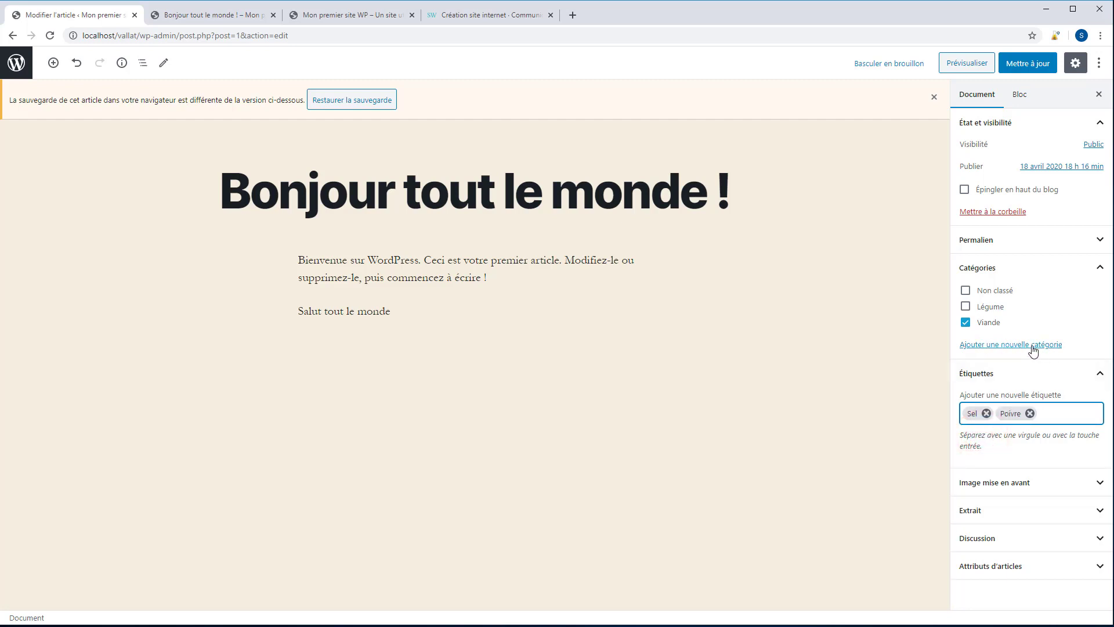
{"action": "left_click", "coordinate": [1022, 452]}
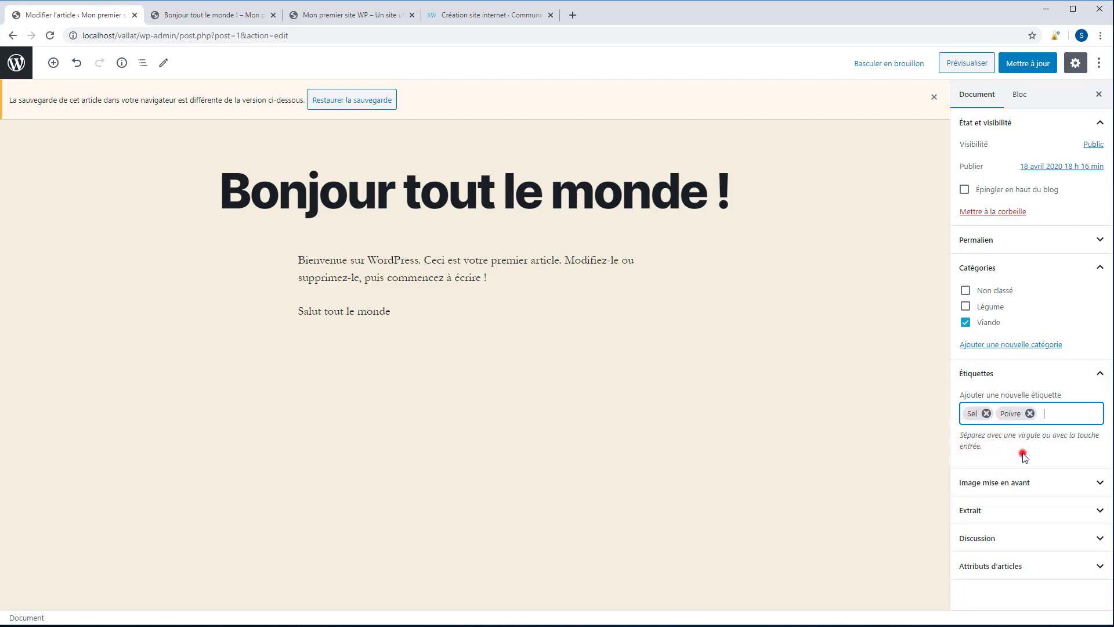
{"action": "left_click", "coordinate": [1048, 409]}
{"action": "left_click", "coordinate": [1027, 60]}
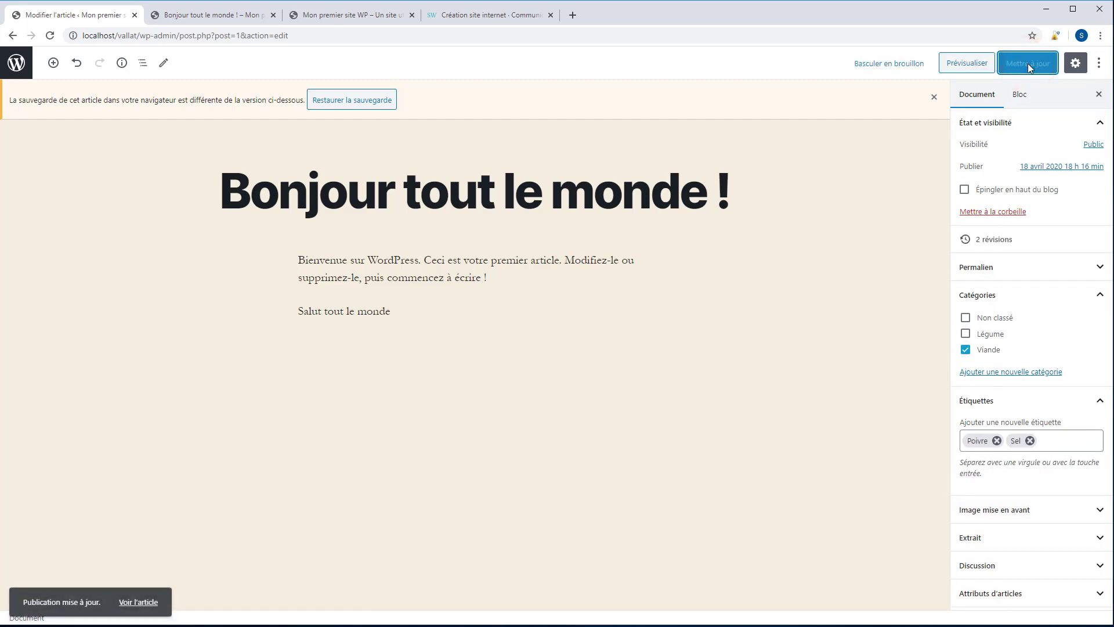
Compare the public article with its editor settings, and open the site's blog page to examine the article's category and tags.
{"action": "left_click", "coordinate": [210, 15]}
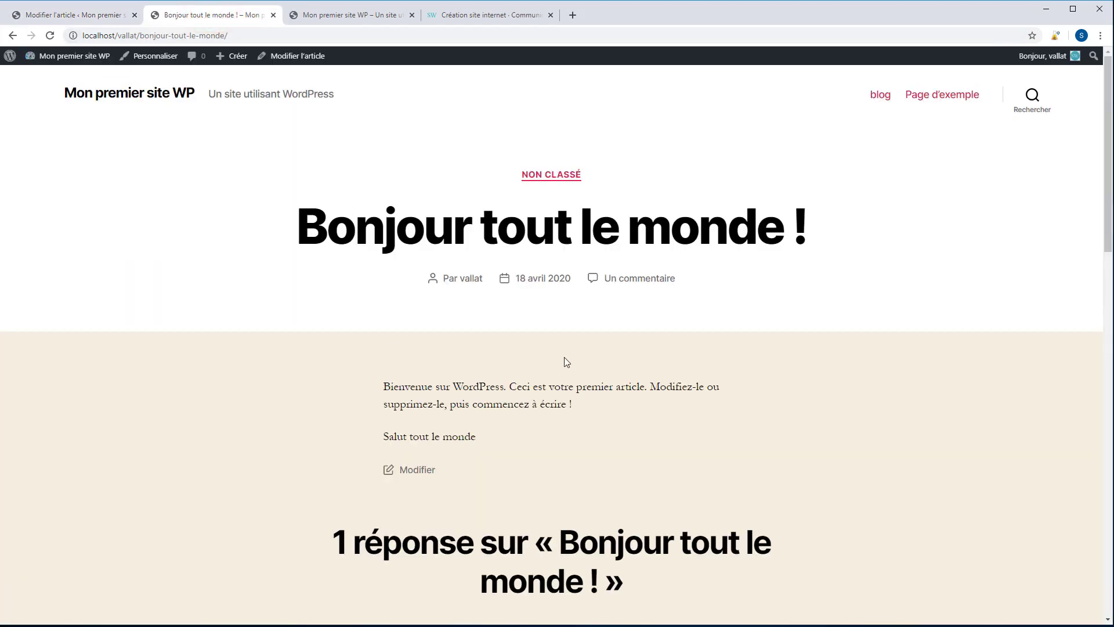
{"action": "scroll", "coordinate": [569, 360], "scroll_direction": "down", "scroll_amount": 4}
{"action": "scroll", "coordinate": [563, 313], "scroll_direction": "up", "scroll_amount": 4}
{"action": "left_click", "coordinate": [90, 18]}
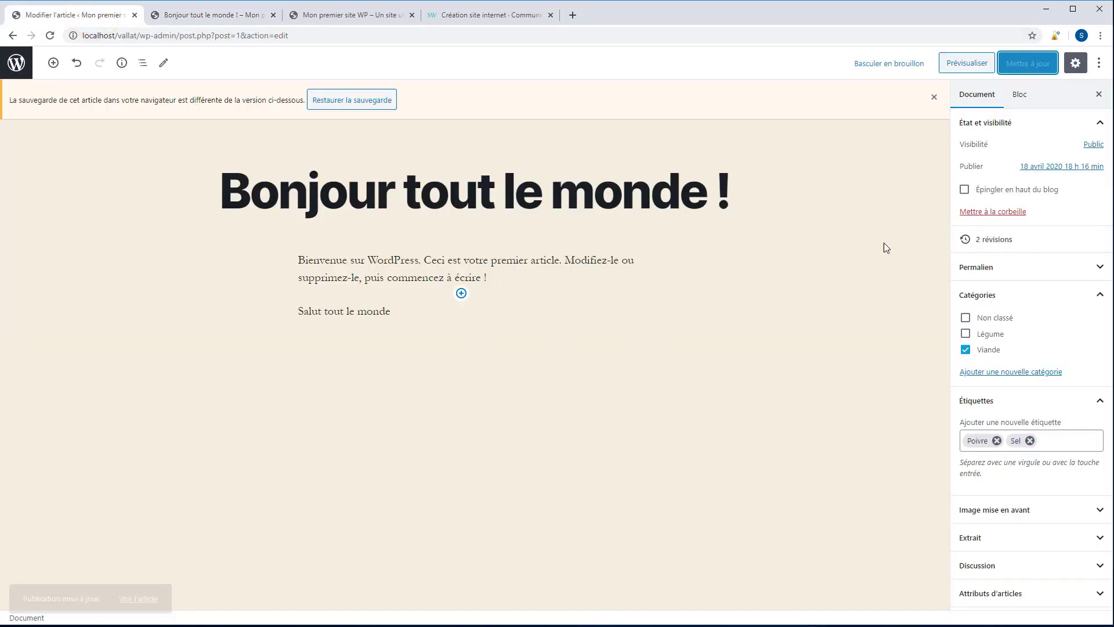
{"action": "left_click", "coordinate": [200, 18]}
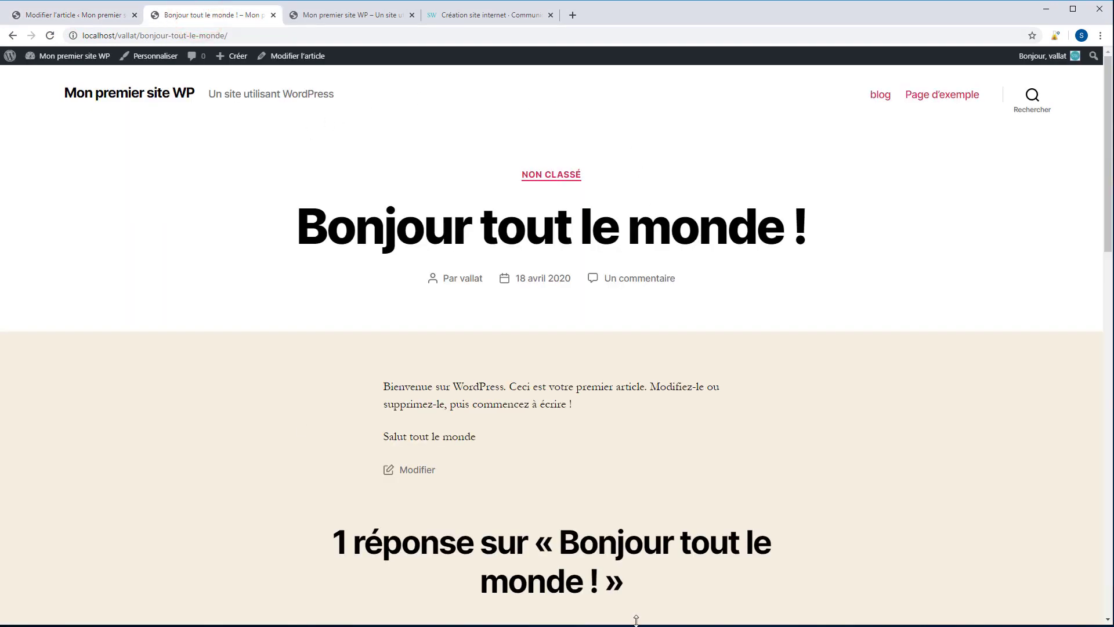
{"action": "left_click", "coordinate": [92, 14]}
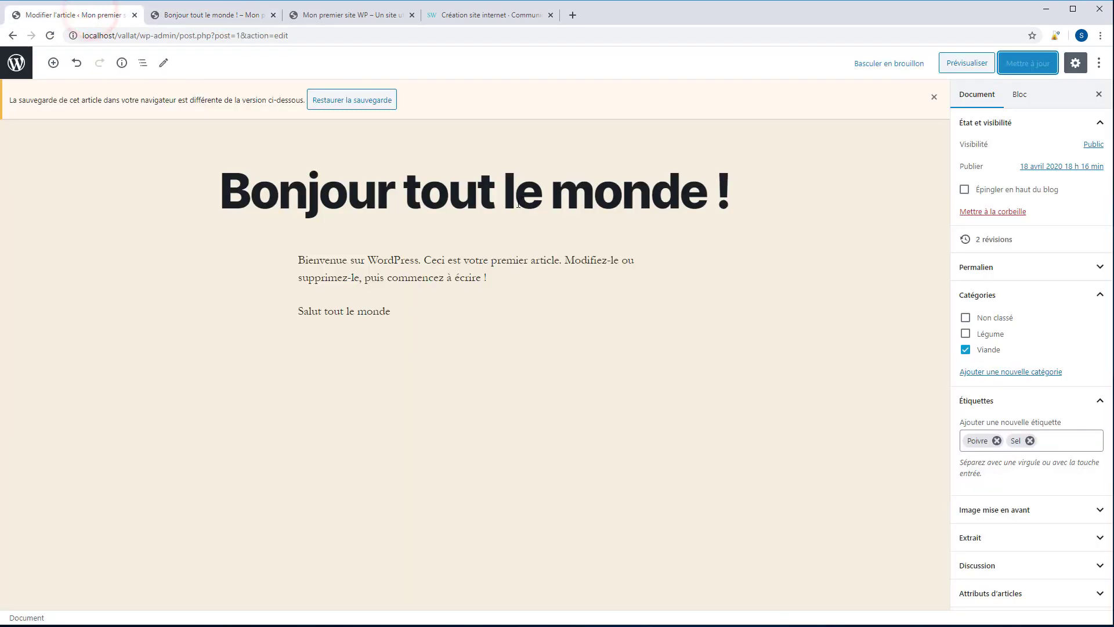
{"action": "left_click", "coordinate": [232, 16]}
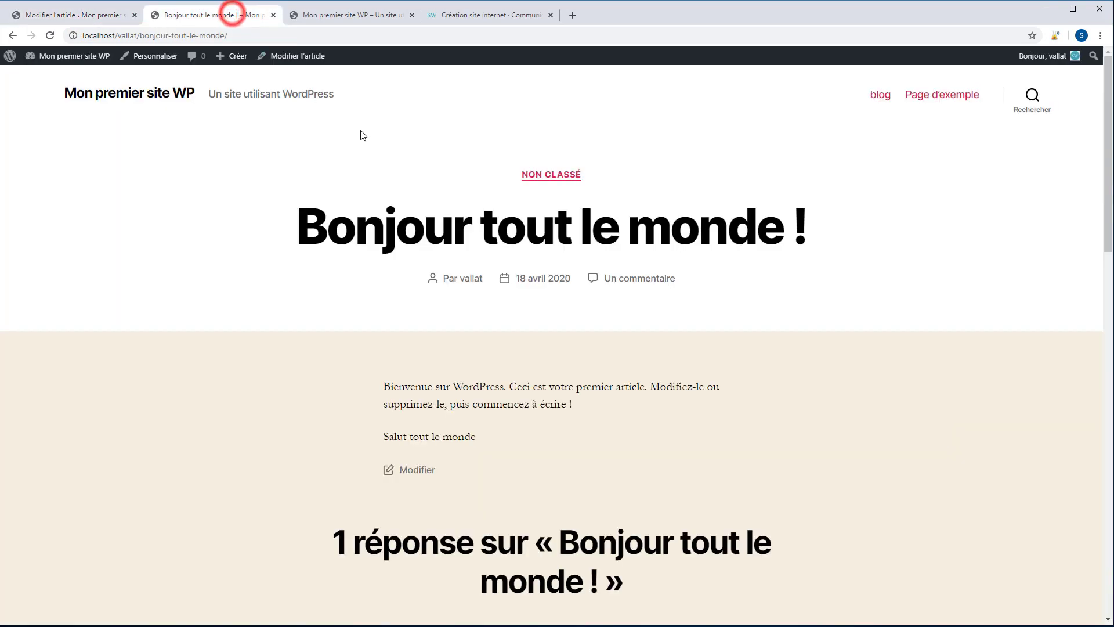
{"action": "left_click", "coordinate": [877, 99]}
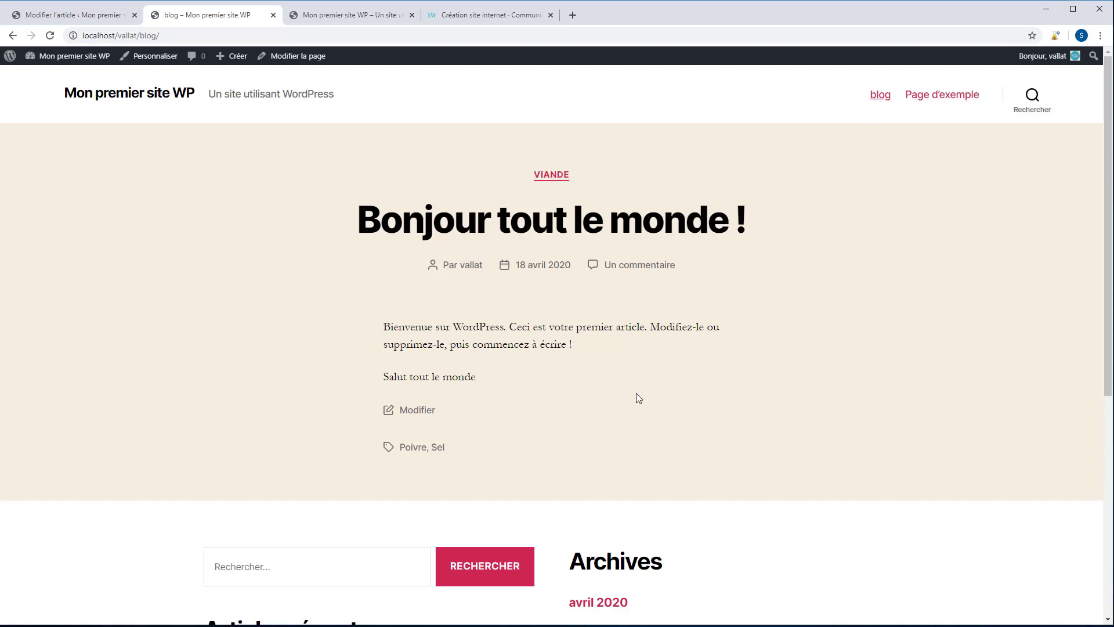
{"action": "left_click", "coordinate": [76, 15]}
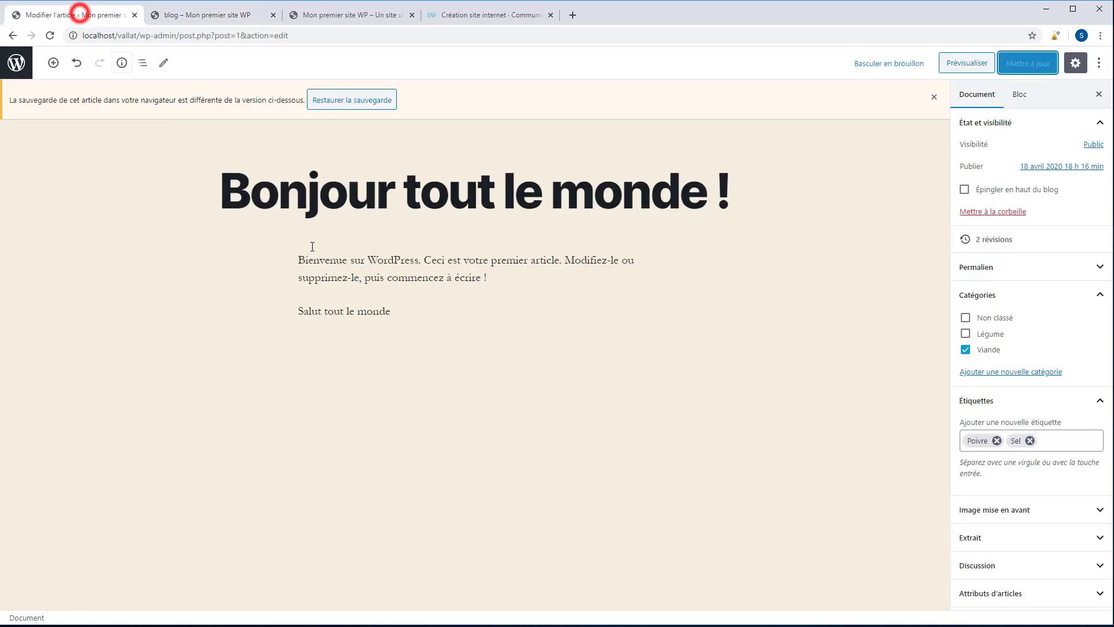
{"action": "left_click", "coordinate": [1007, 513]}
{"action": "left_click", "coordinate": [1005, 552]}
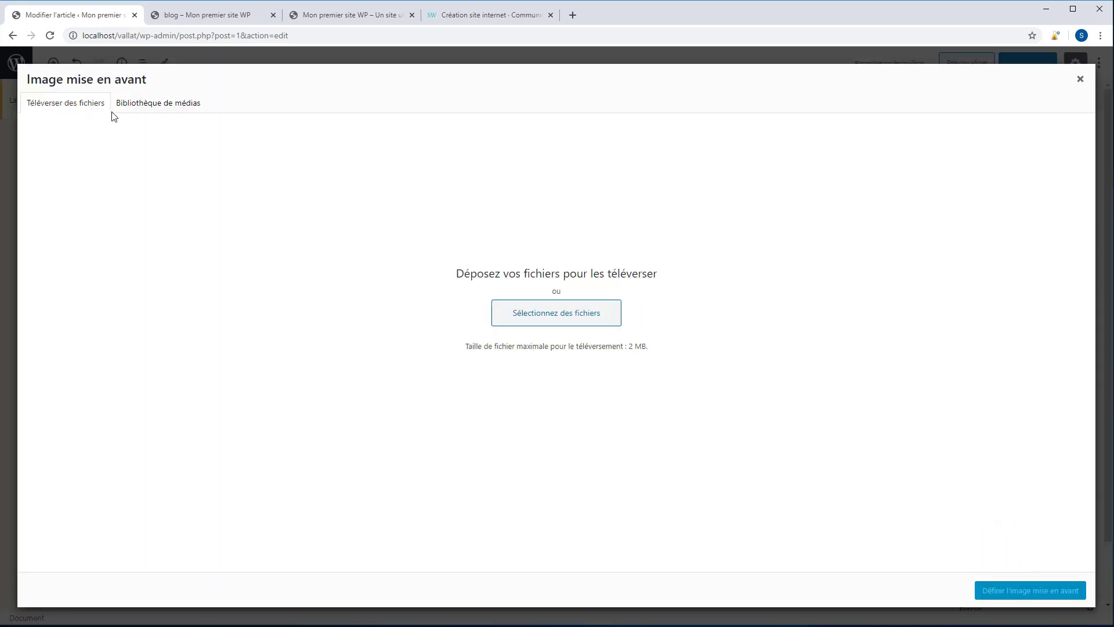
{"action": "left_click", "coordinate": [153, 103]}
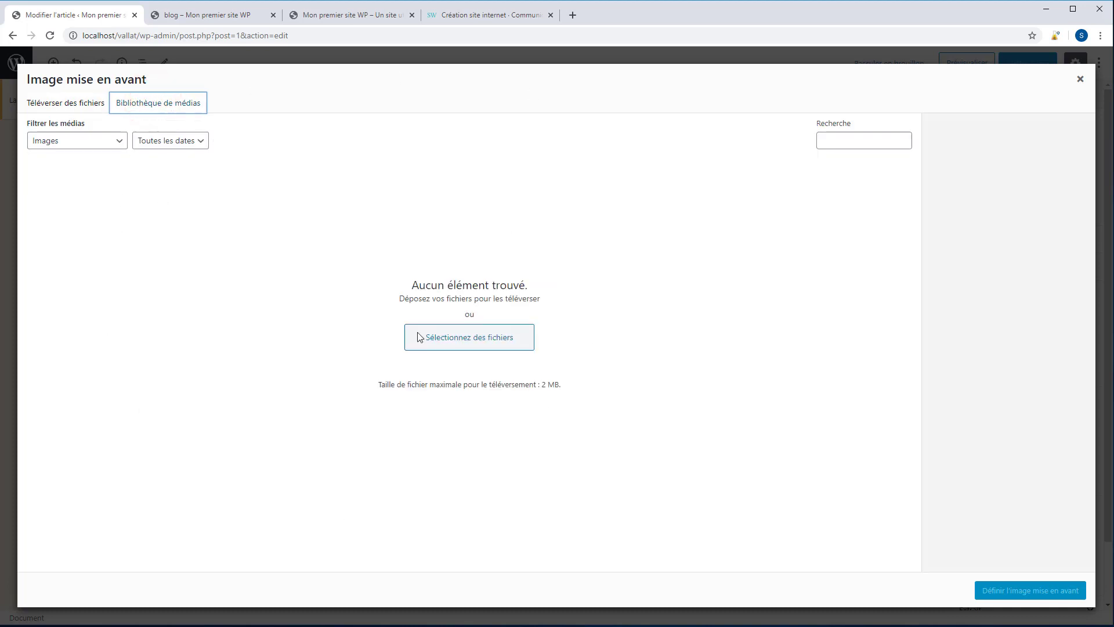
{"action": "left_click", "coordinate": [62, 103]}
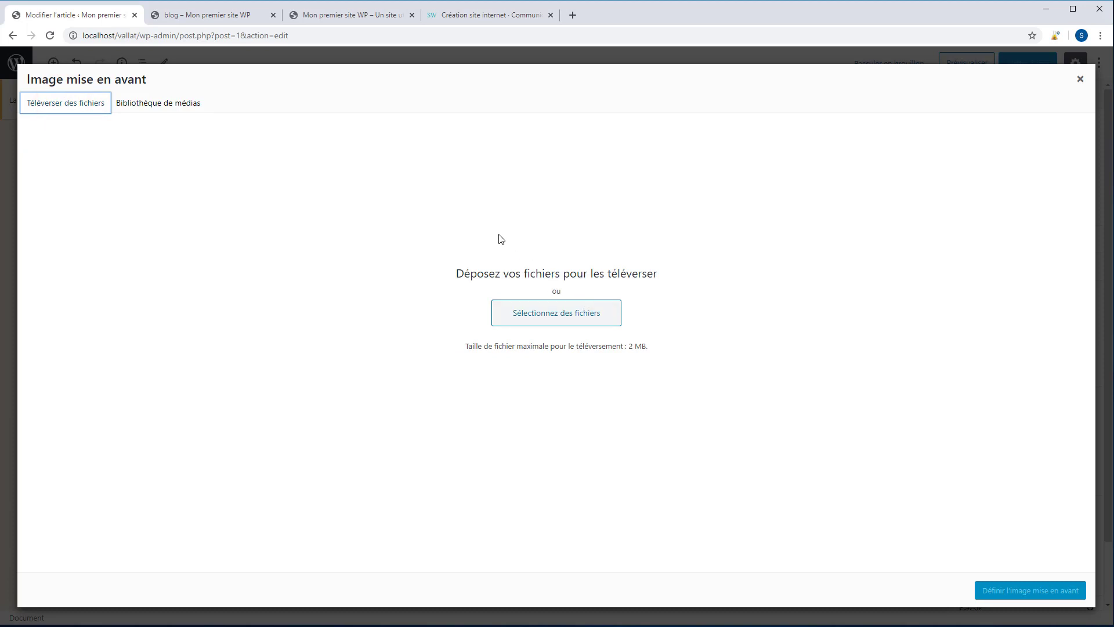
{"action": "left_click", "coordinate": [549, 317]}
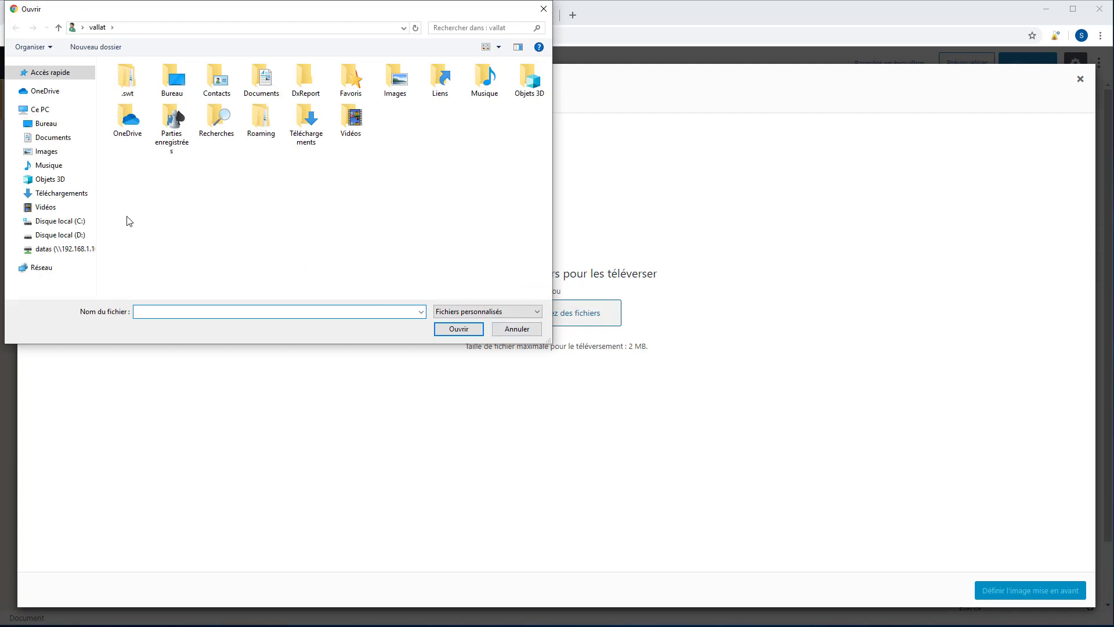
{"action": "left_click", "coordinate": [45, 151]}
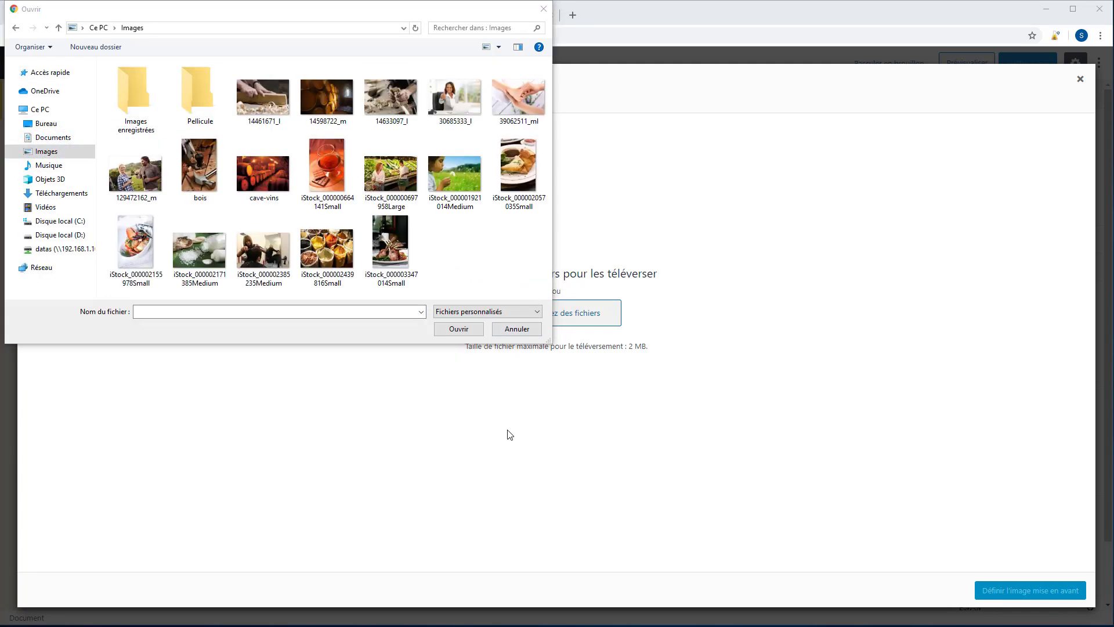
{"action": "left_click", "coordinate": [389, 249]}
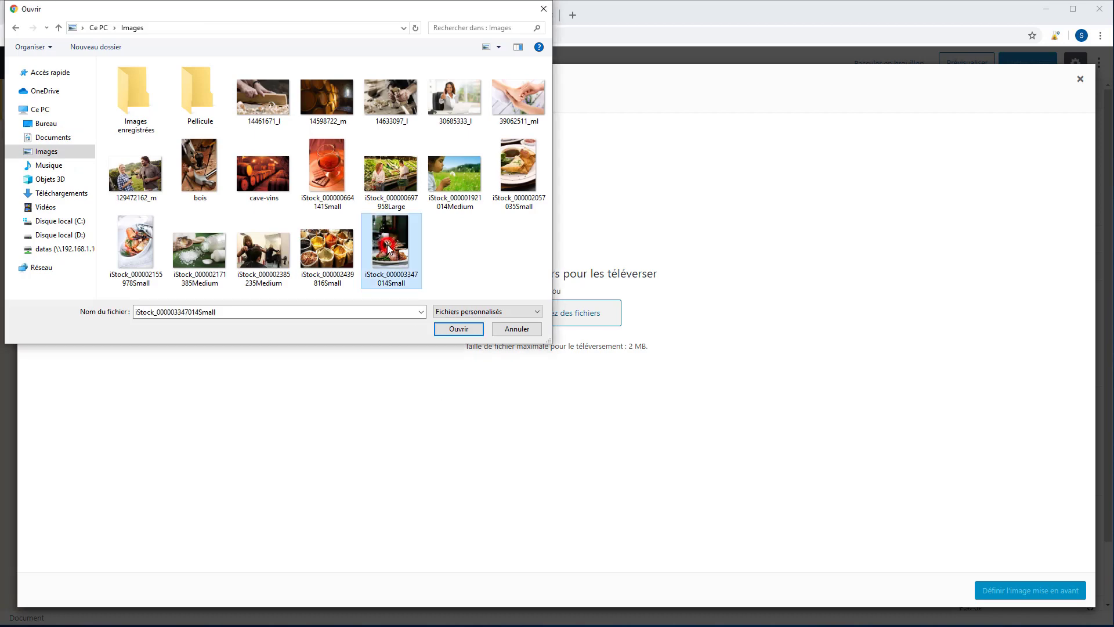
{"action": "left_click", "coordinate": [457, 329]}
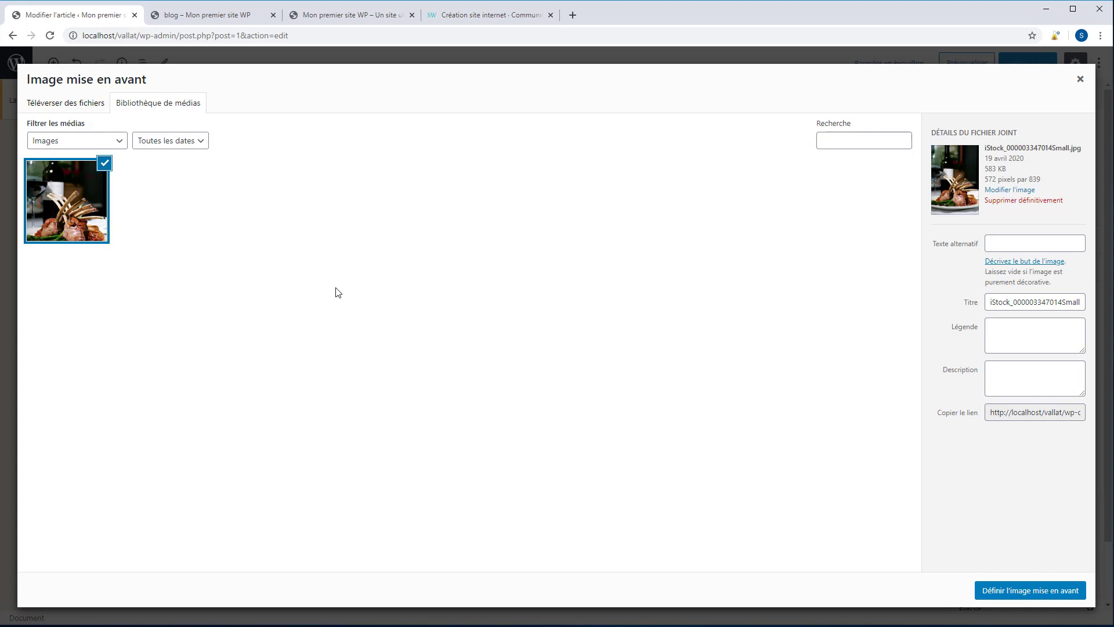
Set both the title and the alternative text of the uploaded image to "comment cuir un steak".
{"action": "left_click_drag", "start_coordinate": [988, 301], "coordinate": [1092, 315]}
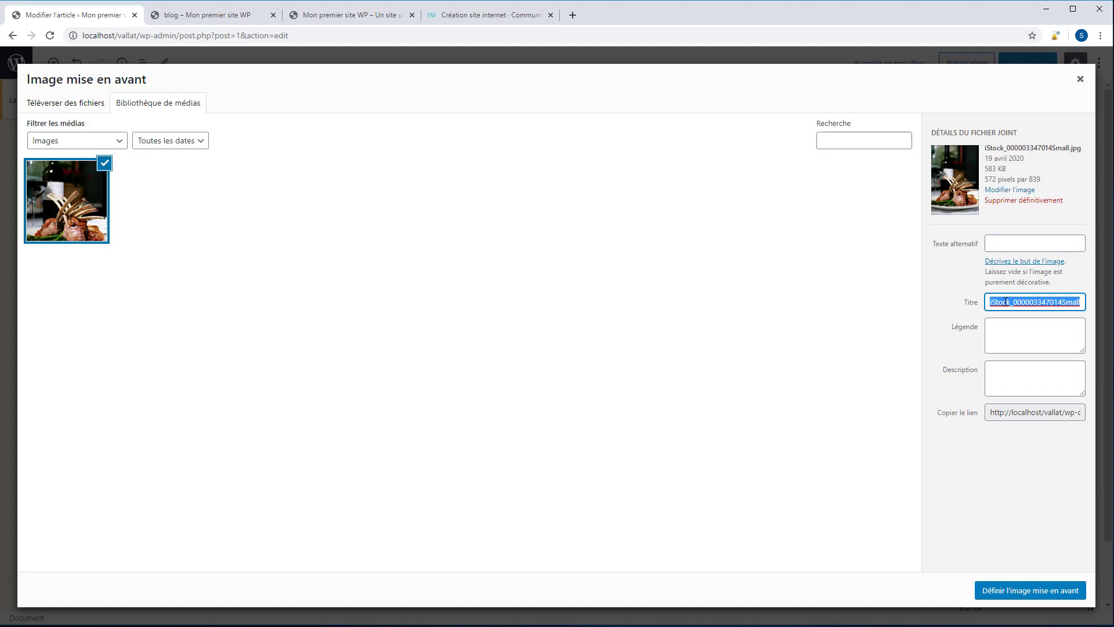
{"action": "type", "text": "comment cuir un steak"}
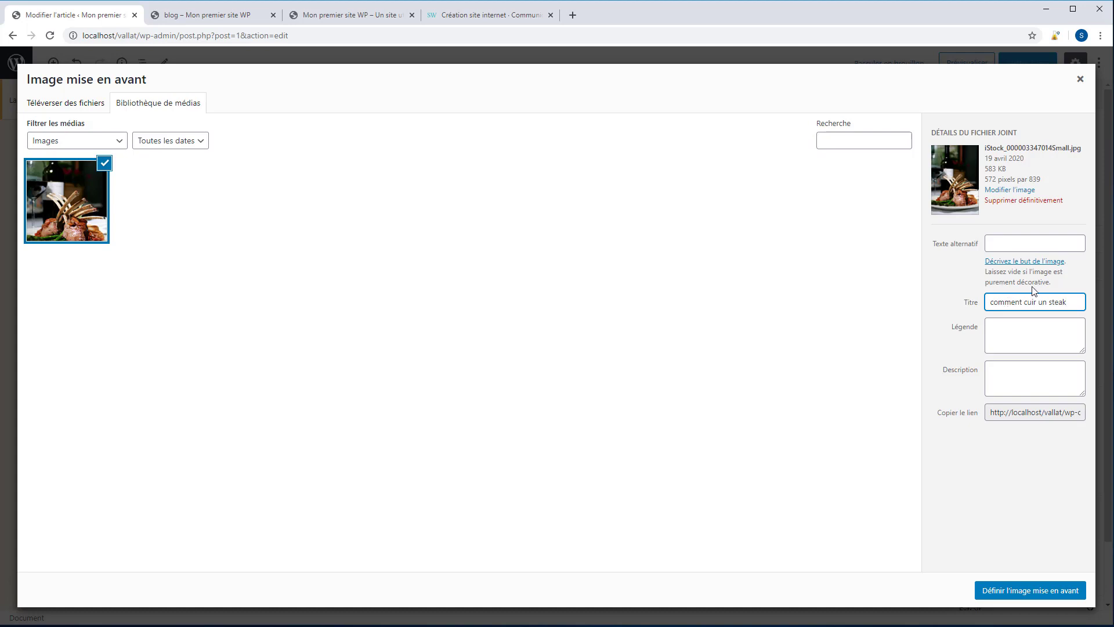
{"action": "left_click_drag", "start_coordinate": [1080, 302], "coordinate": [980, 305]}
{"action": "key", "text": "ctrl+c"}
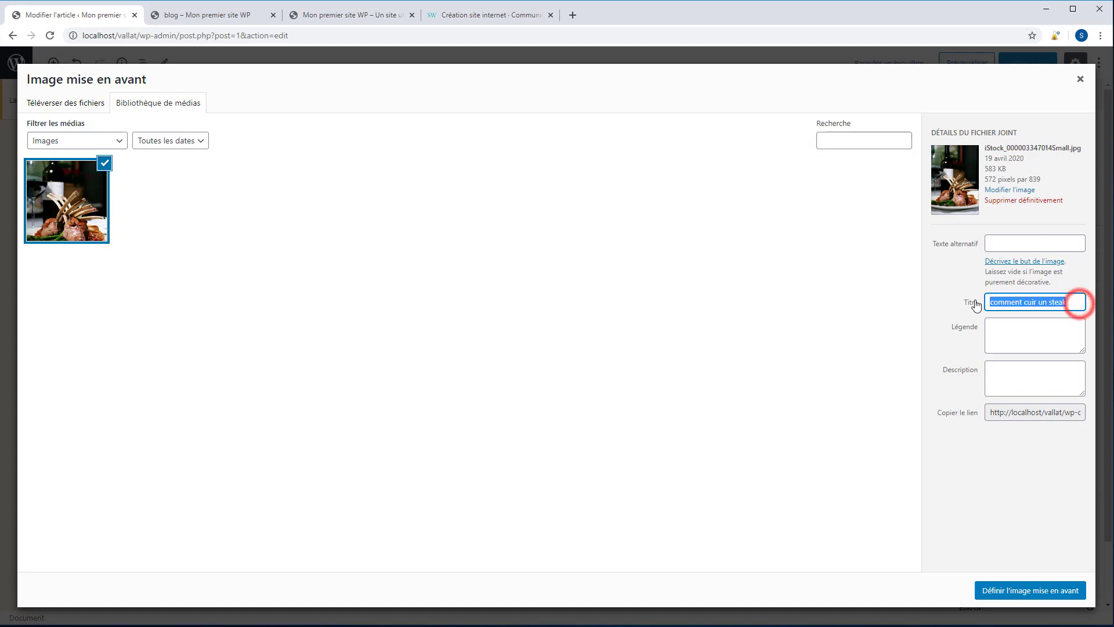
{"action": "left_click", "coordinate": [1052, 240]}
{"action": "key", "text": "ctrl+v"}
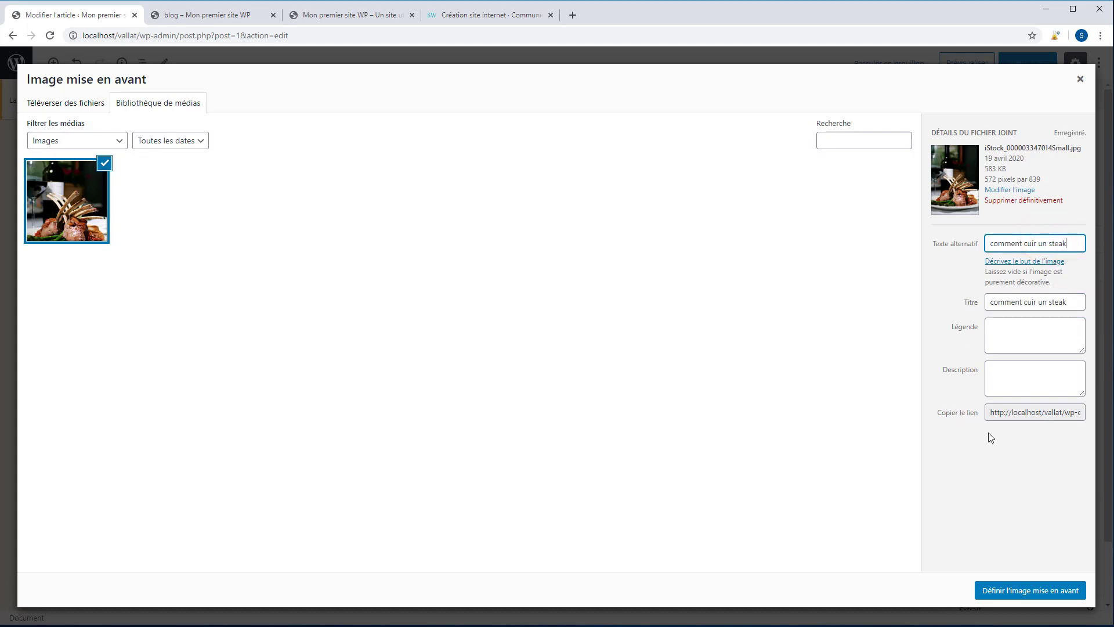
Assign the uploaded image as the article's featured image and update the article.
{"action": "left_click", "coordinate": [1004, 590]}
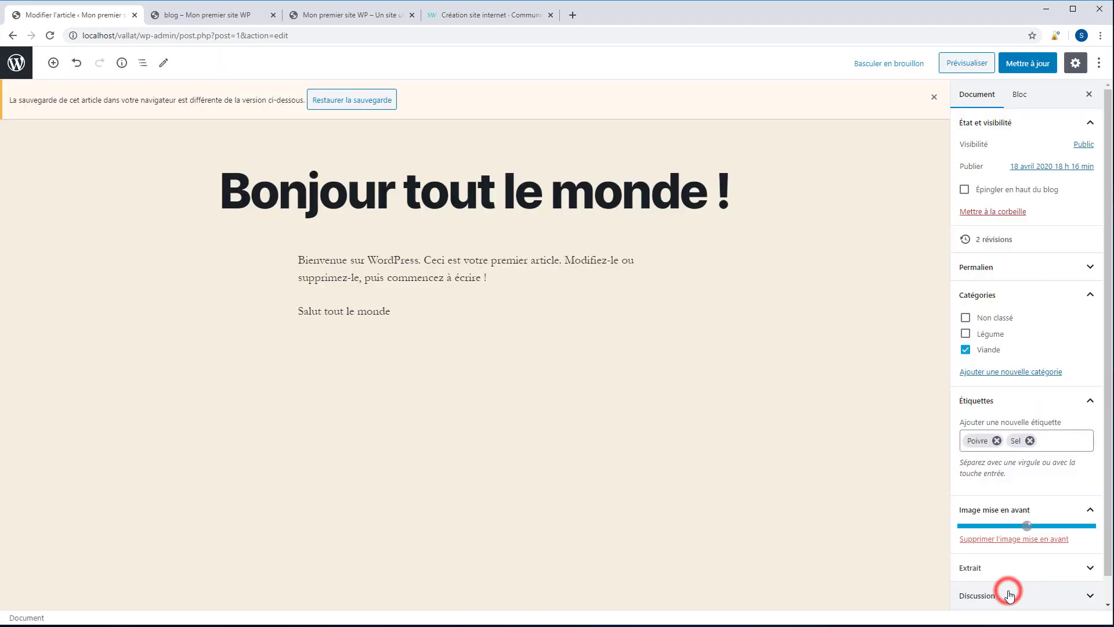
{"action": "left_click", "coordinate": [1009, 65]}
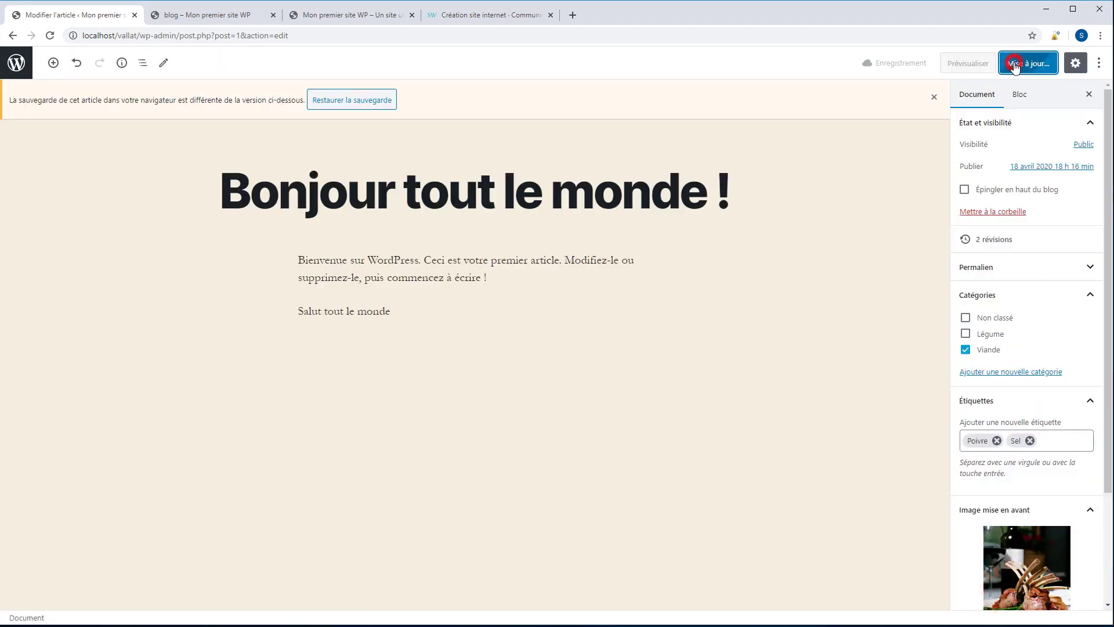
Reload the site's blog page and examine how the article's featured image, text and tags are displayed.
{"action": "left_click", "coordinate": [206, 15]}
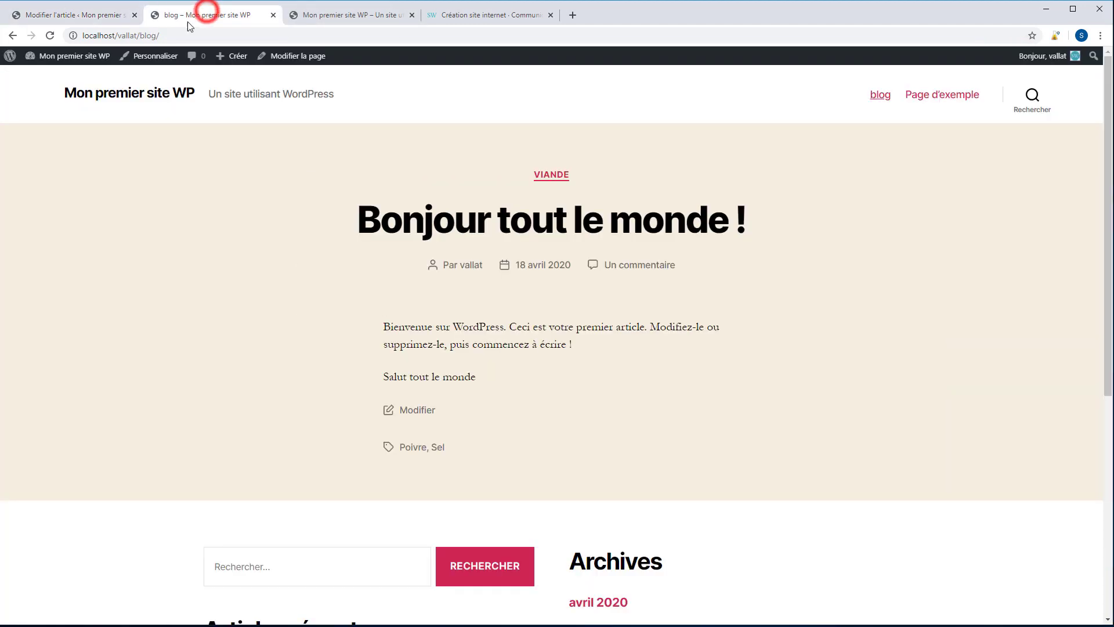
{"action": "left_click", "coordinate": [50, 36]}
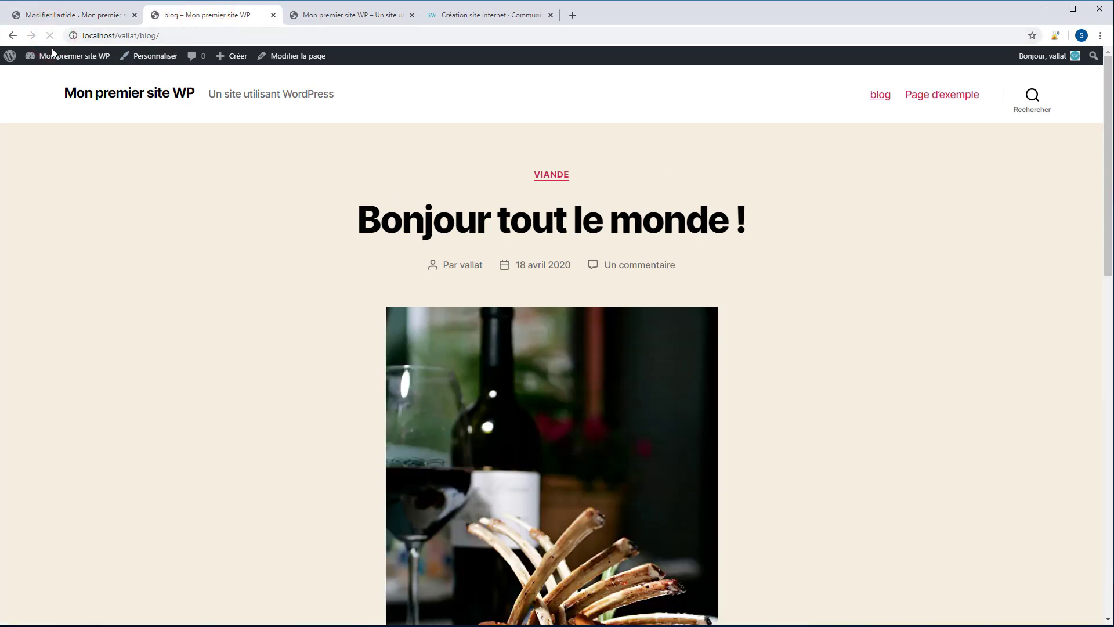
{"action": "scroll", "coordinate": [520, 228], "scroll_direction": "down", "scroll_amount": 3}
{"action": "scroll", "coordinate": [520, 228], "scroll_direction": "down", "scroll_amount": 4}
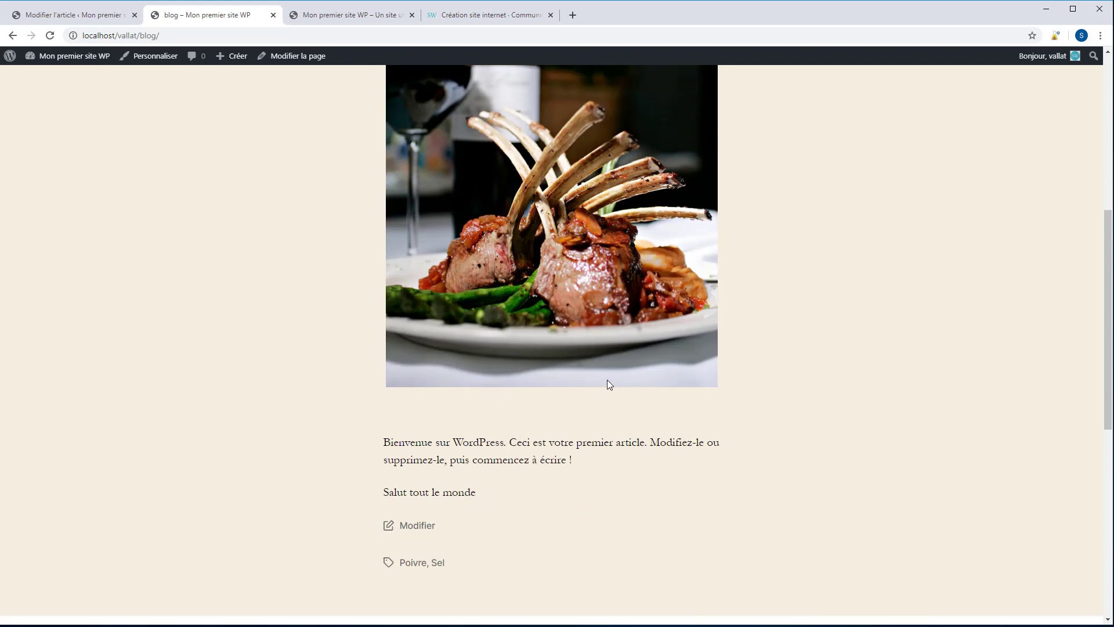
{"action": "scroll", "coordinate": [561, 174], "scroll_direction": "up", "scroll_amount": 7}
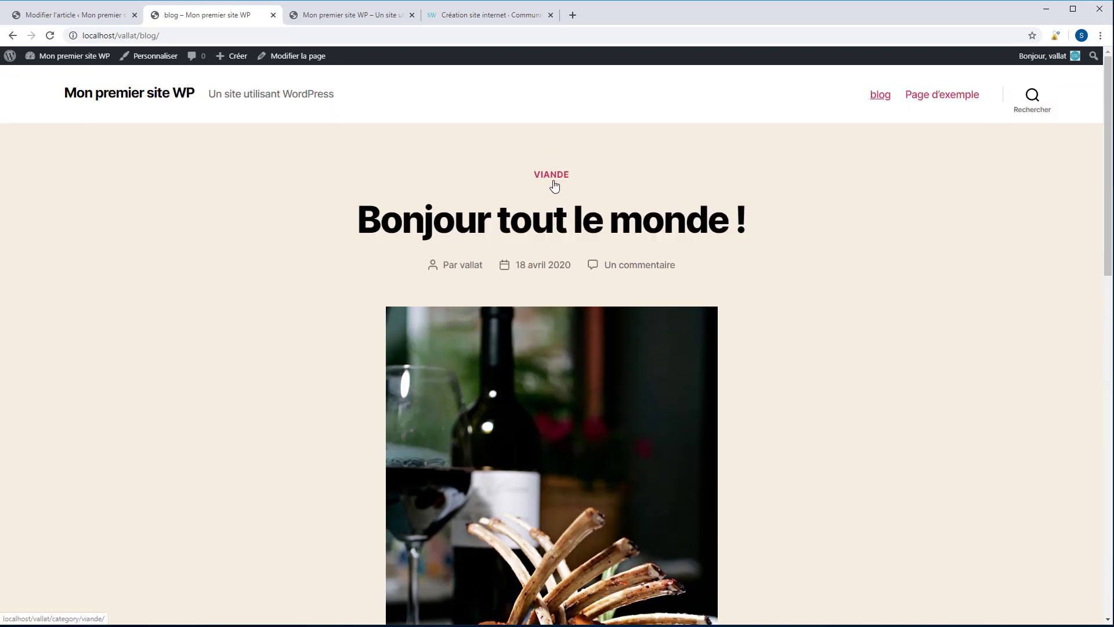
Open the Viande category page from the article and review the article listed there.
{"action": "left_click", "coordinate": [552, 178]}
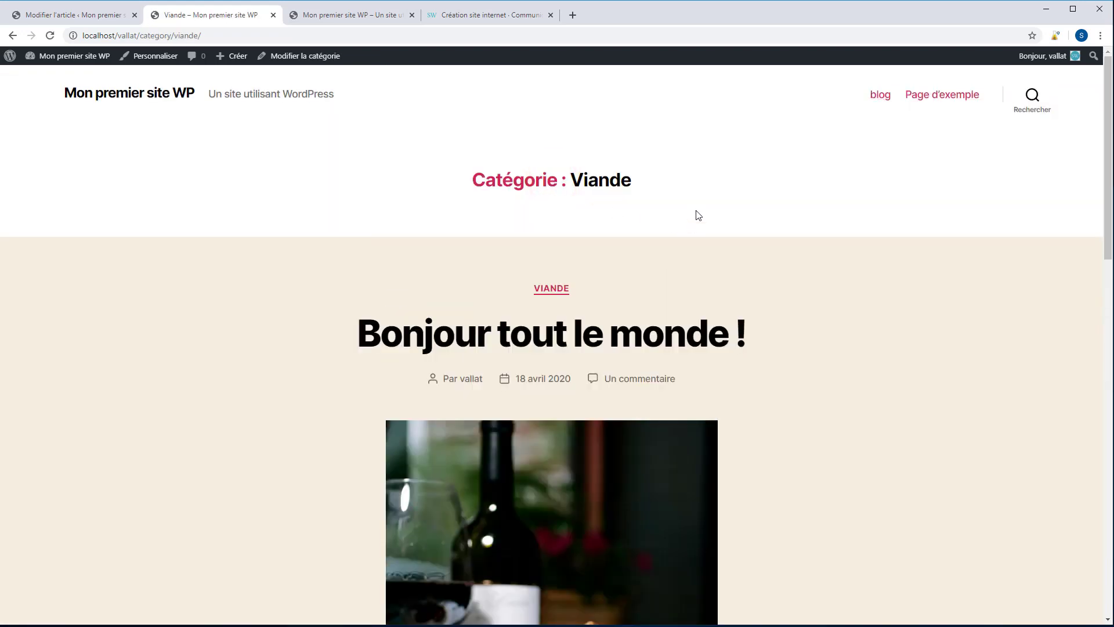
{"action": "scroll", "coordinate": [706, 186], "scroll_direction": "down", "scroll_amount": 2}
{"action": "scroll", "coordinate": [699, 178], "scroll_direction": "down", "scroll_amount": 3}
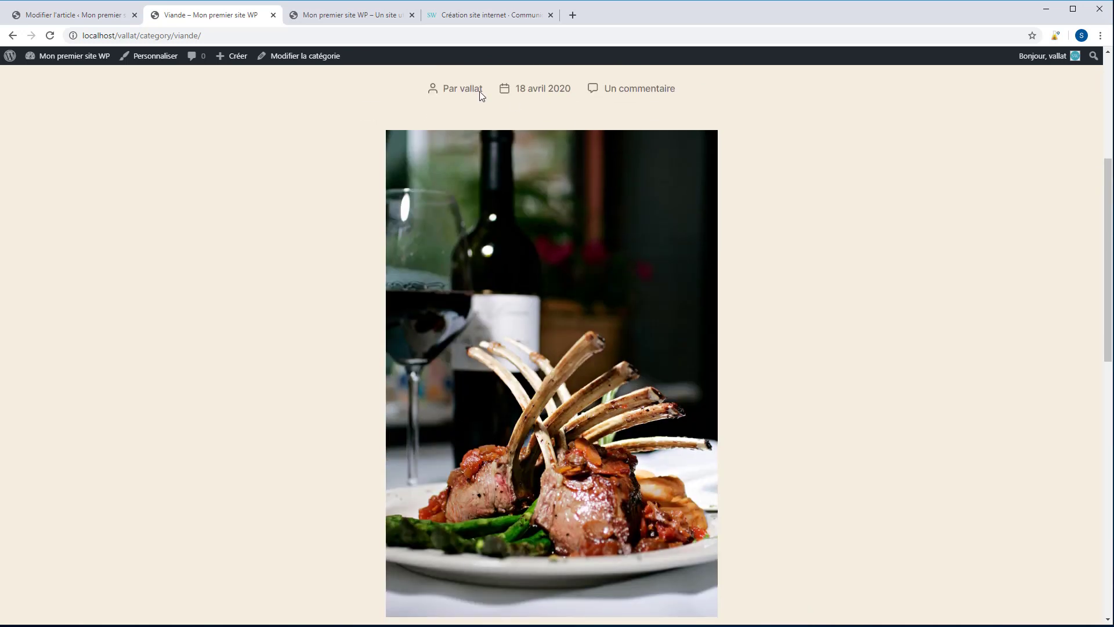
{"action": "scroll", "coordinate": [482, 105], "scroll_direction": "up", "scroll_amount": 2}
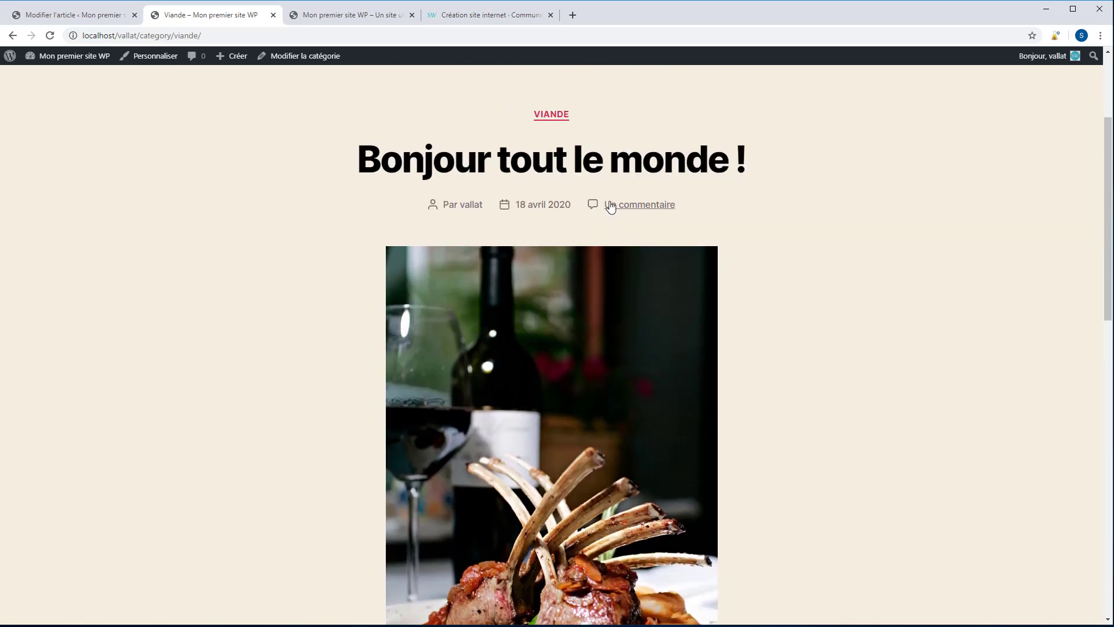
Look over the article's featured image, text and tags on the Viande category page.
{"action": "scroll", "coordinate": [610, 207], "scroll_direction": "down", "scroll_amount": 1}
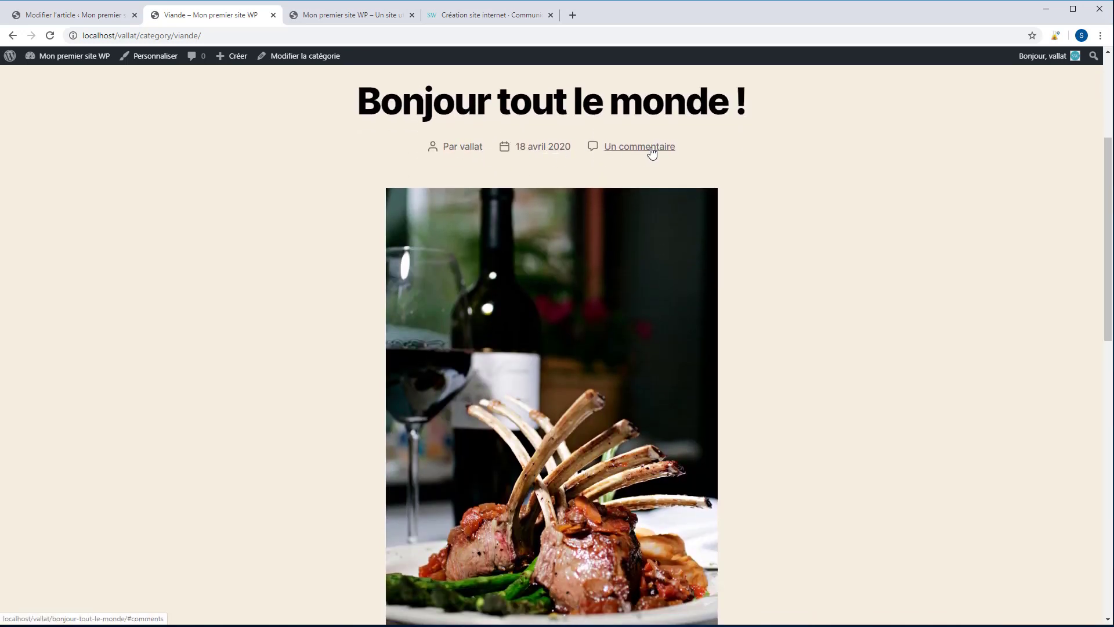
{"action": "scroll", "coordinate": [652, 152], "scroll_direction": "down", "scroll_amount": 4}
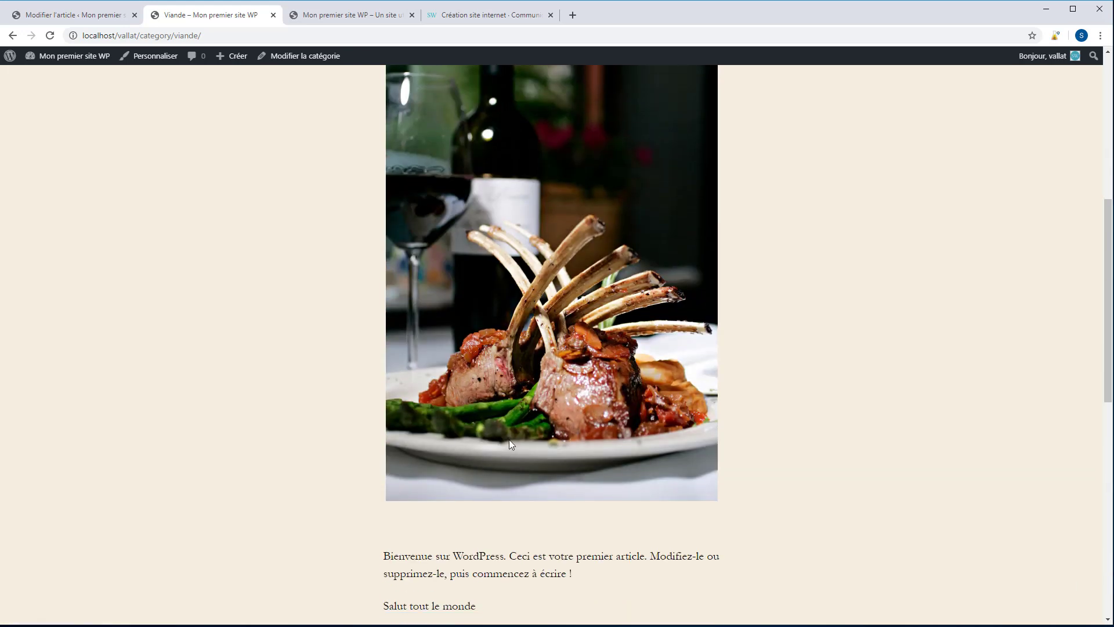
{"action": "scroll", "coordinate": [607, 365], "scroll_direction": "down", "scroll_amount": 2}
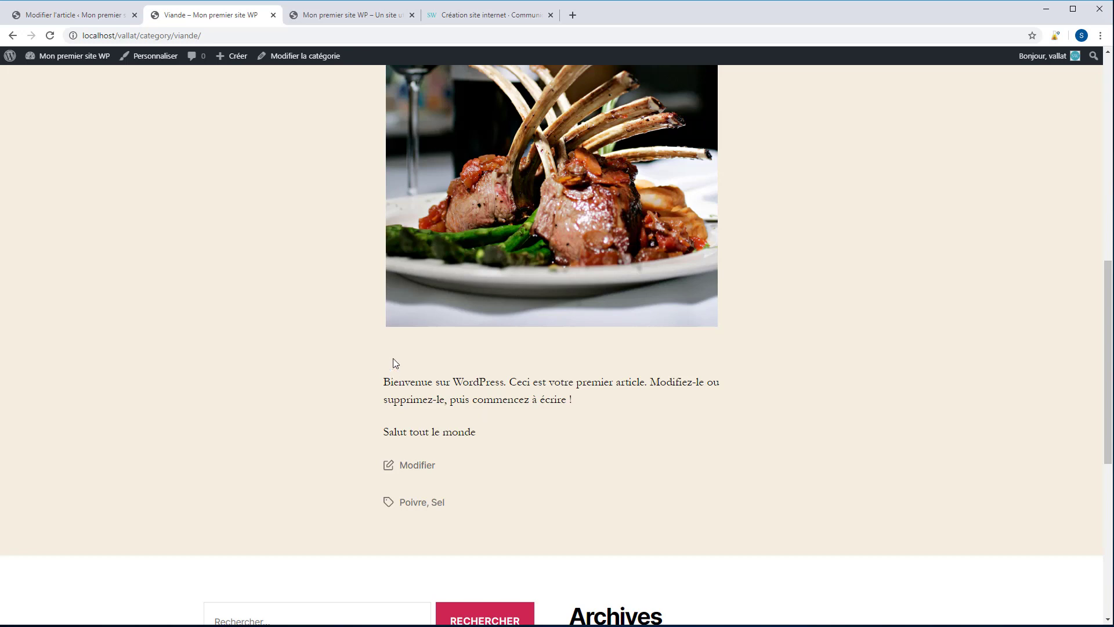
Return to the article list in the administration and reopen "Bonjour tout le monde !" for editing.
{"action": "left_click", "coordinate": [102, 18]}
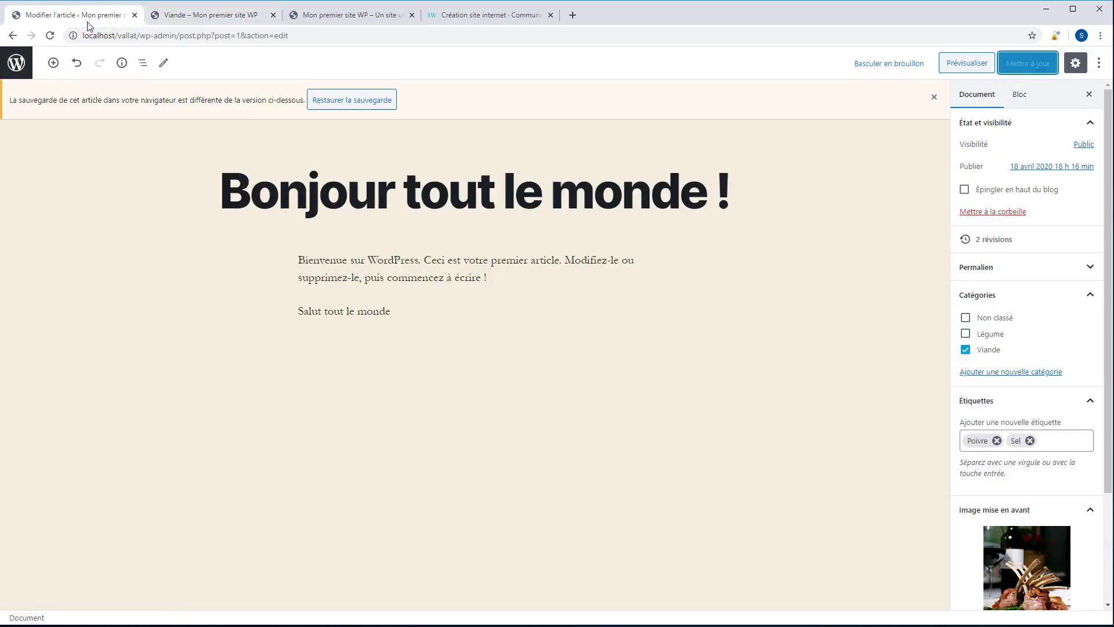
{"action": "left_click", "coordinate": [17, 63]}
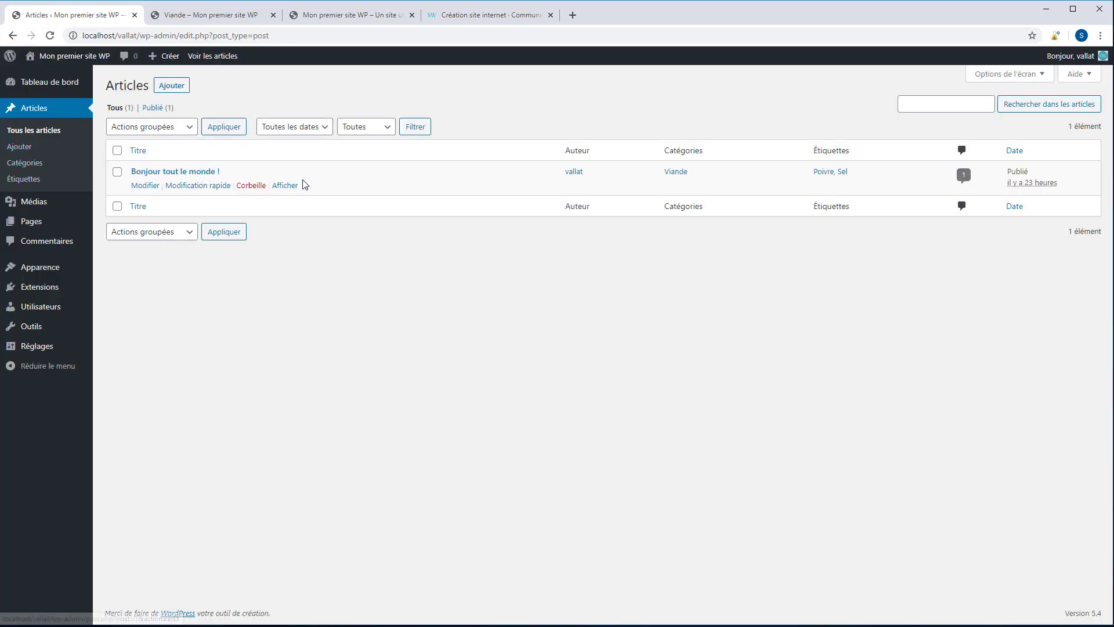
{"action": "left_click", "coordinate": [145, 186]}
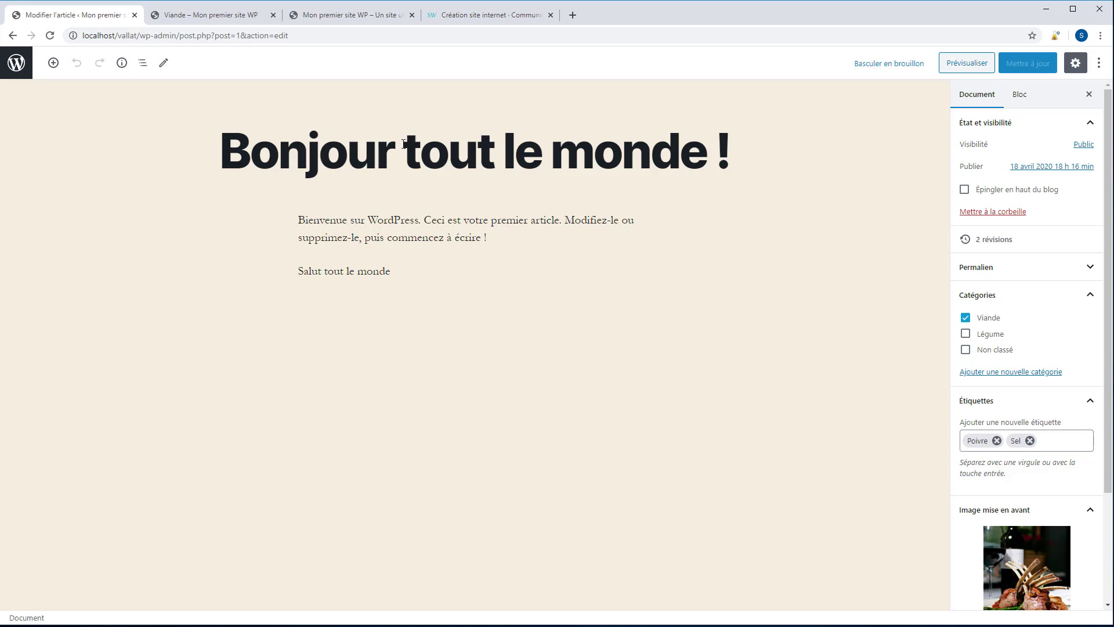
Browse the block library and its categories in the article editor, and close it.
{"action": "left_click", "coordinate": [53, 62]}
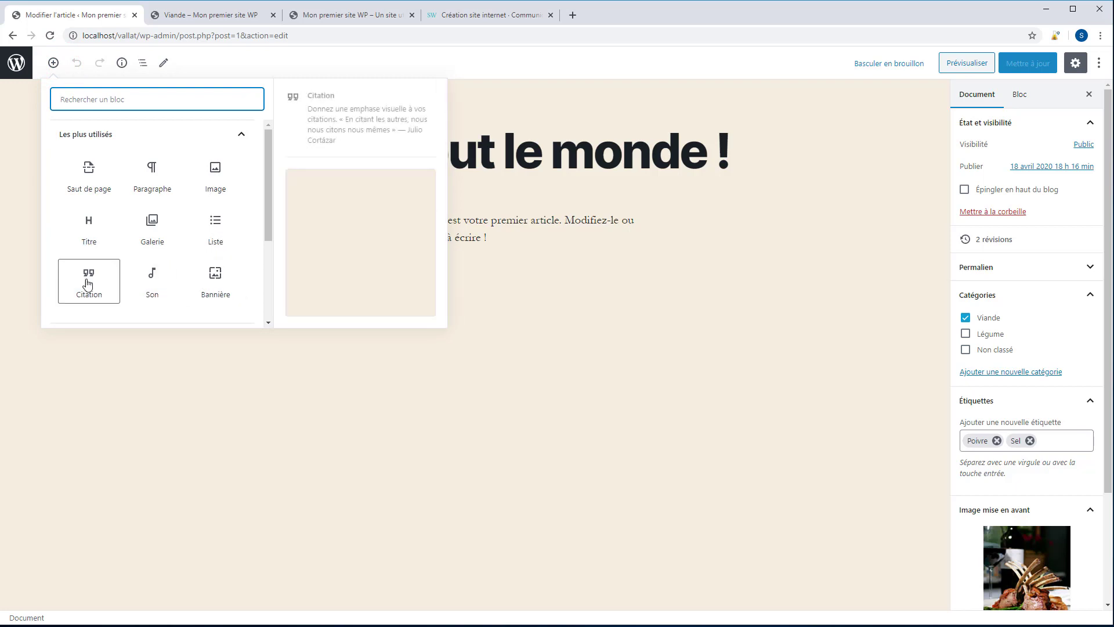
{"action": "left_click_drag", "start_coordinate": [266, 179], "coordinate": [265, 263]}
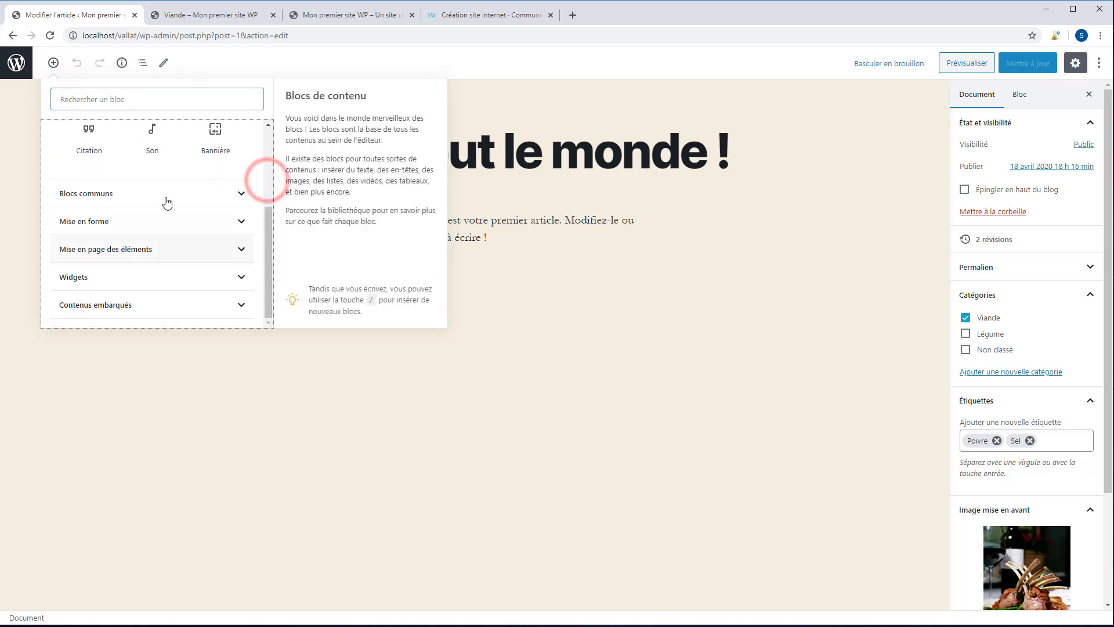
{"action": "left_click", "coordinate": [243, 73]}
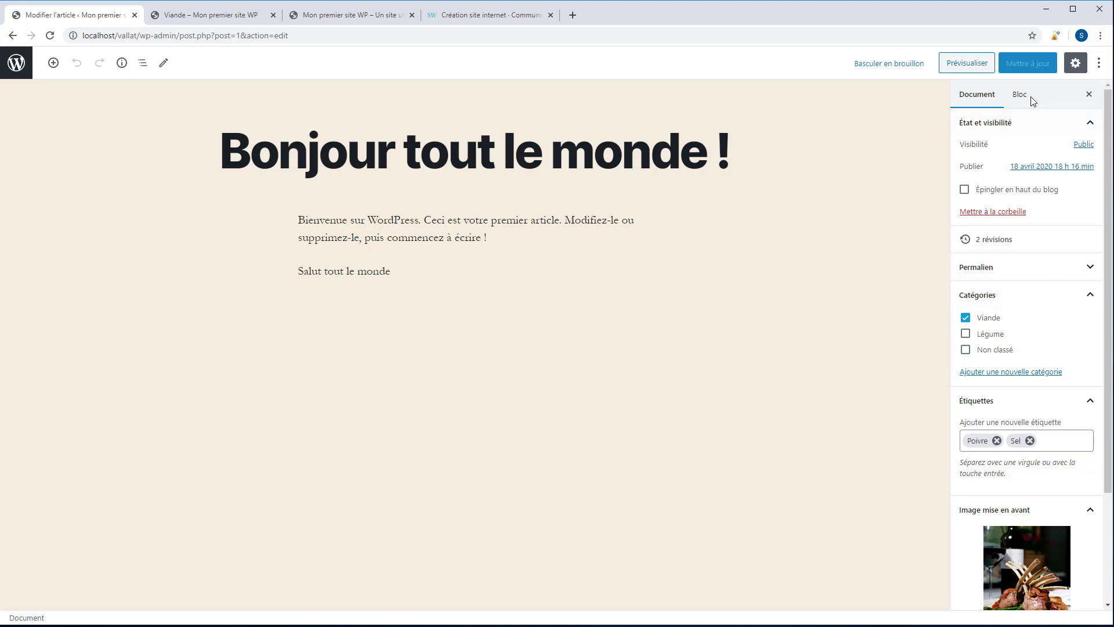
Write the excerpt "coucou ceci est un extrai" for the article and update the article.
{"action": "left_click", "coordinate": [1106, 119]}
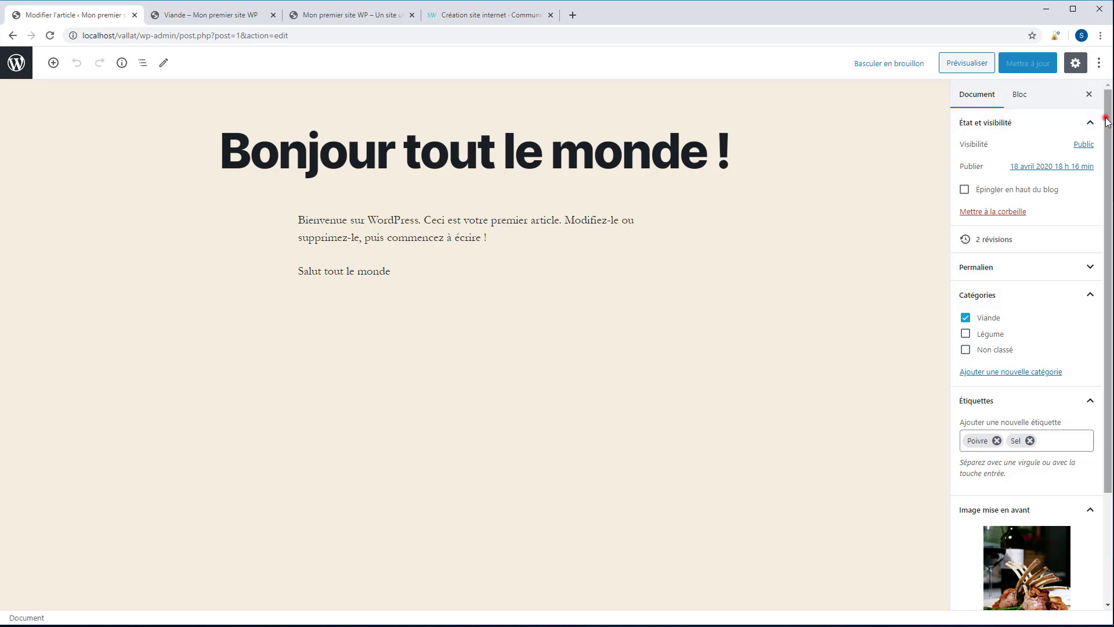
{"action": "scroll", "coordinate": [1106, 118], "scroll_direction": "down", "scroll_amount": 3}
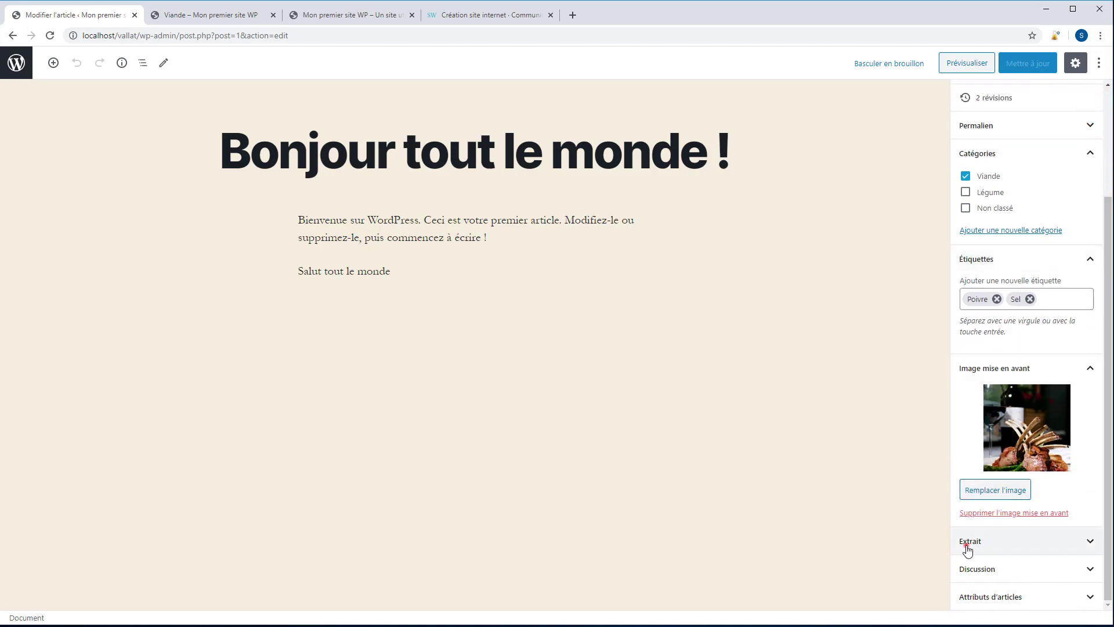
{"action": "left_click", "coordinate": [966, 545]}
{"action": "left_click", "coordinate": [994, 473]}
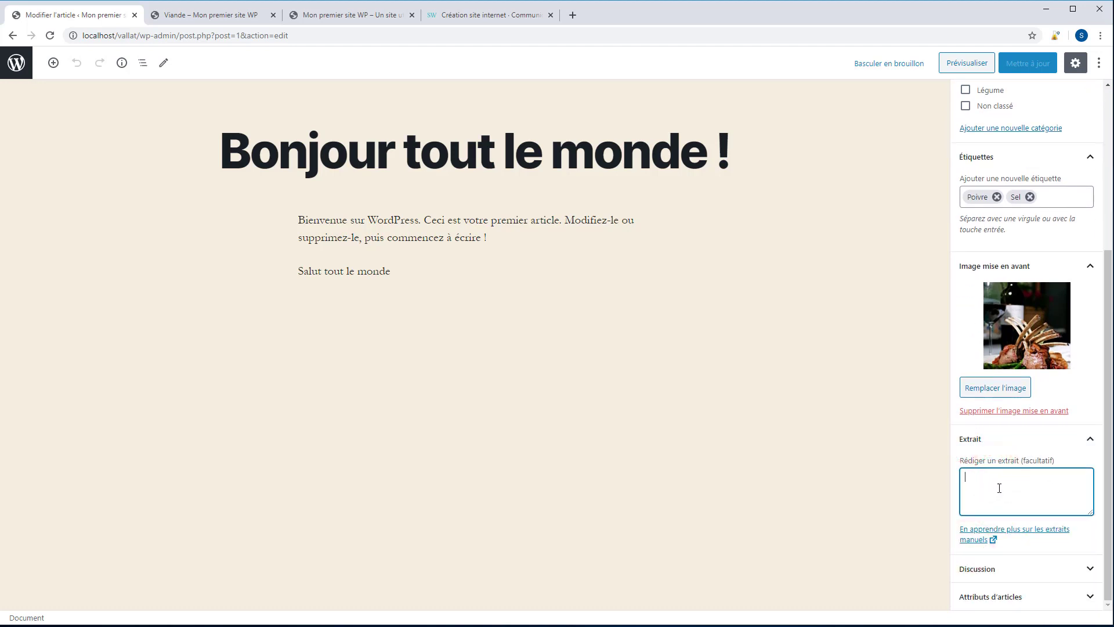
{"action": "type", "text": "coucou ceci est un extrai"}
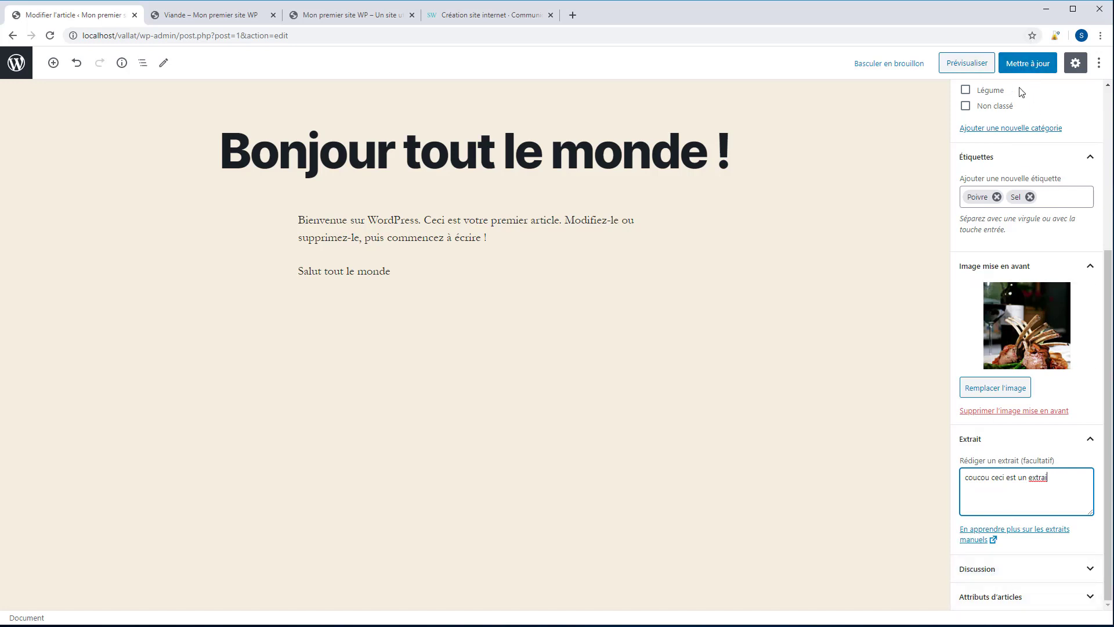
{"action": "left_click", "coordinate": [1026, 66]}
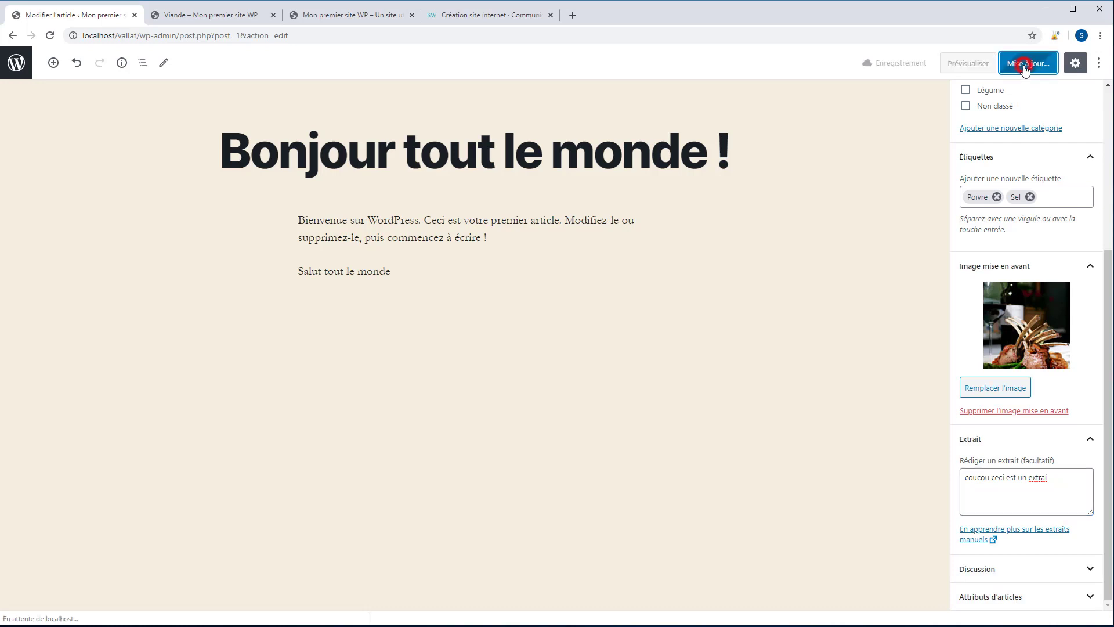
Open the site's blog page and check whether the article displays its excerpt or its full text.
{"action": "left_click", "coordinate": [191, 11]}
{"action": "scroll", "coordinate": [1013, 206], "scroll_direction": "up", "scroll_amount": 5}
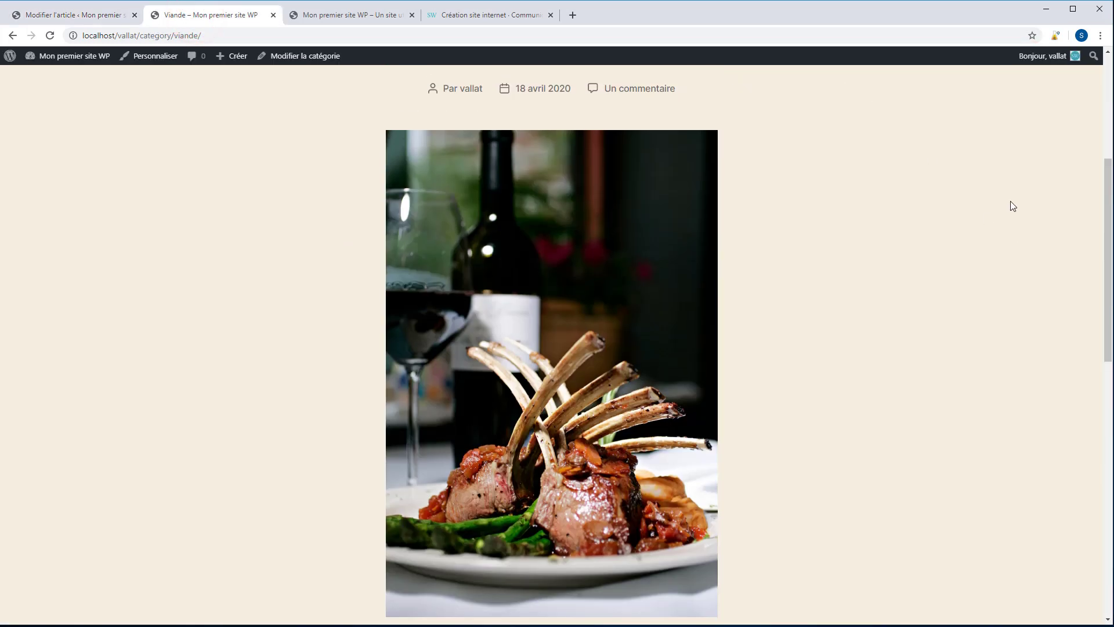
{"action": "scroll", "coordinate": [1013, 206], "scroll_direction": "up", "scroll_amount": 5}
{"action": "left_click", "coordinate": [880, 96]}
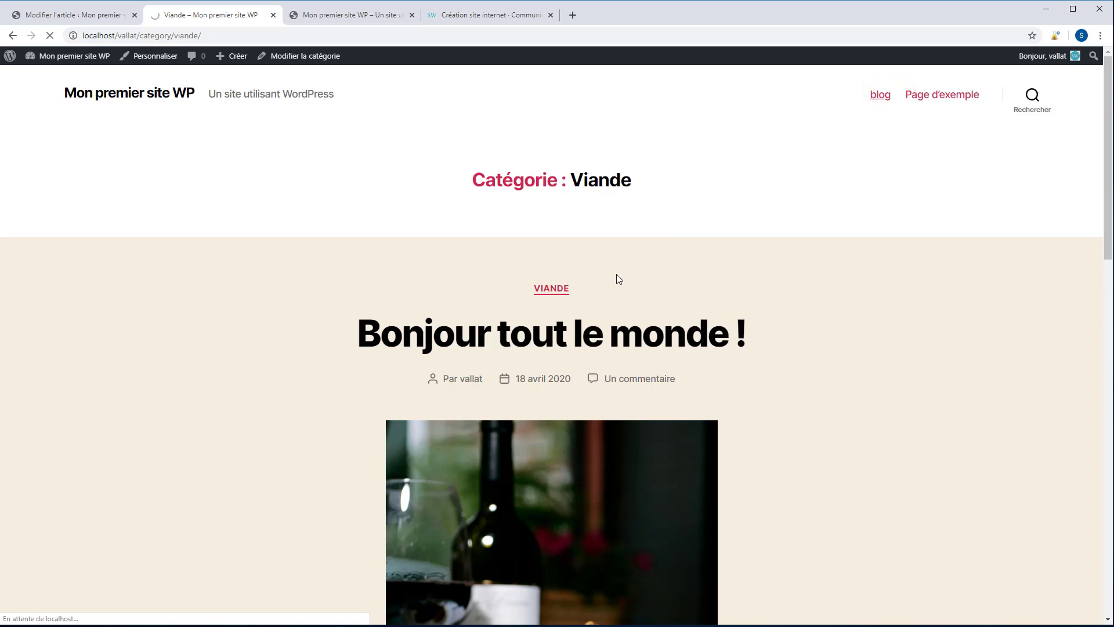
{"action": "scroll", "coordinate": [603, 278], "scroll_direction": "down", "scroll_amount": 4}
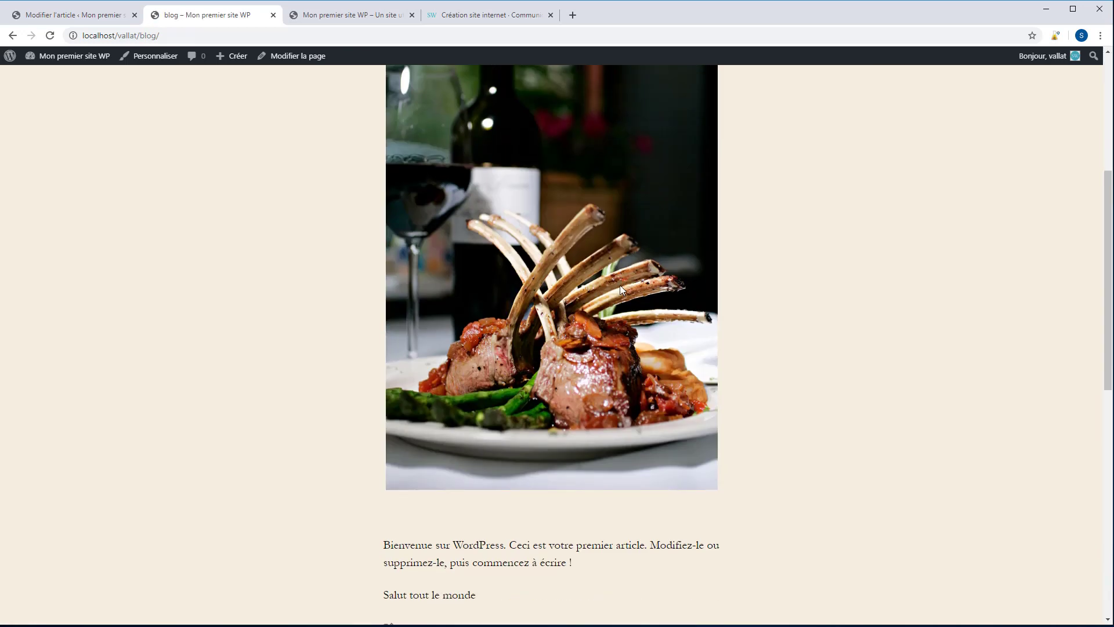
{"action": "scroll", "coordinate": [619, 284], "scroll_direction": "down", "scroll_amount": 3}
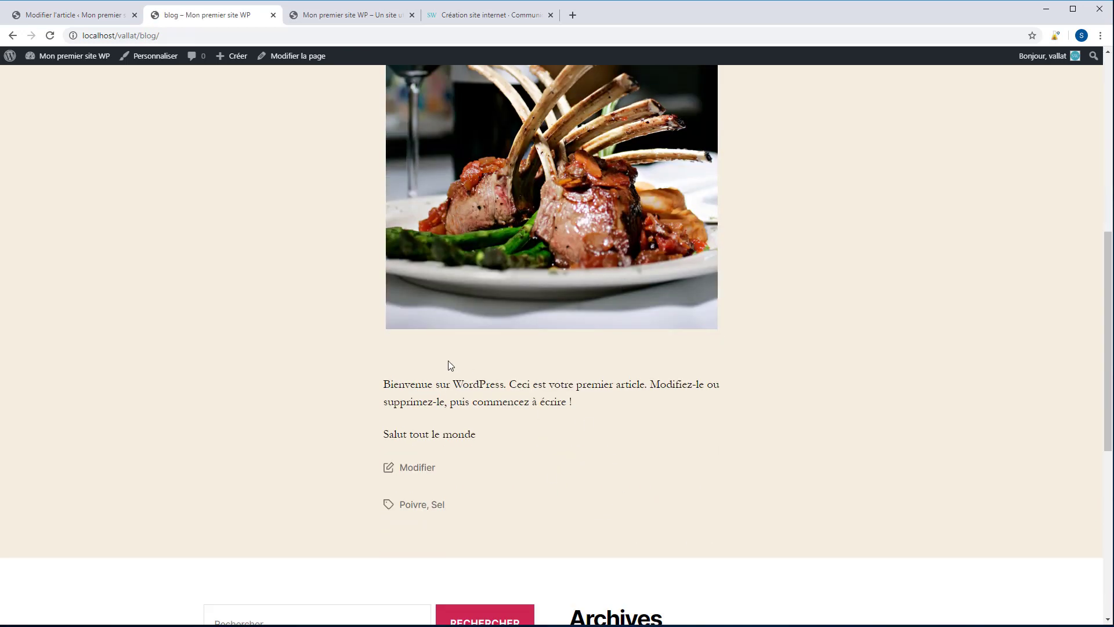
{"action": "triple_click", "coordinate": [384, 381]}
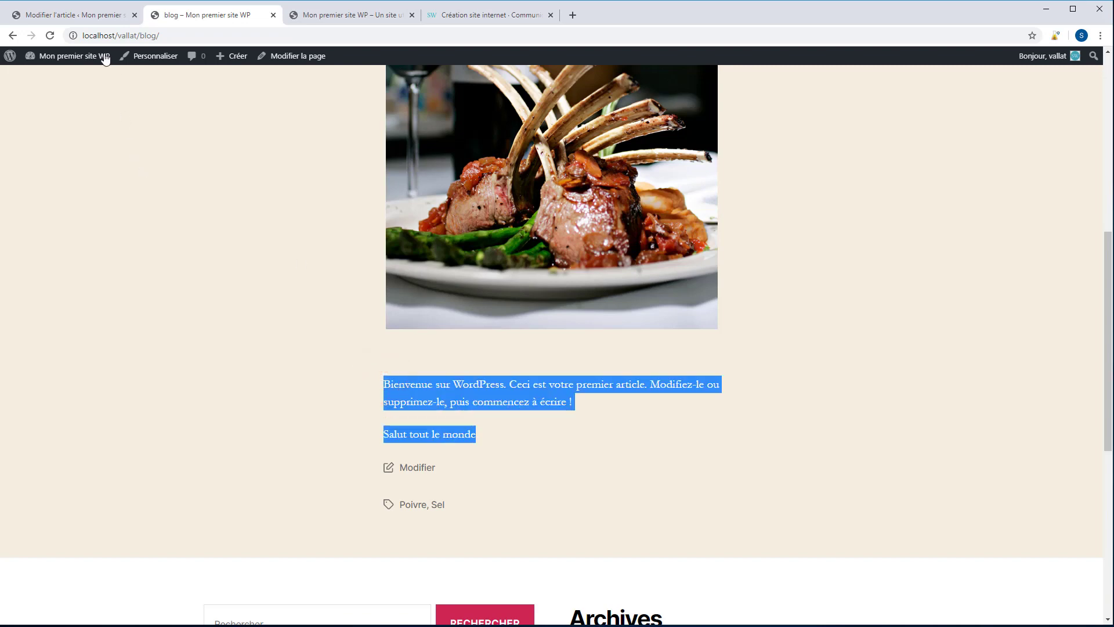
{"action": "scroll", "coordinate": [430, 252], "scroll_direction": "up", "scroll_amount": 9}
{"action": "scroll", "coordinate": [524, 370], "scroll_direction": "down", "scroll_amount": 10}
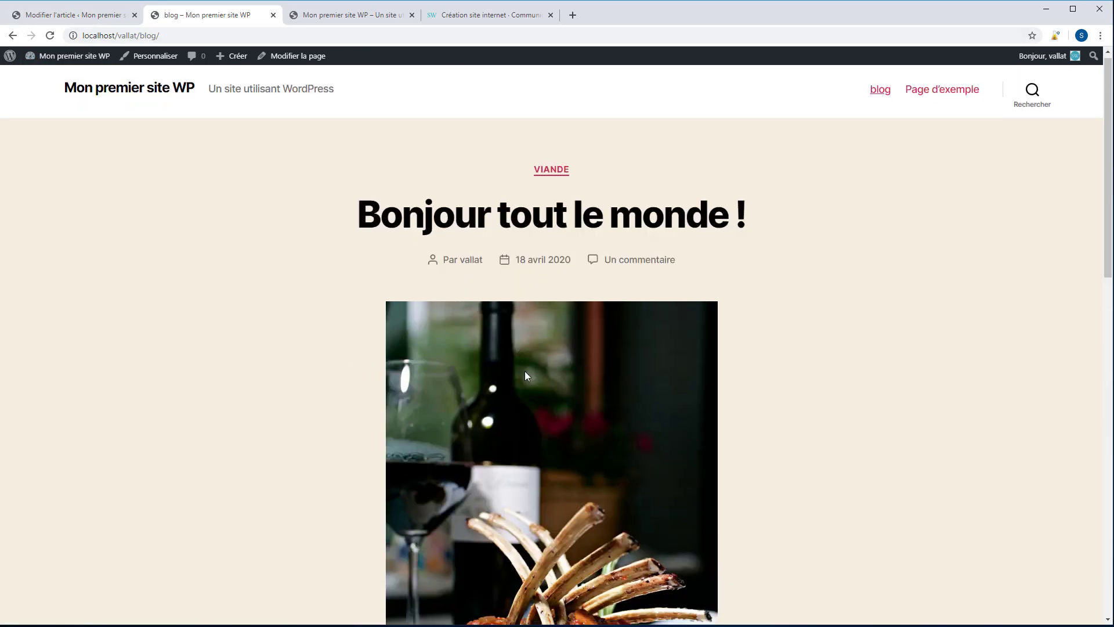
{"action": "scroll", "coordinate": [525, 403], "scroll_direction": "down", "scroll_amount": 2}
Open the reading settings and examine the note about how the theme determines content display.
{"action": "left_click", "coordinate": [44, 15]}
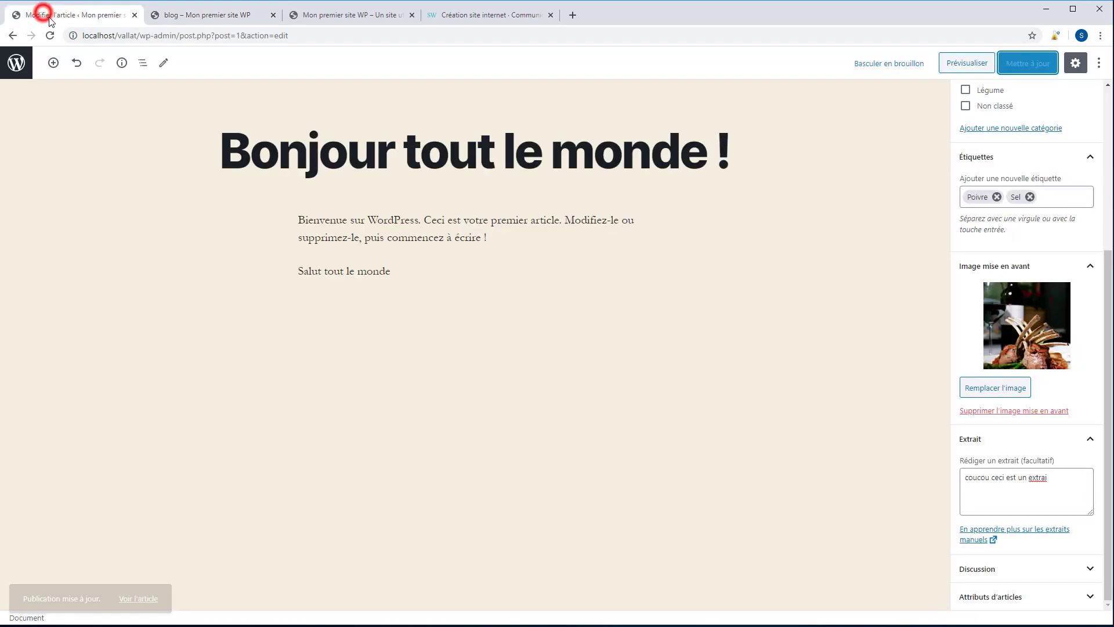
{"action": "left_click", "coordinate": [17, 65]}
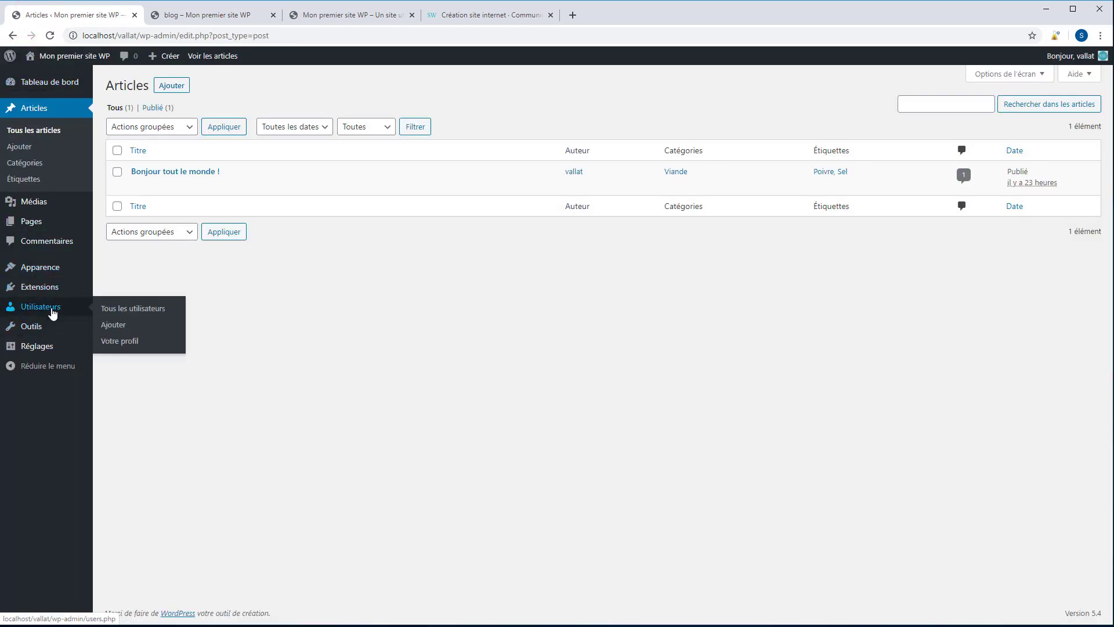
{"action": "mouse_move", "coordinate": [47, 348]}
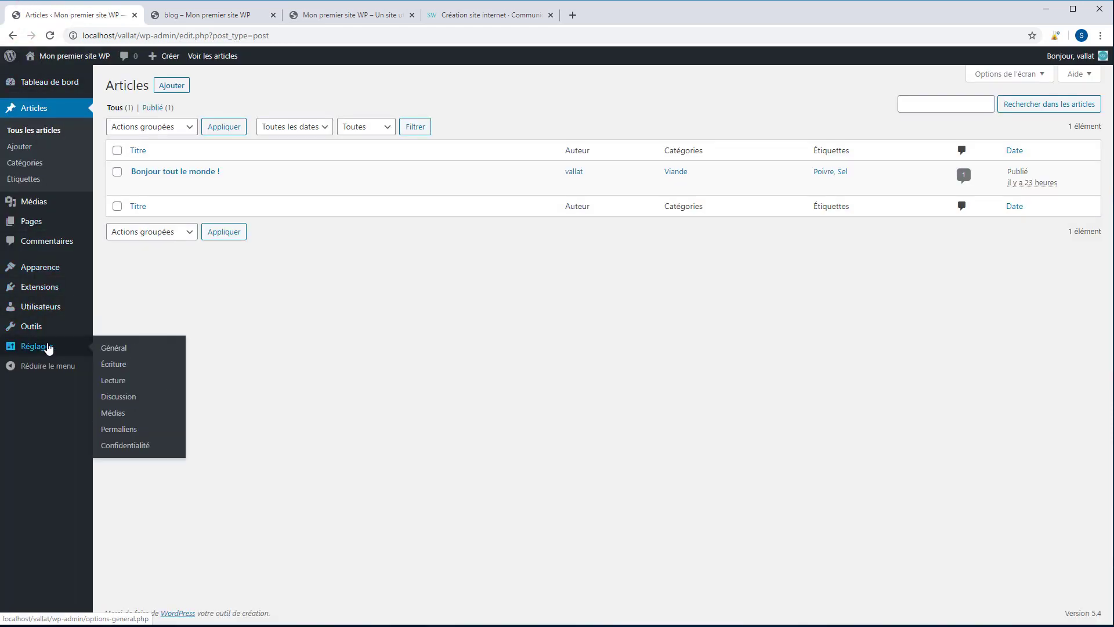
{"action": "left_click", "coordinate": [114, 383]}
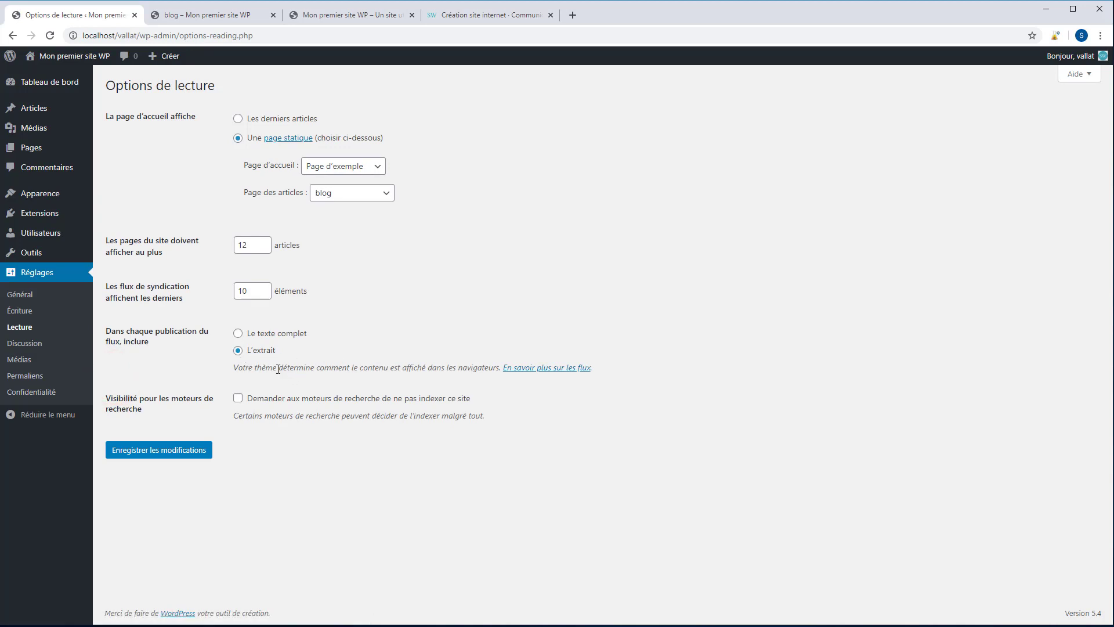
{"action": "left_click_drag", "start_coordinate": [236, 367], "coordinate": [501, 367]}
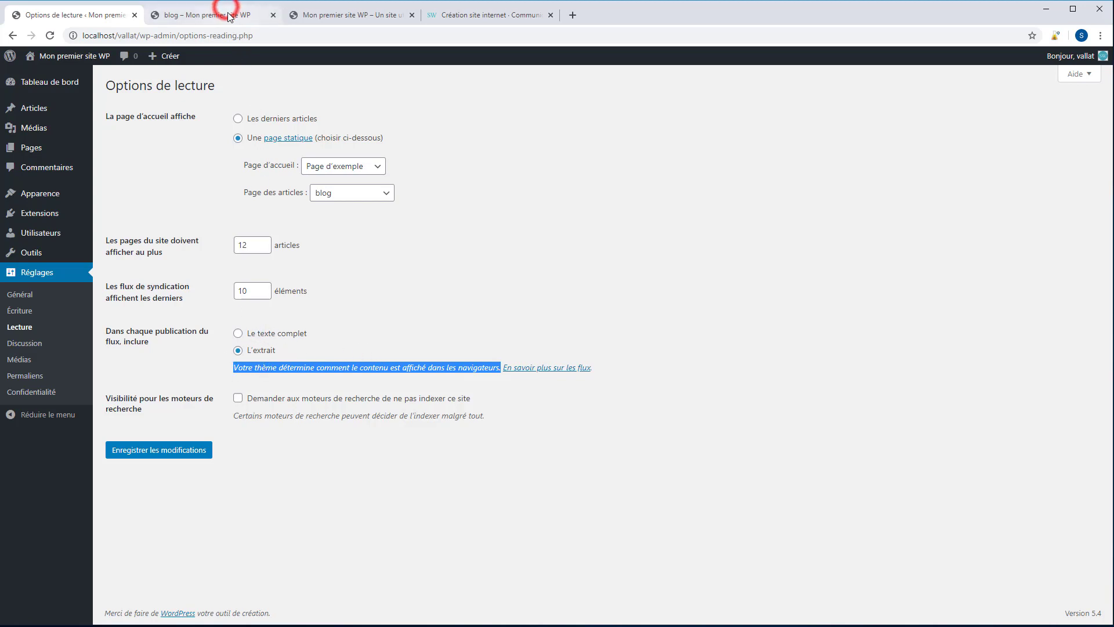
Choose "Le texte complet" for feed publications in the reading settings and review the article on the blog page.
{"action": "left_click", "coordinate": [239, 333]}
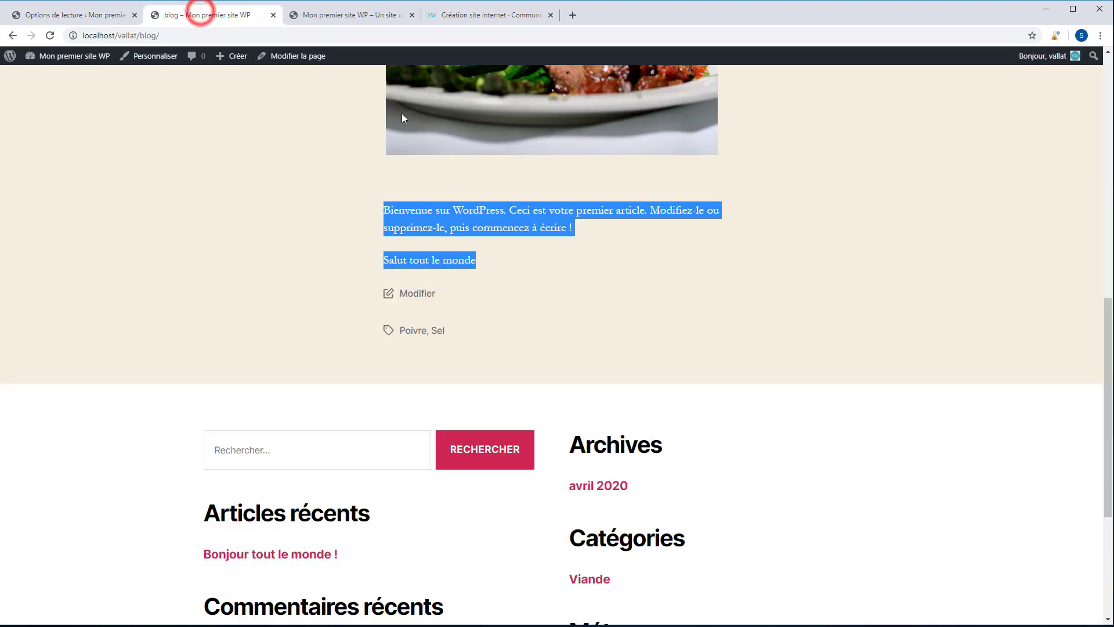
{"action": "scroll", "coordinate": [641, 310], "scroll_direction": "up", "scroll_amount": 1}
{"action": "scroll", "coordinate": [641, 310], "scroll_direction": "up", "scroll_amount": 3}
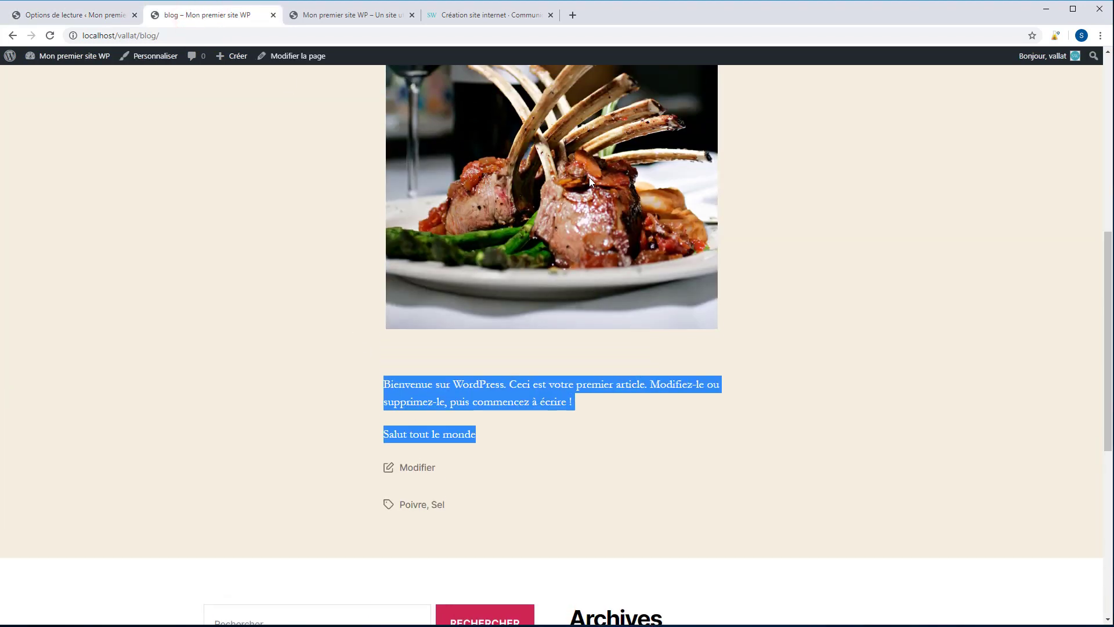
{"action": "scroll", "coordinate": [467, 384], "scroll_direction": "up", "scroll_amount": 6}
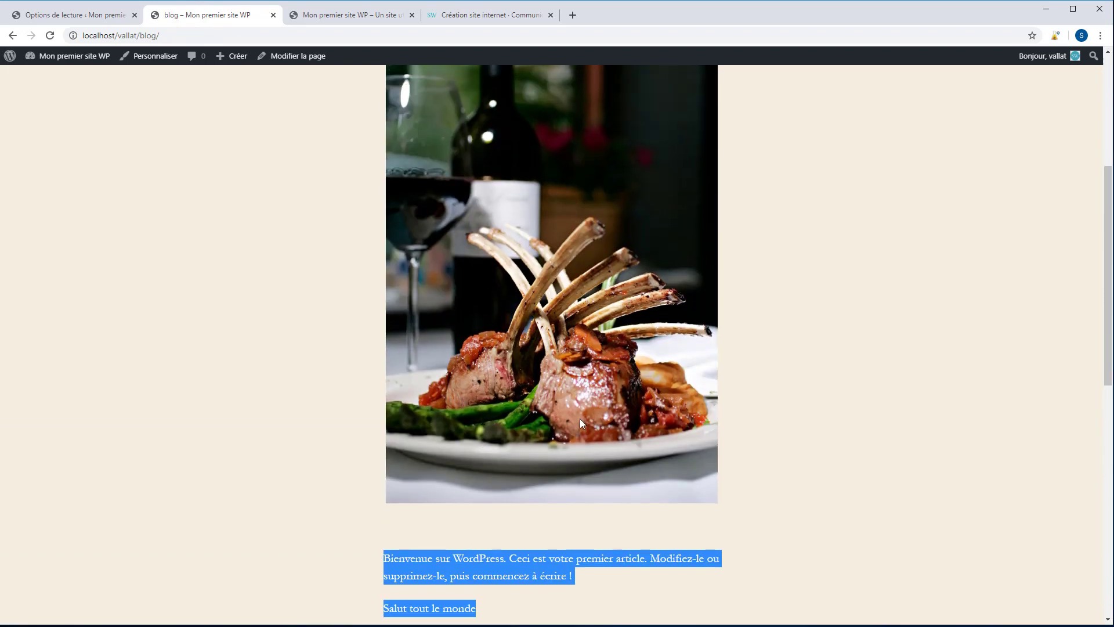
{"action": "scroll", "coordinate": [531, 171], "scroll_direction": "up", "scroll_amount": 2}
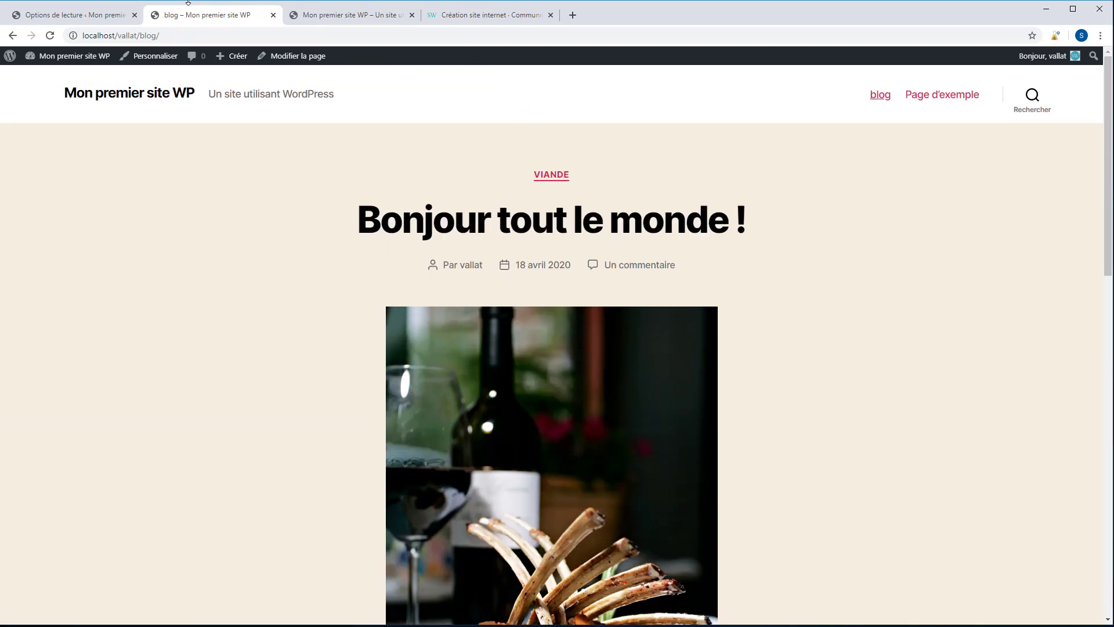
Return from the blog page to the administration and open the list of all articles.
{"action": "left_click", "coordinate": [93, 14]}
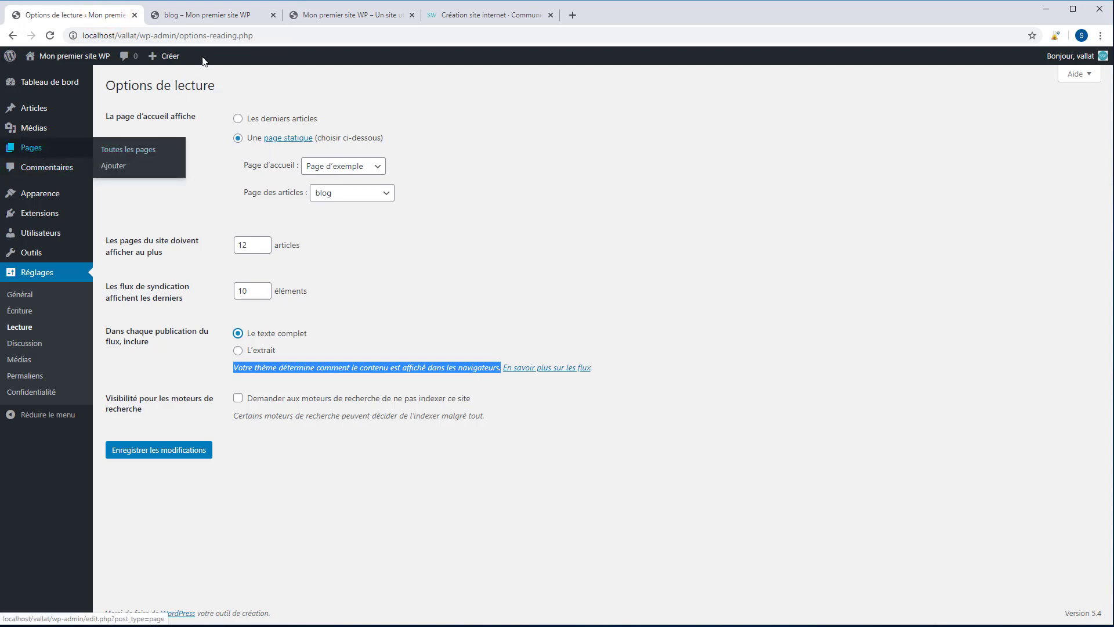
{"action": "left_click", "coordinate": [214, 15]}
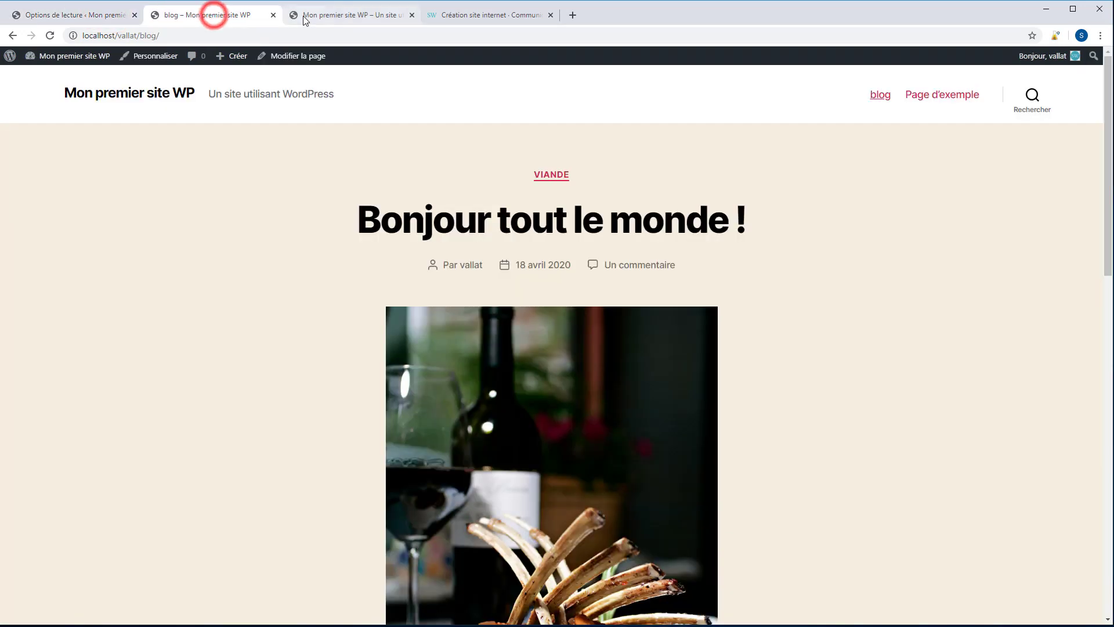
{"action": "left_click", "coordinate": [67, 12]}
{"action": "mouse_move", "coordinate": [93, 156]}
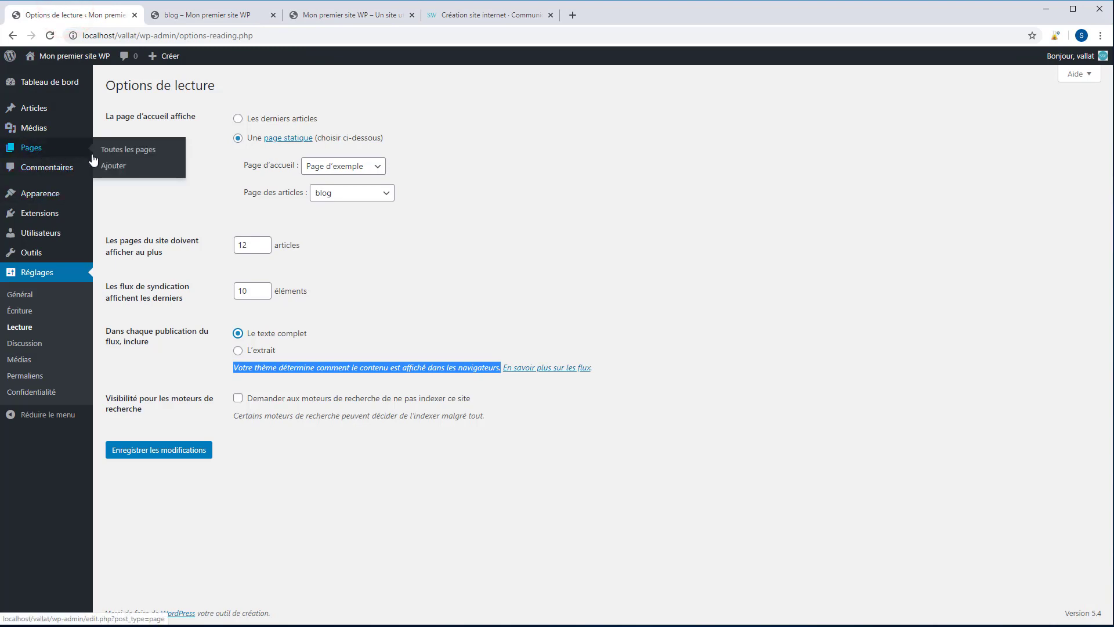
{"action": "mouse_move", "coordinate": [112, 134]}
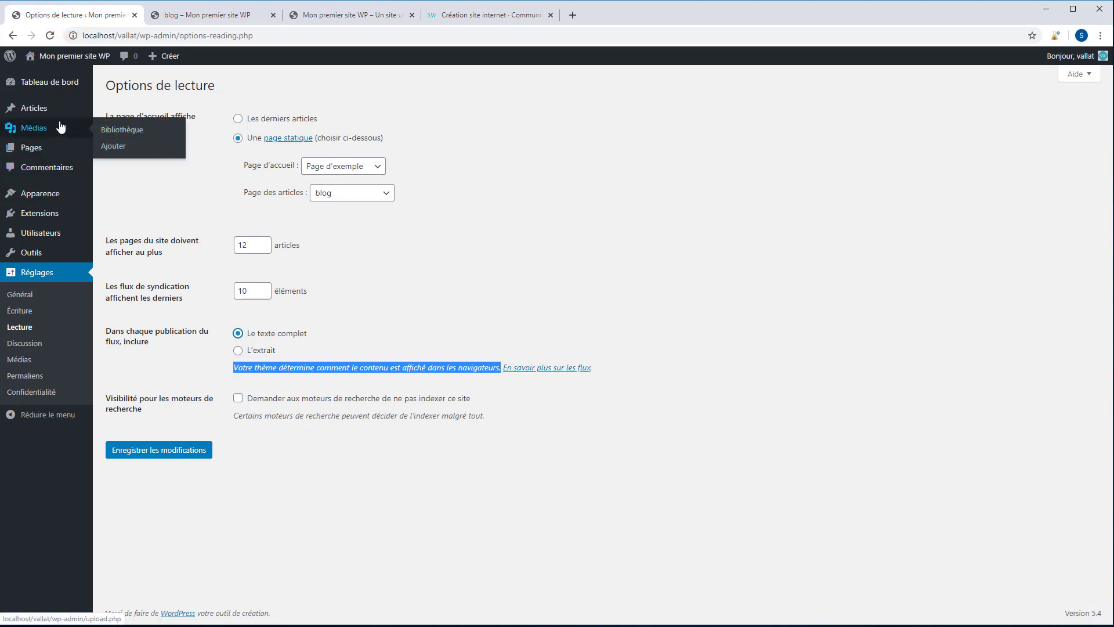
{"action": "mouse_move", "coordinate": [115, 110]}
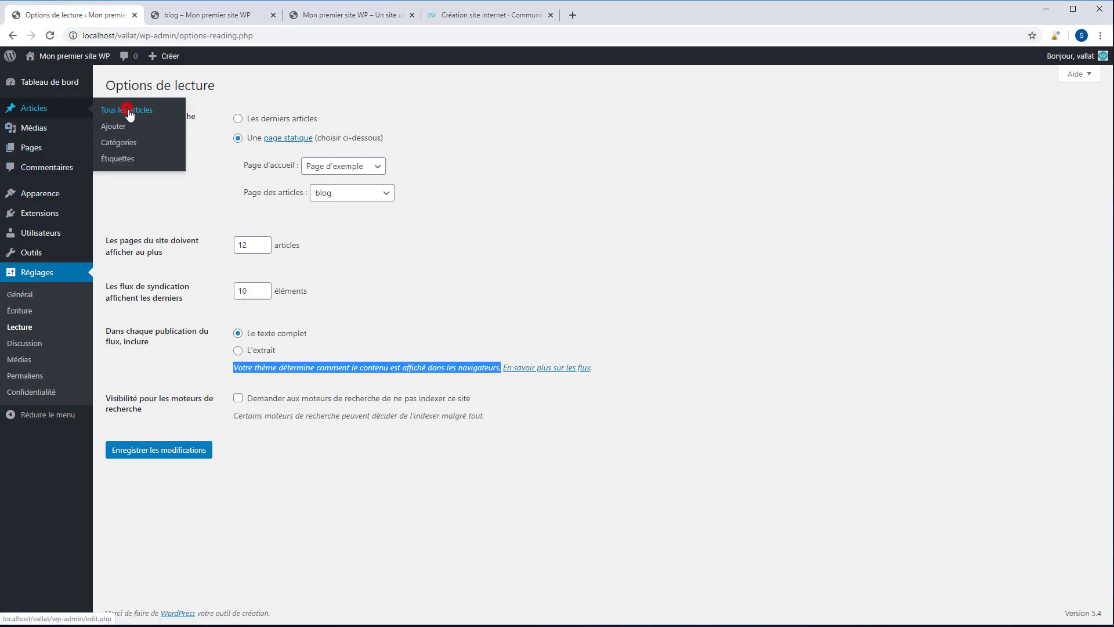
{"action": "left_click", "coordinate": [127, 112]}
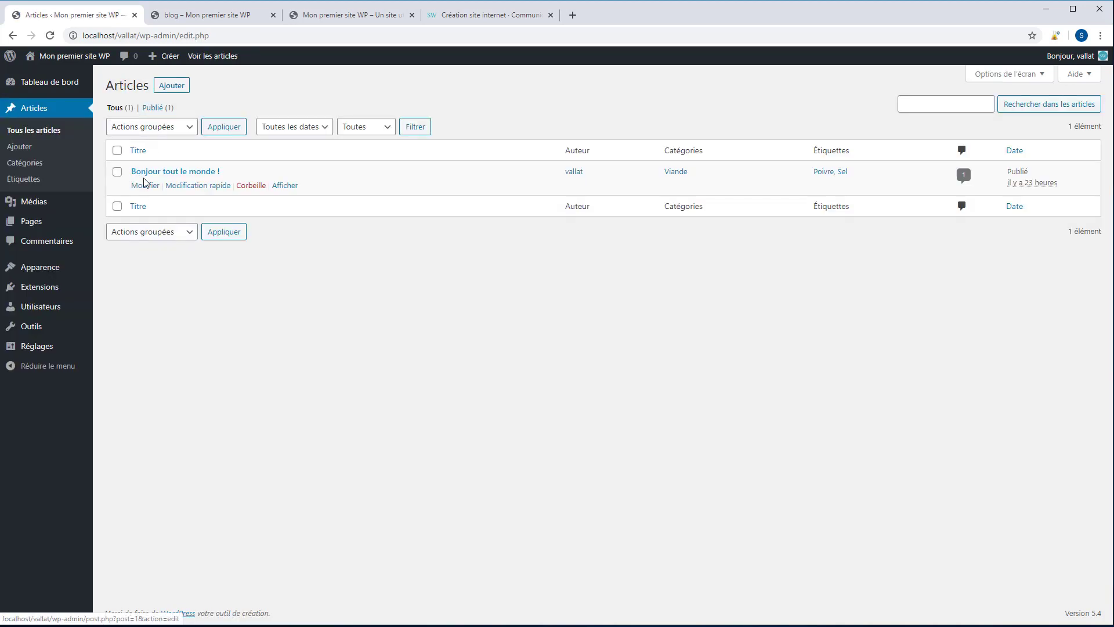
View the "Bonjour tout le monde !" article in the editor, return to the article list and look at the blog page's header.
{"action": "left_click", "coordinate": [145, 186]}
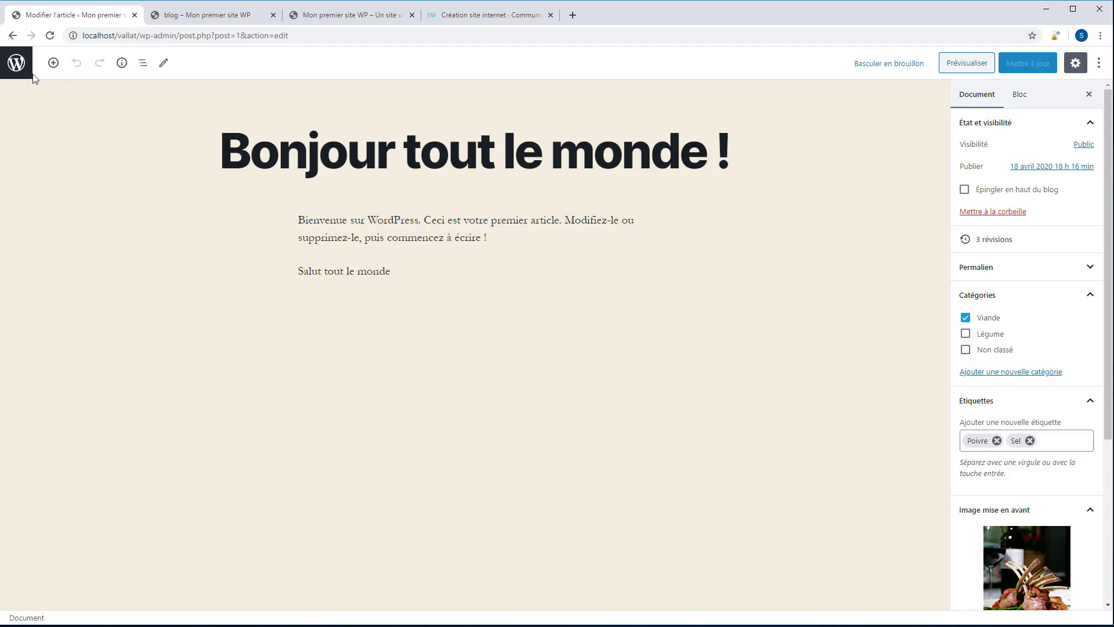
{"action": "left_click", "coordinate": [17, 64]}
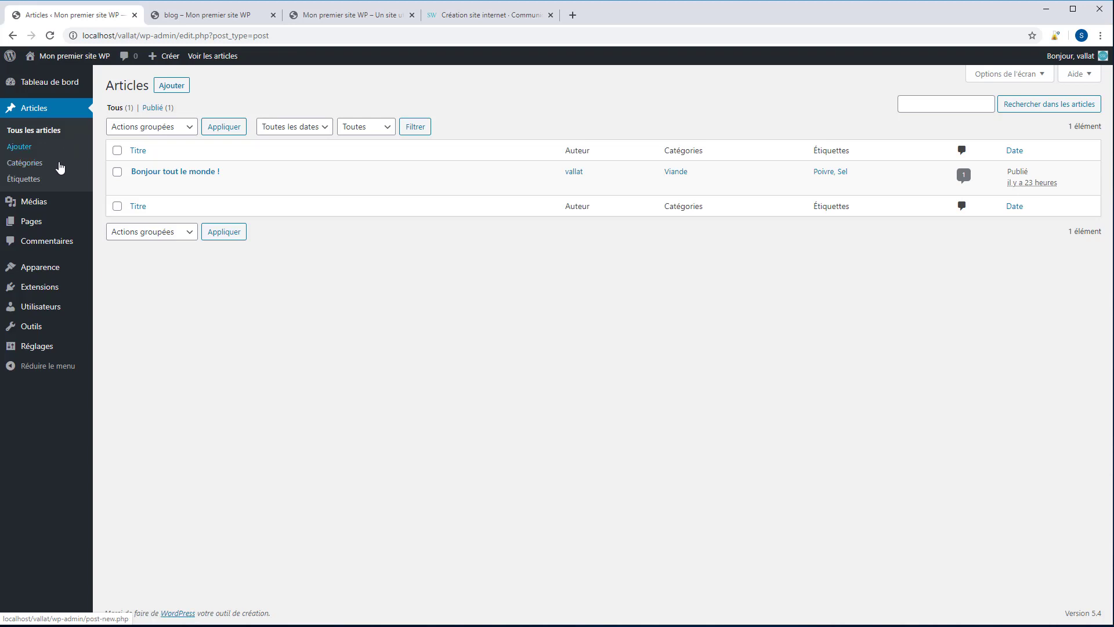
{"action": "mouse_move", "coordinate": [56, 210]}
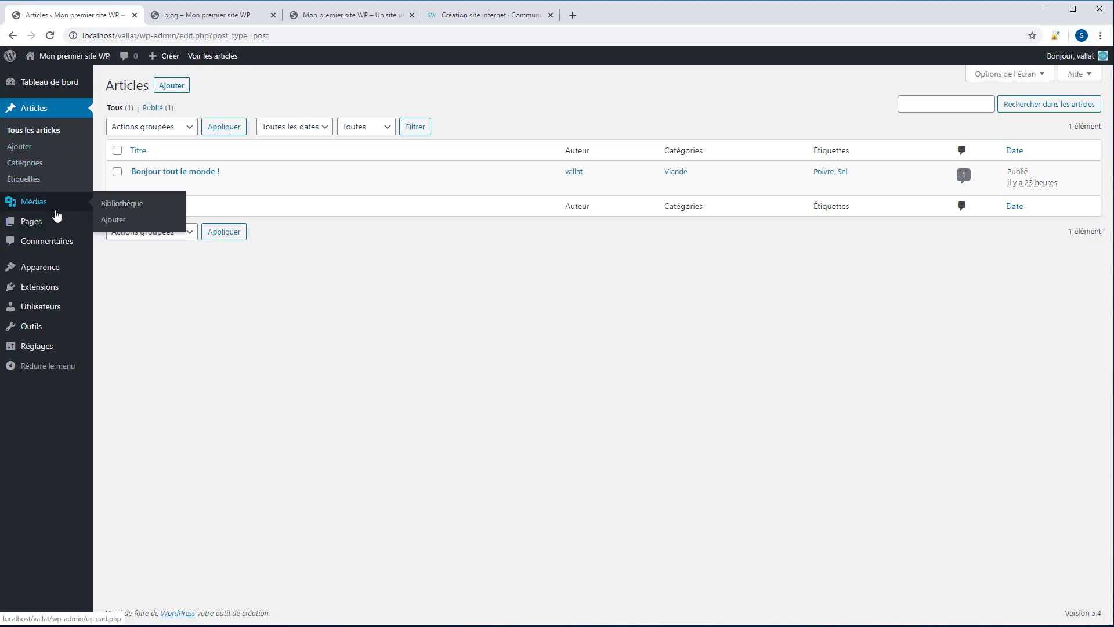
{"action": "left_click", "coordinate": [374, 17]}
{"action": "left_click", "coordinate": [231, 15]}
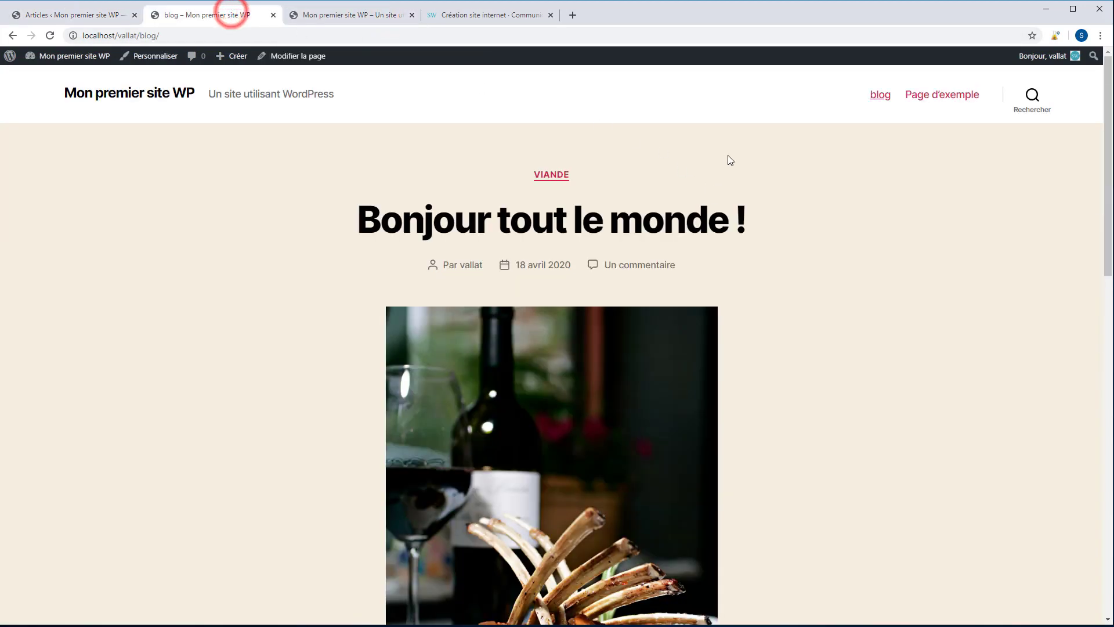
Create a new navigation menu named "principal" in the site's appearance settings.
{"action": "left_click", "coordinate": [100, 17]}
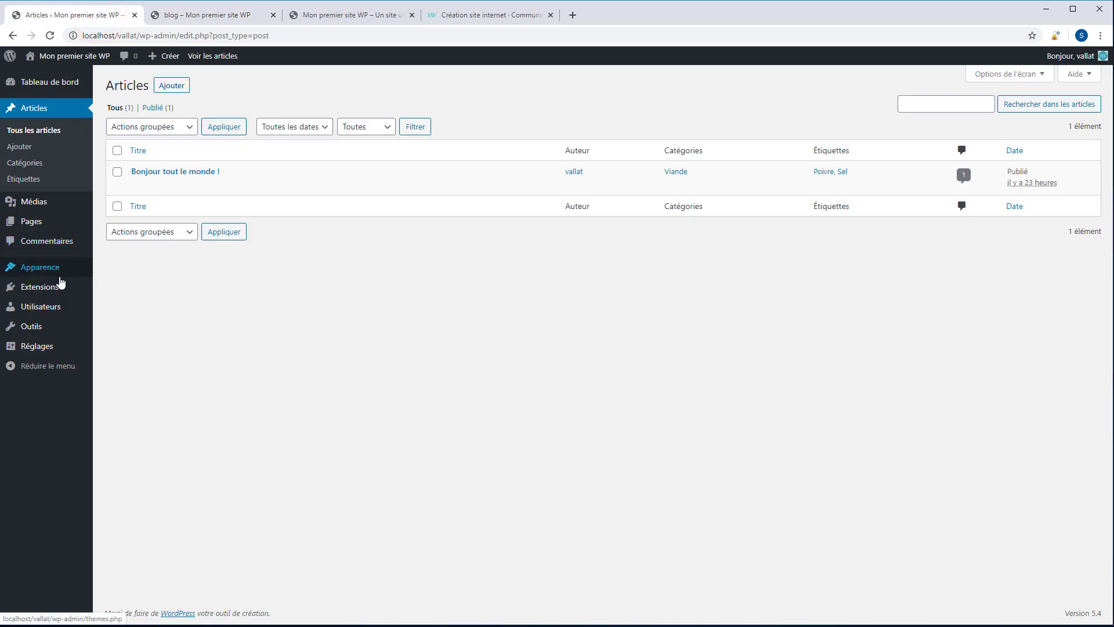
{"action": "mouse_move", "coordinate": [76, 217]}
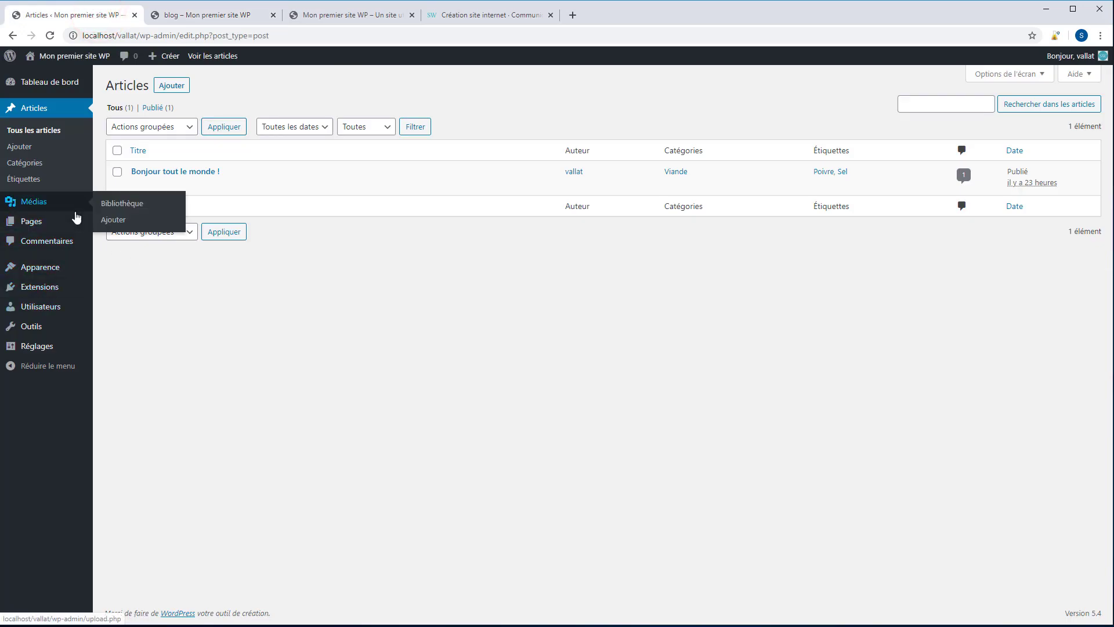
{"action": "mouse_move", "coordinate": [40, 298]}
{"action": "mouse_move", "coordinate": [39, 273]}
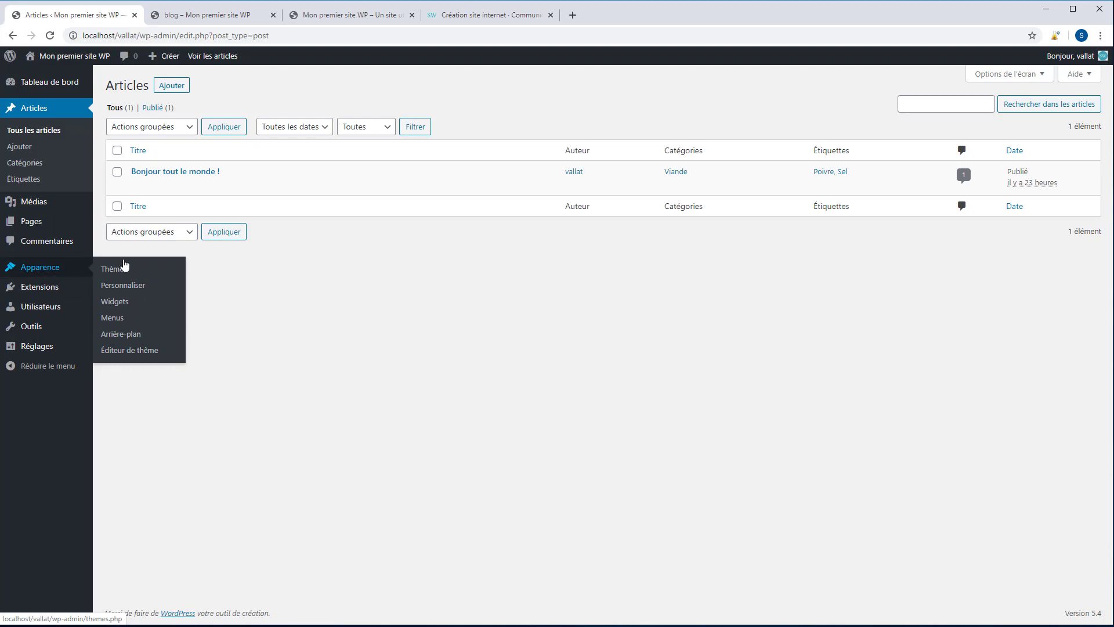
{"action": "left_click", "coordinate": [111, 321]}
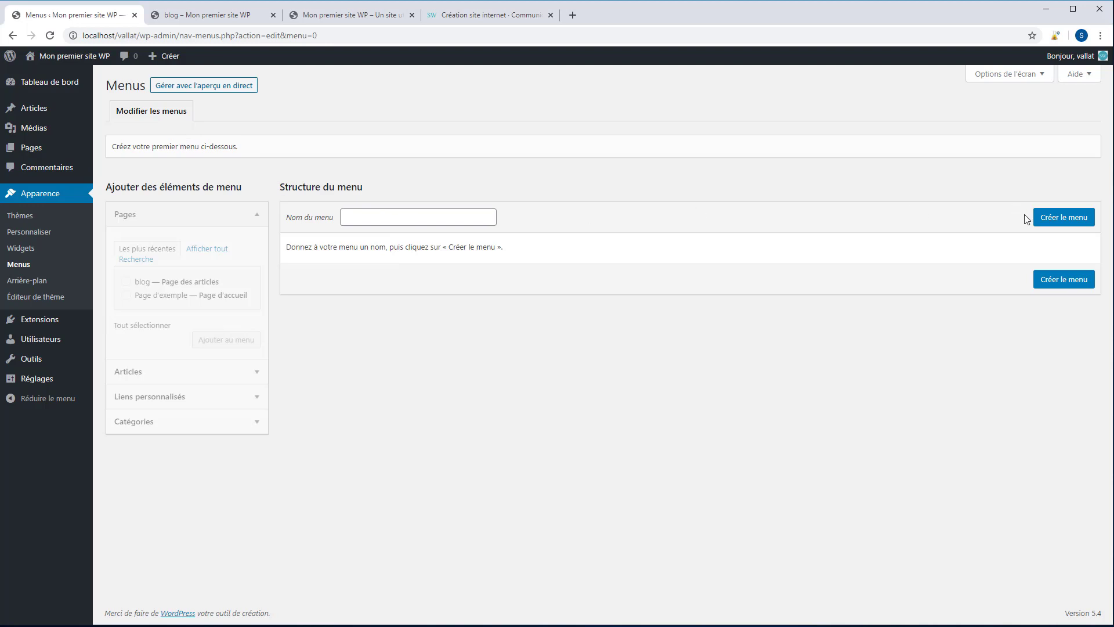
{"action": "left_click", "coordinate": [419, 224]}
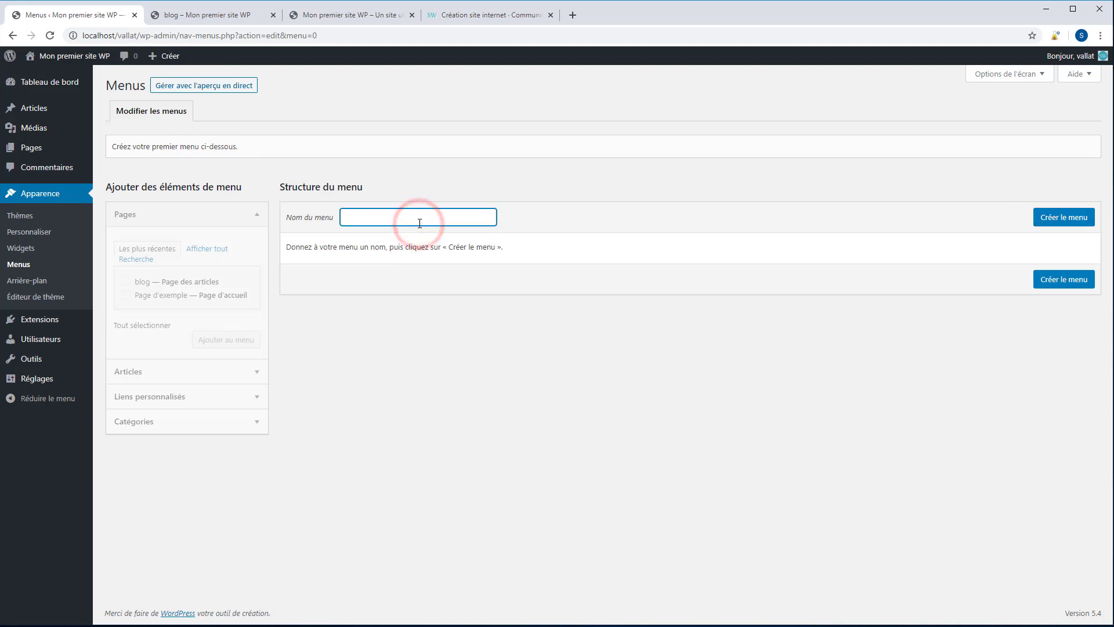
{"action": "type", "text": "principal"}
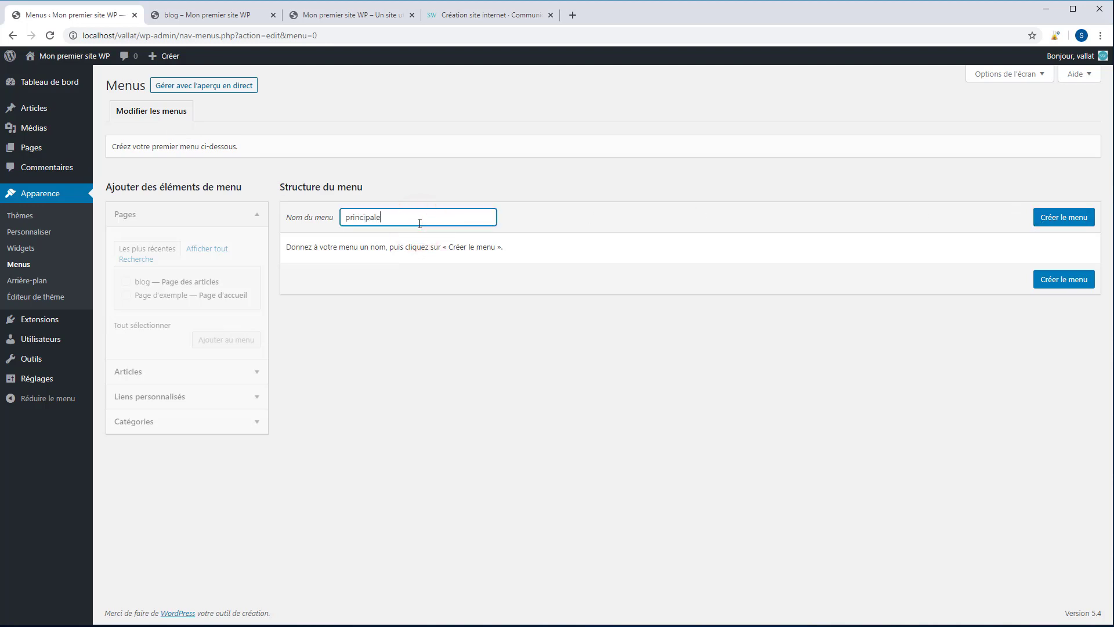
{"action": "left_click", "coordinate": [1074, 218]}
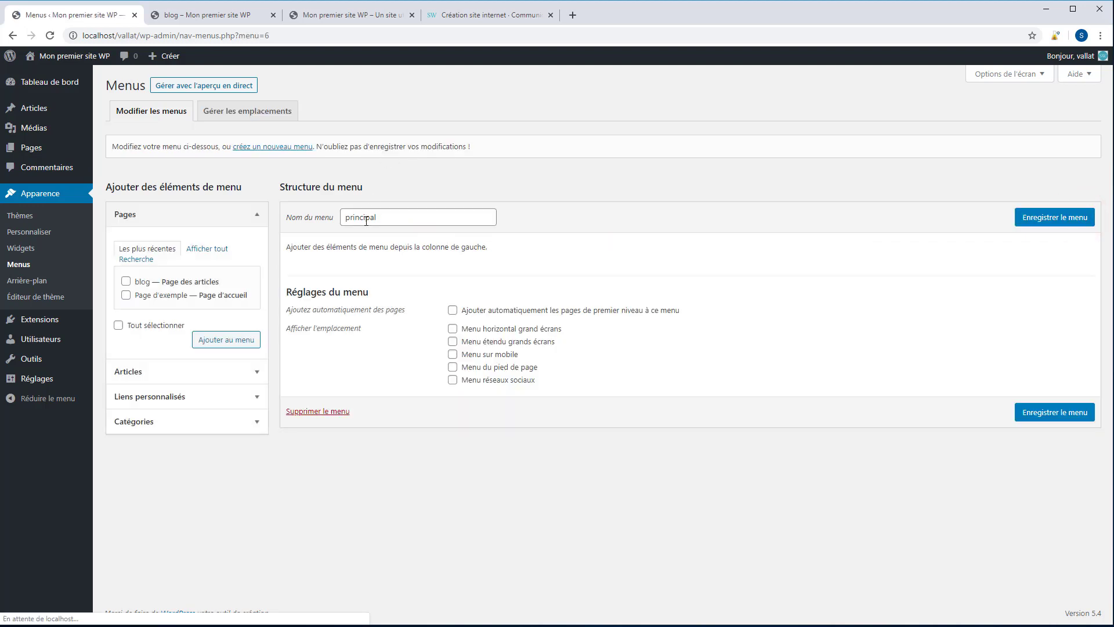
Add the "blog" and "Page d'exemple" pages to the "principal" menu.
{"action": "left_click", "coordinate": [126, 282]}
{"action": "left_click", "coordinate": [216, 340]}
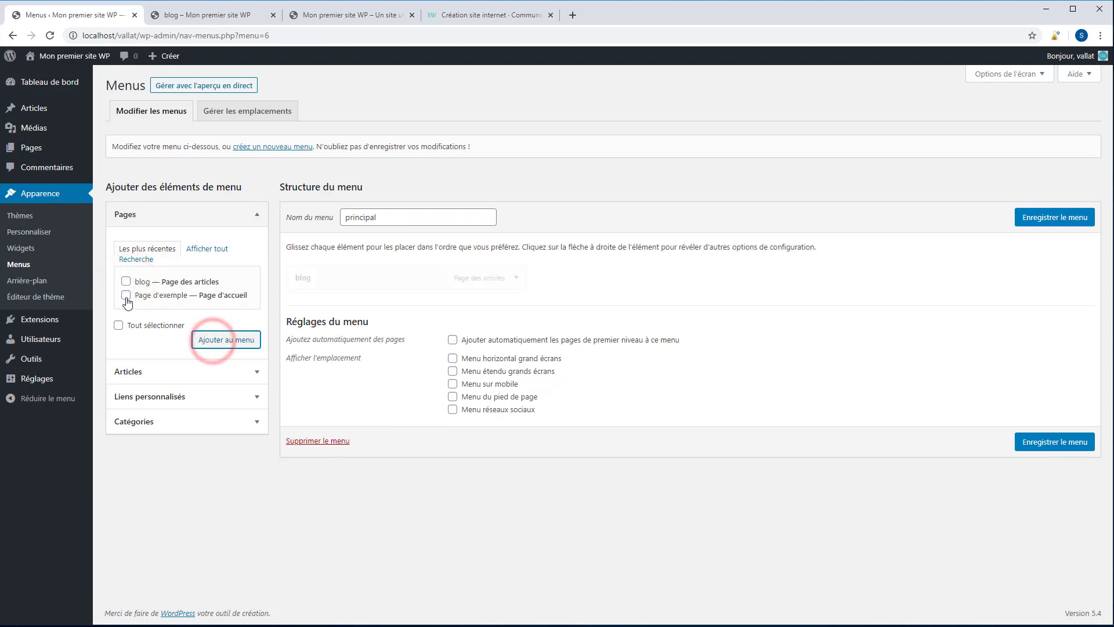
{"action": "left_click", "coordinate": [126, 295]}
{"action": "left_click", "coordinate": [225, 342]}
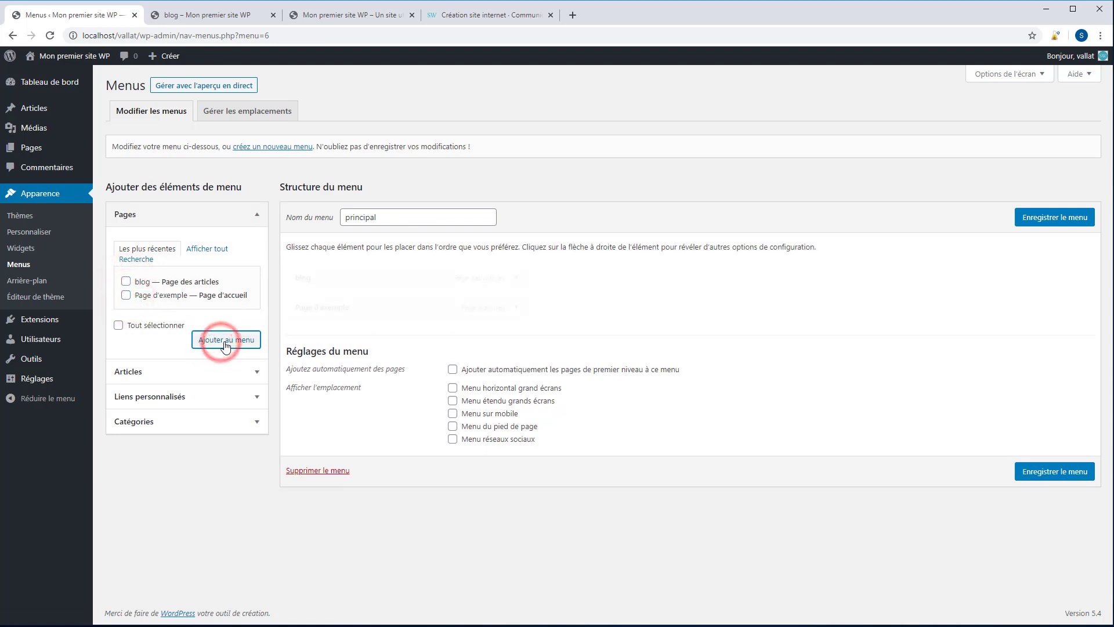
Set the menu items' navigation titles to "Mes articles" for blog and "Page d'accueil" for Page d'exemple, and save the menu.
{"action": "left_click", "coordinate": [517, 278]}
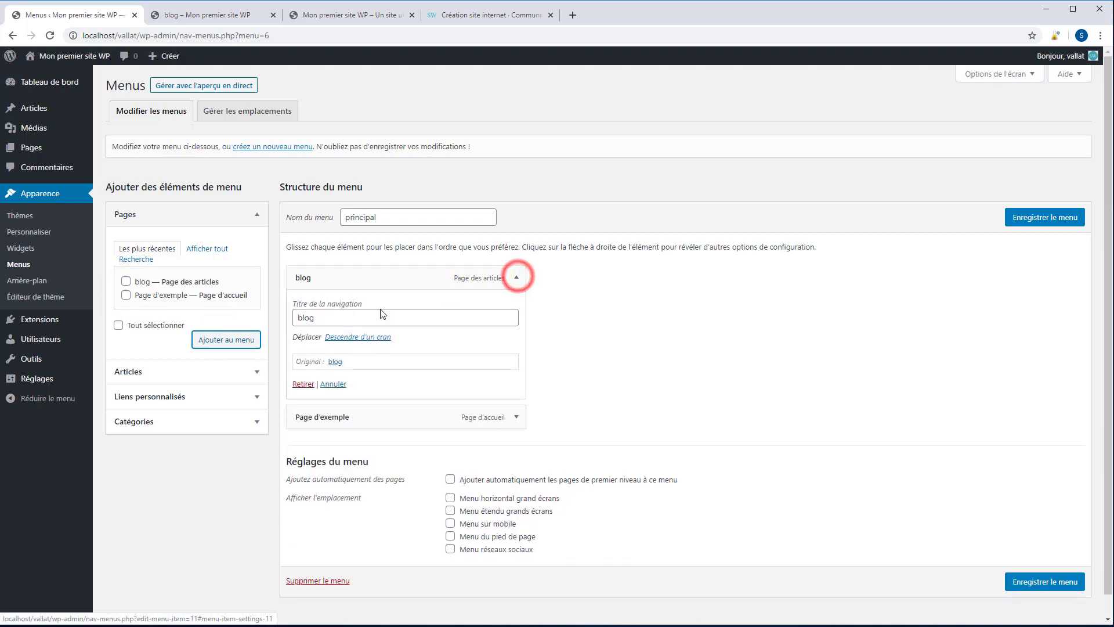
{"action": "double_click", "coordinate": [357, 317]}
{"action": "type", "text": "Mes articles"}
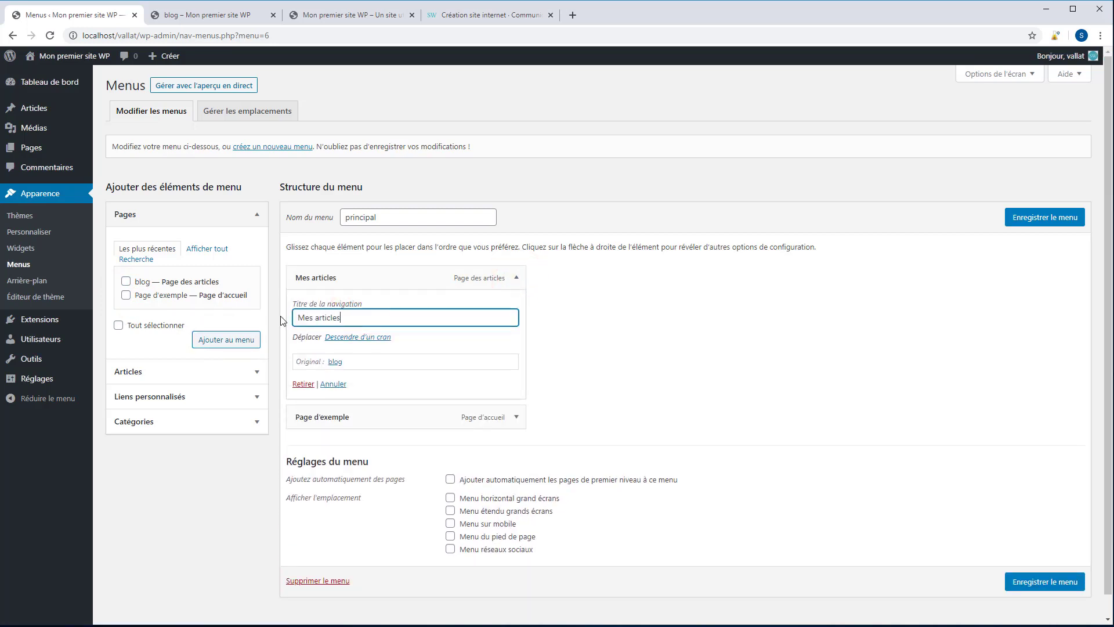
{"action": "left_click", "coordinate": [517, 277]}
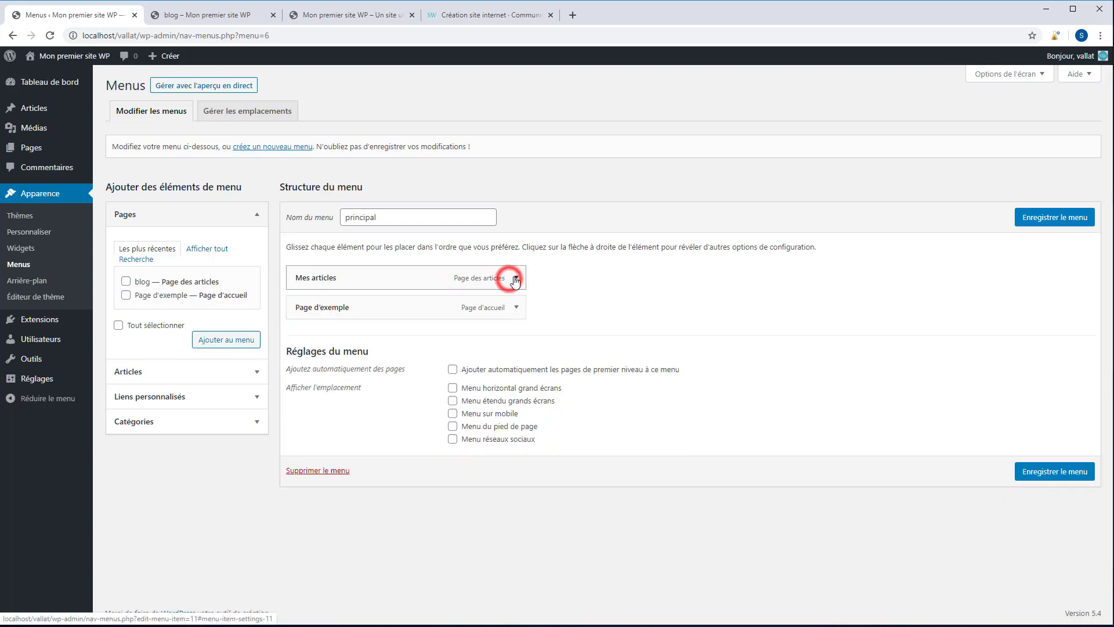
{"action": "left_click", "coordinate": [521, 307]}
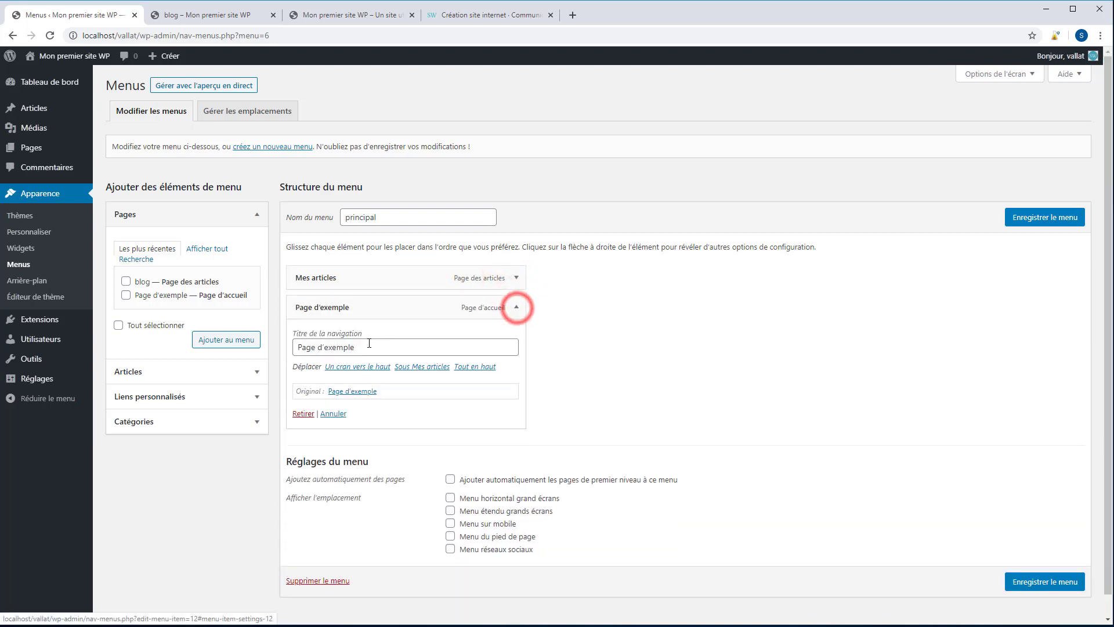
{"action": "left_click_drag", "start_coordinate": [368, 347], "coordinate": [224, 342]}
{"action": "type", "text": "Pa"}
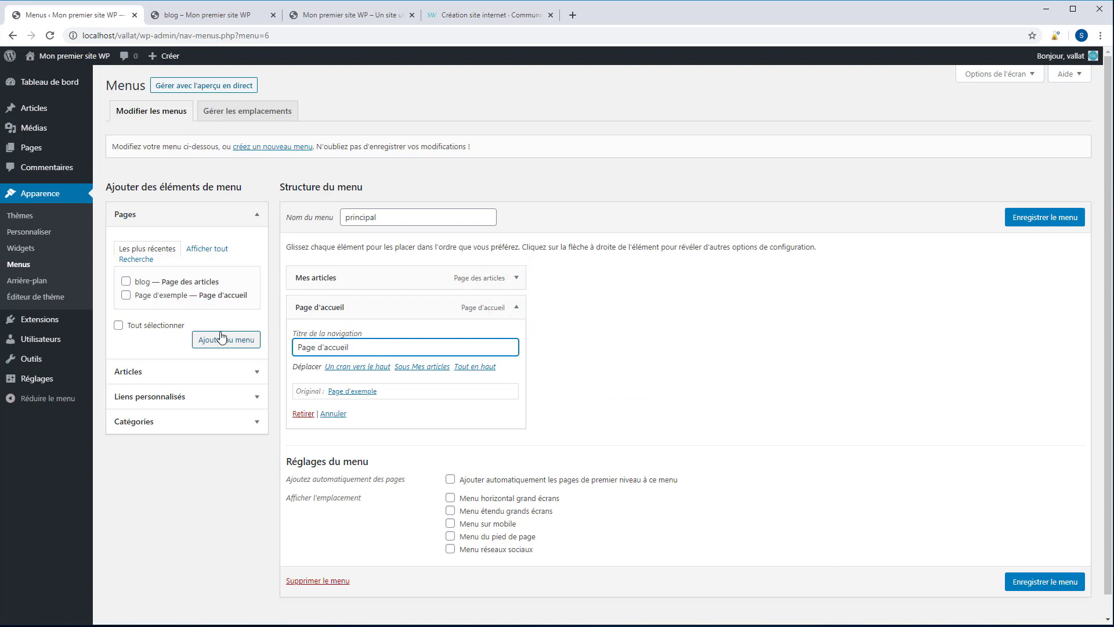
{"action": "left_click", "coordinate": [1050, 216]}
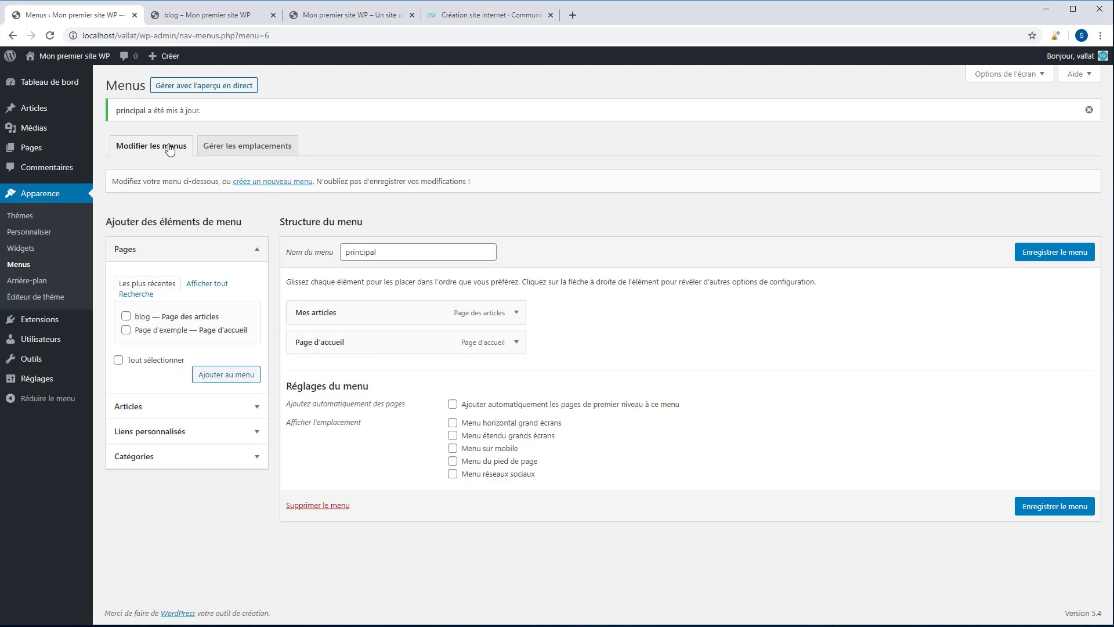
Assign the "principal" menu to the large-screen horizontal, large-screen expanded and mobile locations, and save the changes.
{"action": "left_click", "coordinate": [232, 146]}
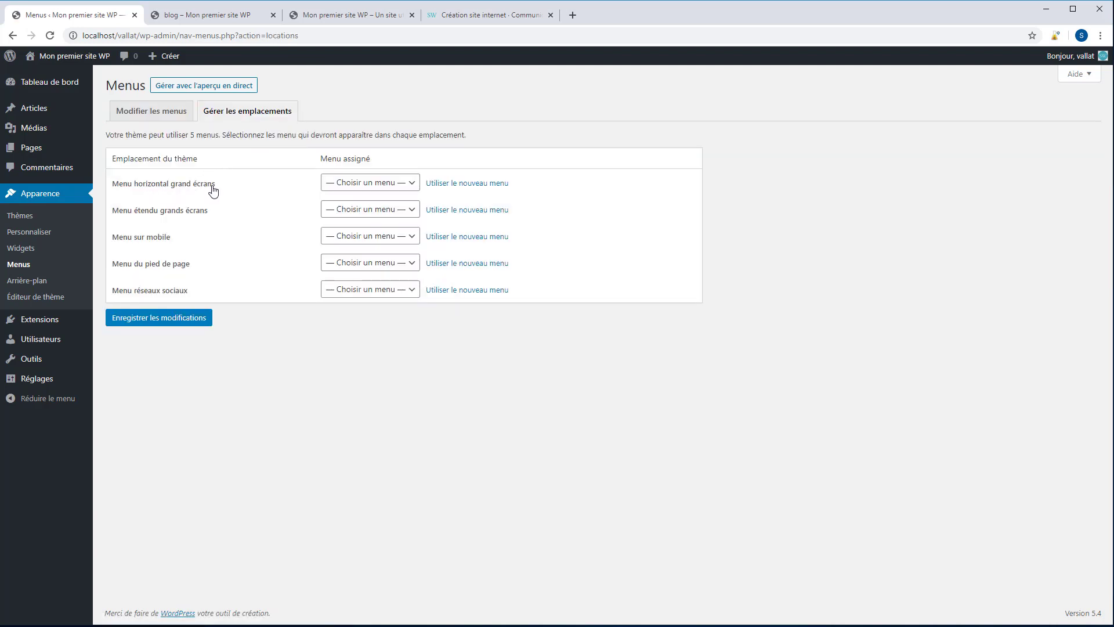
{"action": "left_click", "coordinate": [368, 181]}
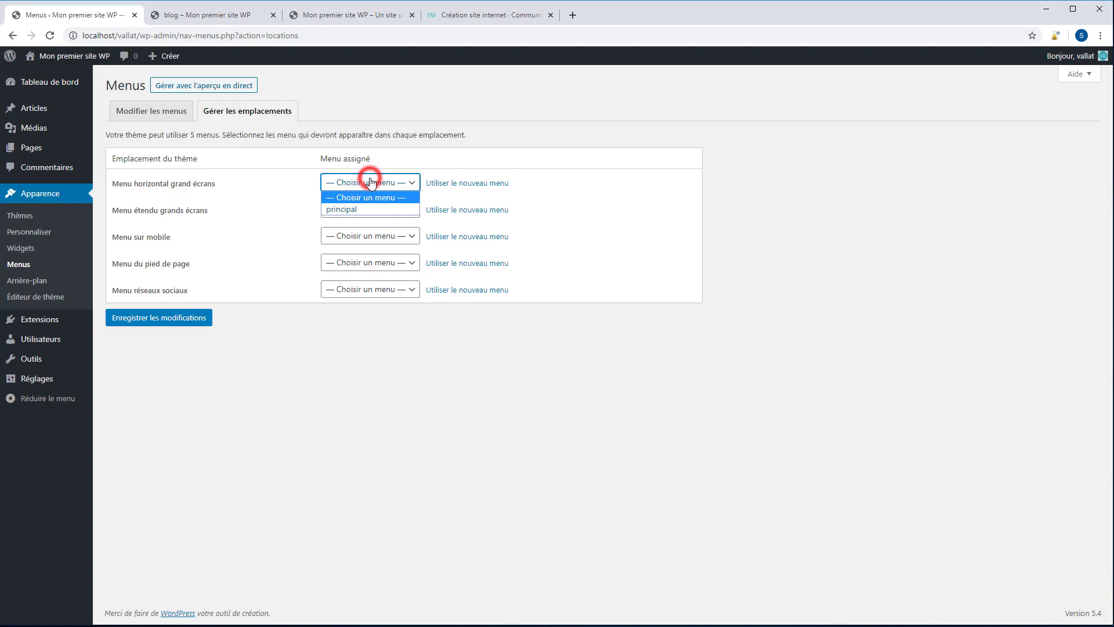
{"action": "left_click", "coordinate": [354, 210]}
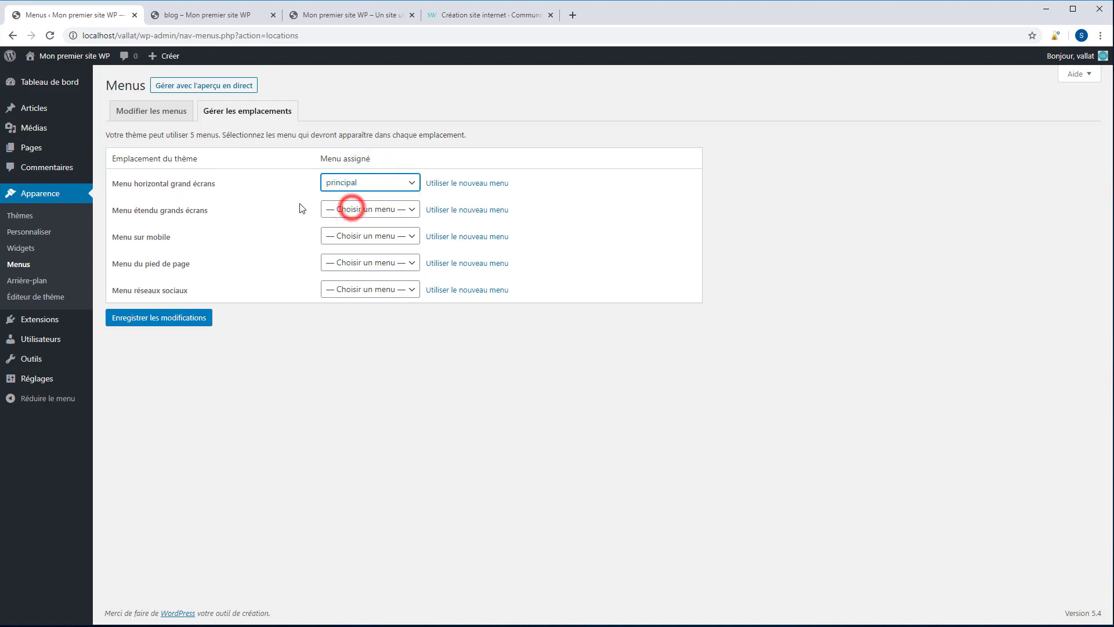
{"action": "left_click", "coordinate": [334, 208]}
{"action": "left_click", "coordinate": [338, 232]}
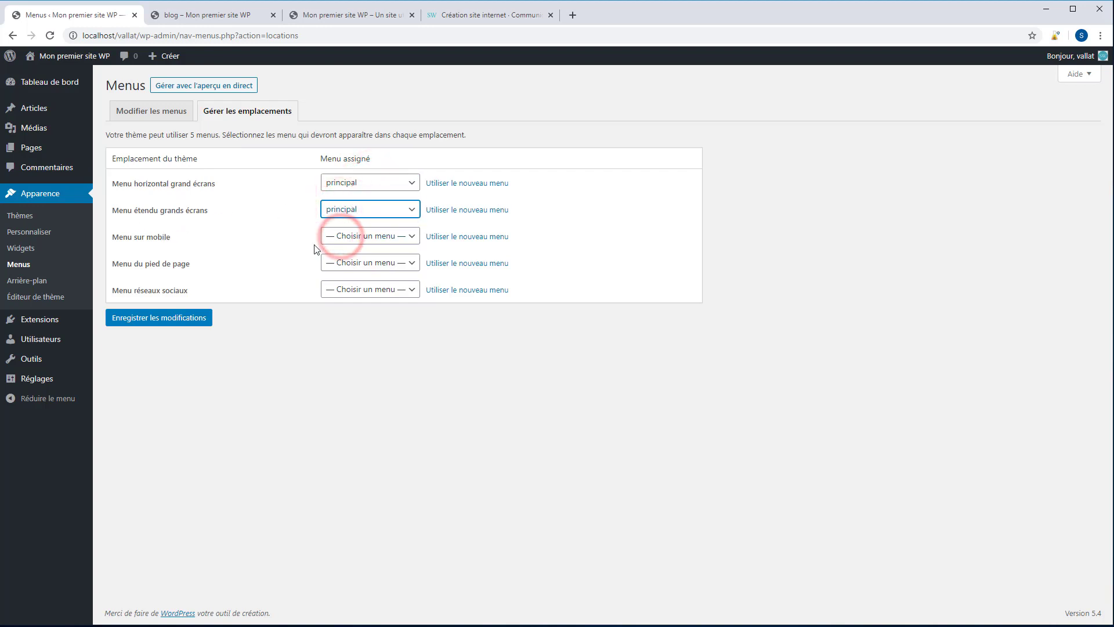
{"action": "left_click", "coordinate": [345, 238]}
{"action": "left_click", "coordinate": [346, 260]}
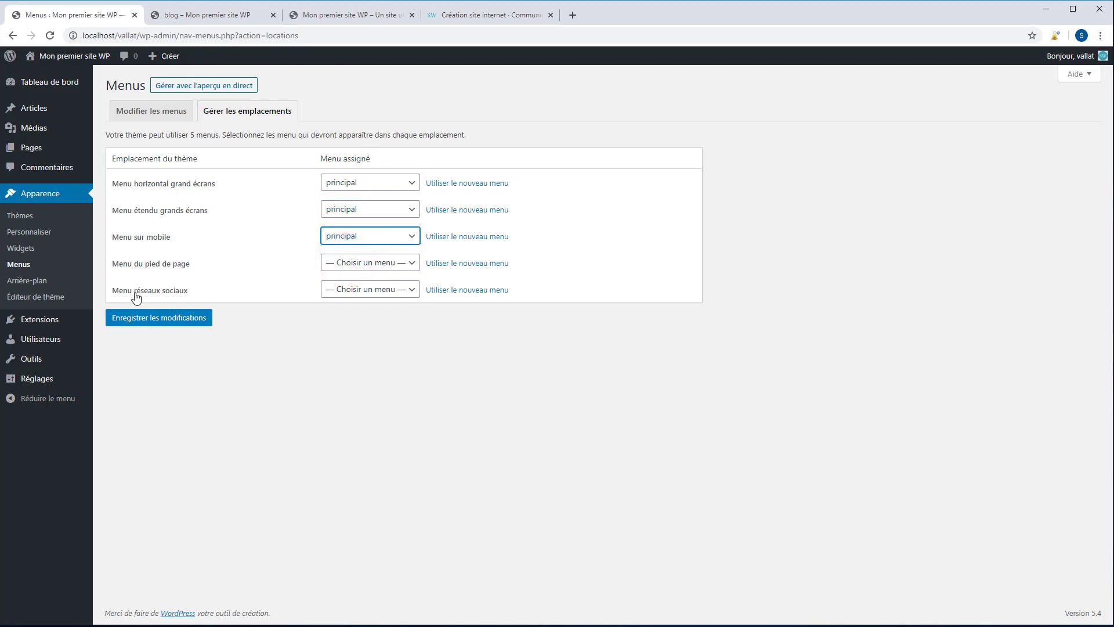
{"action": "left_click", "coordinate": [162, 321]}
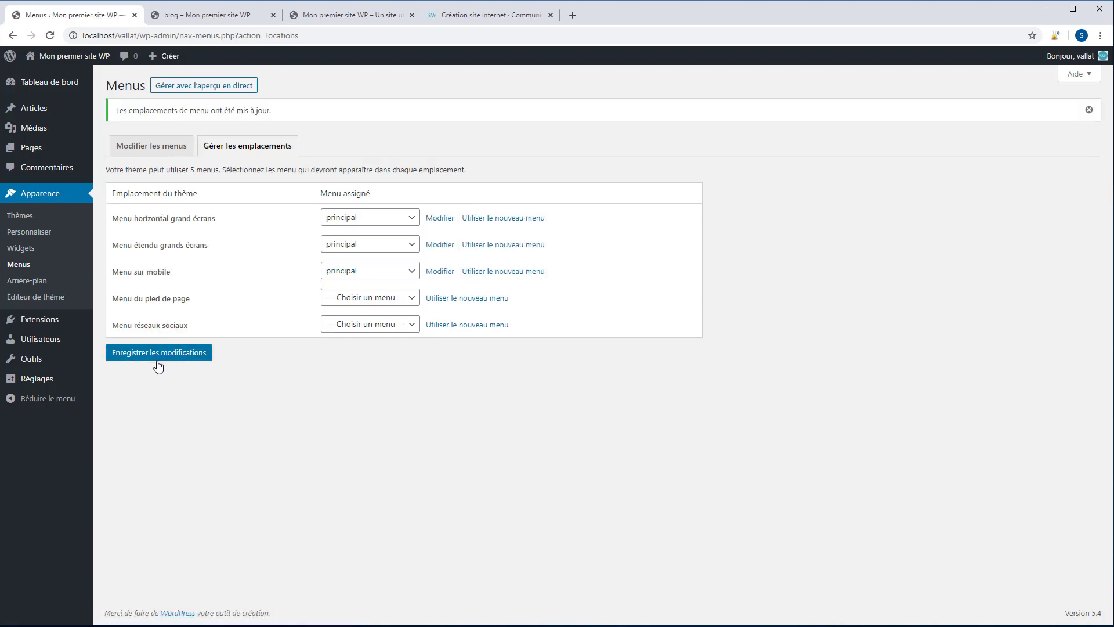
Reload the blog page and check the header navigation and the expanded menu.
{"action": "left_click", "coordinate": [196, 15]}
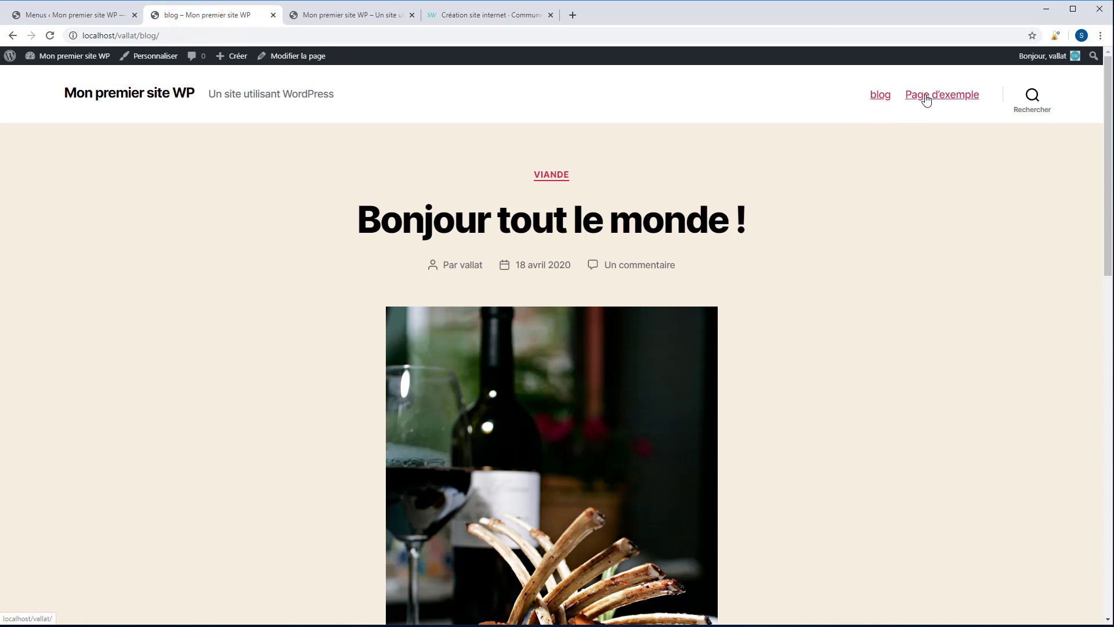
{"action": "left_click", "coordinate": [50, 36]}
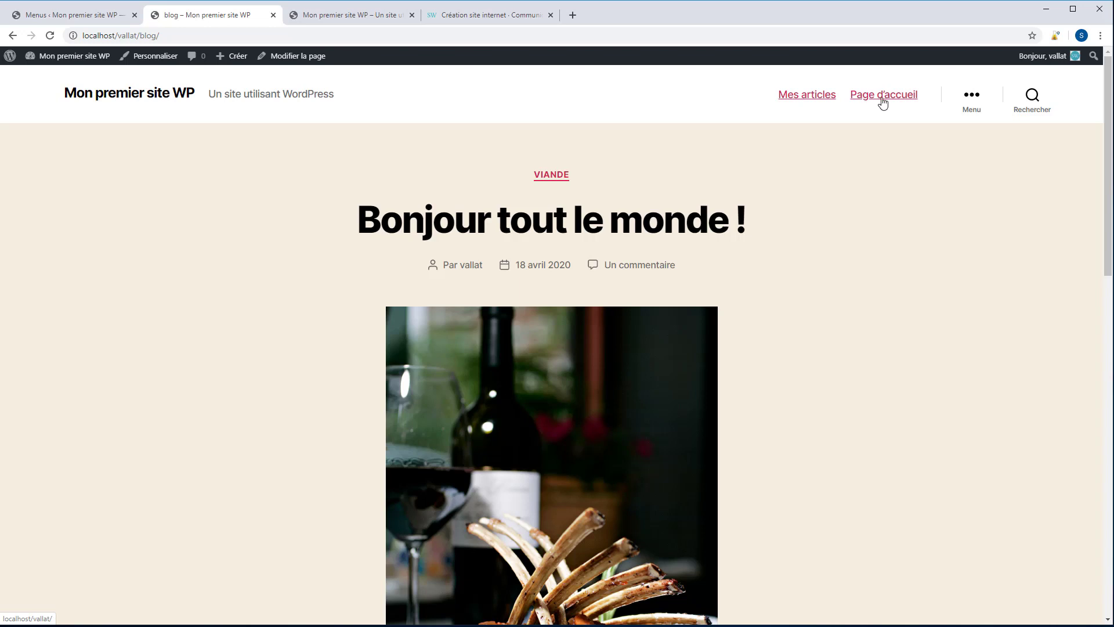
{"action": "left_click", "coordinate": [976, 102]}
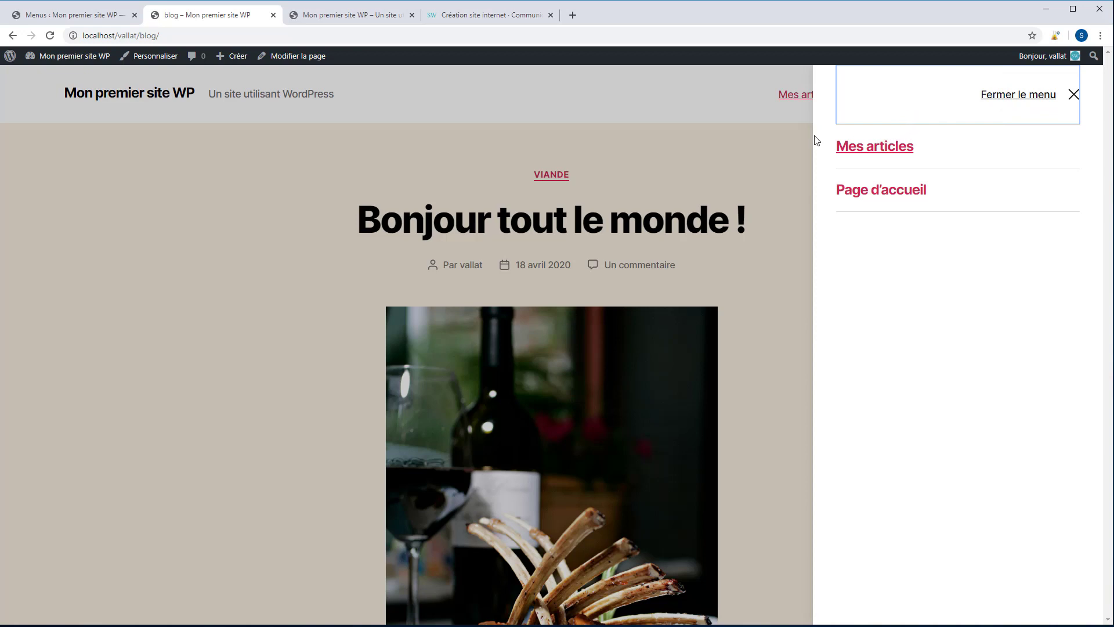
{"action": "left_click", "coordinate": [1073, 96]}
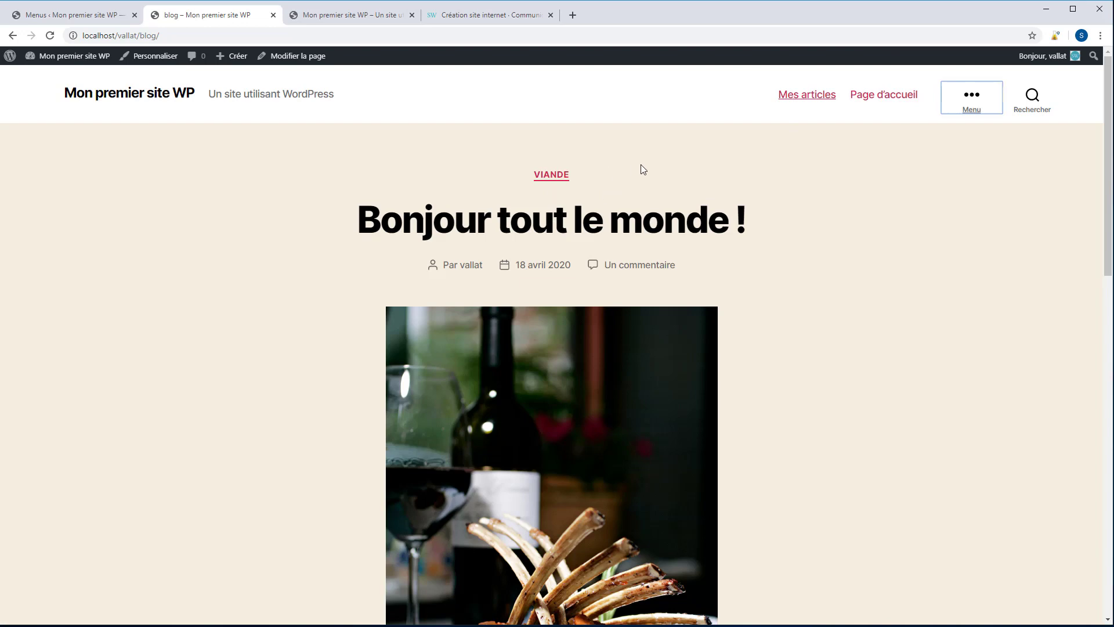
Examine the blog page's footer blocks and compare them with the Pied de page areas in the widget settings.
{"action": "scroll", "coordinate": [808, 190], "scroll_direction": "down", "scroll_amount": 15}
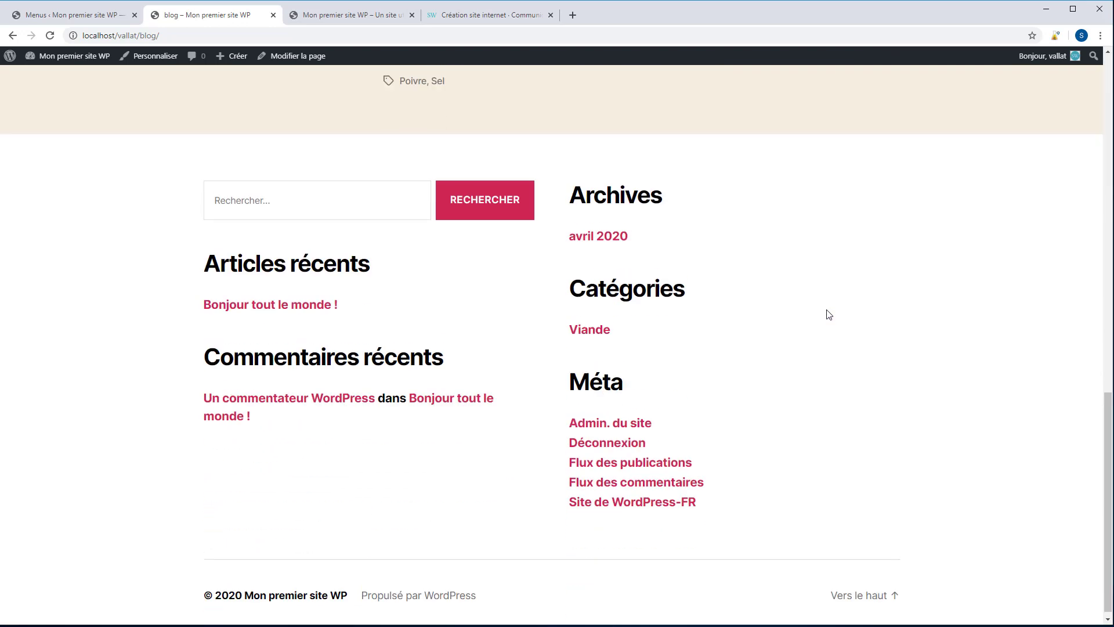
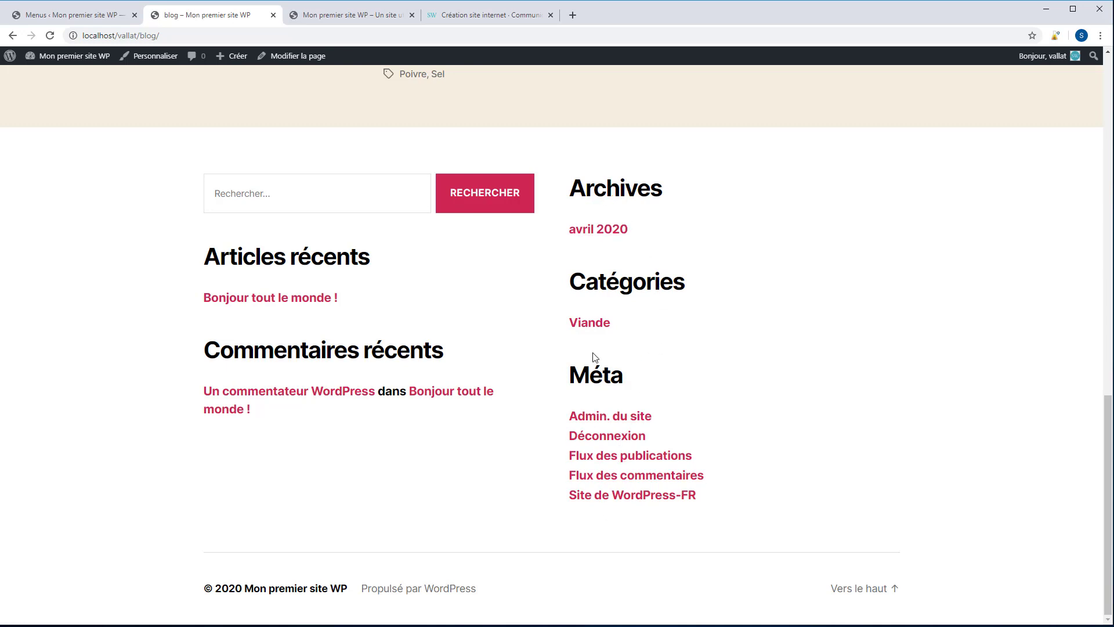
{"action": "left_click", "coordinate": [88, 10]}
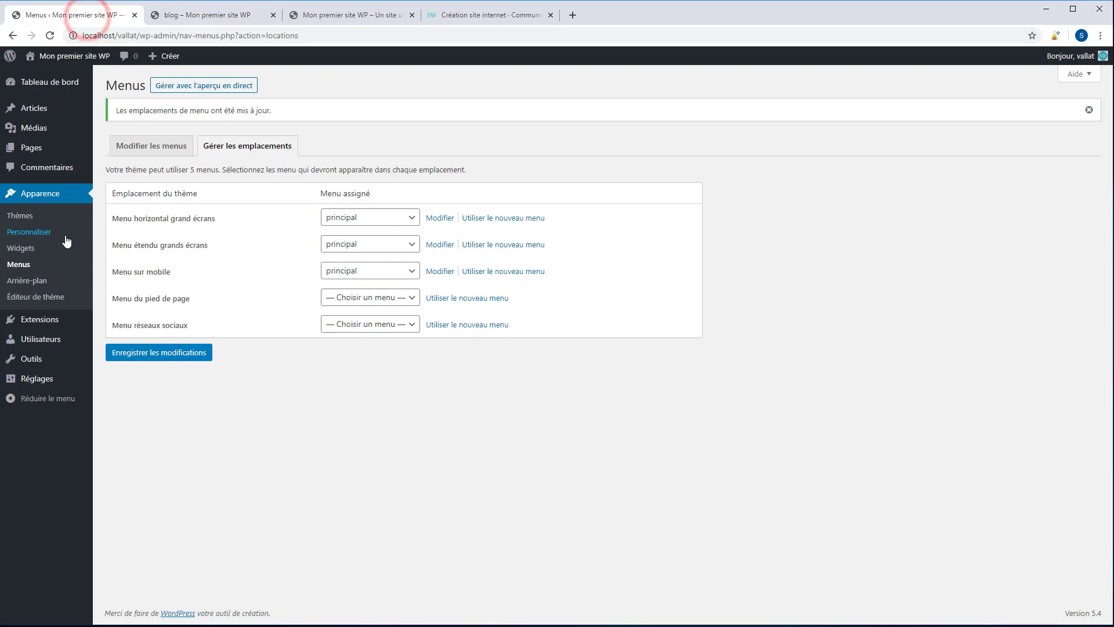
{"action": "left_click", "coordinate": [22, 252]}
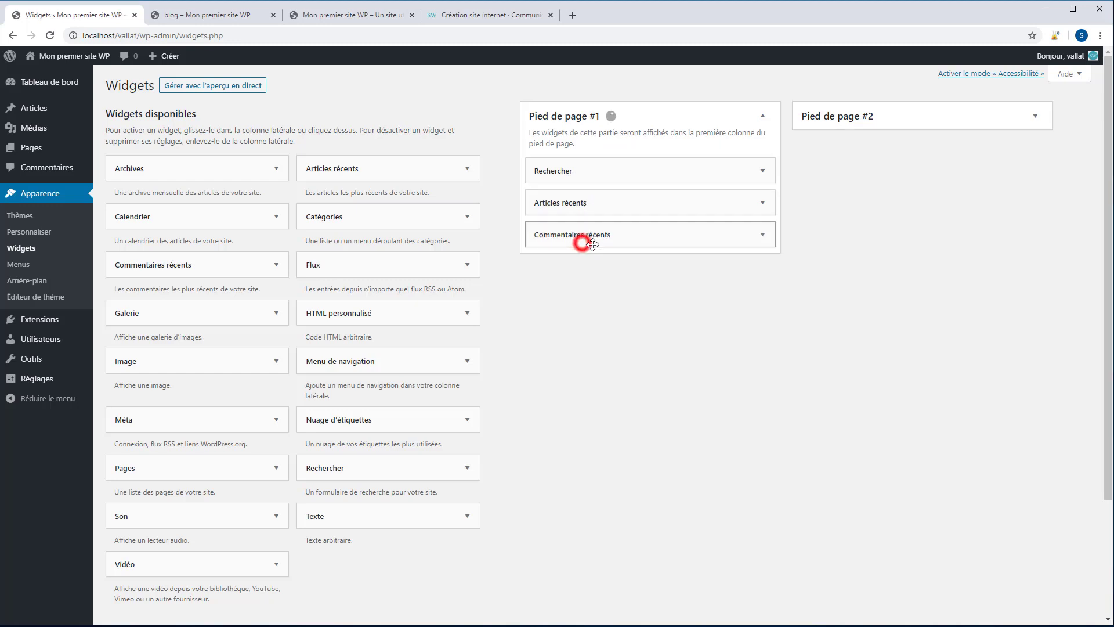
{"action": "left_click", "coordinate": [227, 17]}
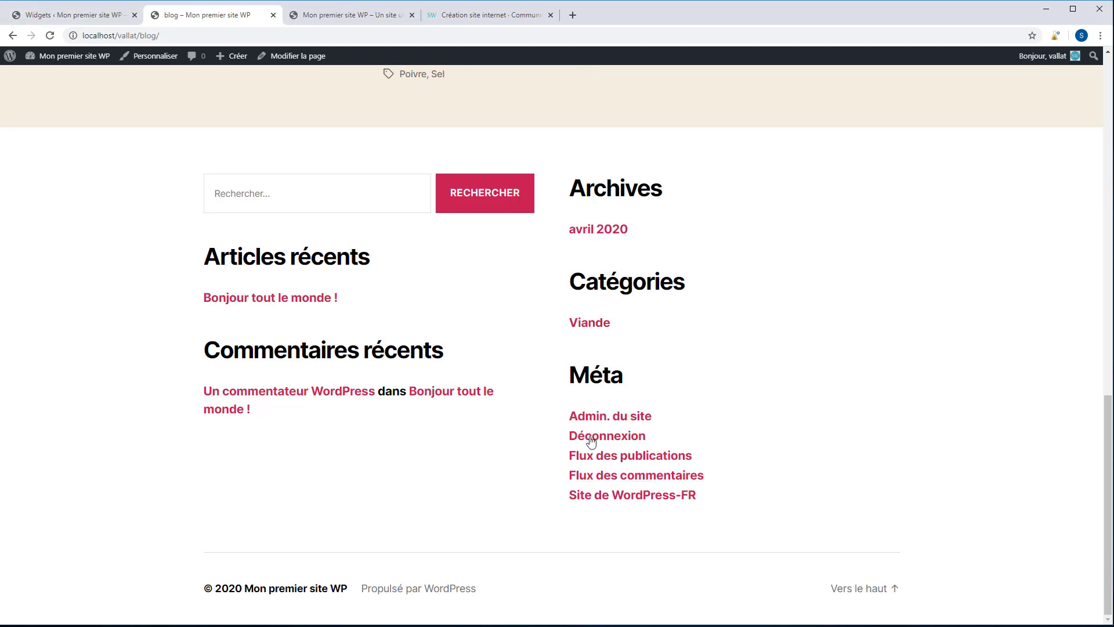
Delete the Méta widget from Pied de page #2 and reload the blog page to check its footer.
{"action": "left_click", "coordinate": [87, 15]}
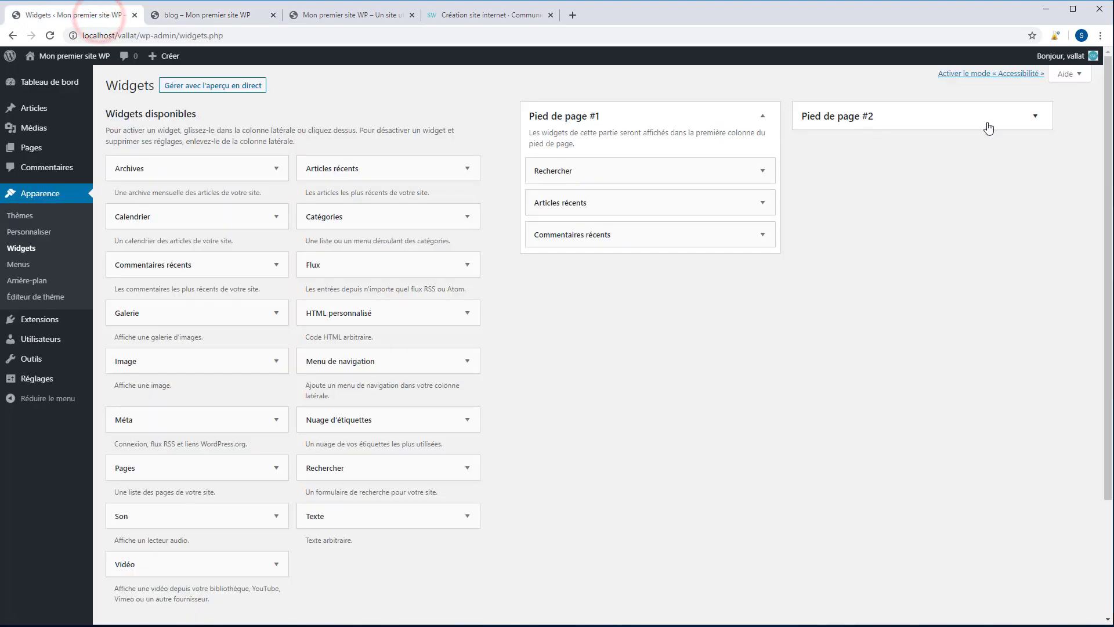
{"action": "left_click", "coordinate": [1033, 119]}
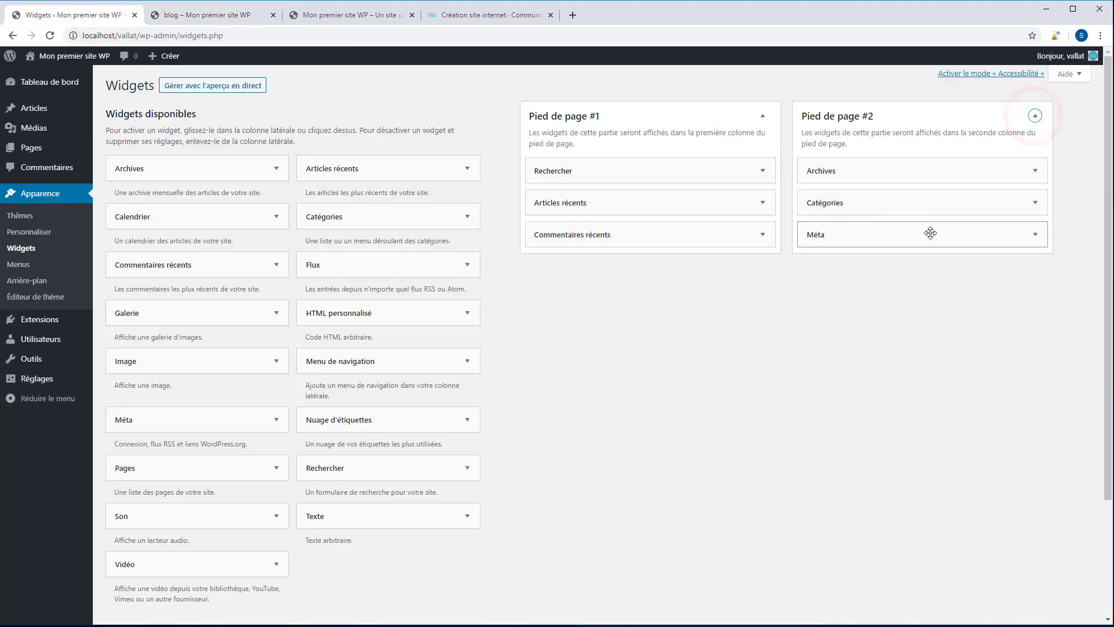
{"action": "left_click", "coordinate": [1034, 237]}
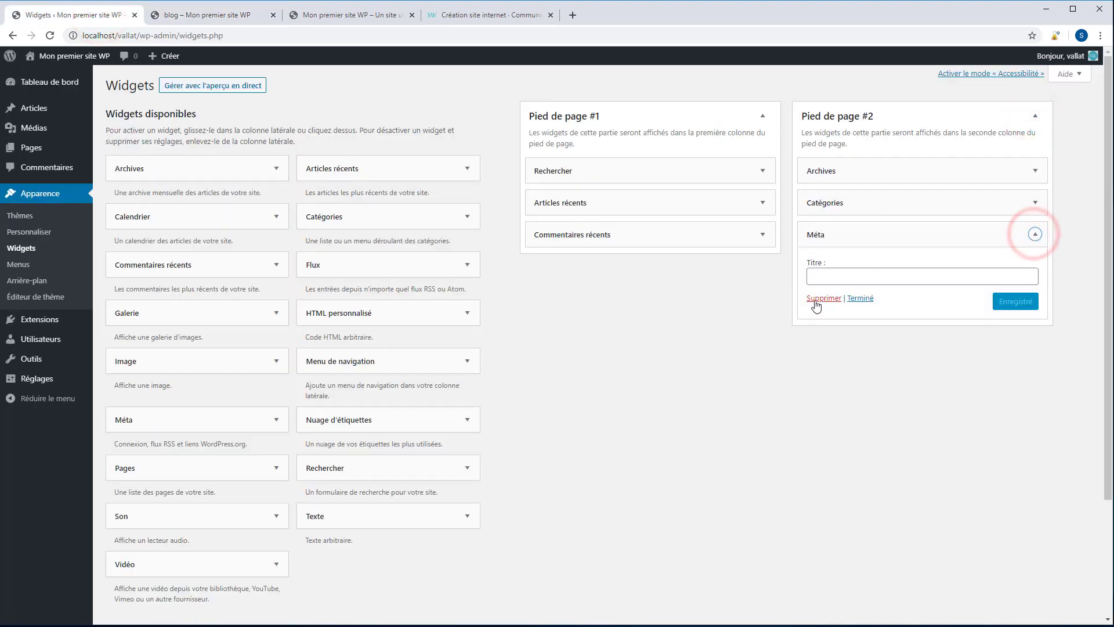
{"action": "left_click", "coordinate": [817, 299]}
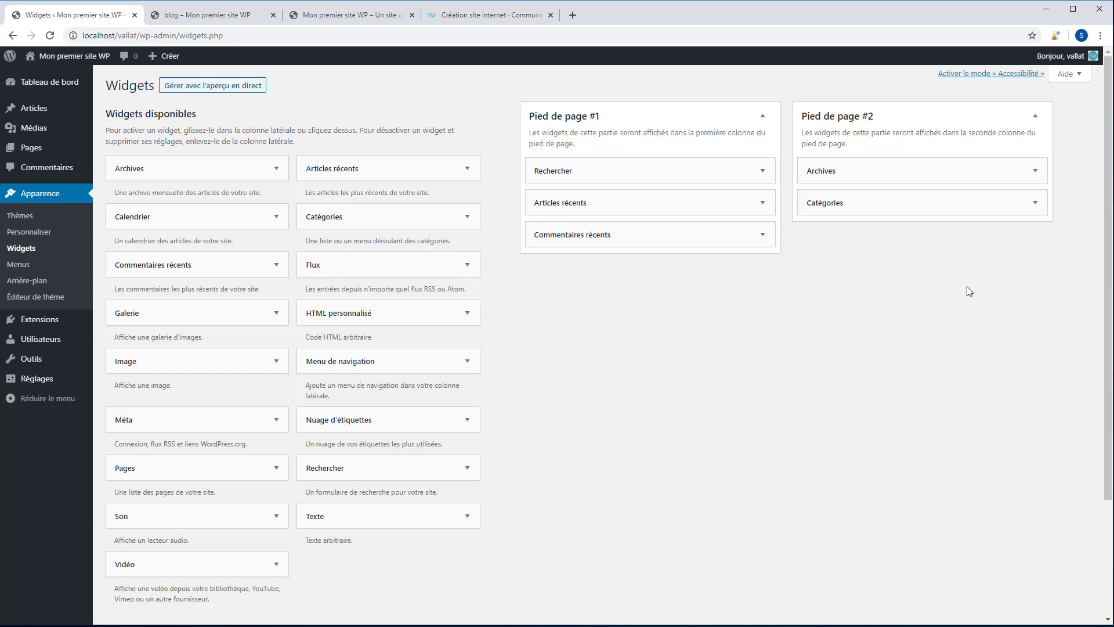
{"action": "left_click", "coordinate": [194, 14]}
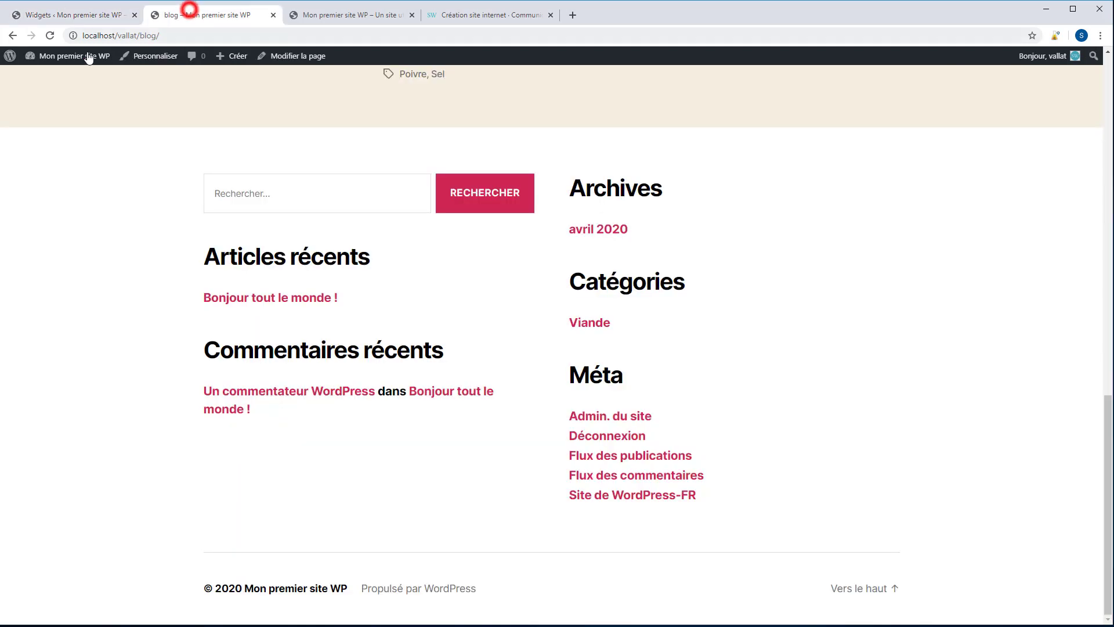
{"action": "left_click", "coordinate": [50, 35]}
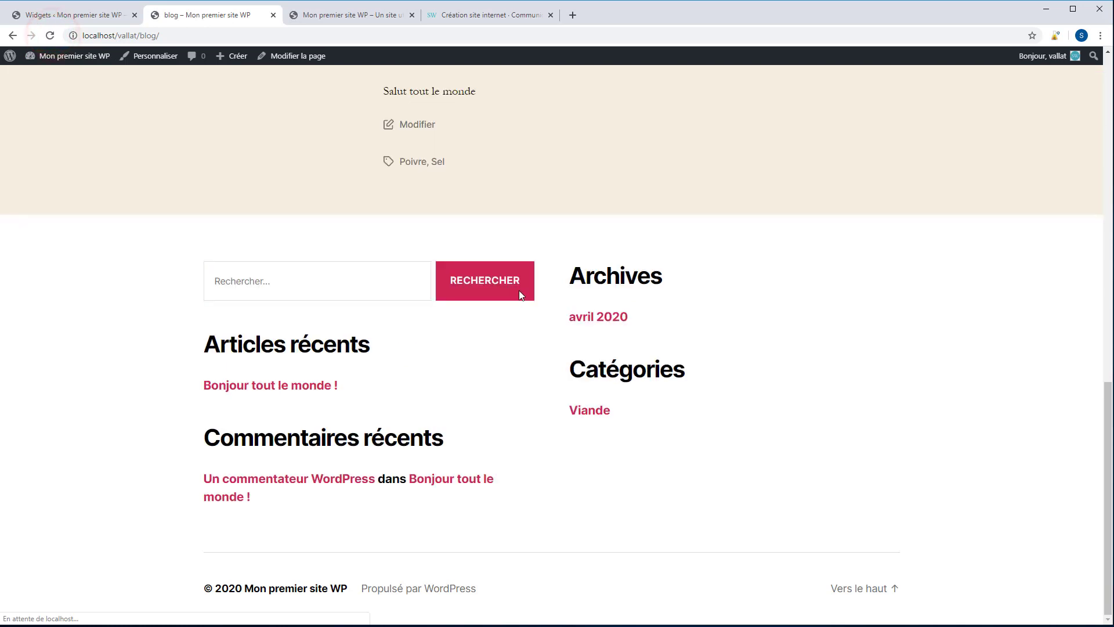
Add an HTML personnalisé widget above Archives in Pied de page #2, with the title "ceci est un titre".
{"action": "left_click", "coordinate": [73, 17]}
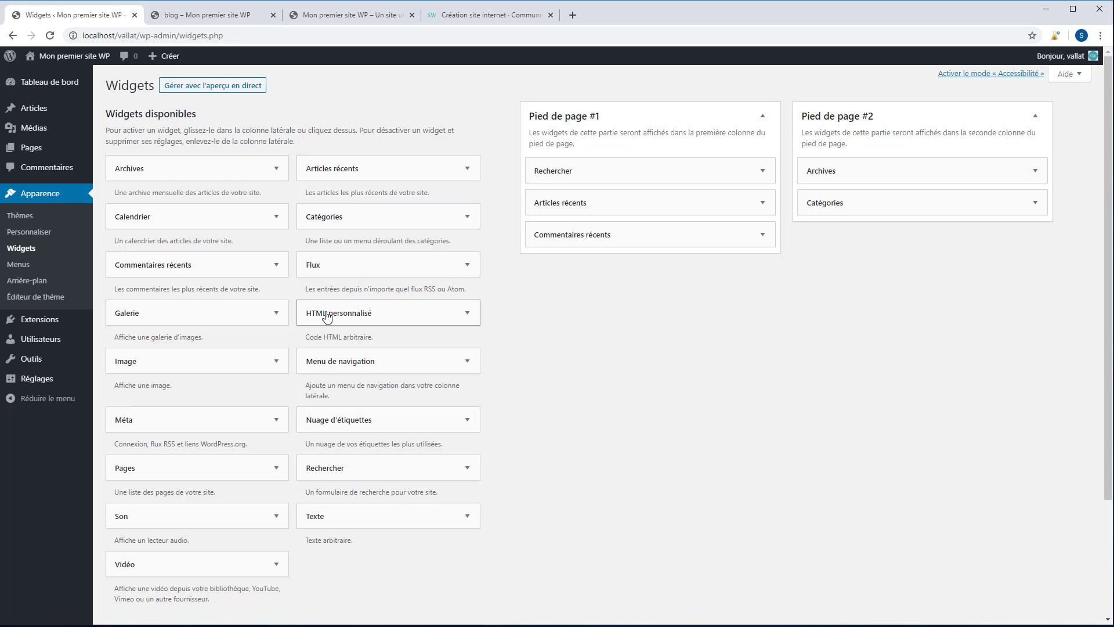
{"action": "left_click_drag", "start_coordinate": [330, 316], "coordinate": [864, 181]}
{"action": "left_click", "coordinate": [839, 211]}
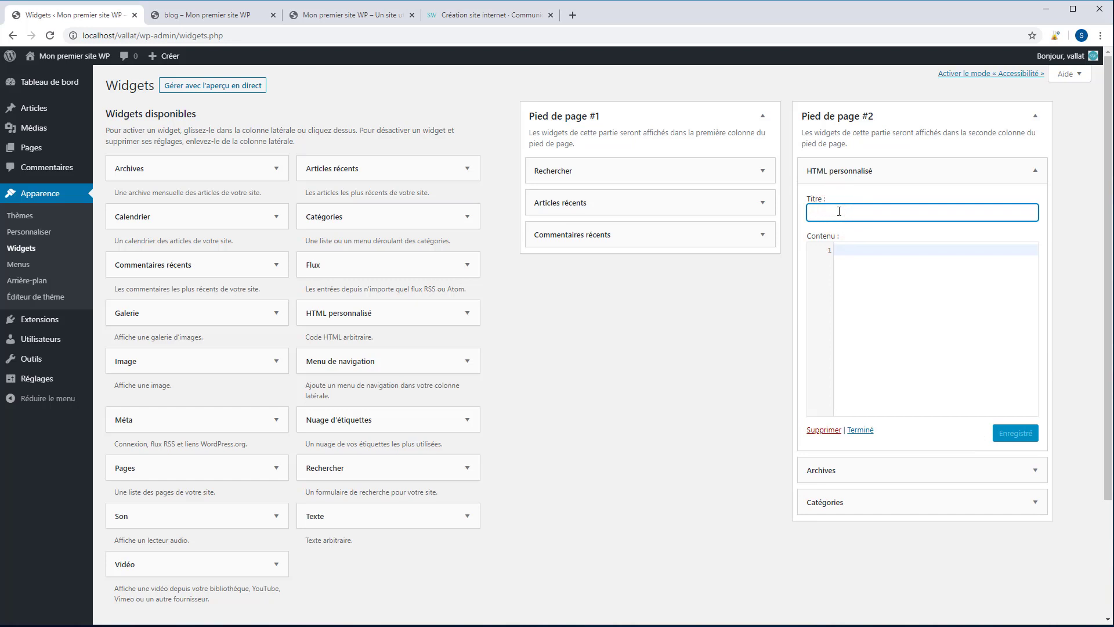
{"action": "type", "text": "ceci est un titre"}
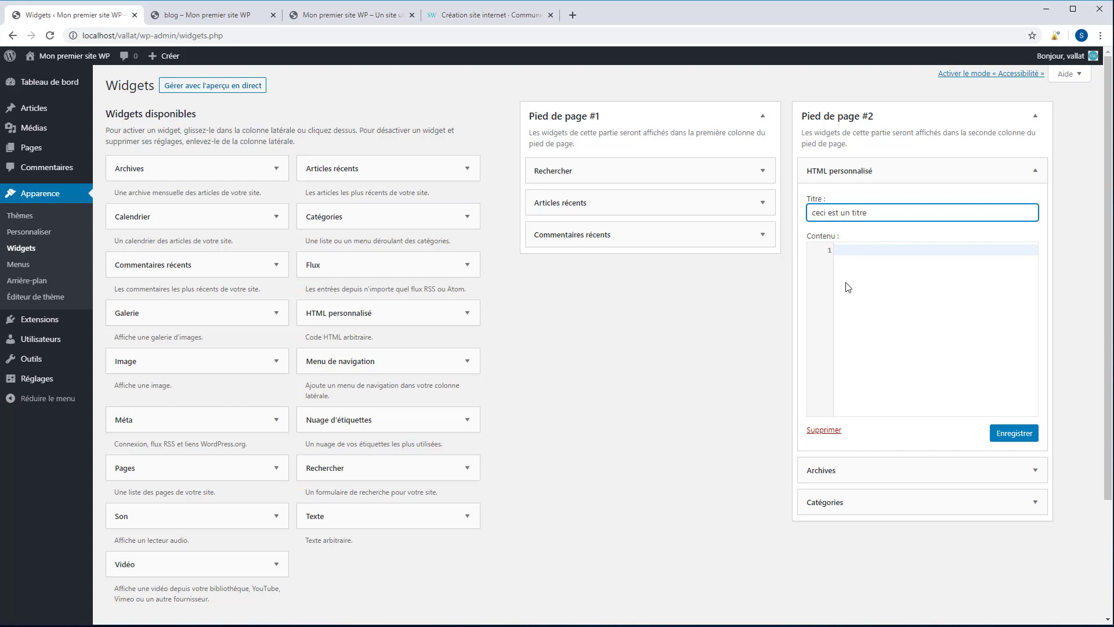
Enter <b>Coucou</b> as the content of the HTML personnalisé widget and save it.
{"action": "left_click", "coordinate": [858, 253]}
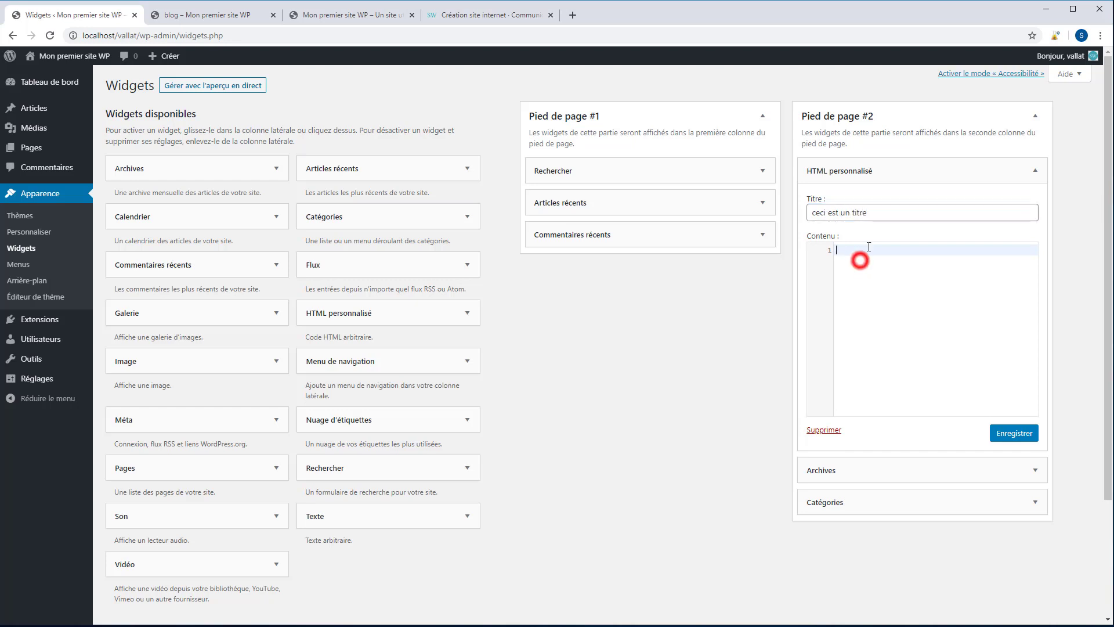
{"action": "type", "text": "<b></b>"}
{"action": "key", "text": "ctrl+space"}
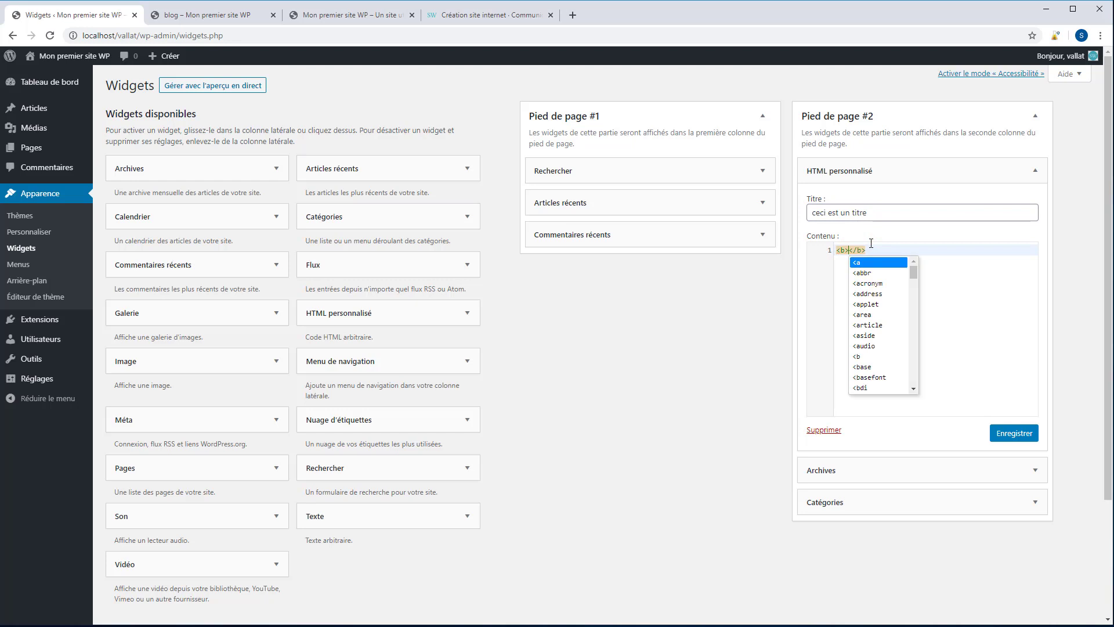
{"action": "type", "text": "Coucou"}
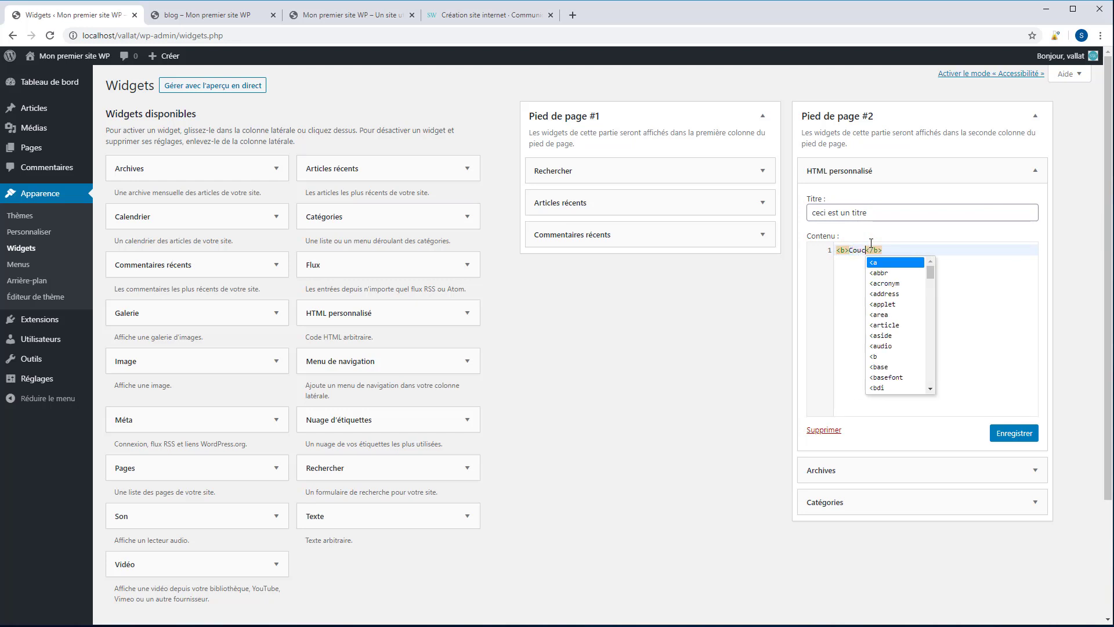
{"action": "left_click", "coordinate": [850, 284]}
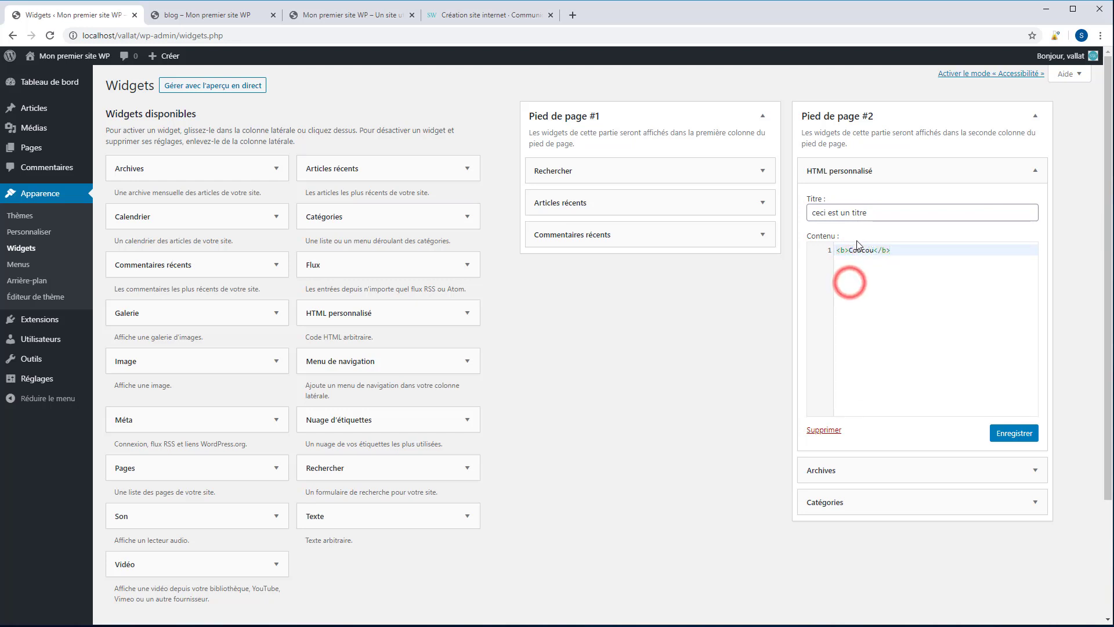
{"action": "triple_click", "coordinate": [836, 248]}
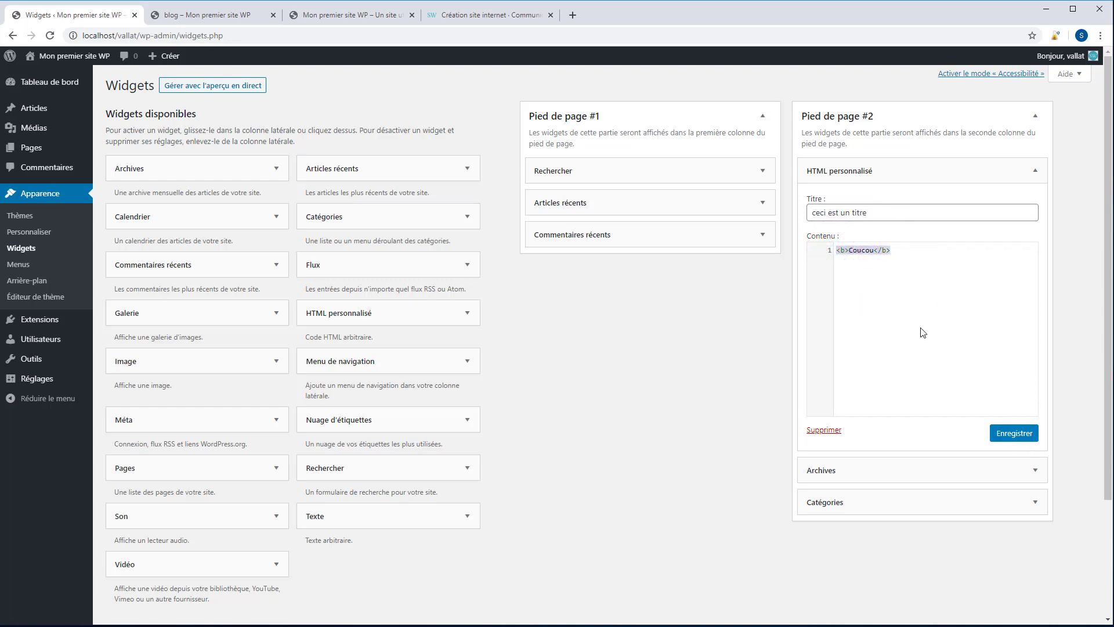
{"action": "left_click", "coordinate": [1011, 439]}
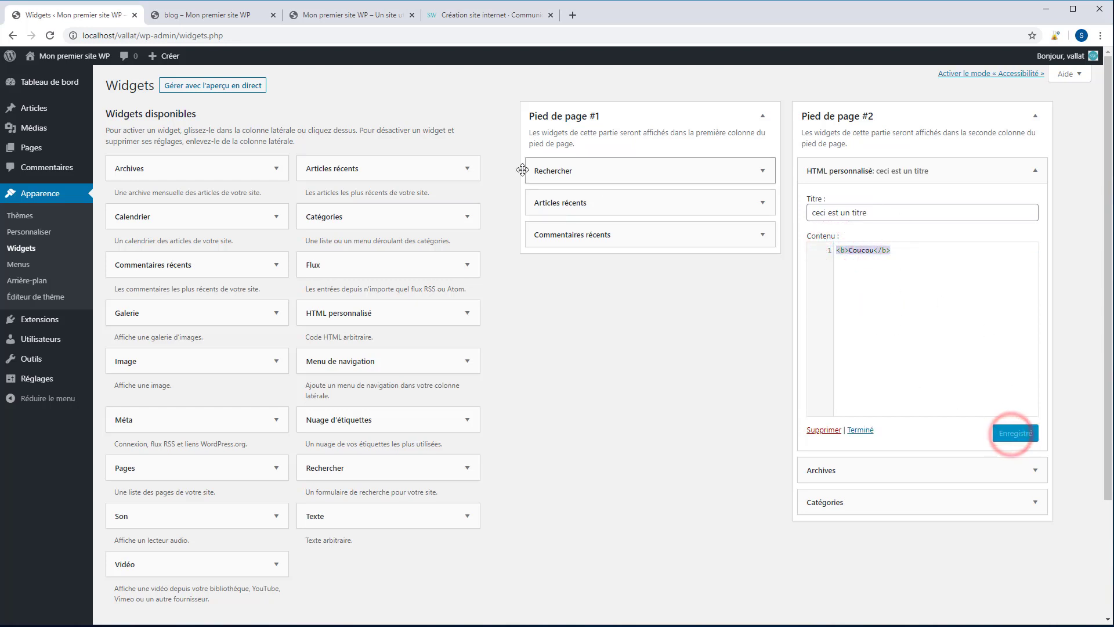
Reload the blog page and check the title and text of the custom HTML widget in the footer.
{"action": "left_click", "coordinate": [207, 16]}
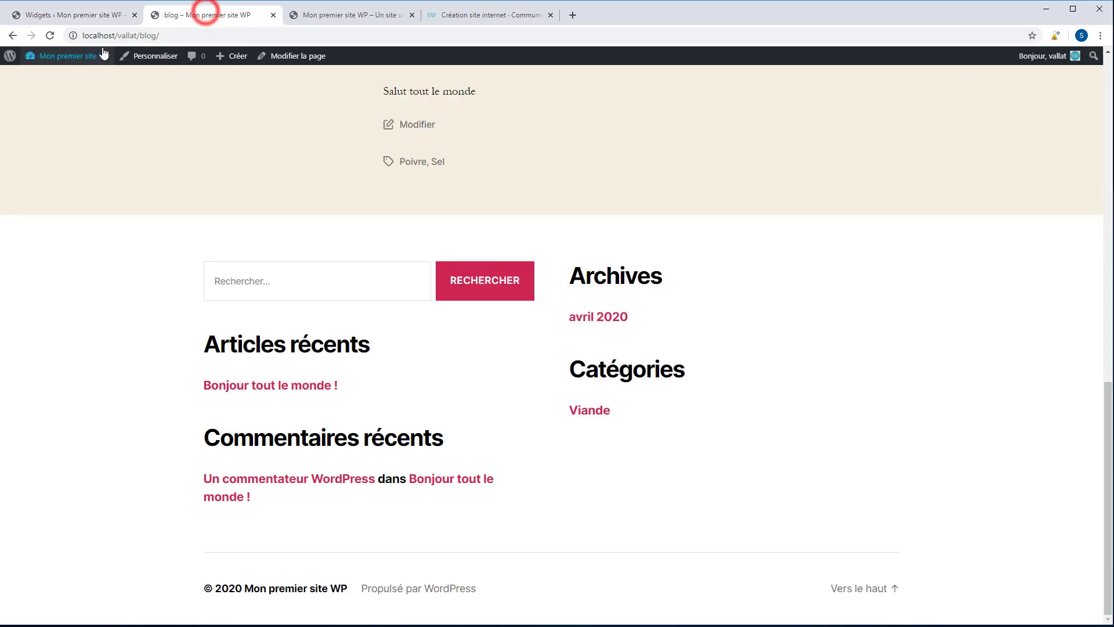
{"action": "left_click", "coordinate": [50, 35]}
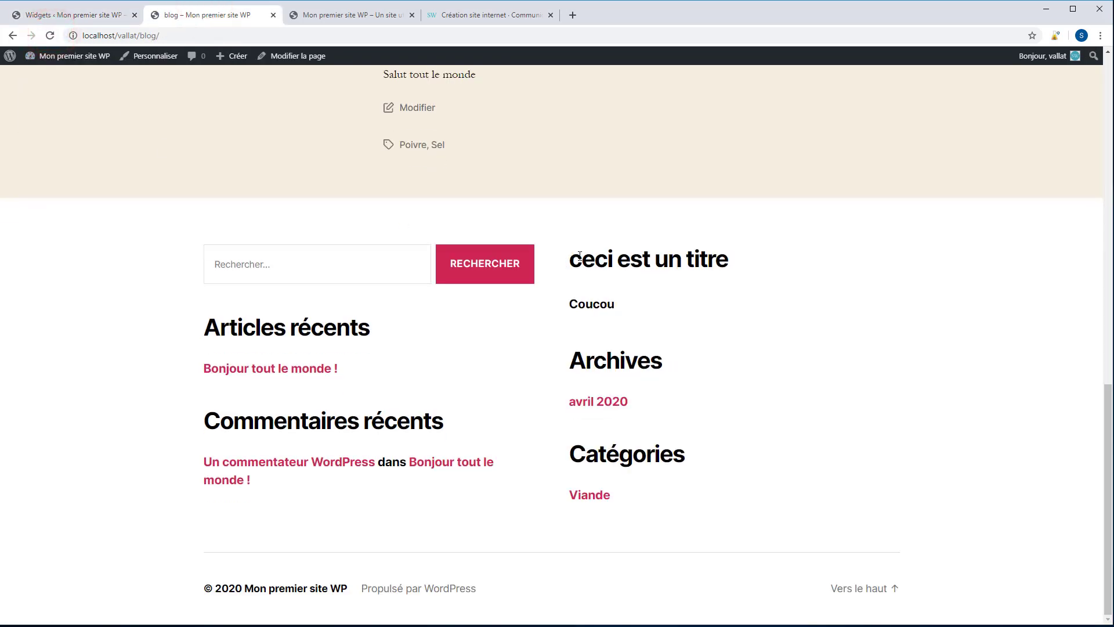
{"action": "left_click_drag", "start_coordinate": [578, 265], "coordinate": [707, 265]}
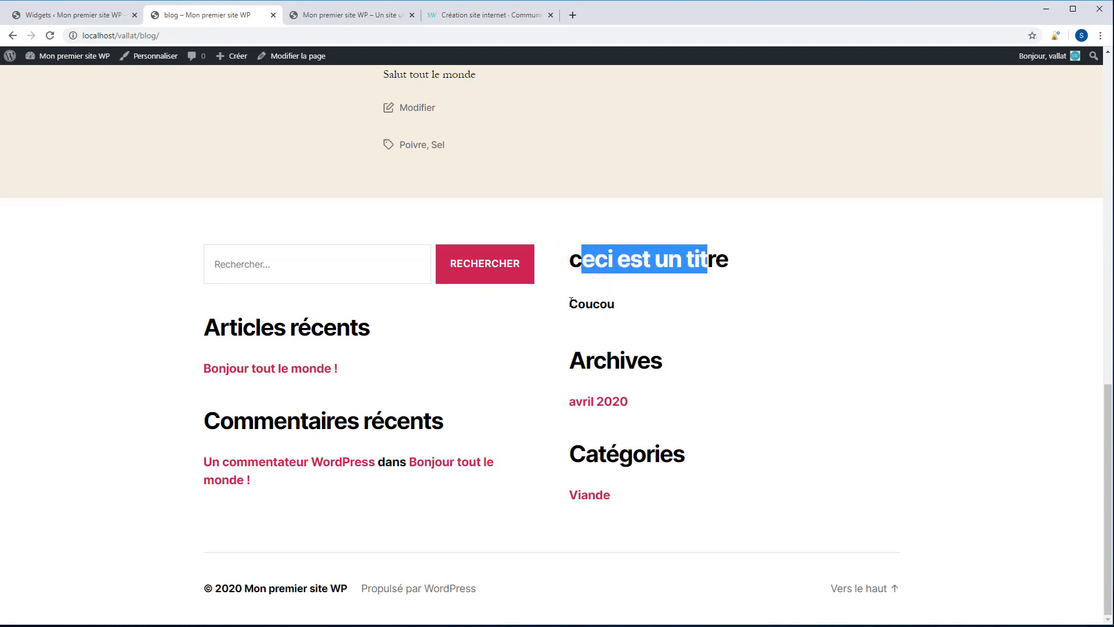
{"action": "left_click_drag", "start_coordinate": [571, 302], "coordinate": [607, 303]}
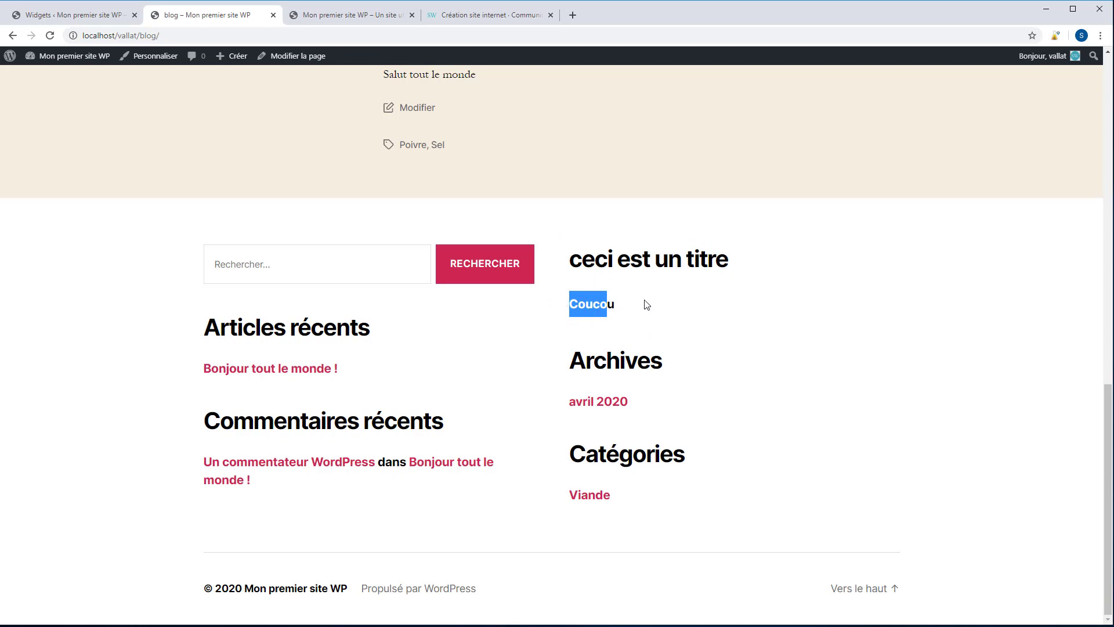
Review the installed themes in the WordPress admin and delete the Twenty Nineteen theme.
{"action": "left_click", "coordinate": [96, 20]}
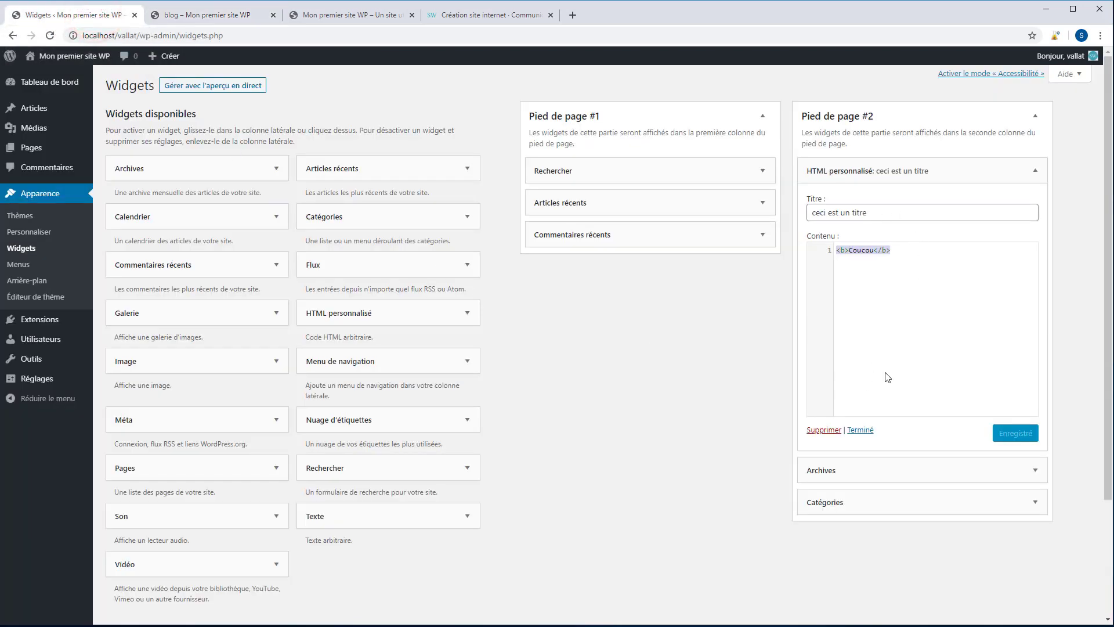
{"action": "left_click", "coordinate": [20, 218]}
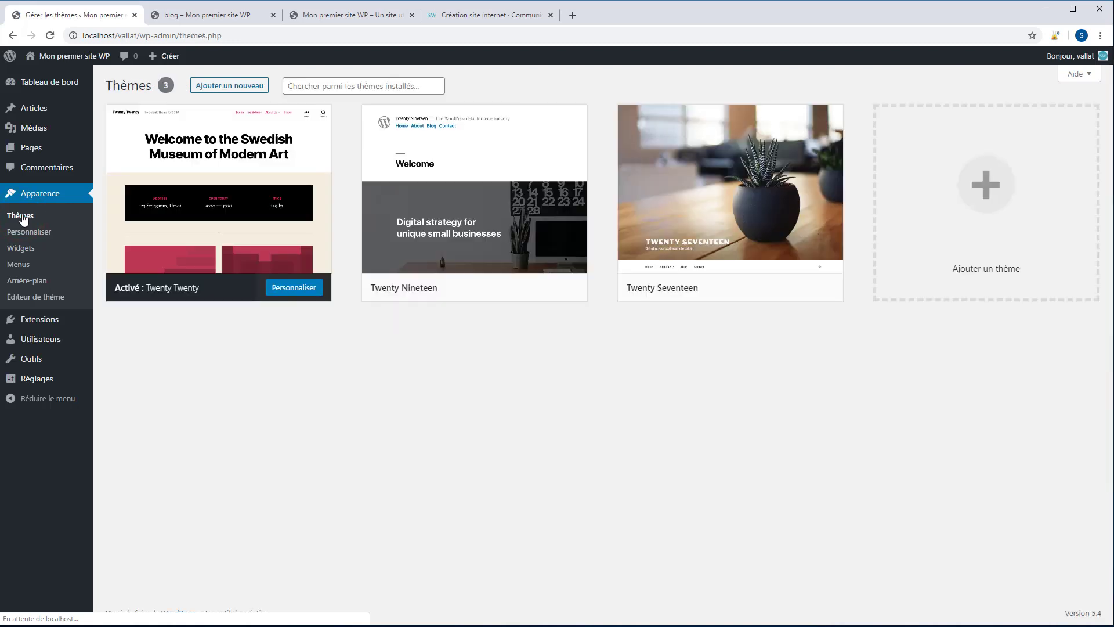
{"action": "mouse_move", "coordinate": [154, 279]}
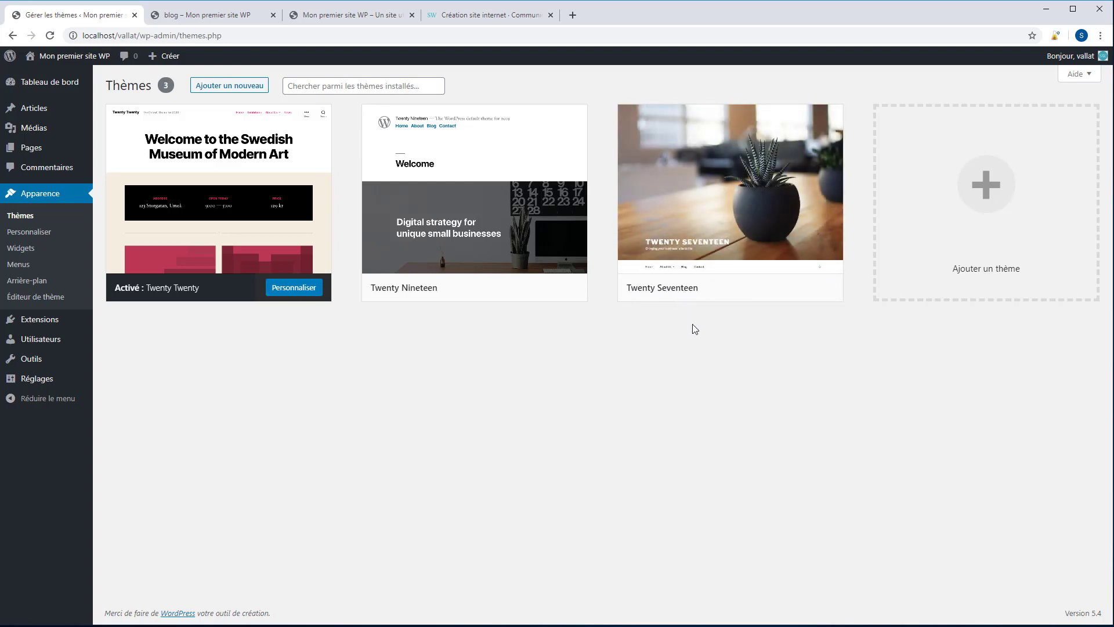
{"action": "mouse_move", "coordinate": [667, 300]}
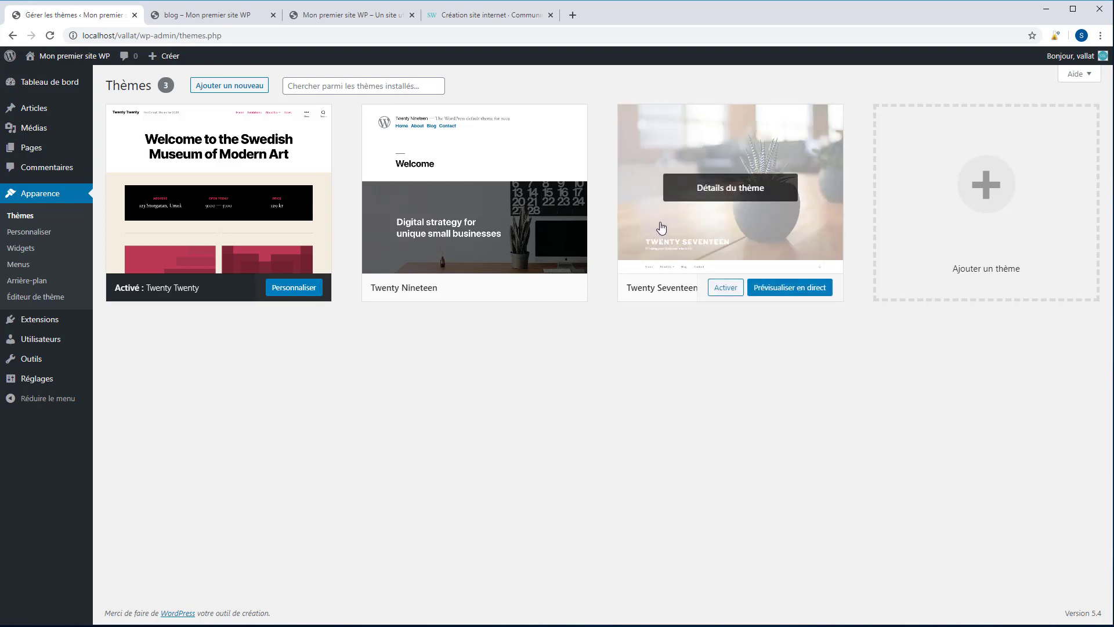
{"action": "mouse_move", "coordinate": [373, 244]}
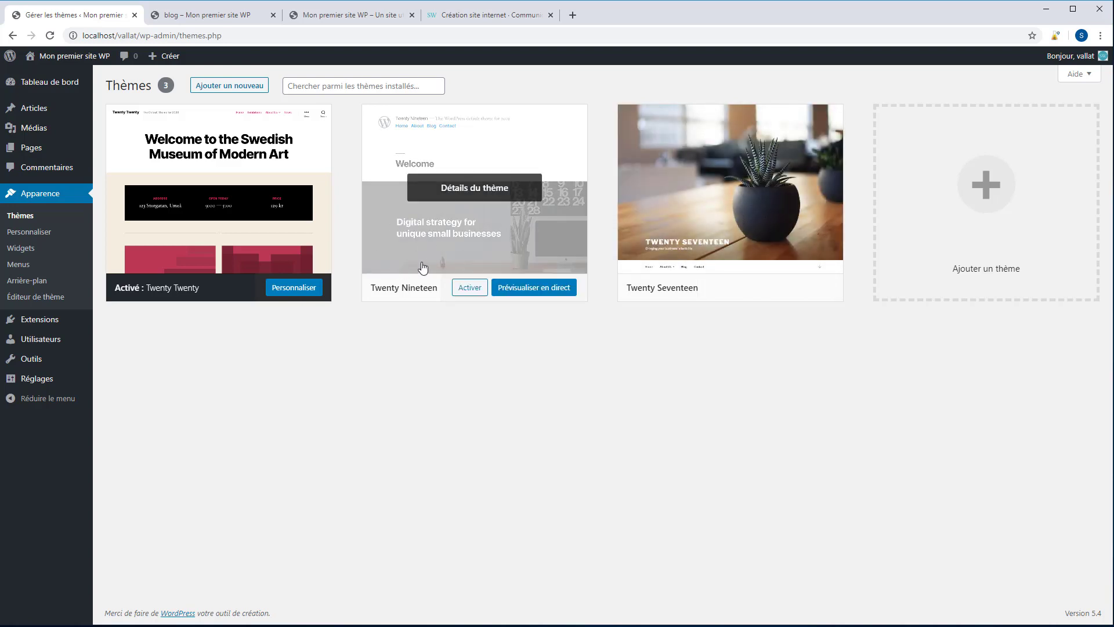
{"action": "mouse_move", "coordinate": [123, 270]}
{"action": "left_click", "coordinate": [463, 221]}
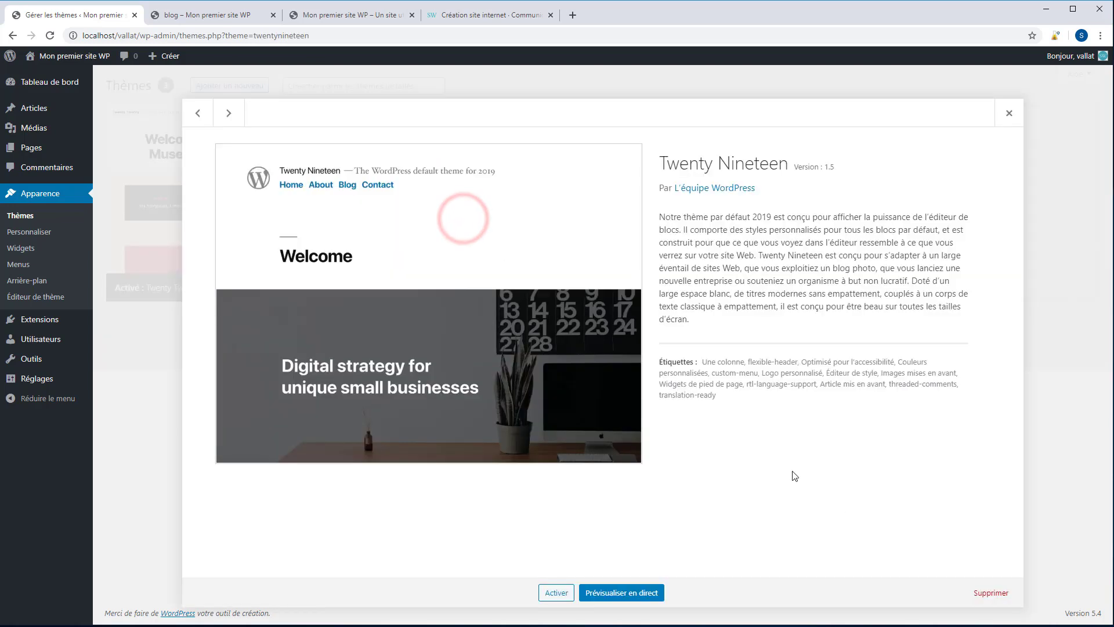
{"action": "left_click", "coordinate": [991, 592]}
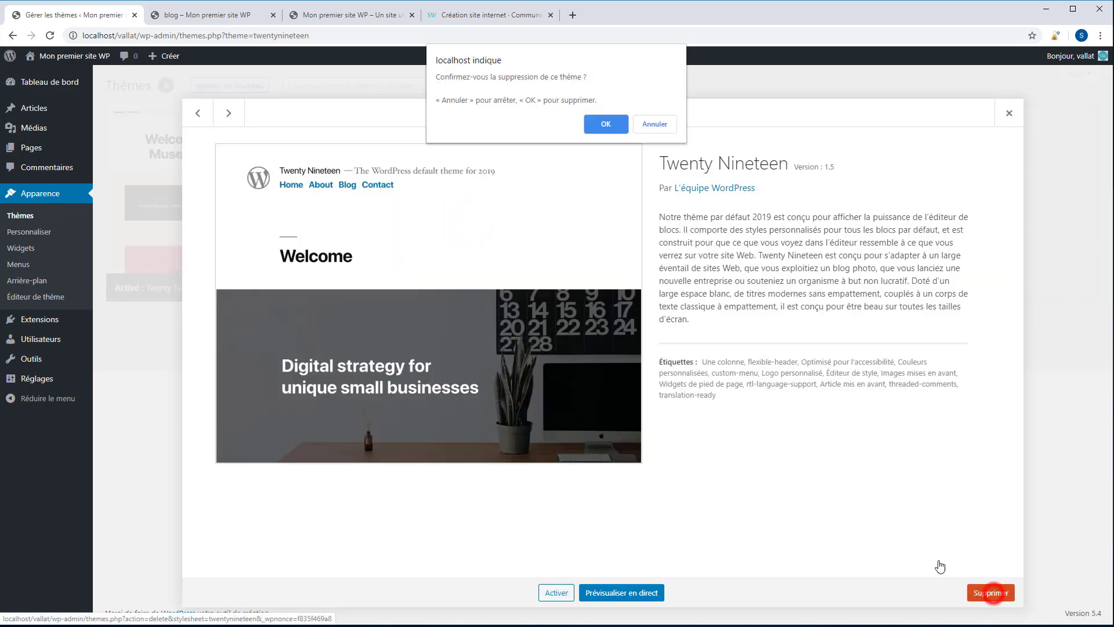
{"action": "left_click", "coordinate": [597, 122]}
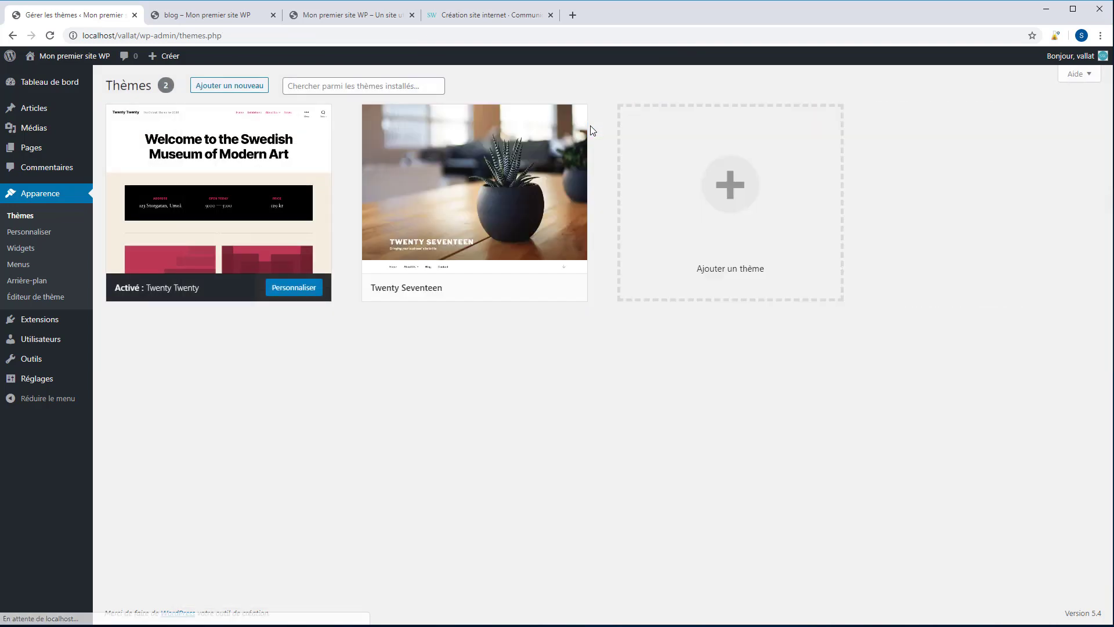
Delete the Twenty Seventeen theme from the installed themes.
{"action": "left_click", "coordinate": [488, 223]}
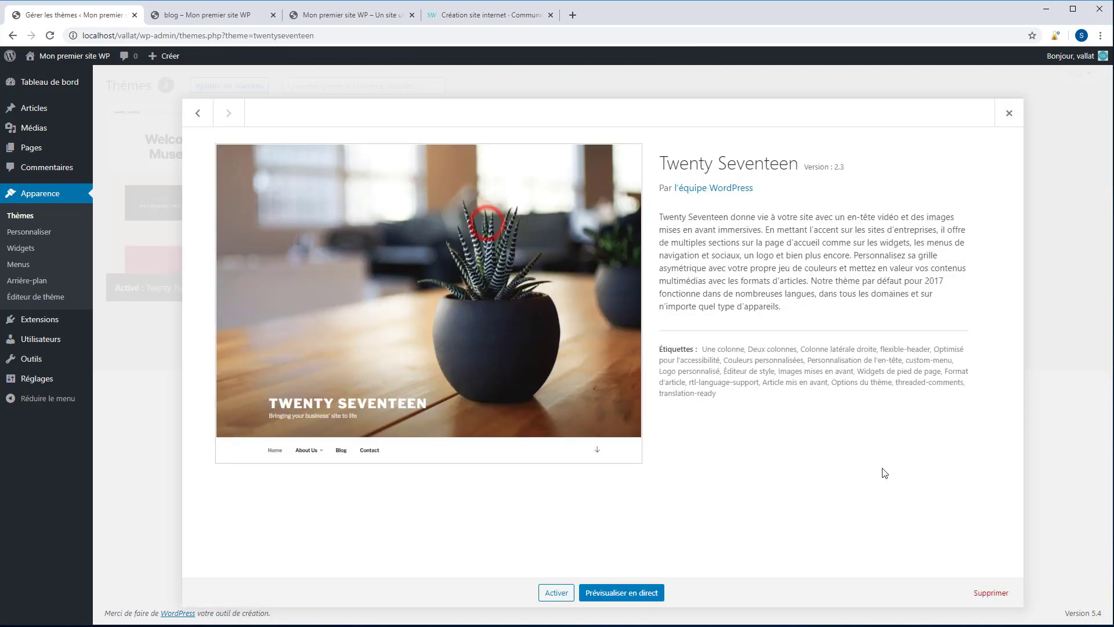
{"action": "left_click", "coordinate": [995, 593]}
{"action": "left_click", "coordinate": [599, 122]}
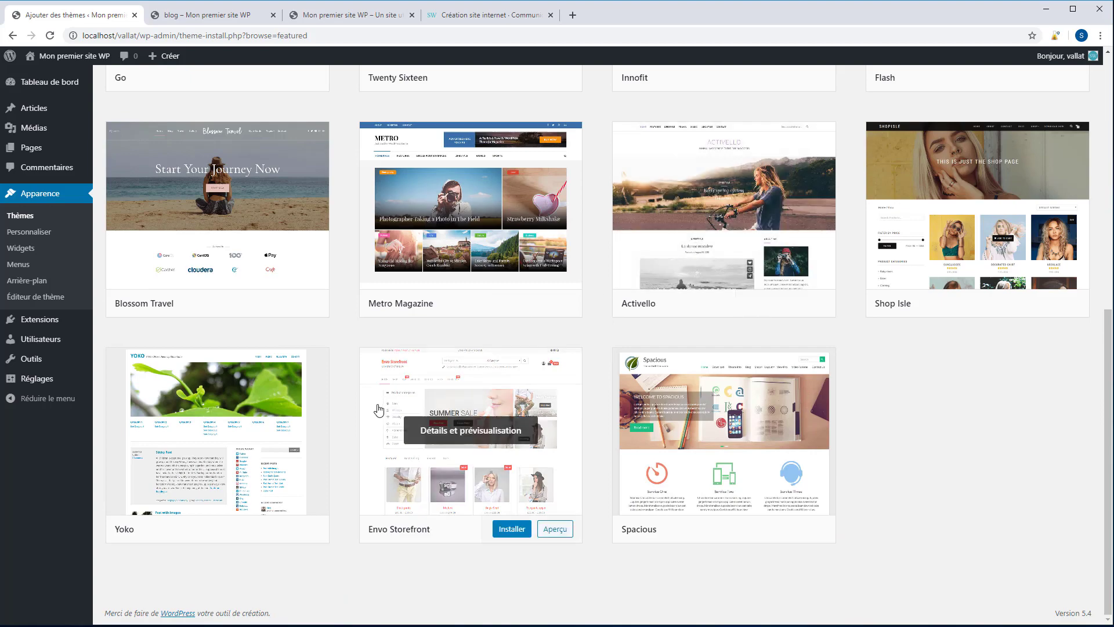
Browse the popular themes available for installation.
{"action": "scroll", "coordinate": [379, 410], "scroll_direction": "up", "scroll_amount": 8}
{"action": "left_click", "coordinate": [229, 119]}
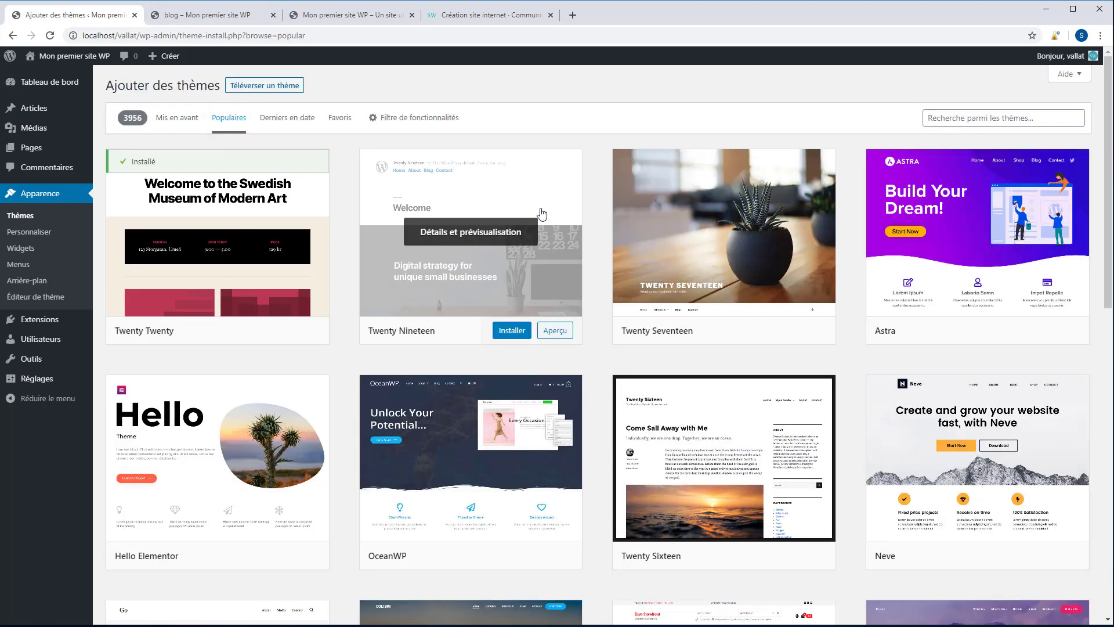
{"action": "scroll", "coordinate": [441, 213], "scroll_direction": "down", "scroll_amount": 4}
{"action": "scroll", "coordinate": [493, 198], "scroll_direction": "down", "scroll_amount": 1}
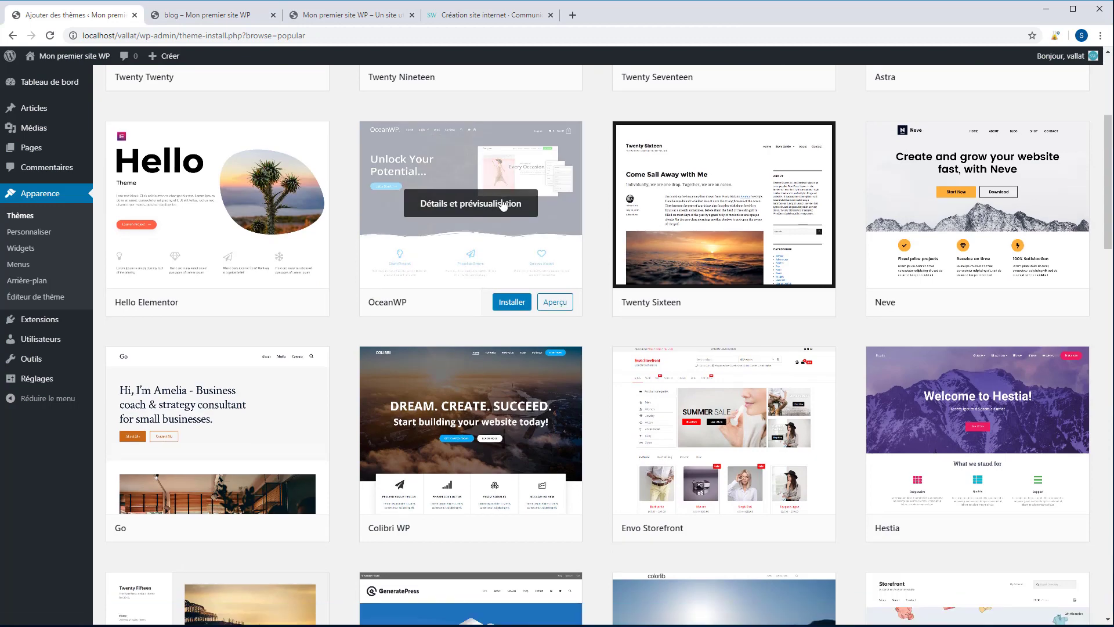
{"action": "scroll", "coordinate": [503, 204], "scroll_direction": "down", "scroll_amount": 4}
{"action": "scroll", "coordinate": [500, 172], "scroll_direction": "up", "scroll_amount": 9}
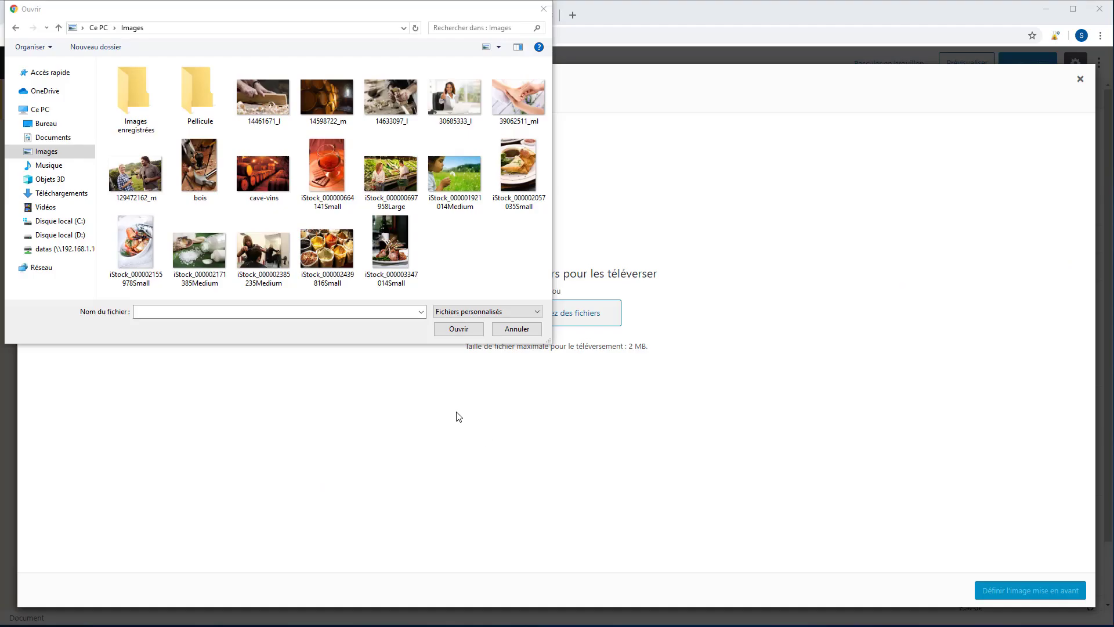
{"action": "left_click", "coordinate": [388, 249]}
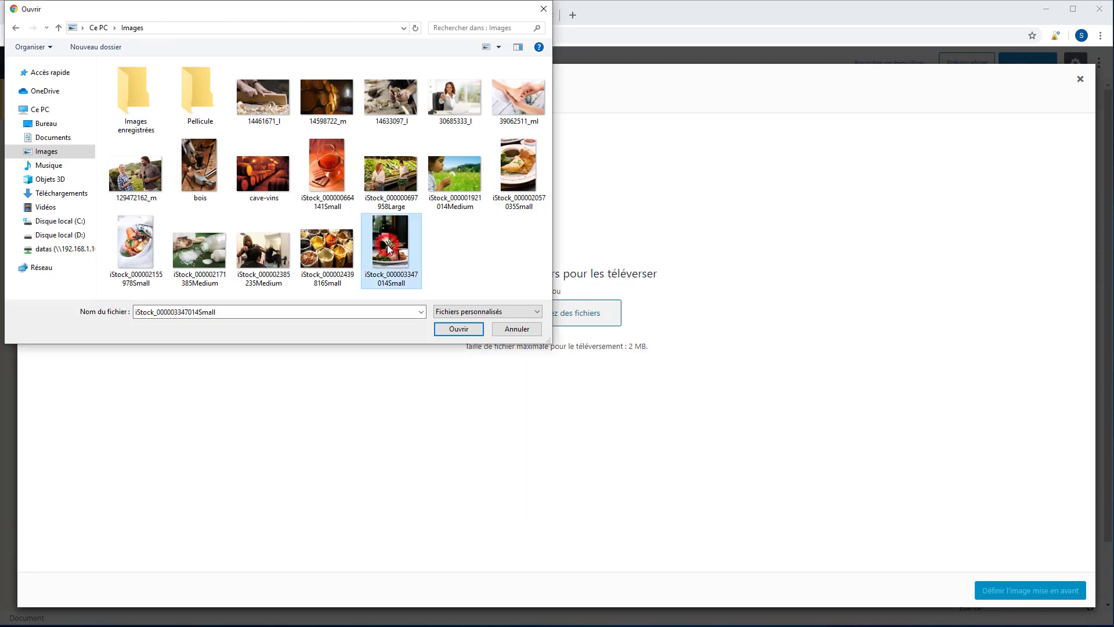
{"action": "left_click", "coordinate": [456, 327]}
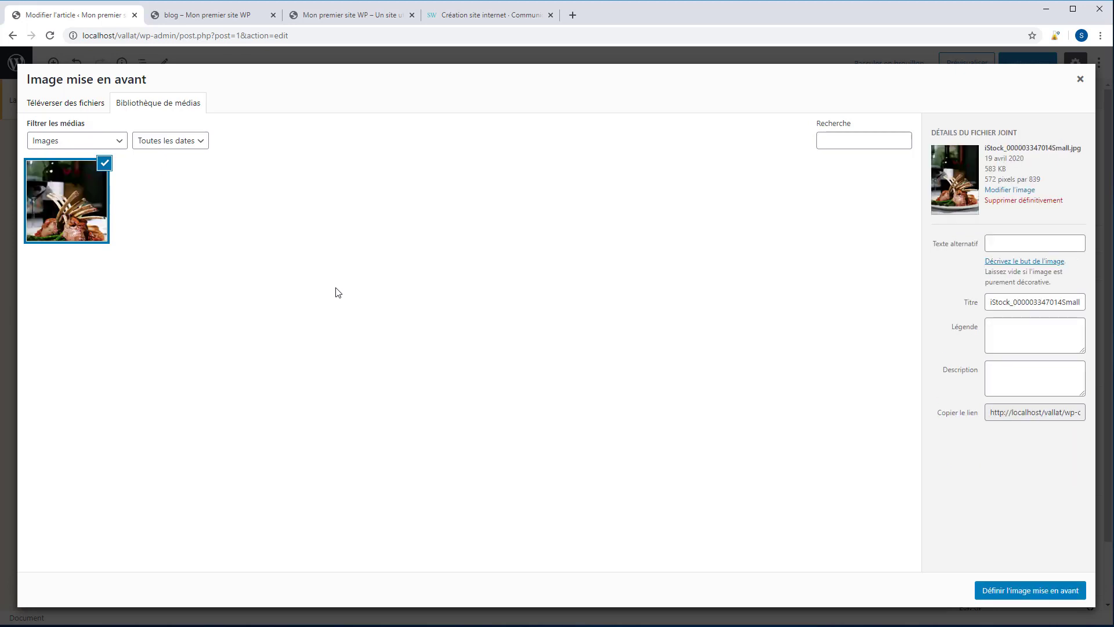
{"action": "double_click", "coordinate": [989, 301]}
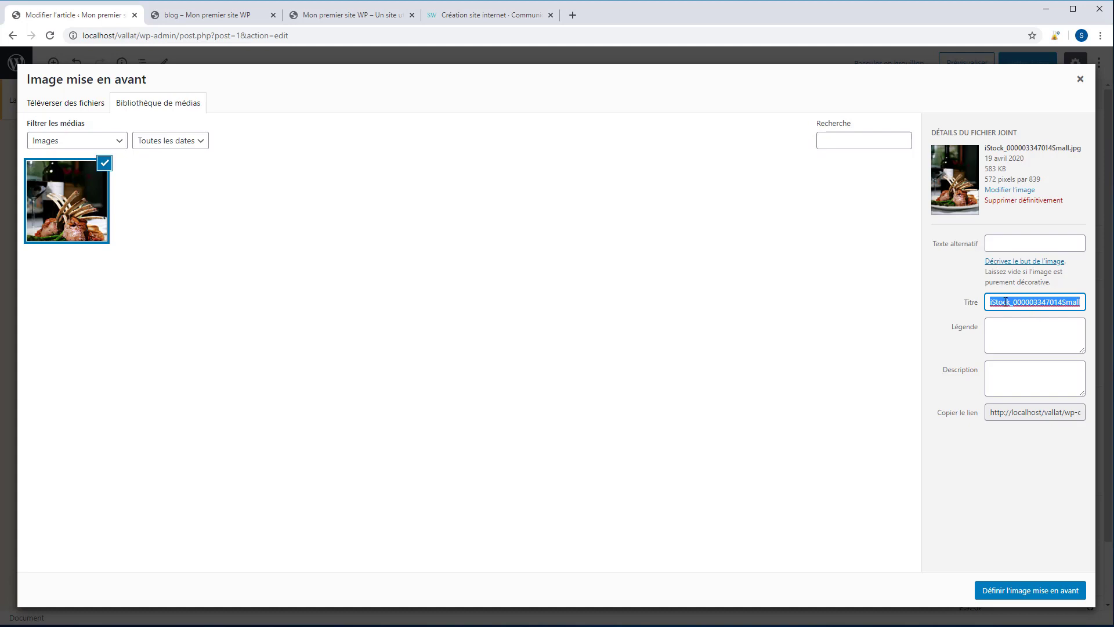
{"action": "type", "text": "comment cuir un steak"}
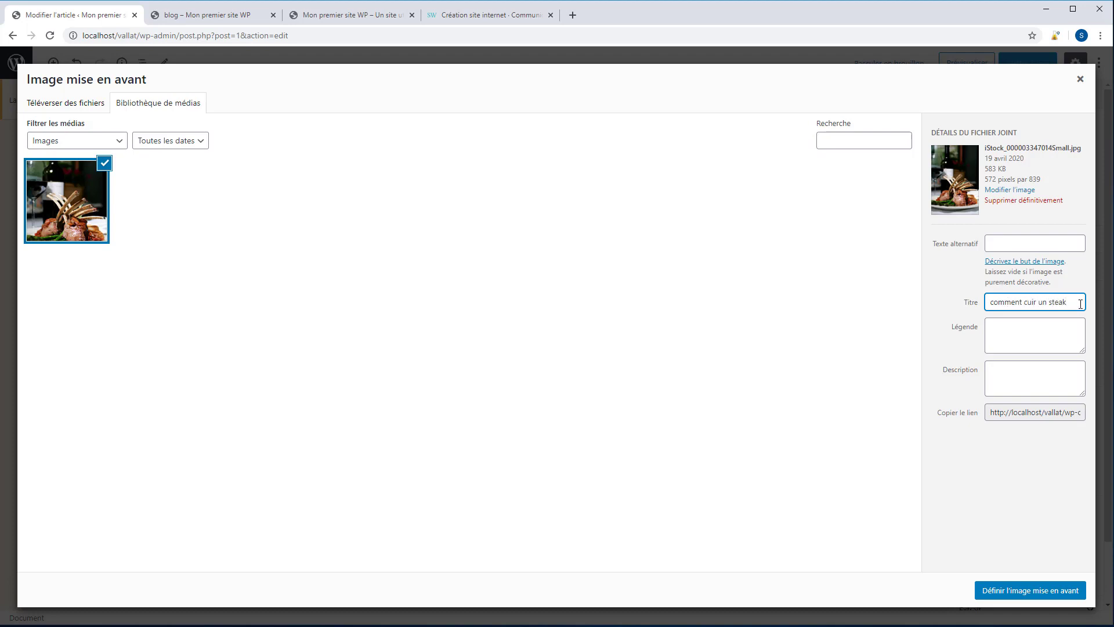
{"action": "triple_click", "coordinate": [1080, 303]}
{"action": "key", "text": "ctrl+c"}
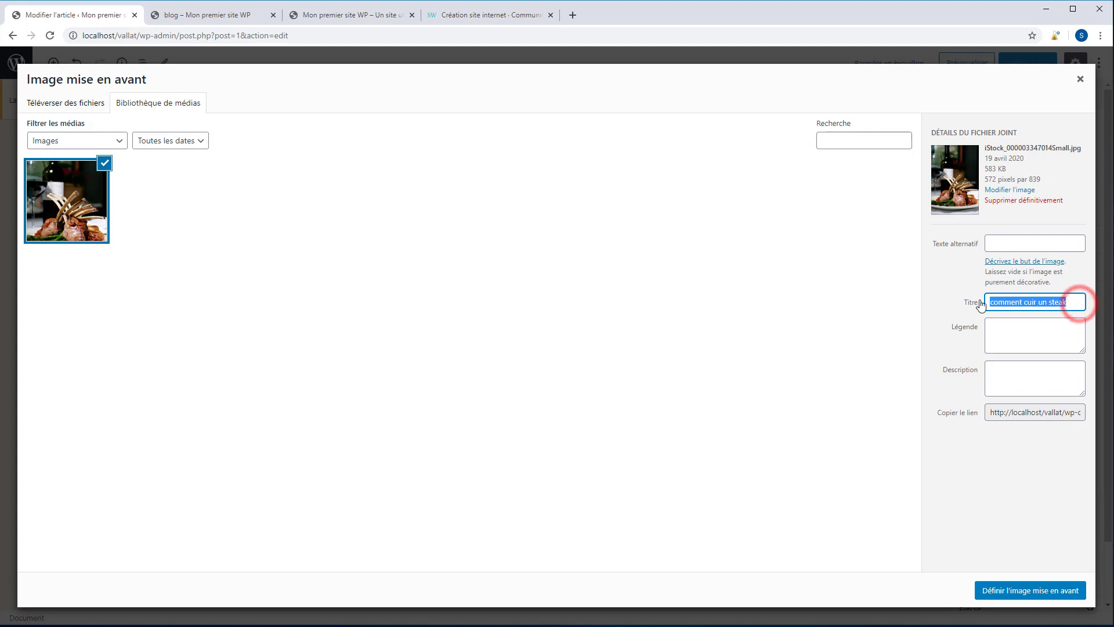
{"action": "left_click", "coordinate": [1049, 238]}
{"action": "key", "text": "ctrl+v"}
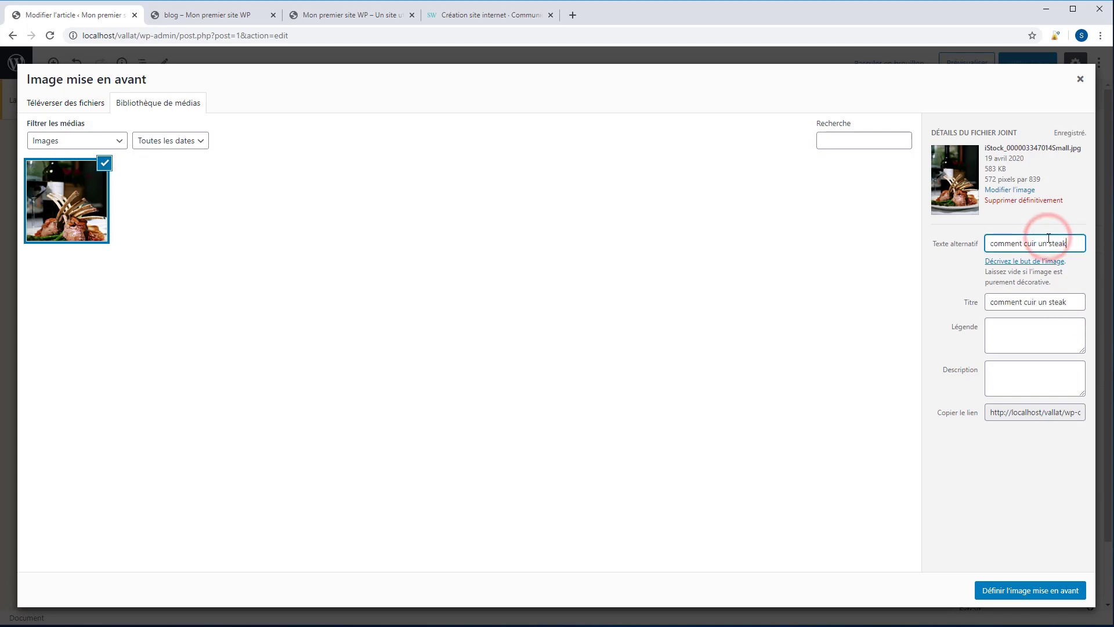
Set the uploaded image as the article's featured image and update the article.
{"action": "left_click", "coordinate": [1003, 589]}
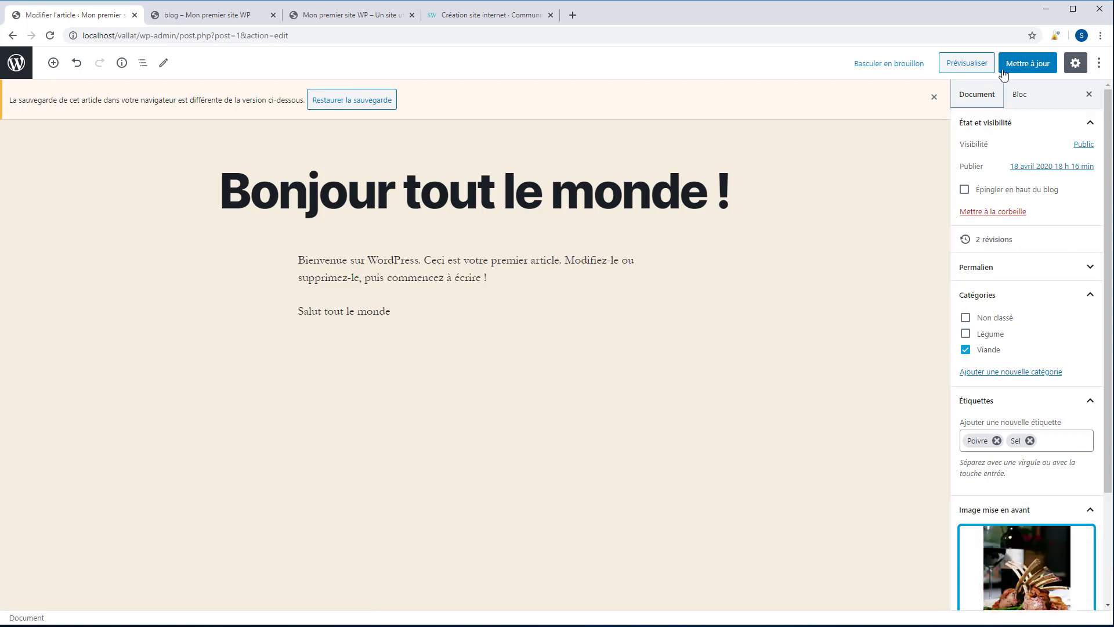
{"action": "left_click", "coordinate": [1027, 64]}
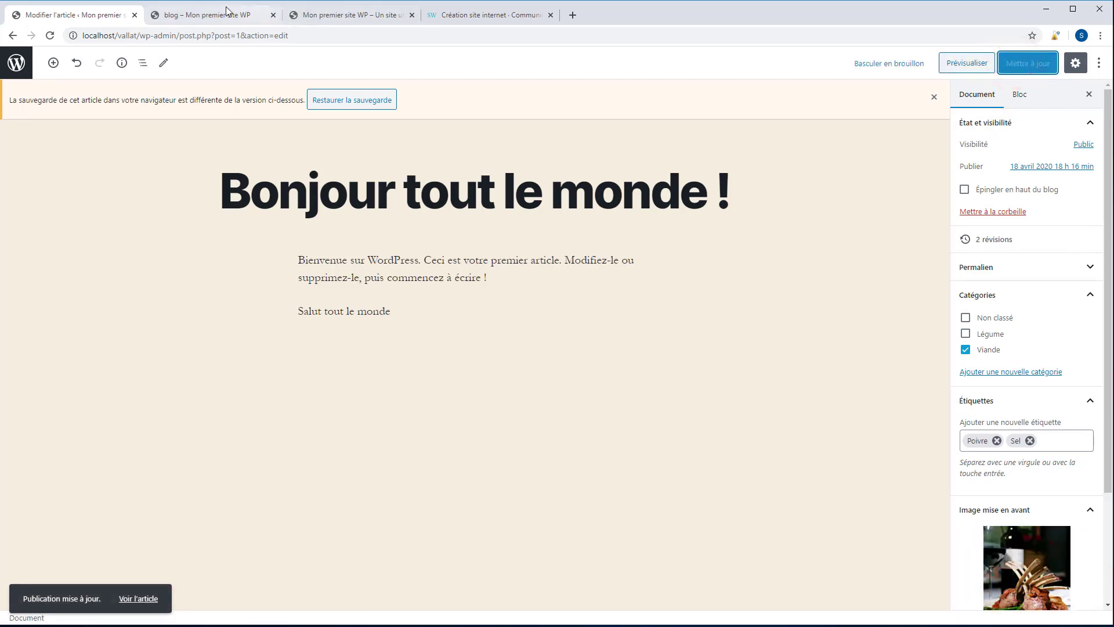
Reload the blog page and check how the featured image displays in the article.
{"action": "left_click", "coordinate": [209, 15]}
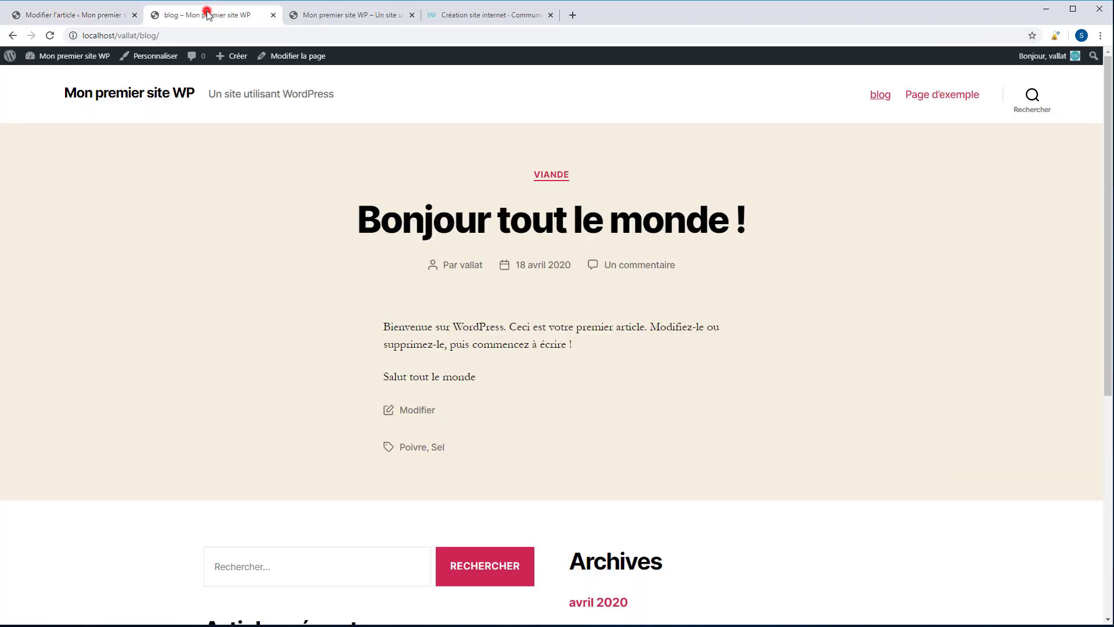
{"action": "left_click", "coordinate": [50, 36]}
{"action": "scroll", "coordinate": [479, 283], "scroll_direction": "down", "scroll_amount": 3}
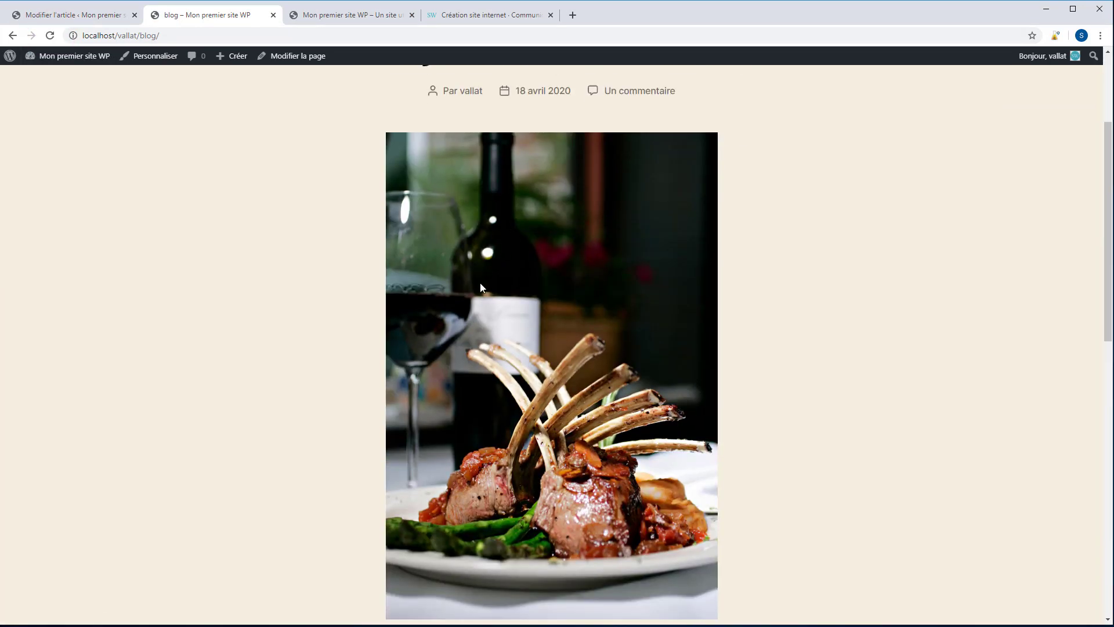
{"action": "scroll", "coordinate": [481, 286], "scroll_direction": "down", "scroll_amount": 4}
{"action": "scroll", "coordinate": [611, 361], "scroll_direction": "up", "scroll_amount": 7}
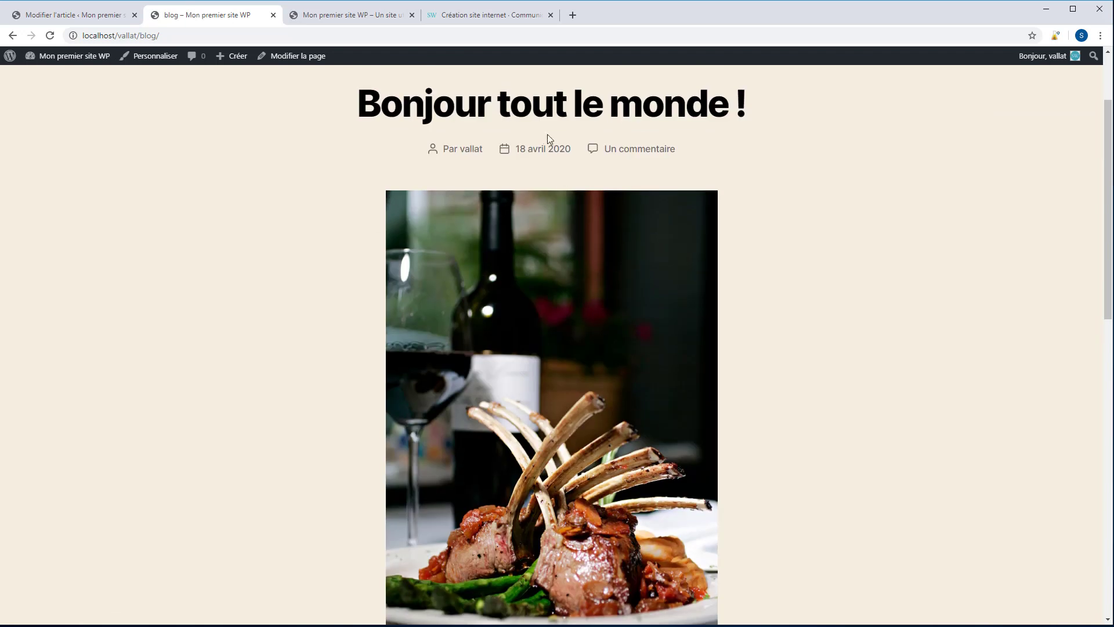
Open the Viande category page and review the article's title, featured image, text and tags.
{"action": "left_click", "coordinate": [553, 180]}
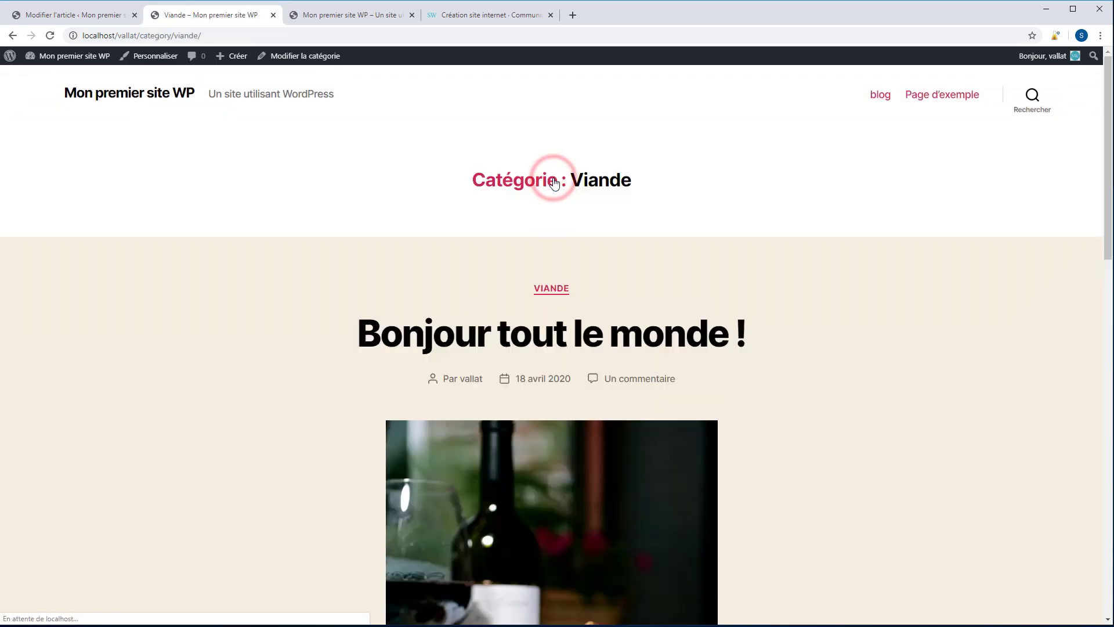
{"action": "scroll", "coordinate": [714, 184], "scroll_direction": "down", "scroll_amount": 2}
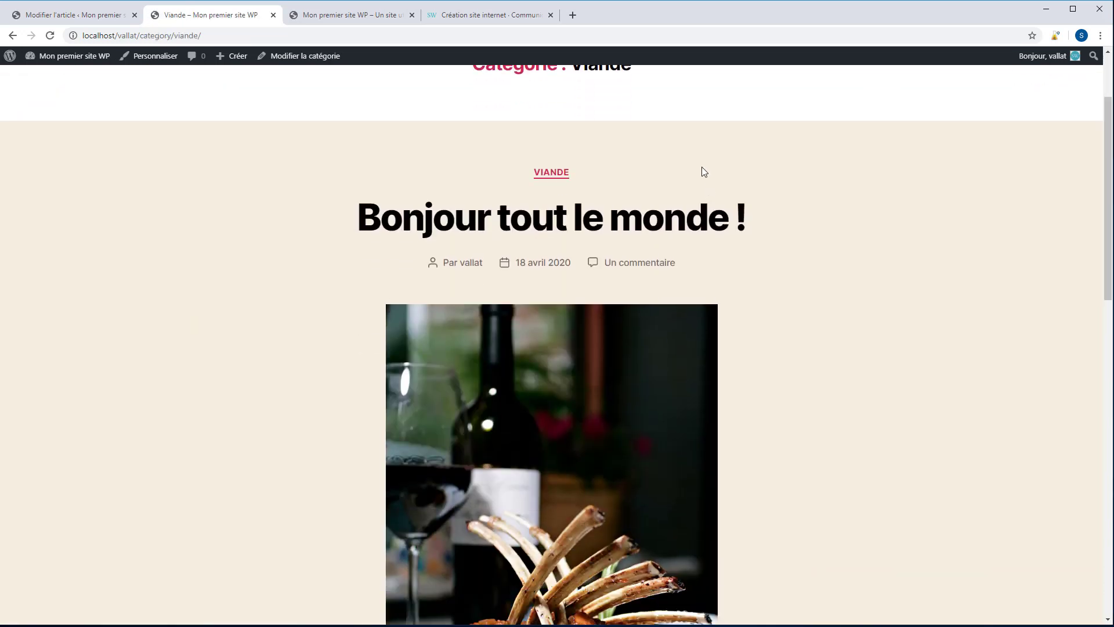
{"action": "scroll", "coordinate": [638, 162], "scroll_direction": "down", "scroll_amount": 3}
{"action": "scroll", "coordinate": [490, 107], "scroll_direction": "up", "scroll_amount": 2}
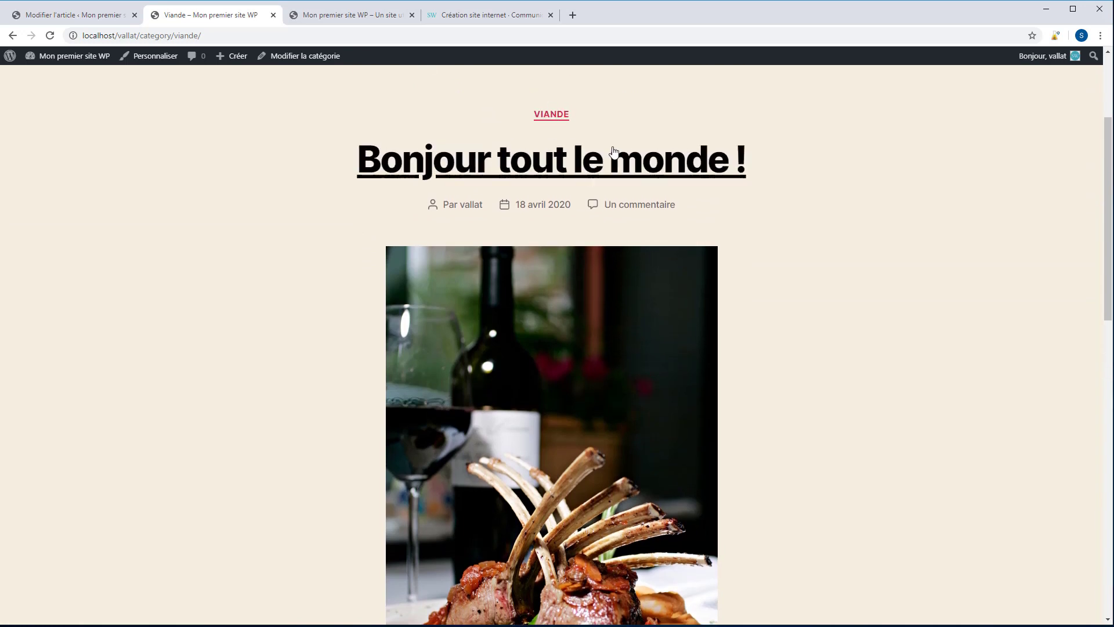
{"action": "scroll", "coordinate": [555, 182], "scroll_direction": "down", "scroll_amount": 1}
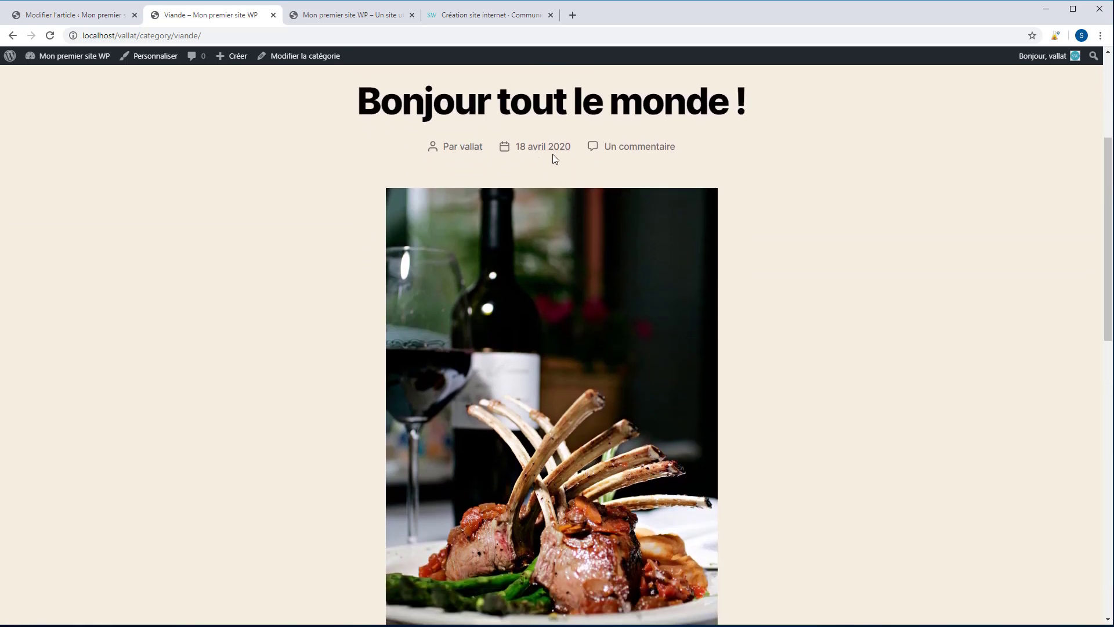
{"action": "scroll", "coordinate": [653, 152], "scroll_direction": "down", "scroll_amount": 3}
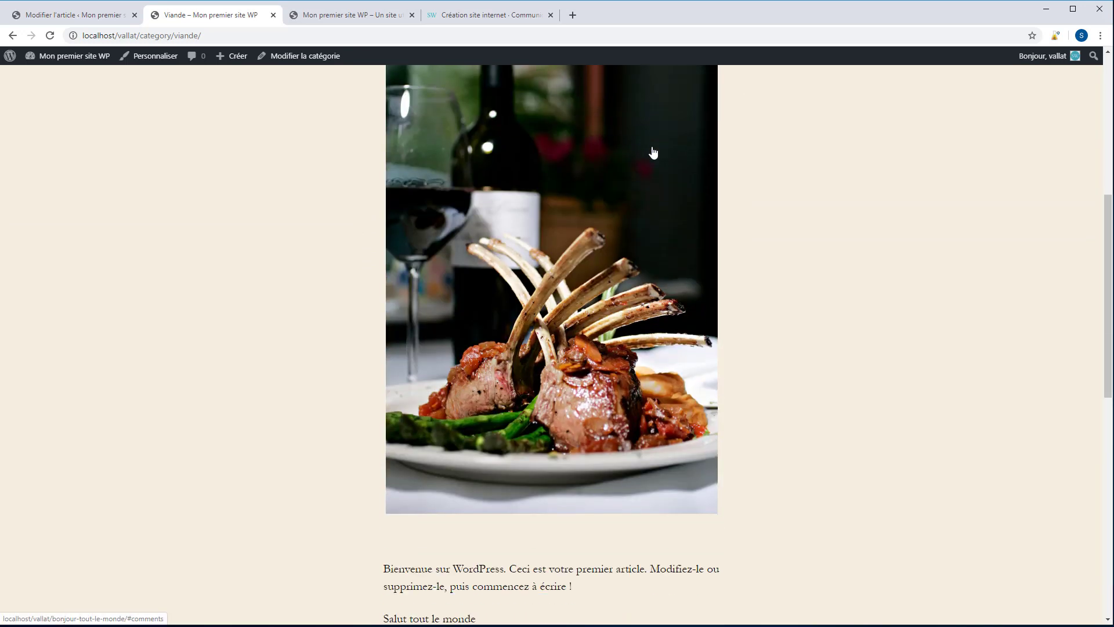
{"action": "scroll", "coordinate": [557, 279], "scroll_direction": "down", "scroll_amount": 3}
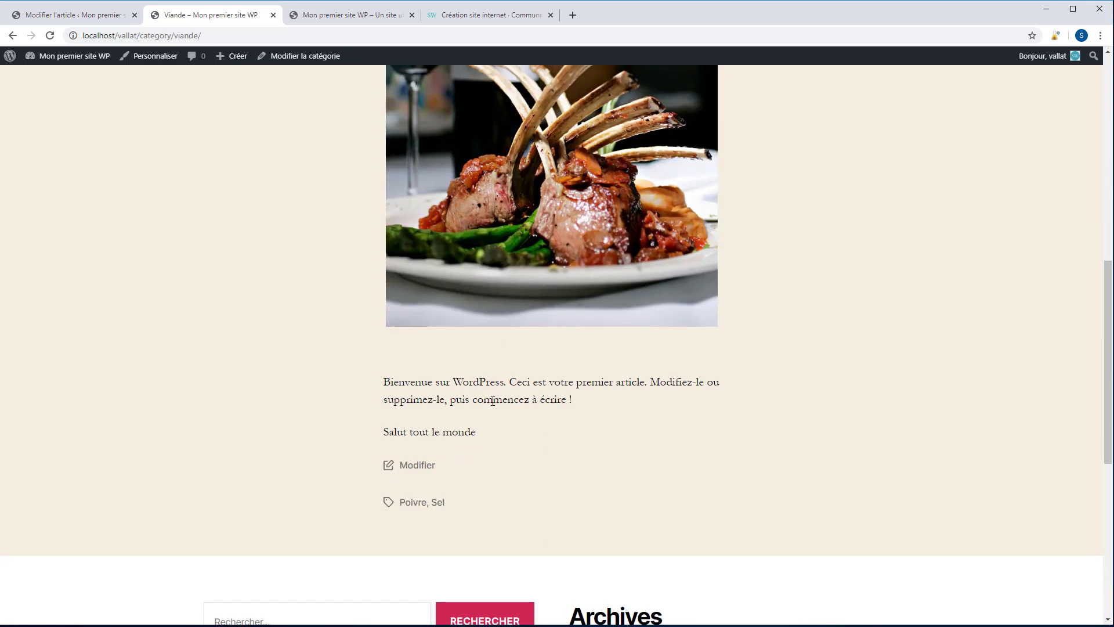
Return to the articles list in the WordPress admin and reopen "Bonjour tout le monde !" for editing.
{"action": "left_click", "coordinate": [99, 16]}
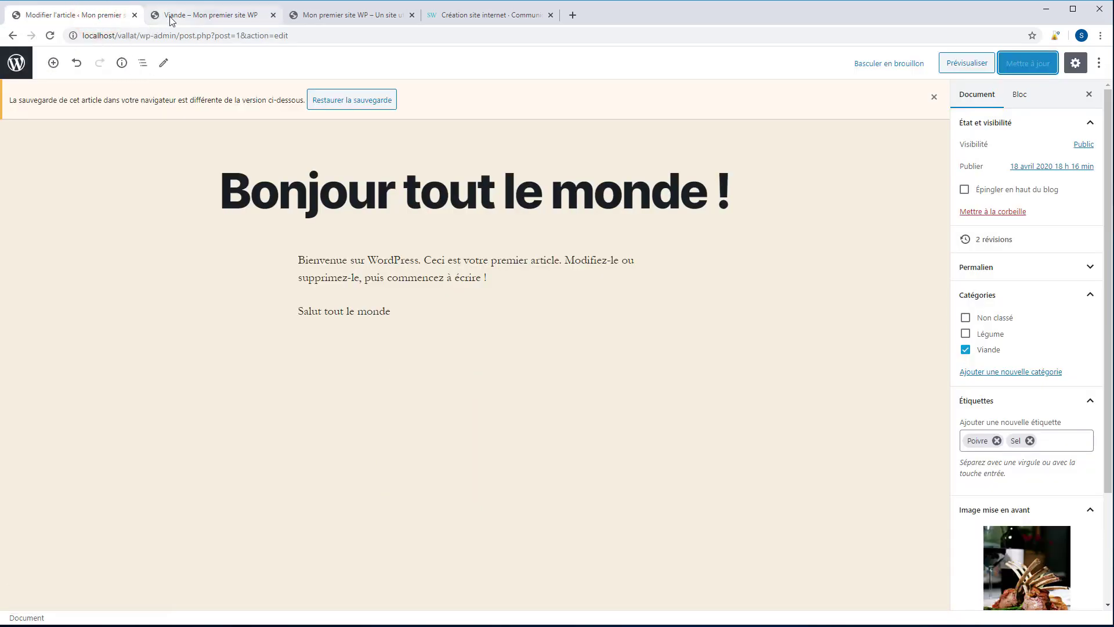
{"action": "left_click", "coordinate": [15, 62]}
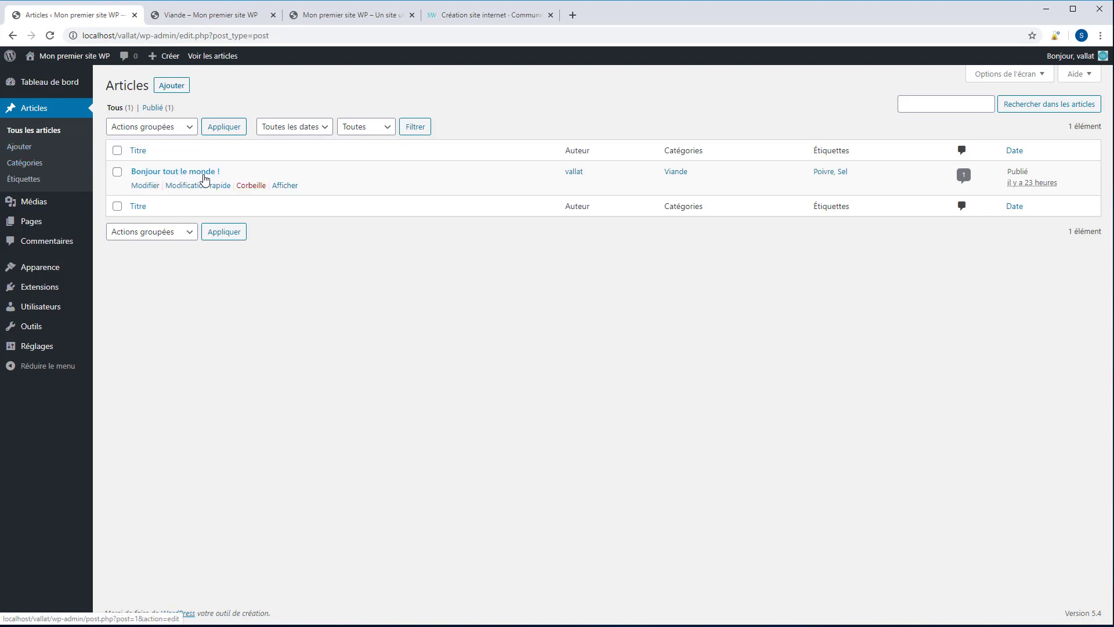
{"action": "left_click", "coordinate": [144, 185]}
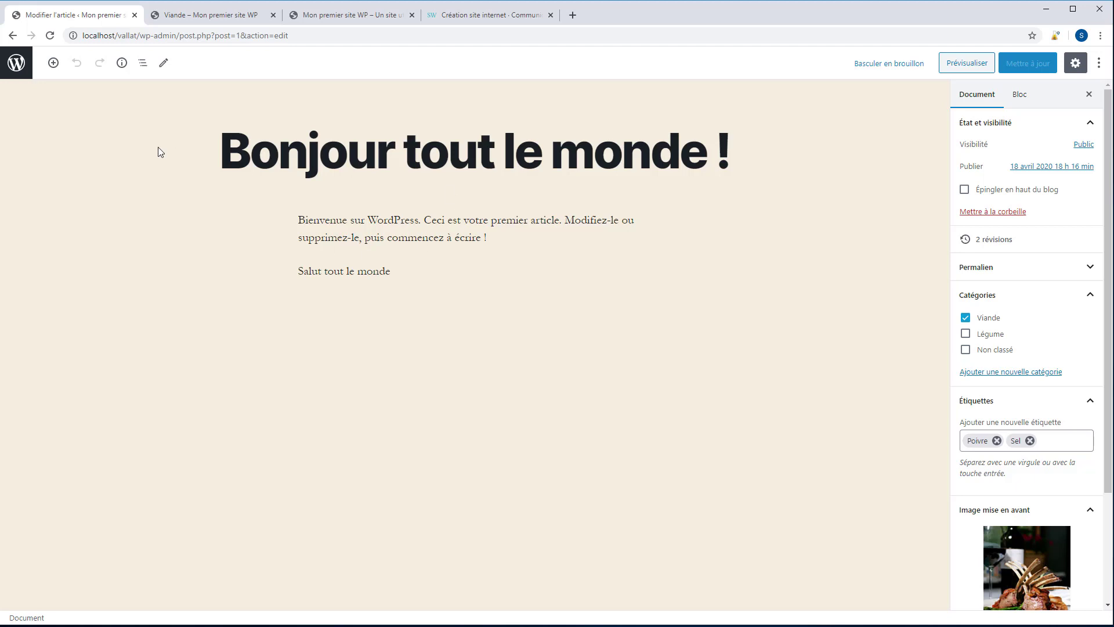
Look through the content block categories that can be inserted in the article.
{"action": "left_click", "coordinate": [54, 63]}
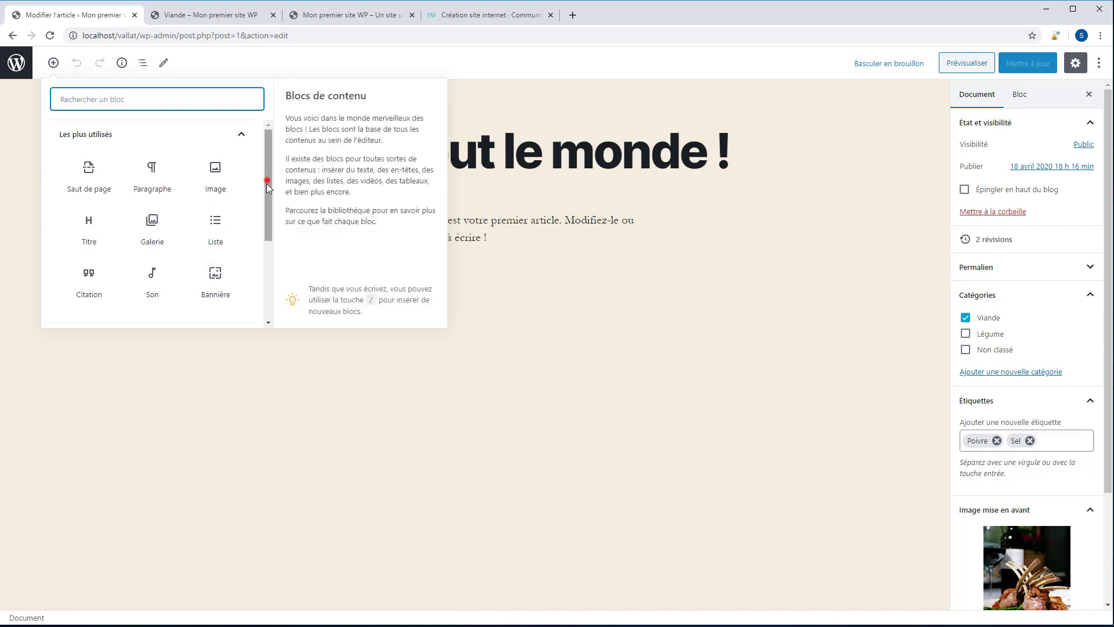
{"action": "left_click_drag", "start_coordinate": [267, 183], "coordinate": [264, 262]}
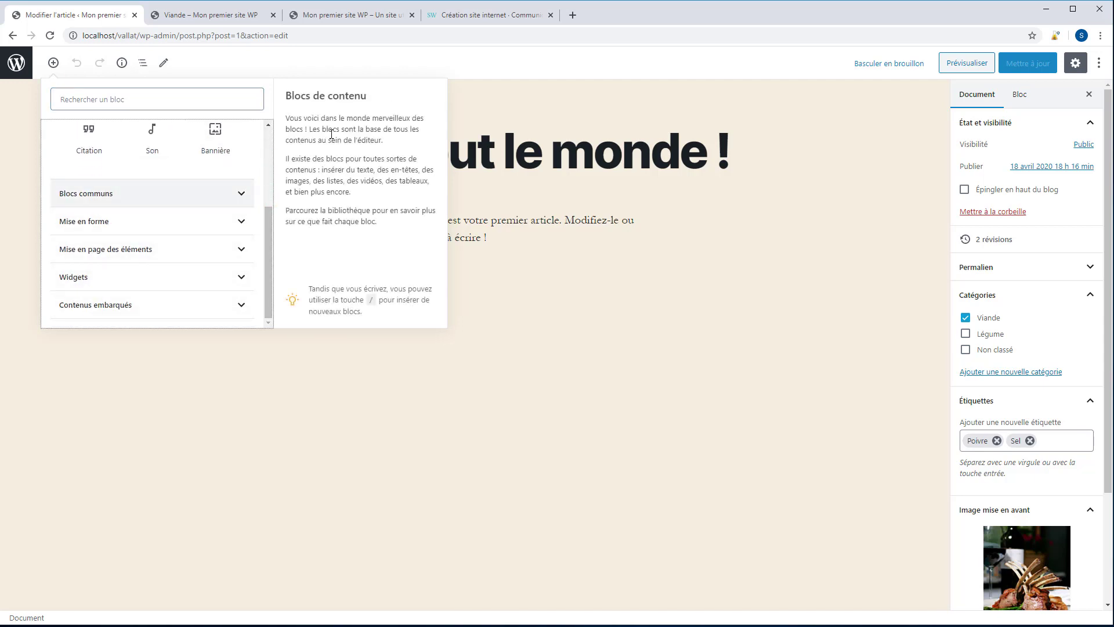
{"action": "left_click", "coordinate": [243, 72]}
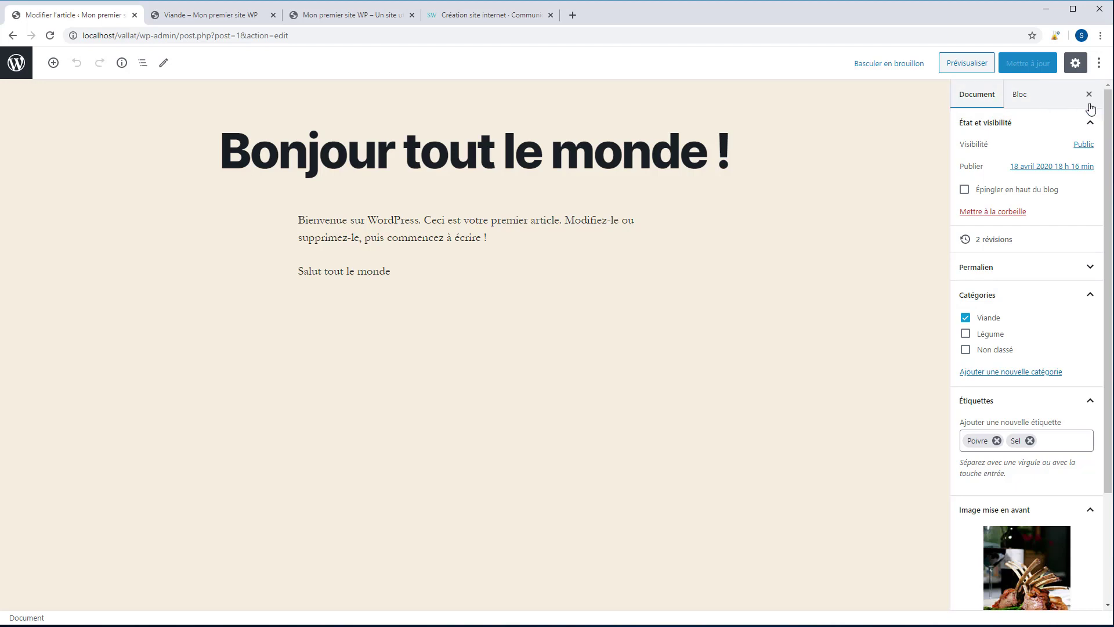
Write the excerpt "coucou ceci est un extrai" for the article and update it.
{"action": "left_click_drag", "start_coordinate": [1105, 119], "coordinate": [1104, 253]}
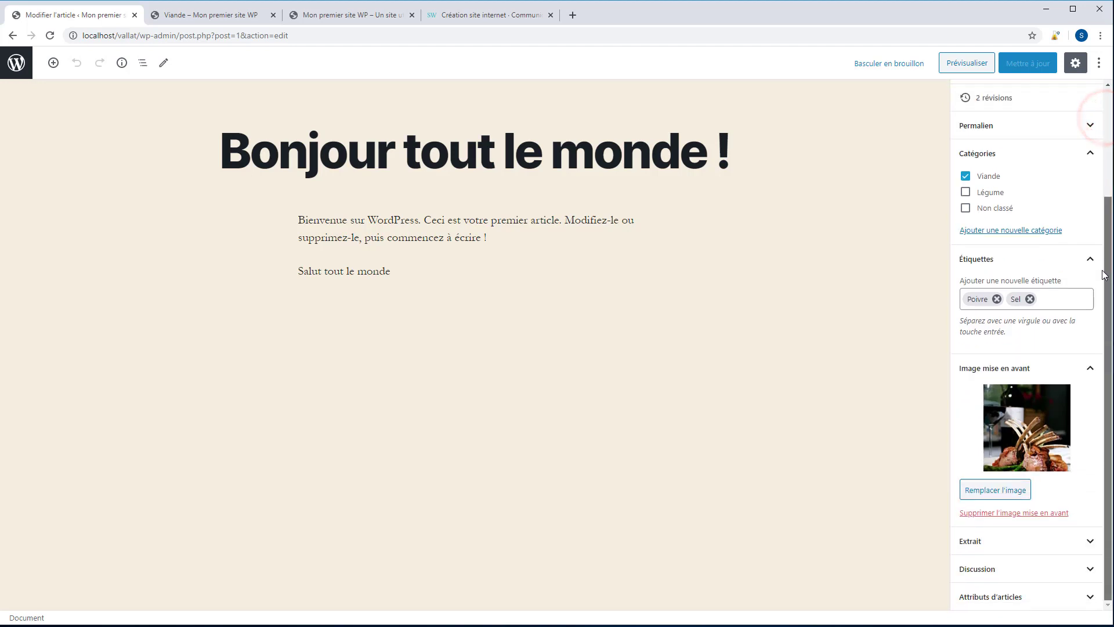
{"action": "left_click", "coordinate": [966, 541]}
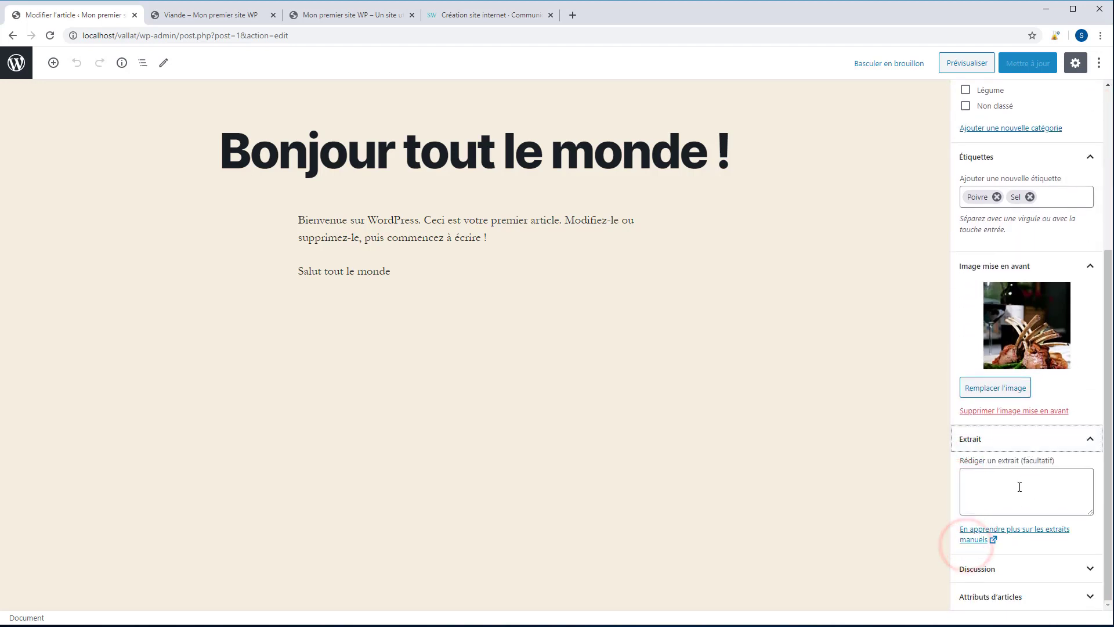
{"action": "left_click", "coordinate": [995, 473]}
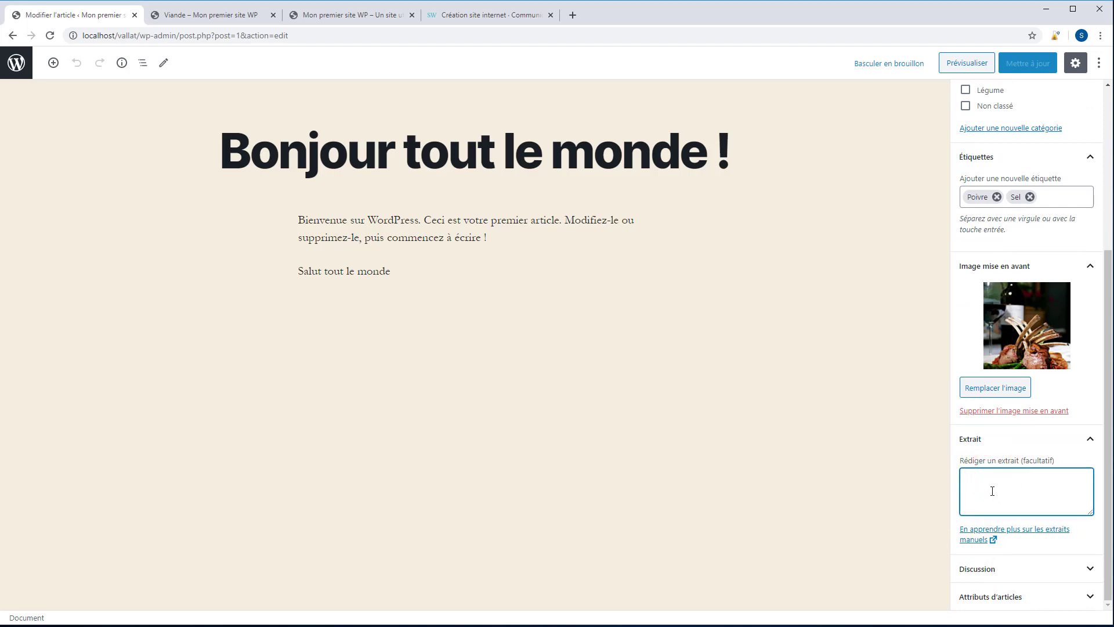
{"action": "type", "text": "coucou ceci est un extrai"}
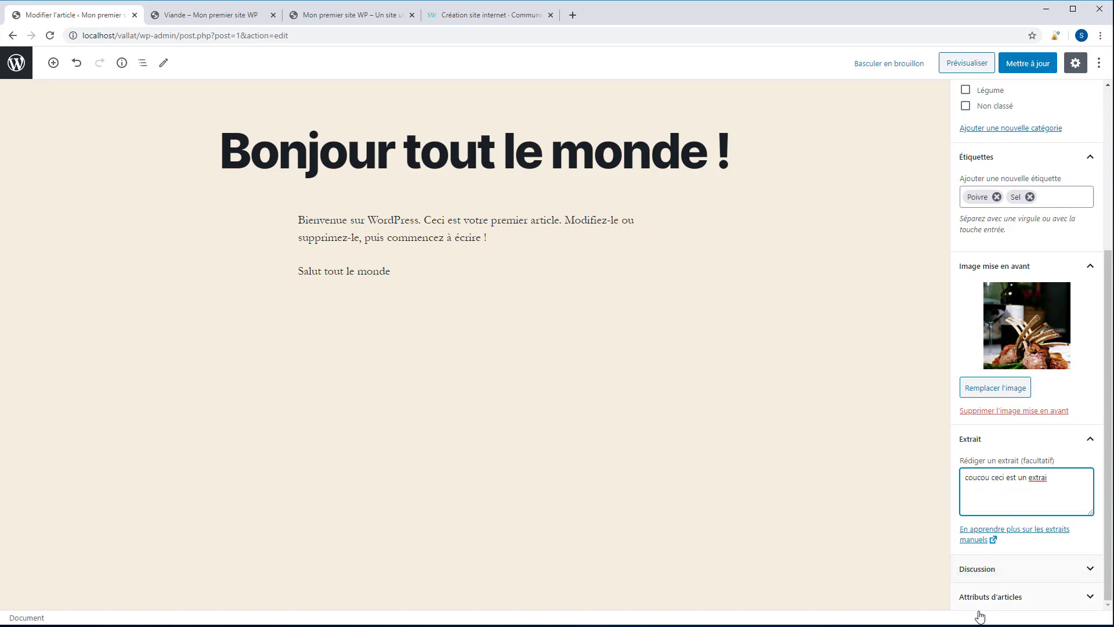
{"action": "left_click", "coordinate": [1025, 64]}
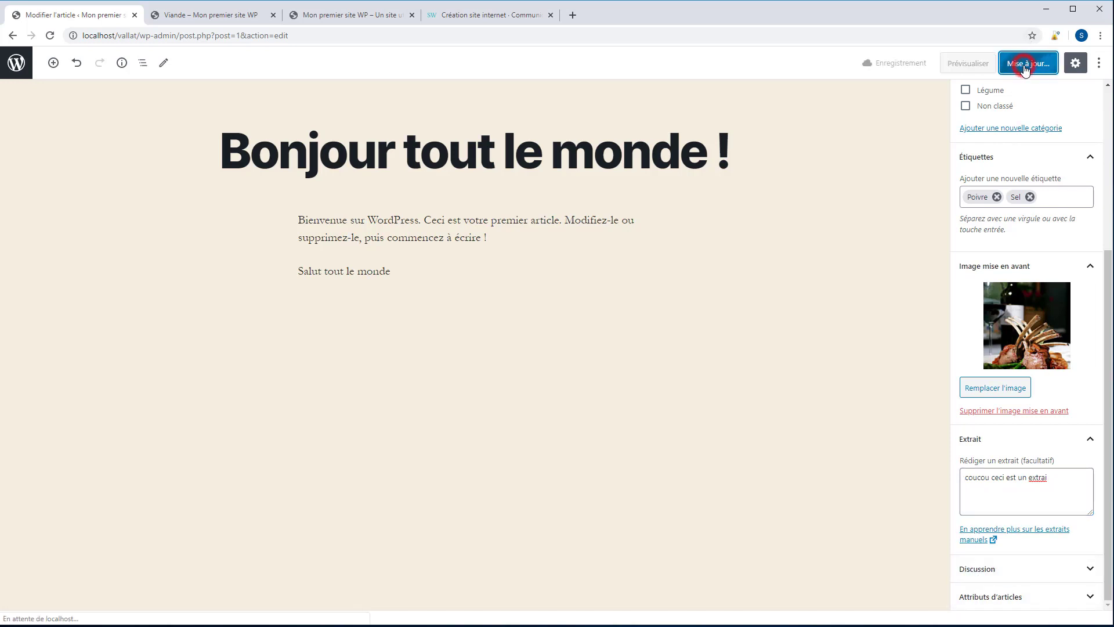
Reload the category page, open the blog page and check whether it shows the article's excerpt or full text.
{"action": "left_click", "coordinate": [198, 16]}
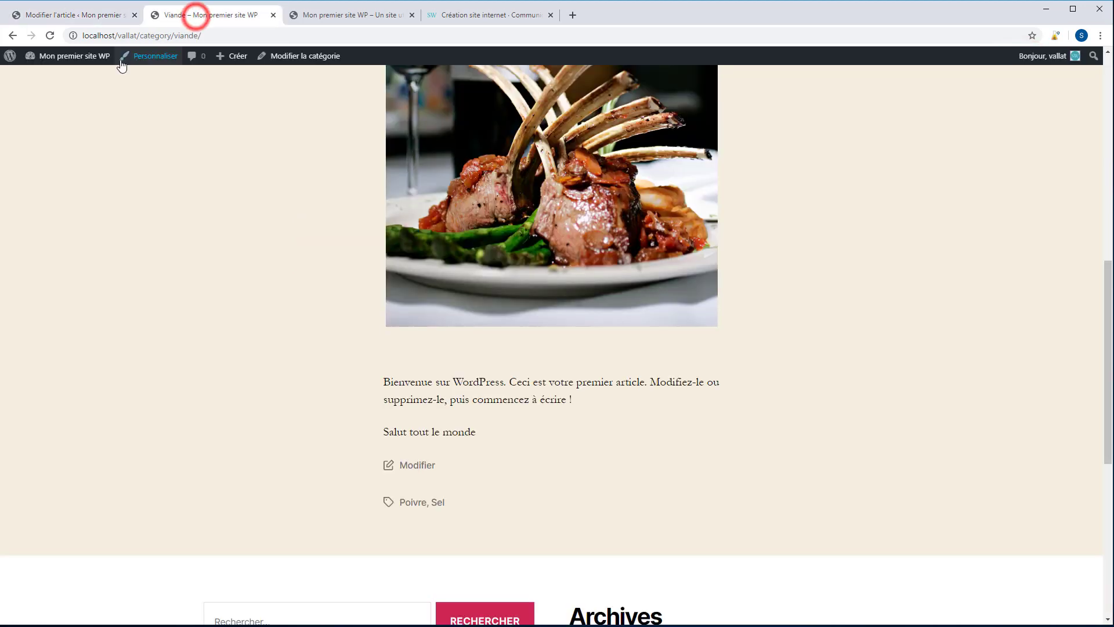
{"action": "key", "text": "F5"}
{"action": "left_click", "coordinate": [888, 98]}
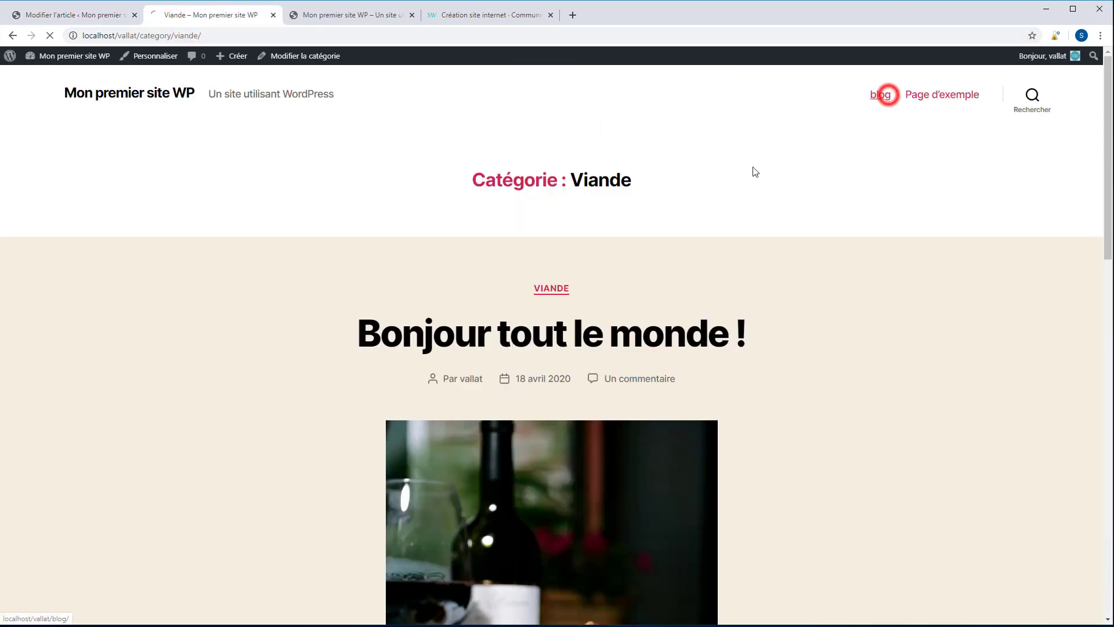
{"action": "scroll", "coordinate": [603, 283], "scroll_direction": "down", "scroll_amount": 7}
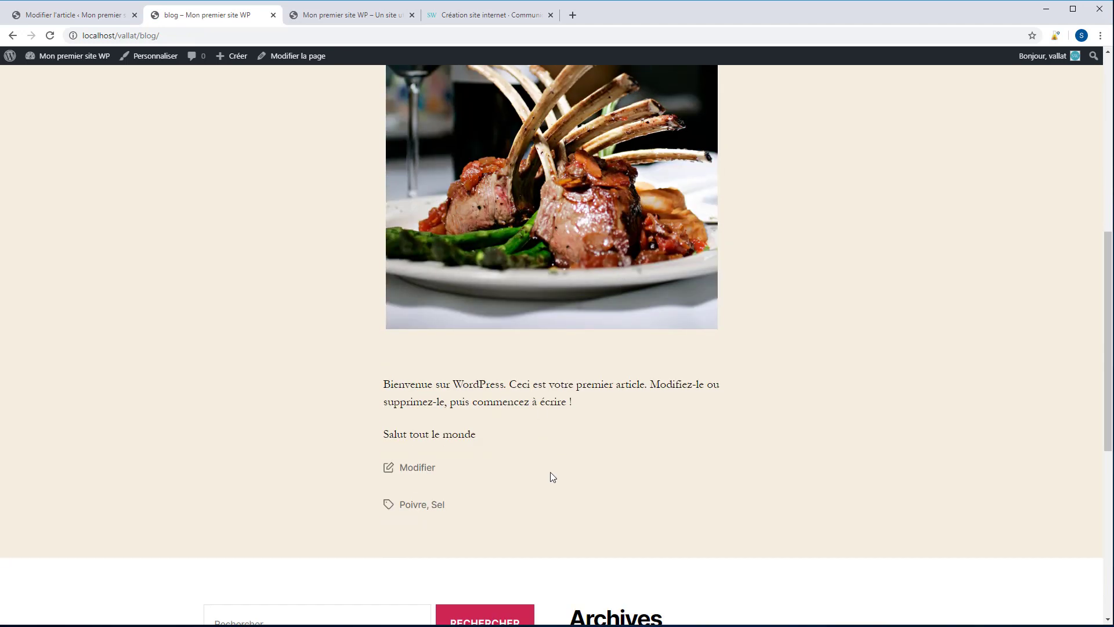
{"action": "left_click_drag", "start_coordinate": [385, 377], "coordinate": [476, 434]}
{"action": "scroll", "coordinate": [441, 255], "scroll_direction": "up", "scroll_amount": 7}
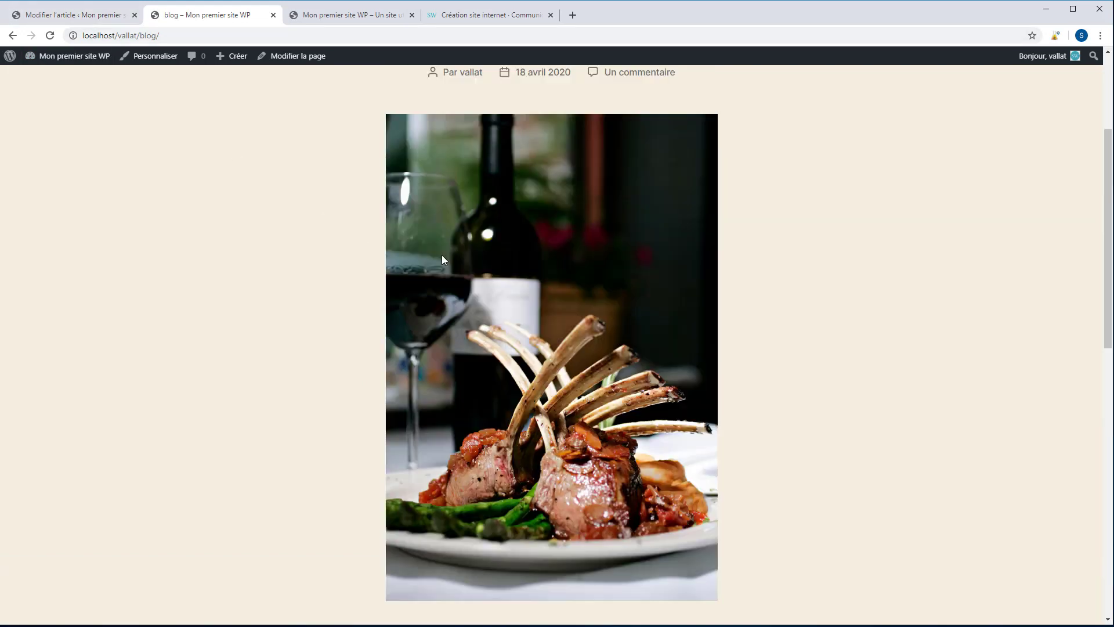
{"action": "scroll", "coordinate": [480, 158], "scroll_direction": "down", "scroll_amount": 10}
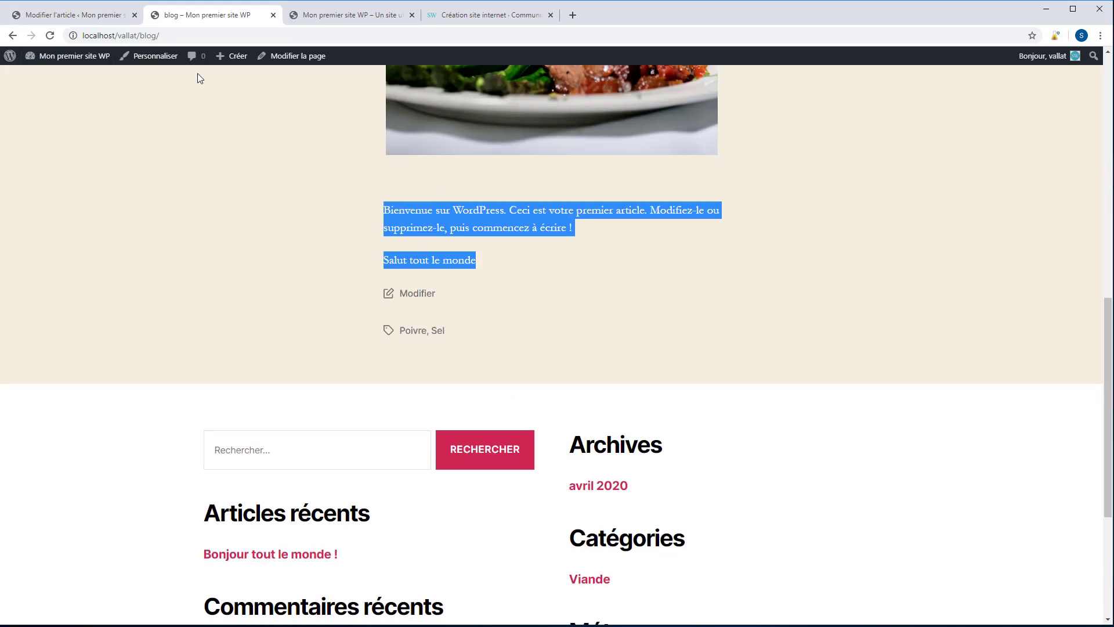
Open the reading settings, read the note about theme content display, and select "Le texte complet" for feed posts.
{"action": "left_click", "coordinate": [17, 14]}
{"action": "left_click", "coordinate": [16, 65]}
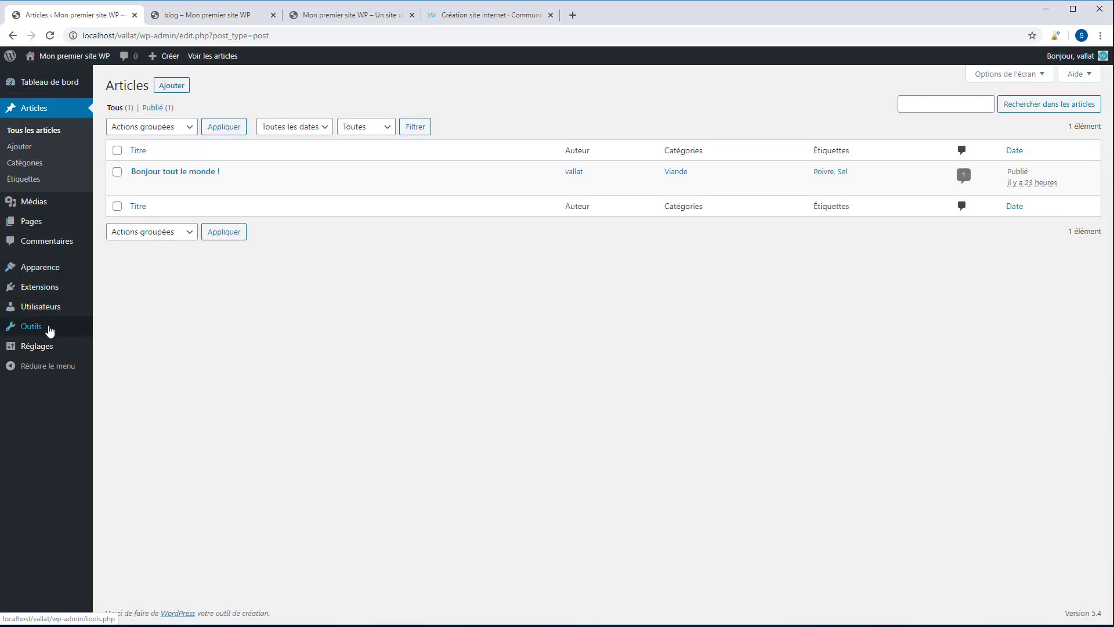
{"action": "mouse_move", "coordinate": [54, 313]}
{"action": "mouse_move", "coordinate": [47, 346]}
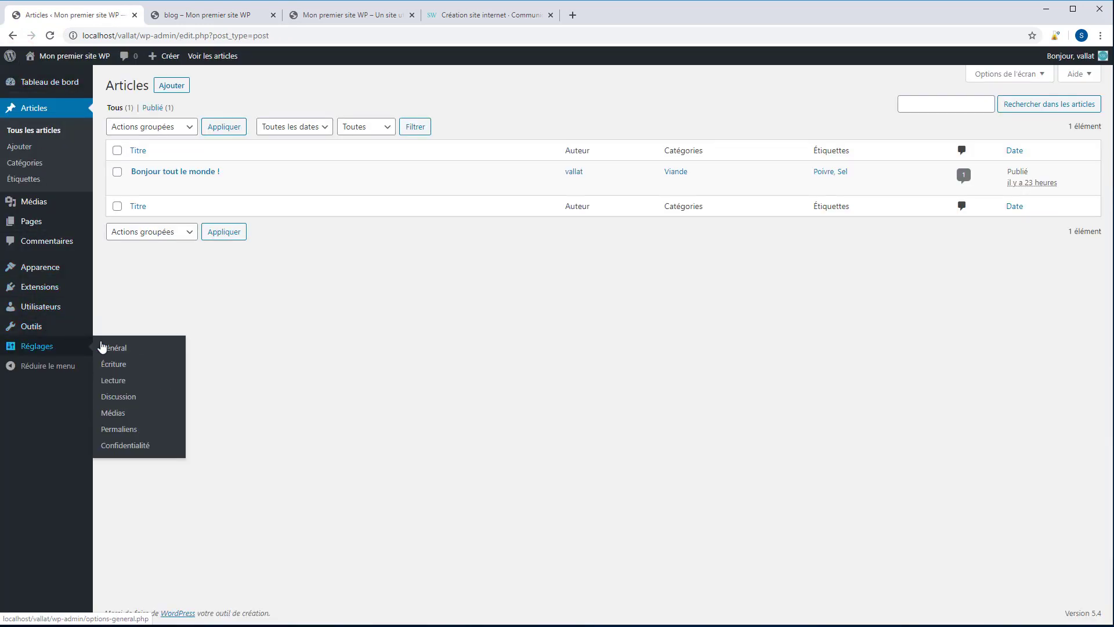
{"action": "left_click", "coordinate": [114, 381]}
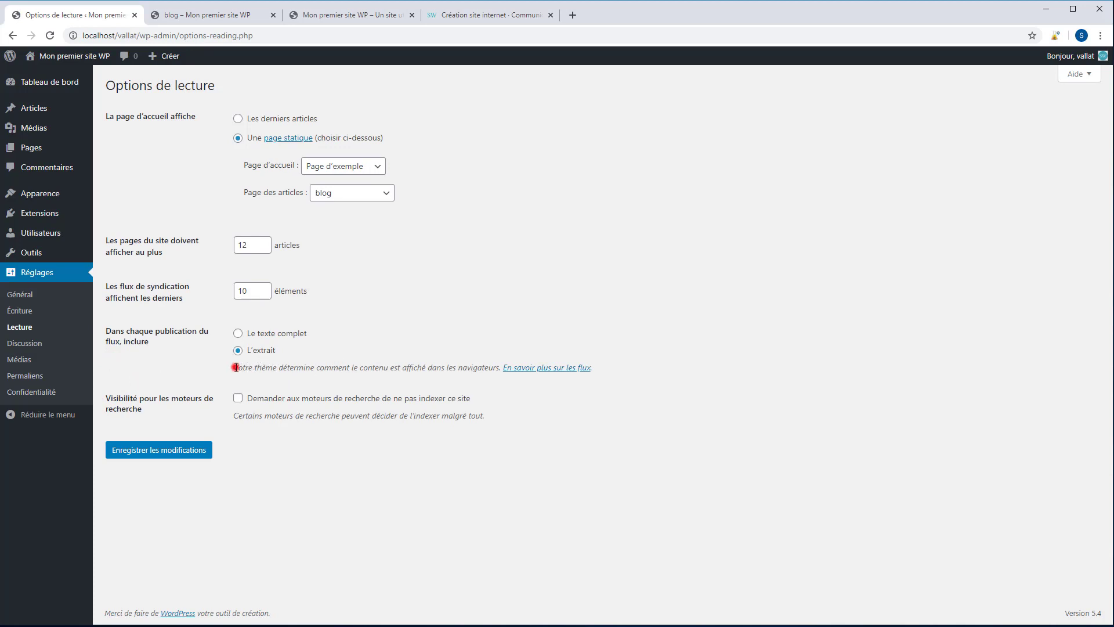
{"action": "left_click_drag", "start_coordinate": [236, 367], "coordinate": [502, 368]}
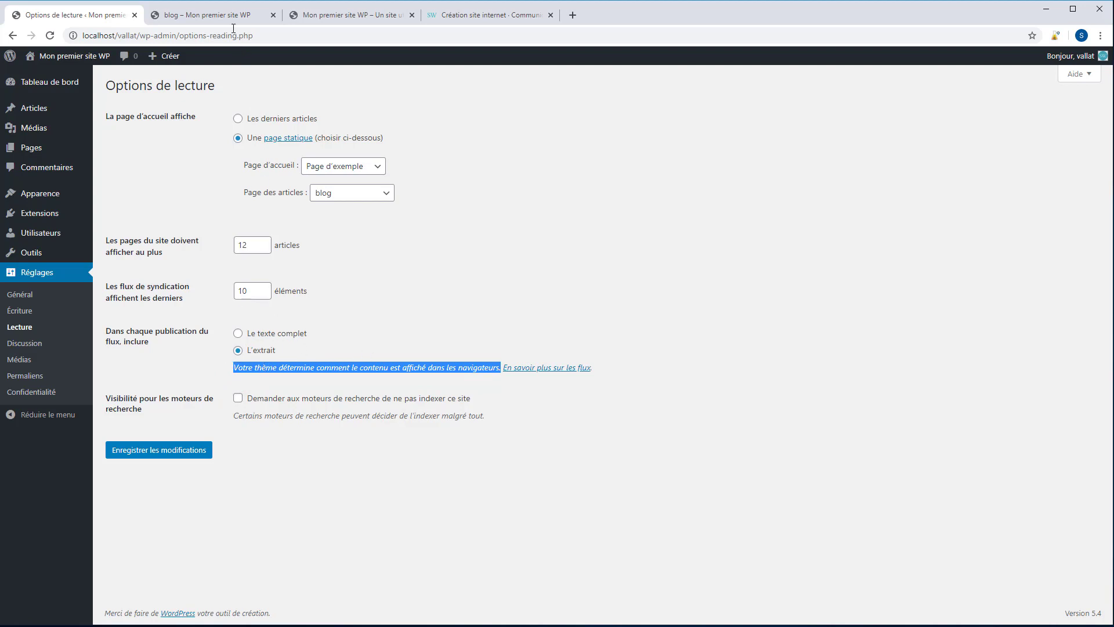
{"action": "left_click", "coordinate": [241, 333]}
Review the "Bonjour tout le monde !" article on the blog page, from its body text up to its title.
{"action": "left_click", "coordinate": [200, 13]}
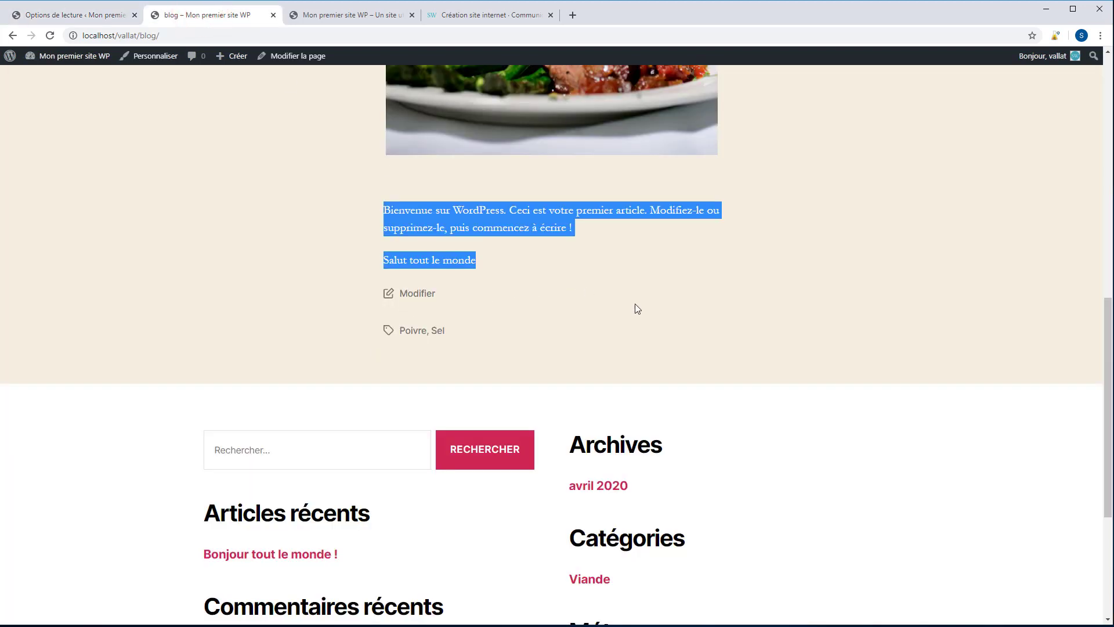
{"action": "scroll", "coordinate": [637, 308], "scroll_direction": "up", "scroll_amount": 3}
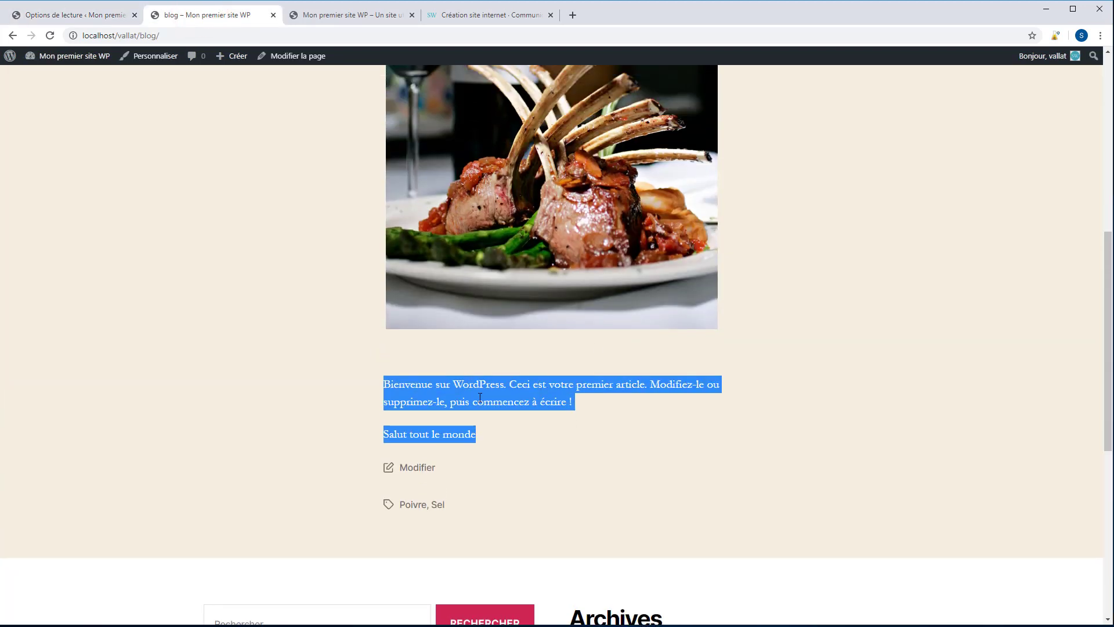
{"action": "scroll", "coordinate": [480, 397], "scroll_direction": "up", "scroll_amount": 5}
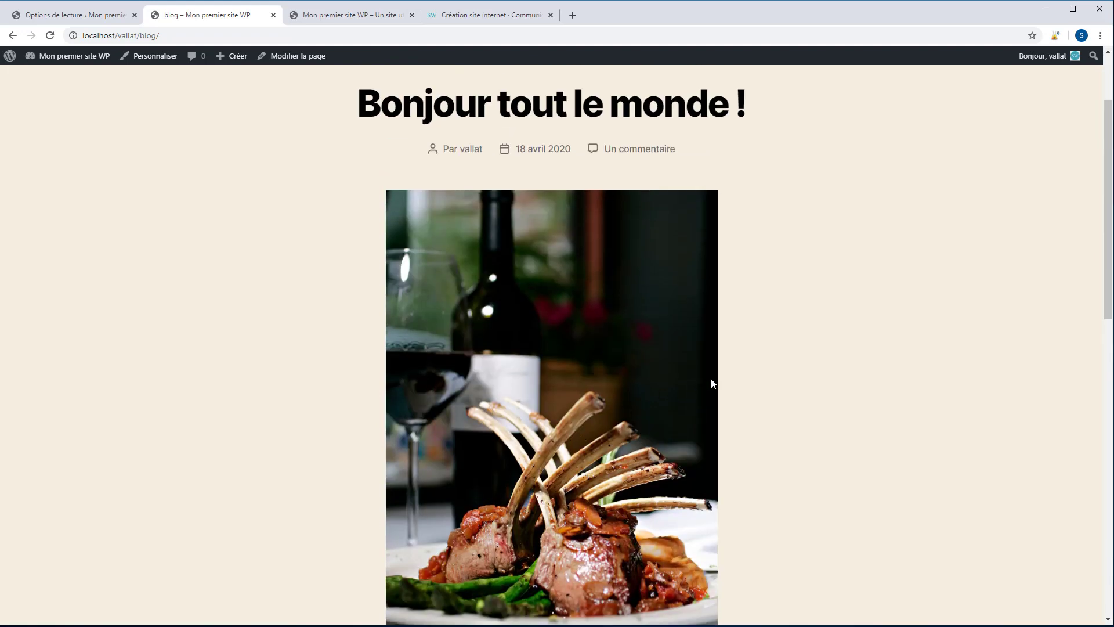
{"action": "scroll", "coordinate": [713, 383], "scroll_direction": "up", "scroll_amount": 2}
{"action": "left_click", "coordinate": [113, 14]}
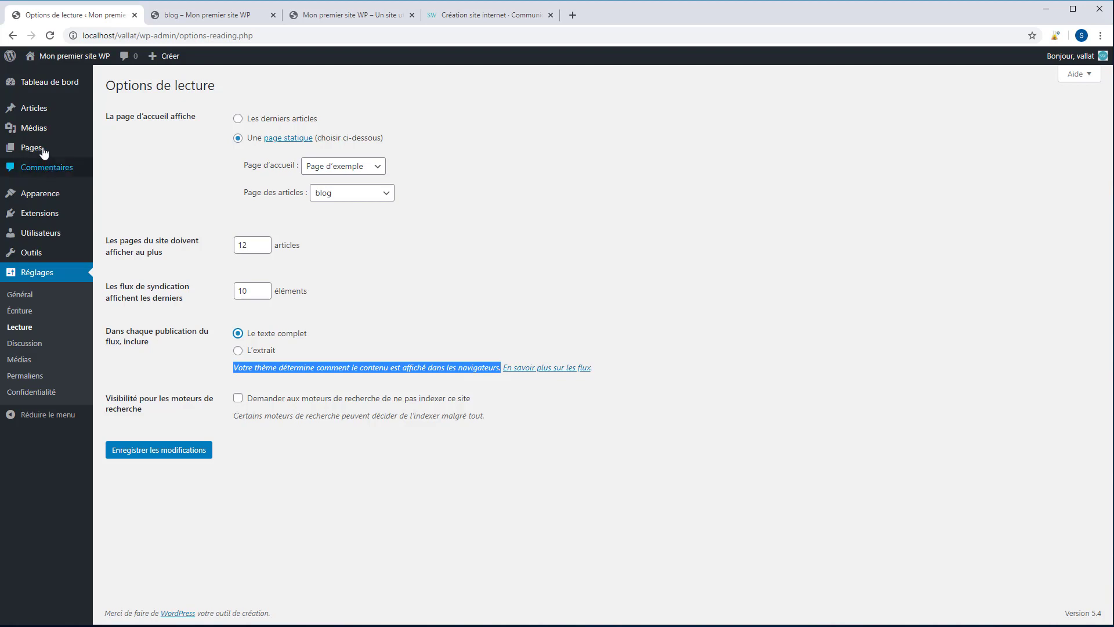
{"action": "mouse_move", "coordinate": [34, 152]}
{"action": "left_click", "coordinate": [214, 22]}
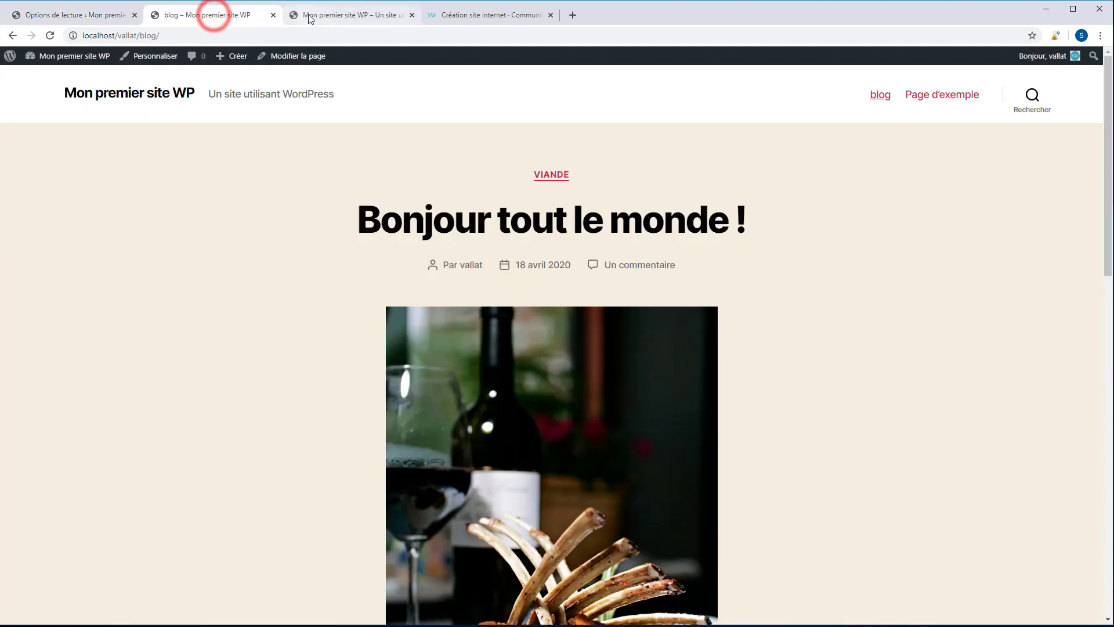
{"action": "left_click", "coordinate": [68, 15]}
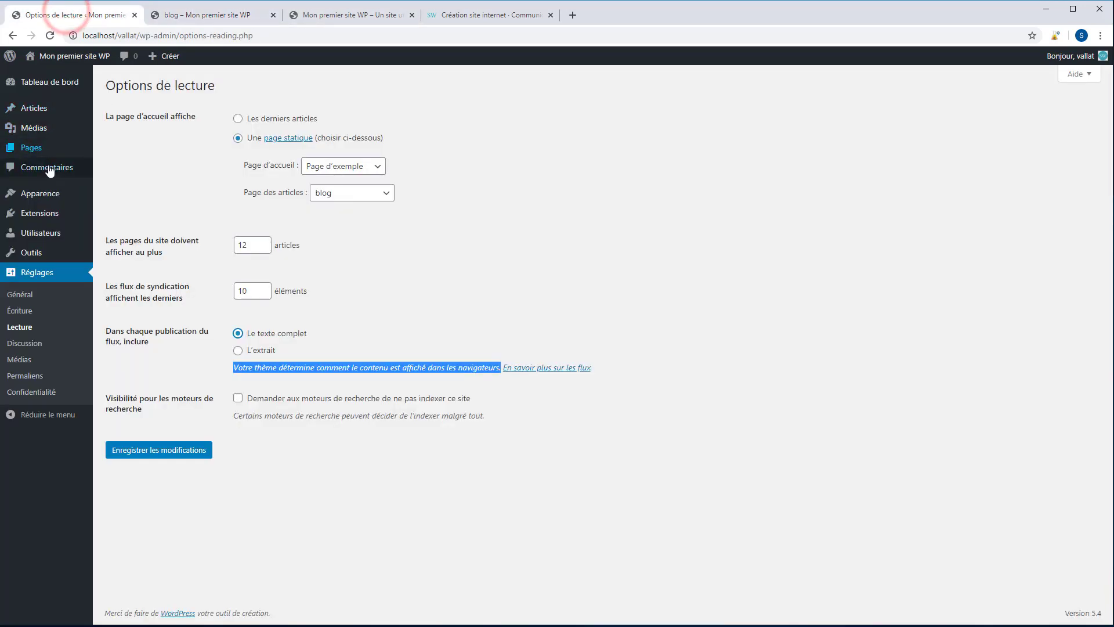
Open the "Bonjour tout le monde !" article from the articles list to examine it in the editor.
{"action": "mouse_move", "coordinate": [73, 149]}
{"action": "mouse_move", "coordinate": [81, 129]}
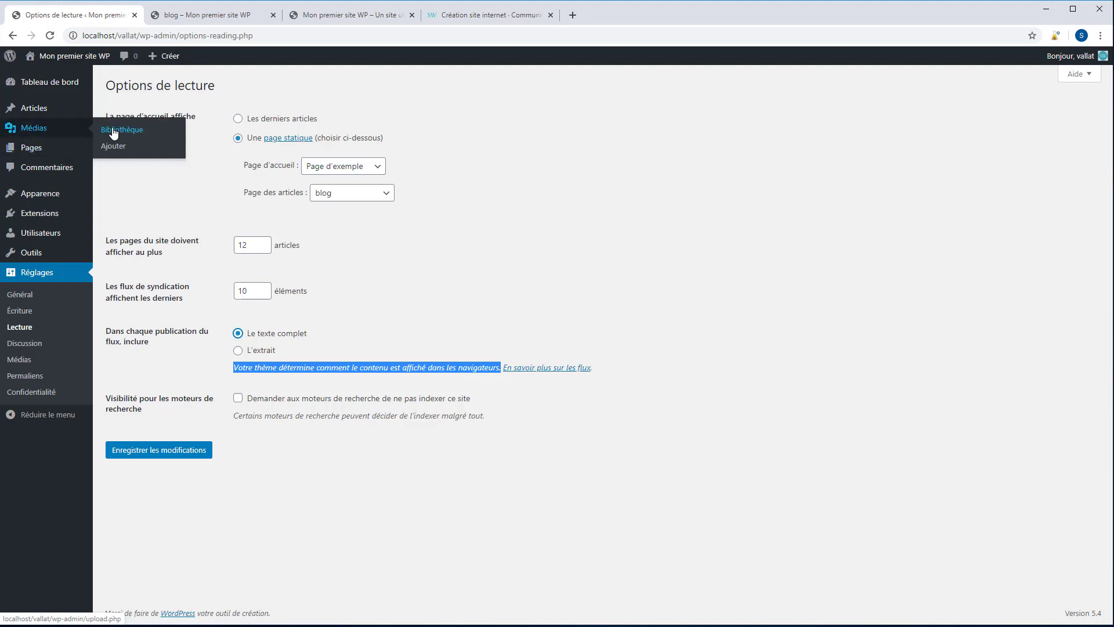
{"action": "mouse_move", "coordinate": [58, 111]}
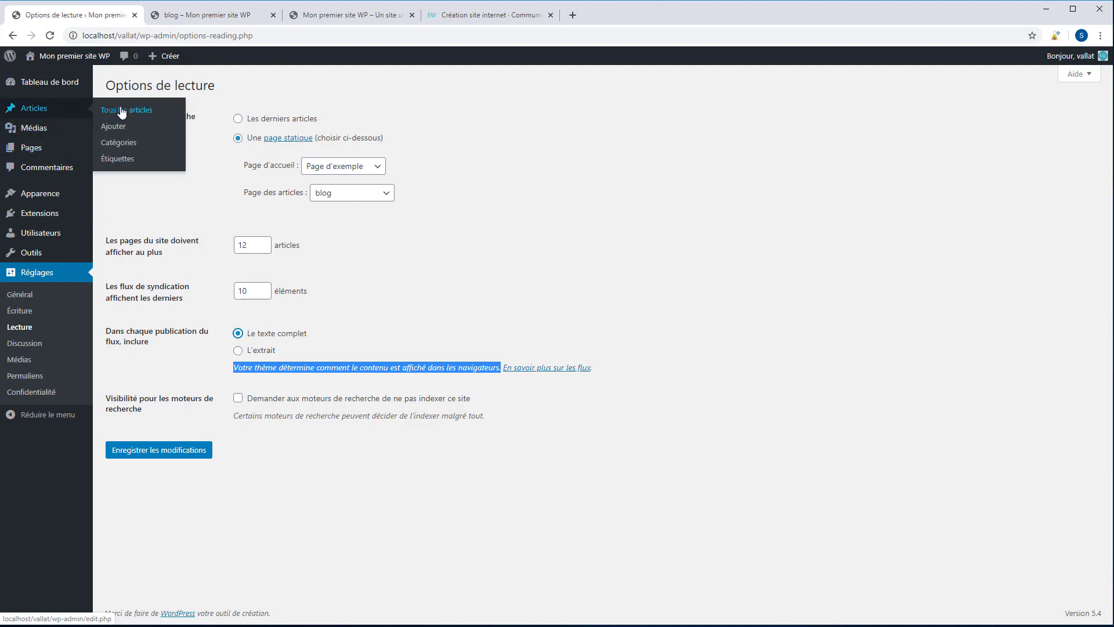
{"action": "left_click", "coordinate": [128, 112]}
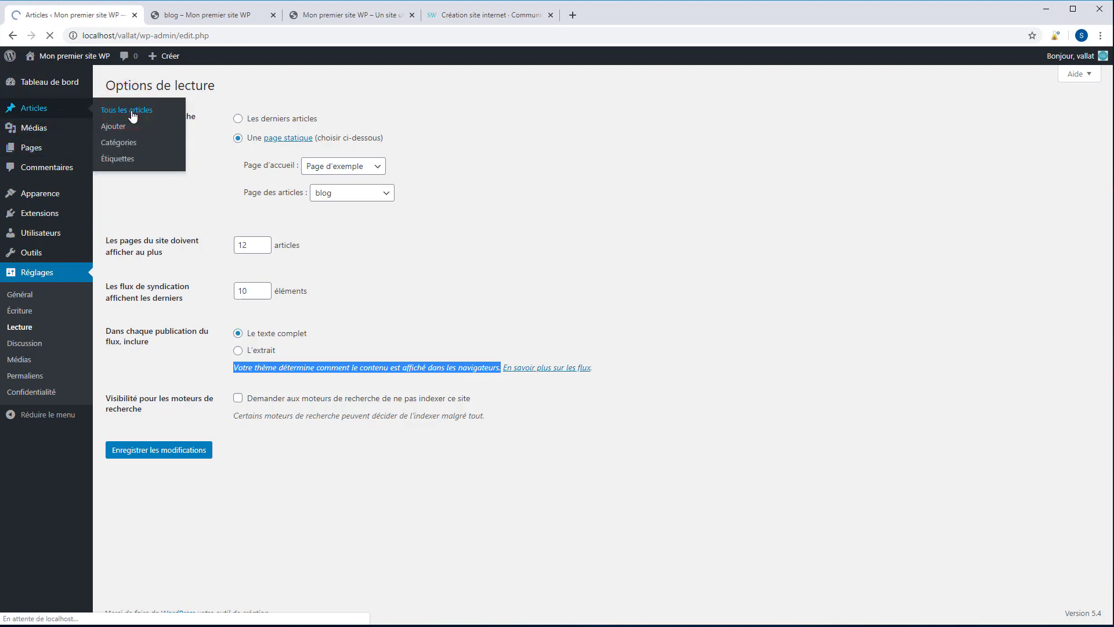
{"action": "left_click", "coordinate": [145, 186]}
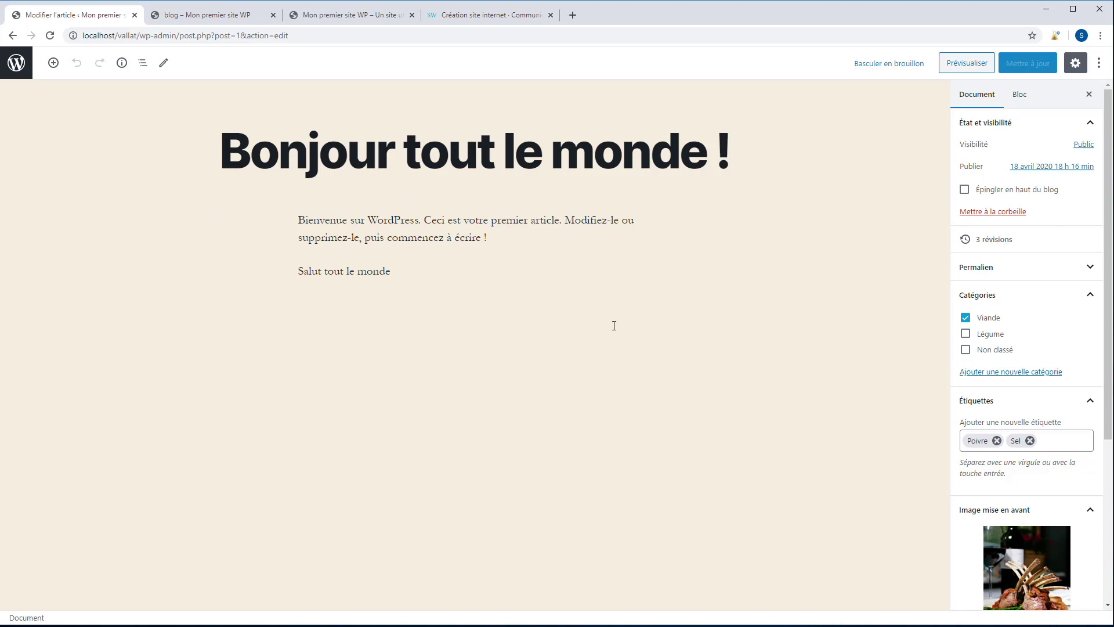
Leave the article editor and look at the site's home page and the blog page's header navigation links.
{"action": "left_click", "coordinate": [17, 65]}
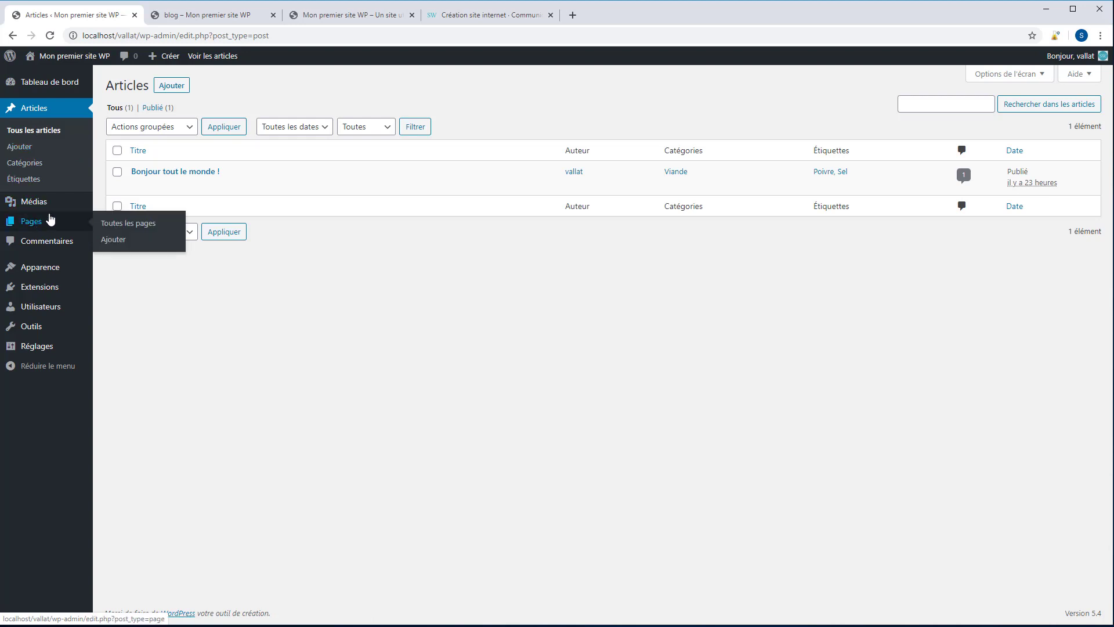
{"action": "mouse_move", "coordinate": [56, 210]}
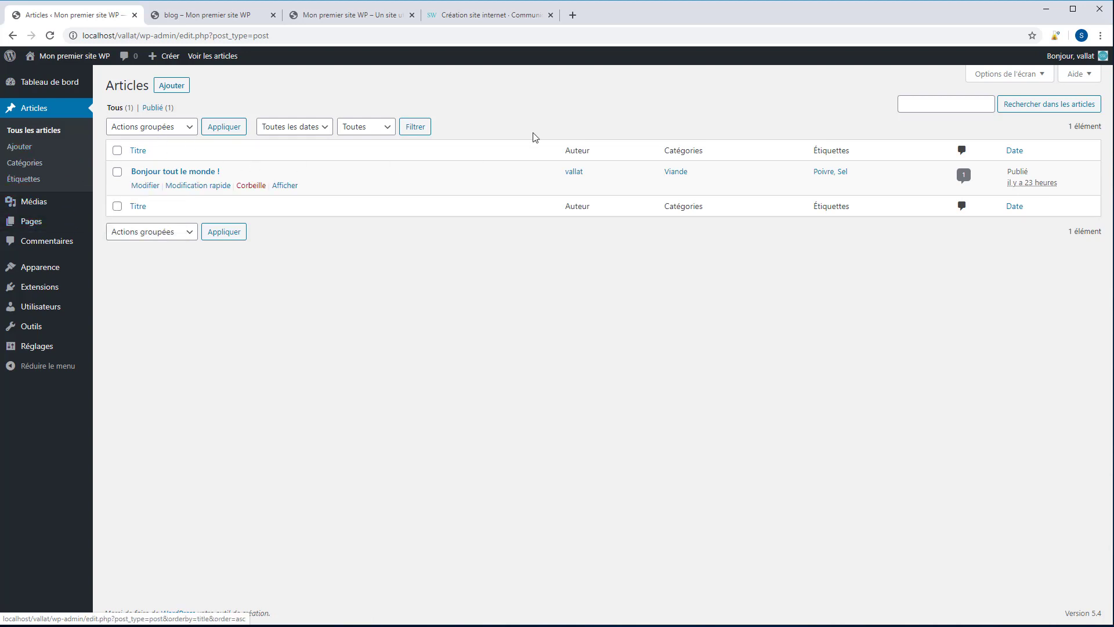
{"action": "left_click", "coordinate": [374, 15]}
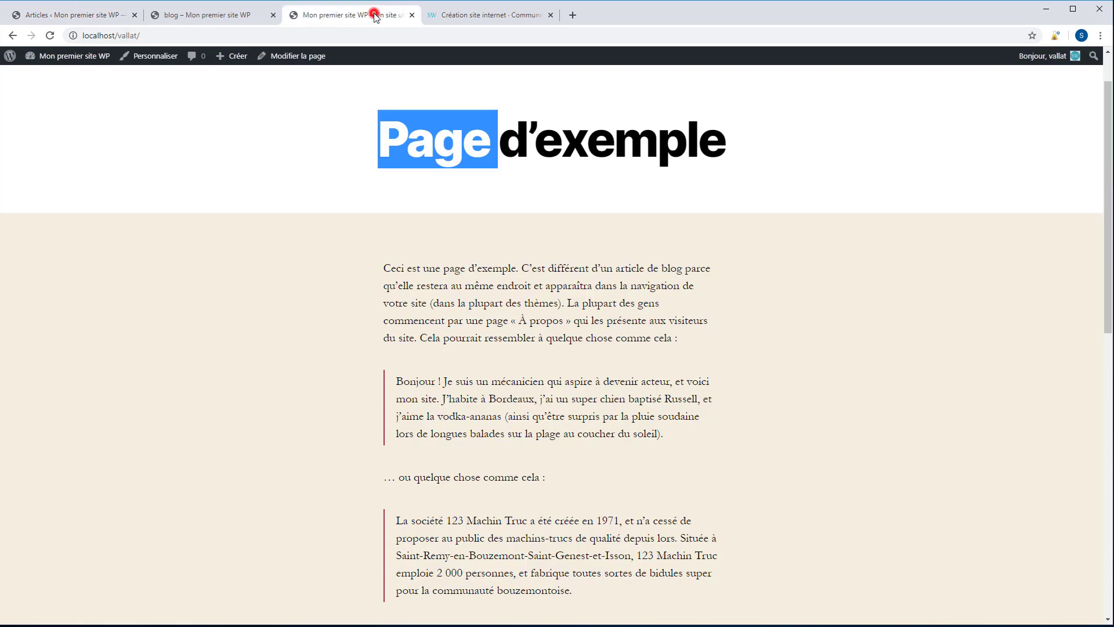
{"action": "left_click", "coordinate": [232, 12]}
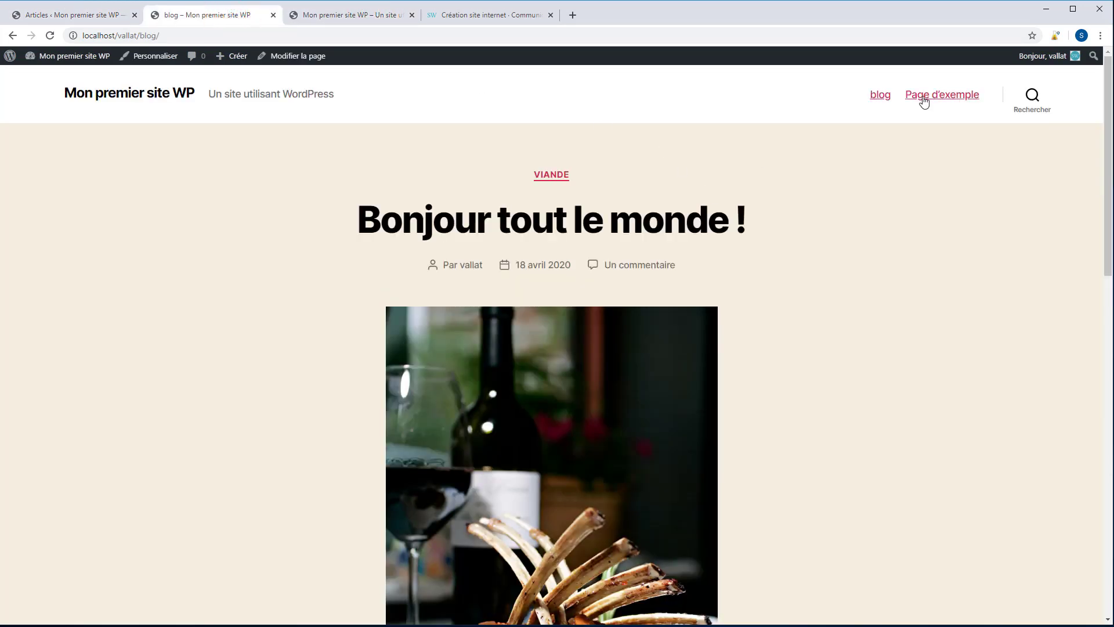
Create a new navigation menu named "principal" in the site's appearance settings.
{"action": "left_click", "coordinate": [97, 15]}
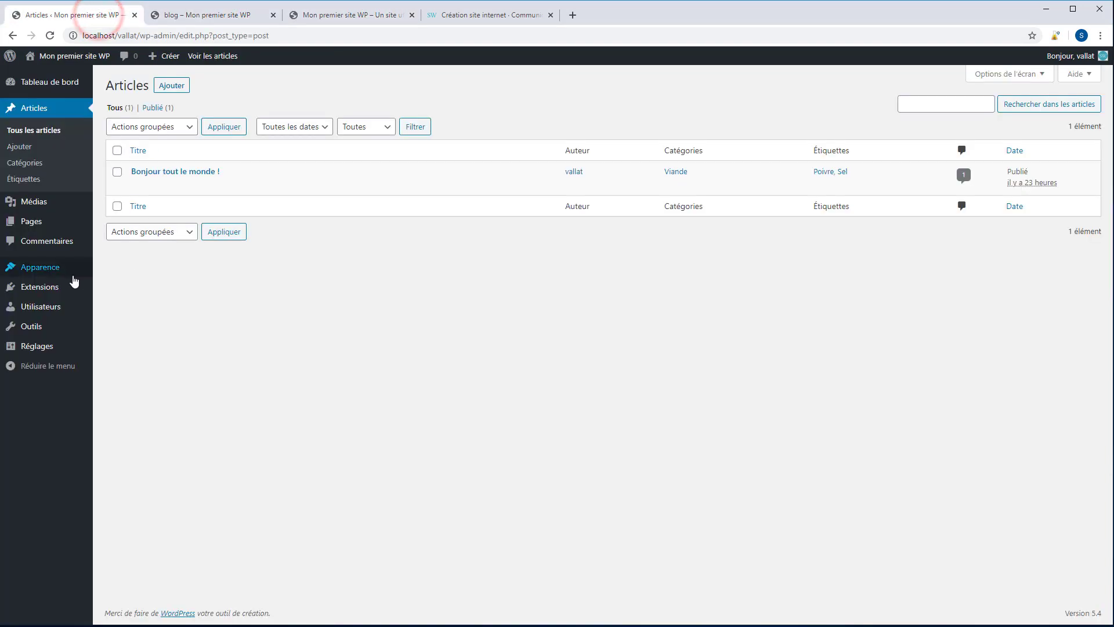
{"action": "mouse_move", "coordinate": [55, 290]}
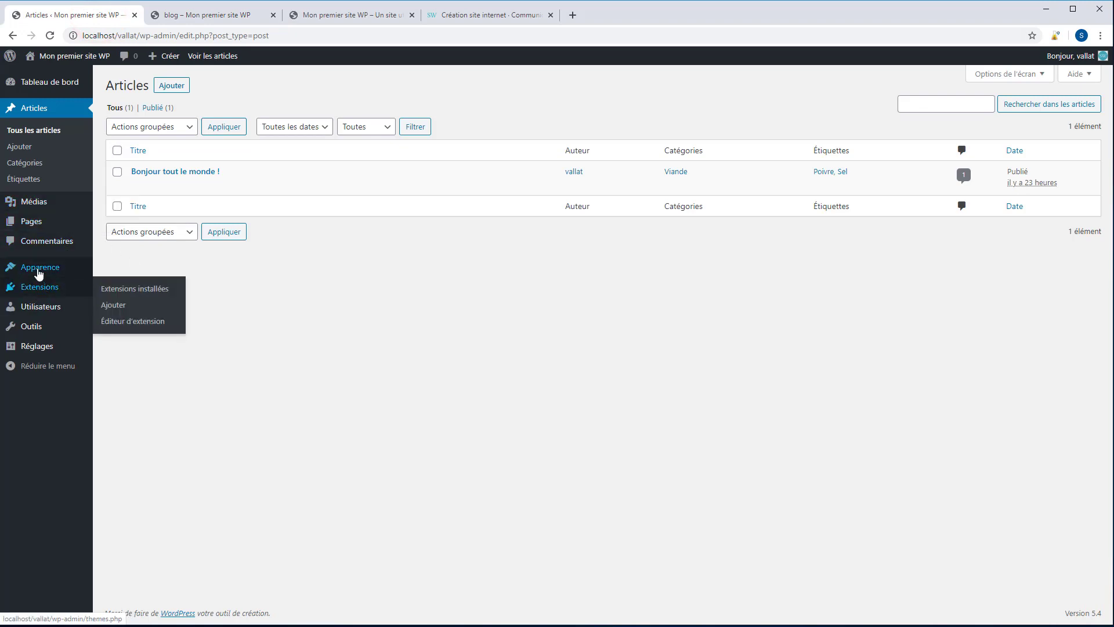
{"action": "mouse_move", "coordinate": [38, 272]}
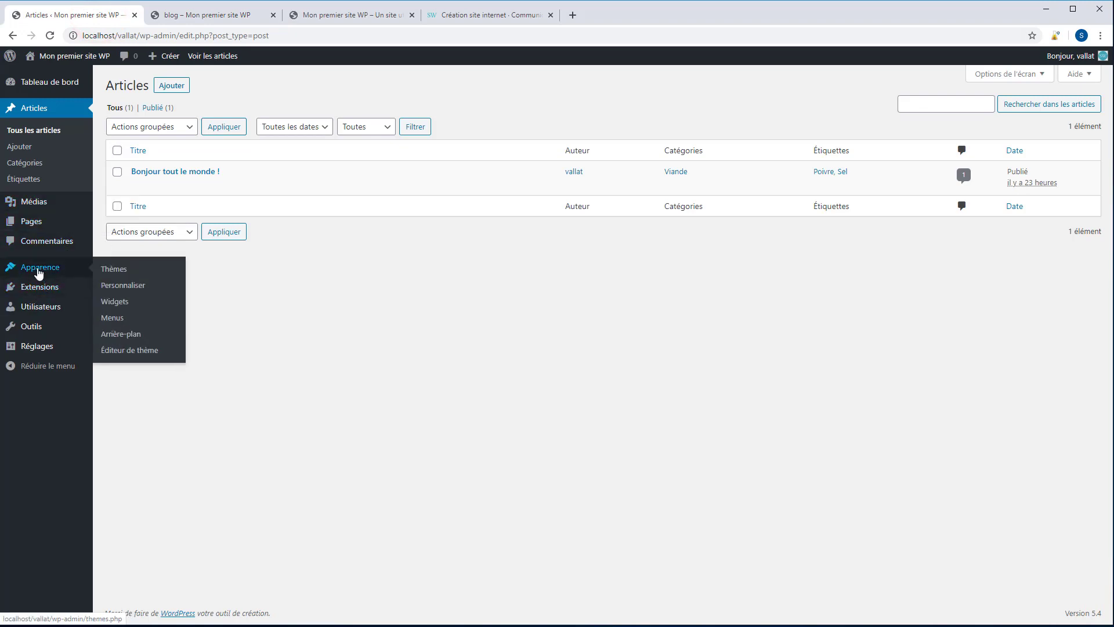
{"action": "left_click", "coordinate": [110, 319]}
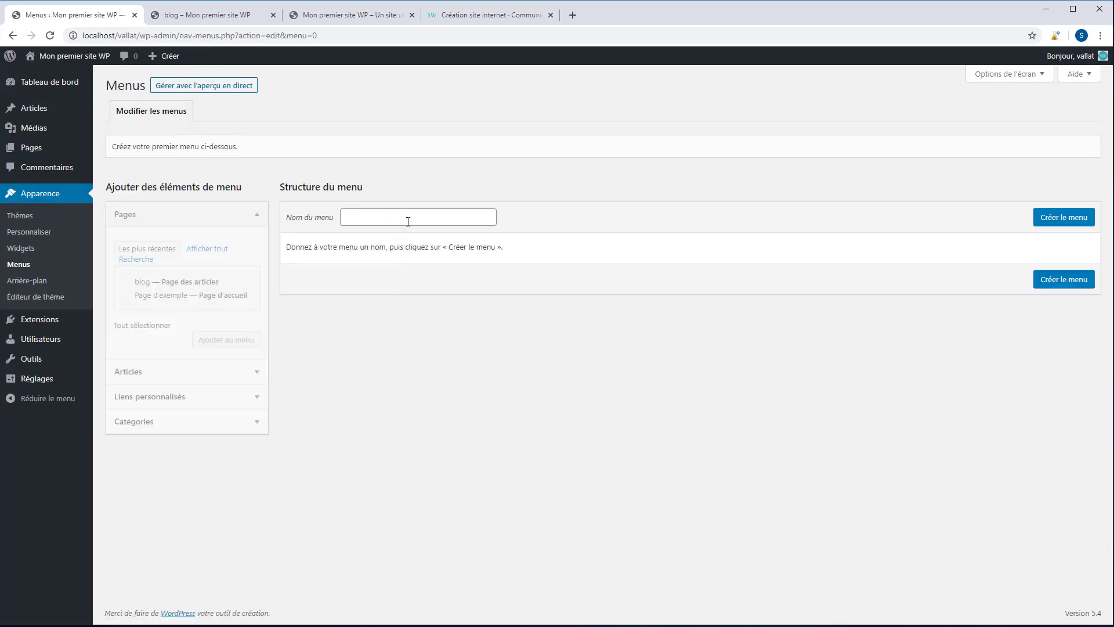
{"action": "left_click", "coordinate": [419, 223]}
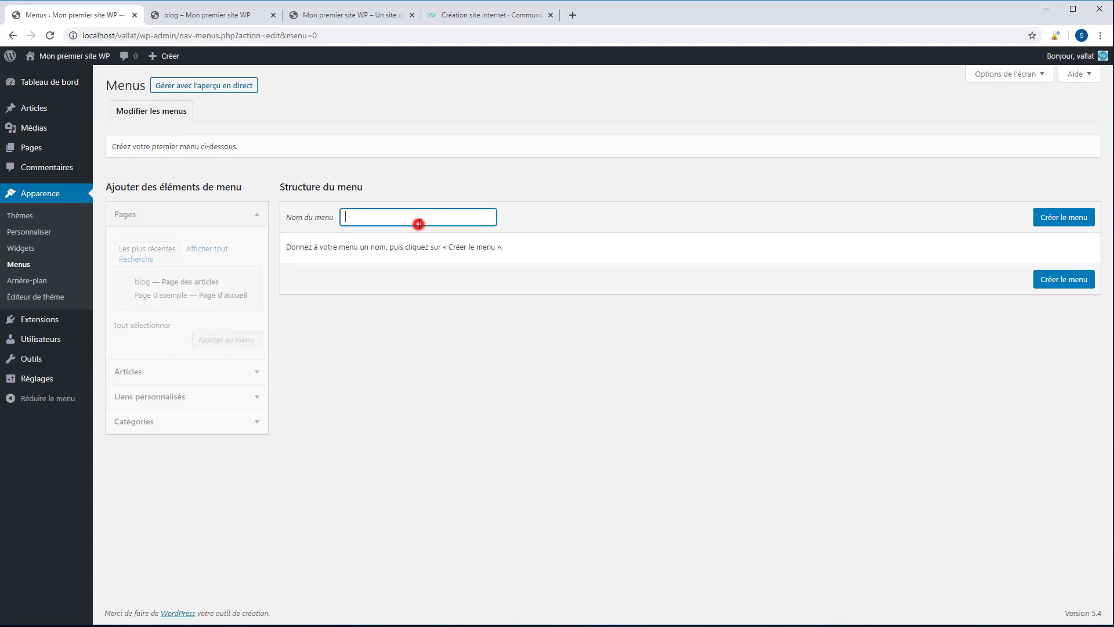
{"action": "type", "text": "principal"}
{"action": "left_click", "coordinate": [1068, 217]}
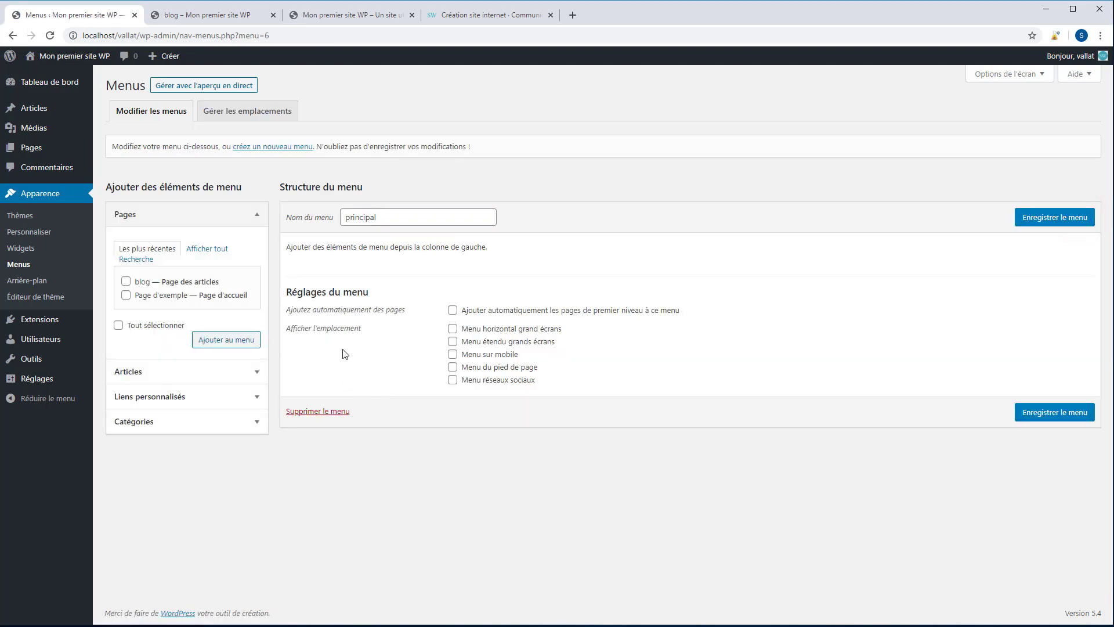
Add the "blog" and "Page d'exemple" pages to the "principal" menu.
{"action": "left_click", "coordinate": [126, 282]}
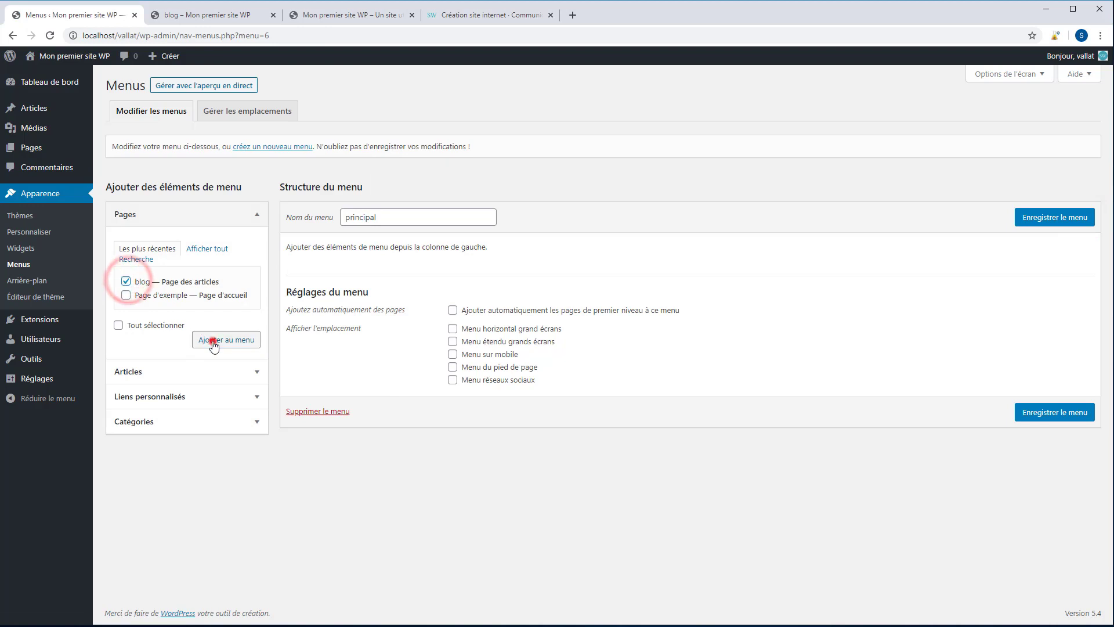
{"action": "left_click", "coordinate": [212, 342]}
{"action": "left_click", "coordinate": [126, 296]}
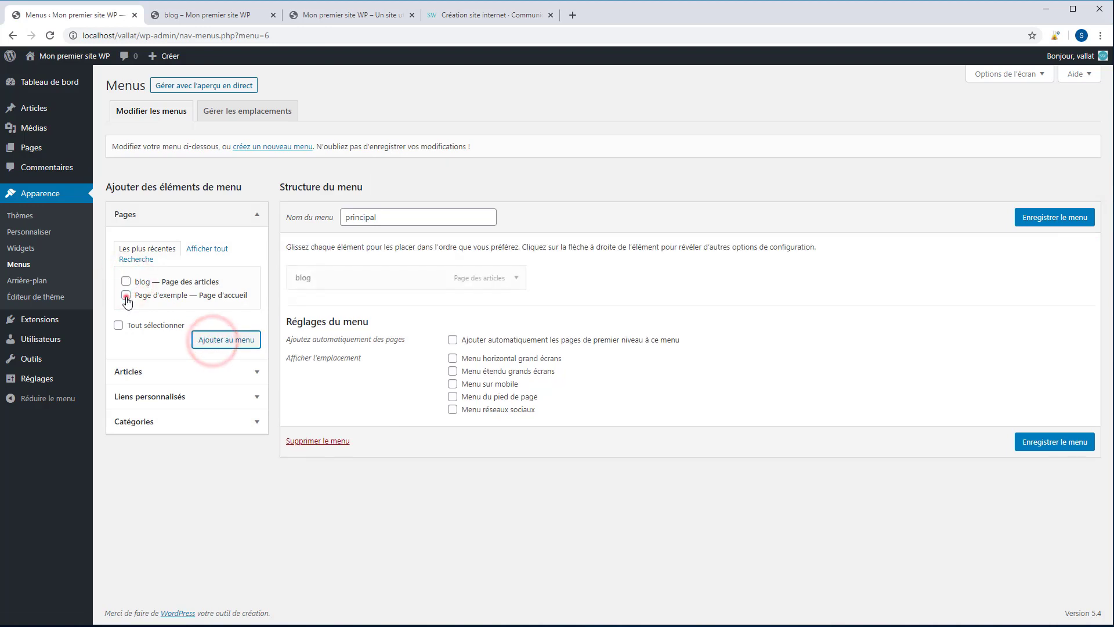
{"action": "left_click", "coordinate": [223, 343]}
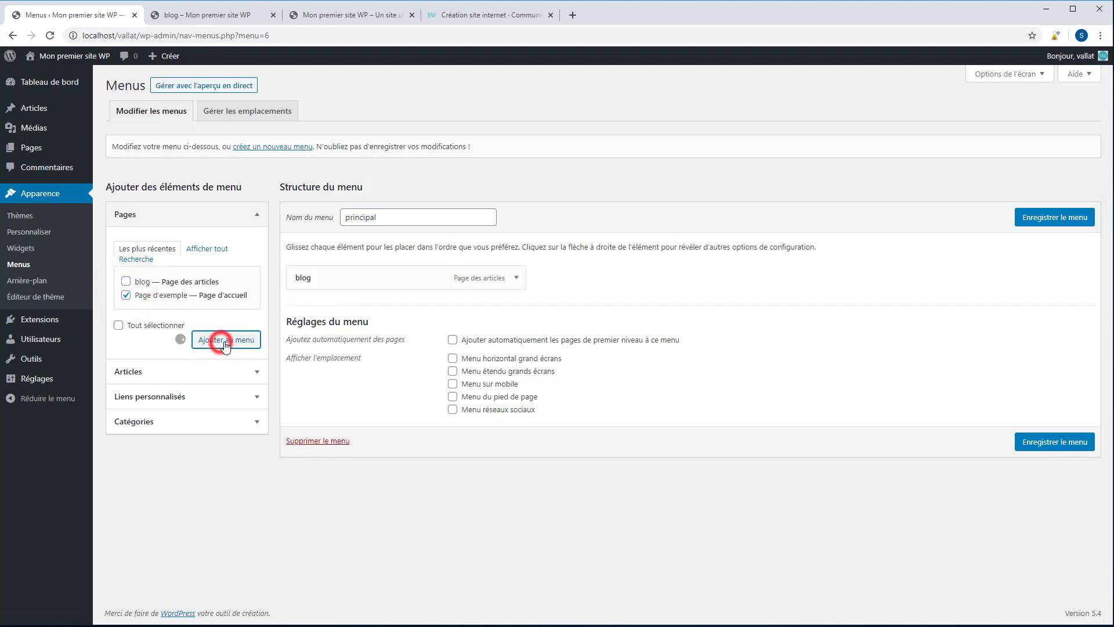
Change the navigation title of the "blog" menu item to "Mes articles".
{"action": "left_click", "coordinate": [516, 278]}
{"action": "double_click", "coordinate": [355, 311]}
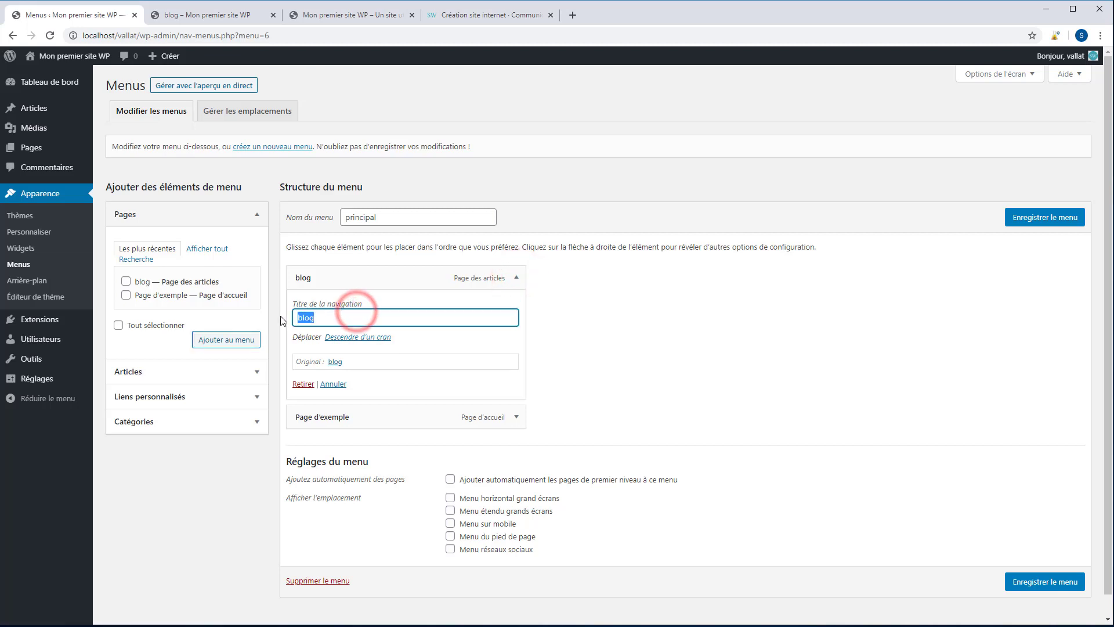
{"action": "type", "text": "Mes articles"}
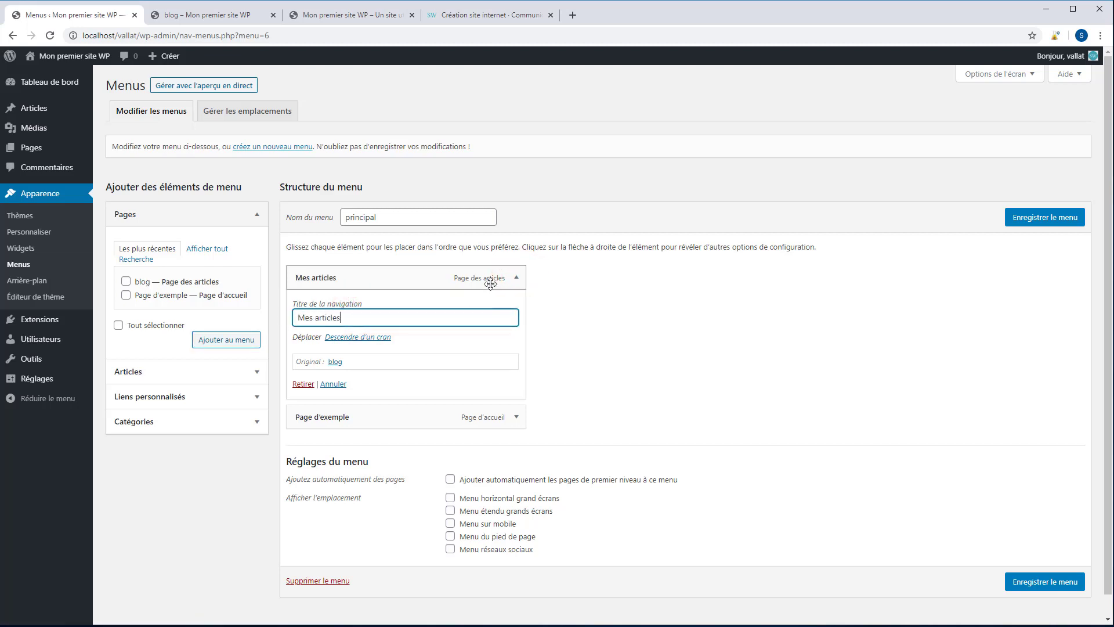
{"action": "left_click", "coordinate": [516, 277]}
Change the navigation title of the "Page d'exemple" item to "Page d'accueil" and save the menu.
{"action": "left_click", "coordinate": [516, 307]}
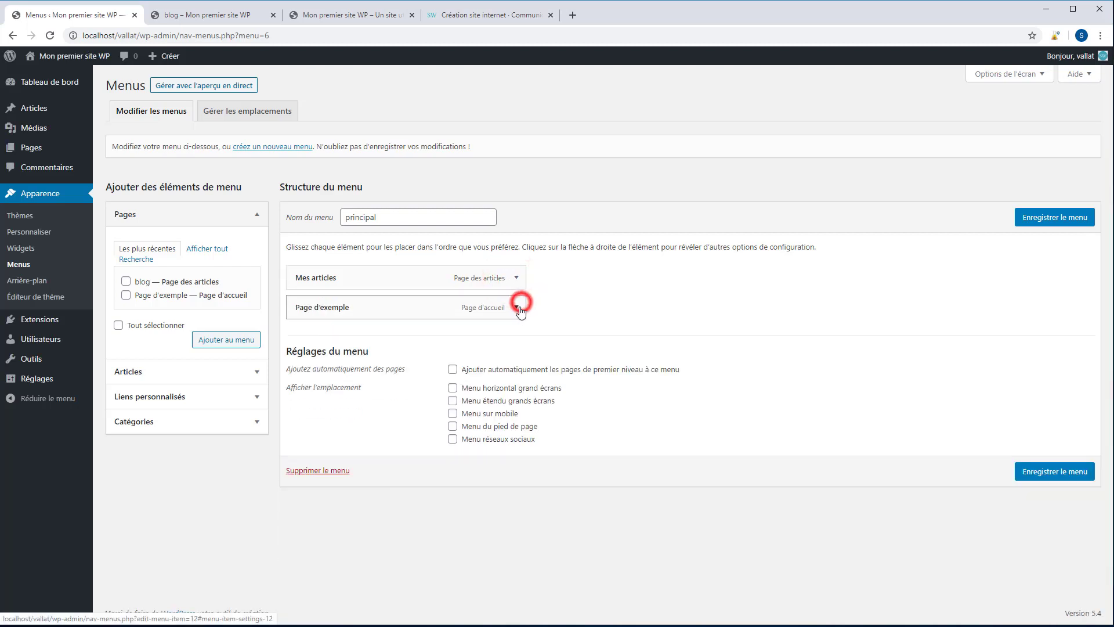
{"action": "triple_click", "coordinate": [367, 346]}
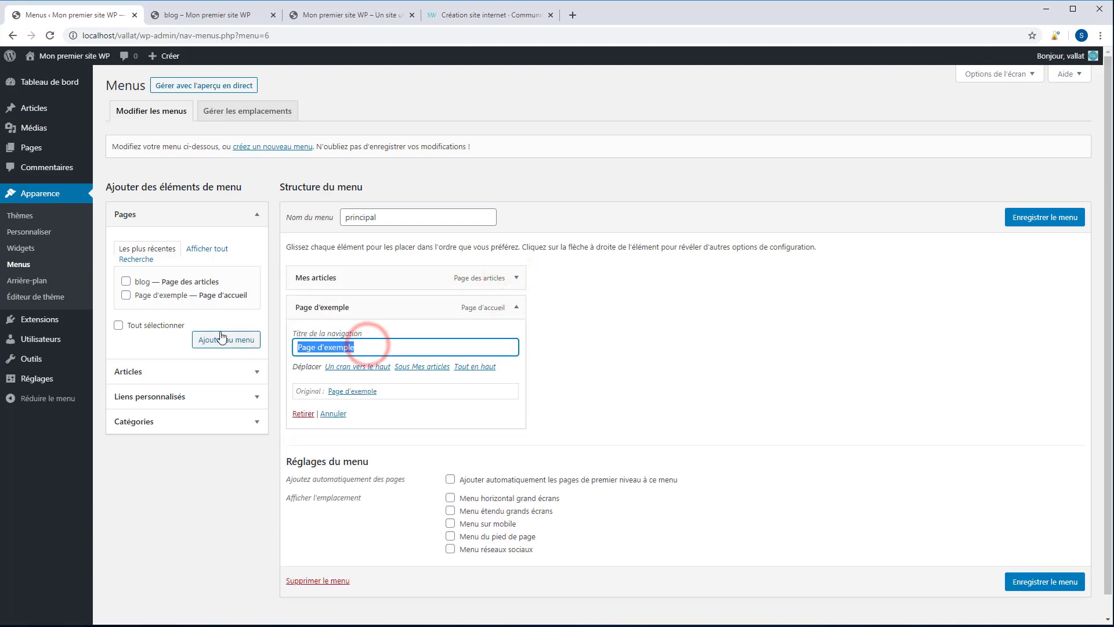
{"action": "type", "text": "Page"}
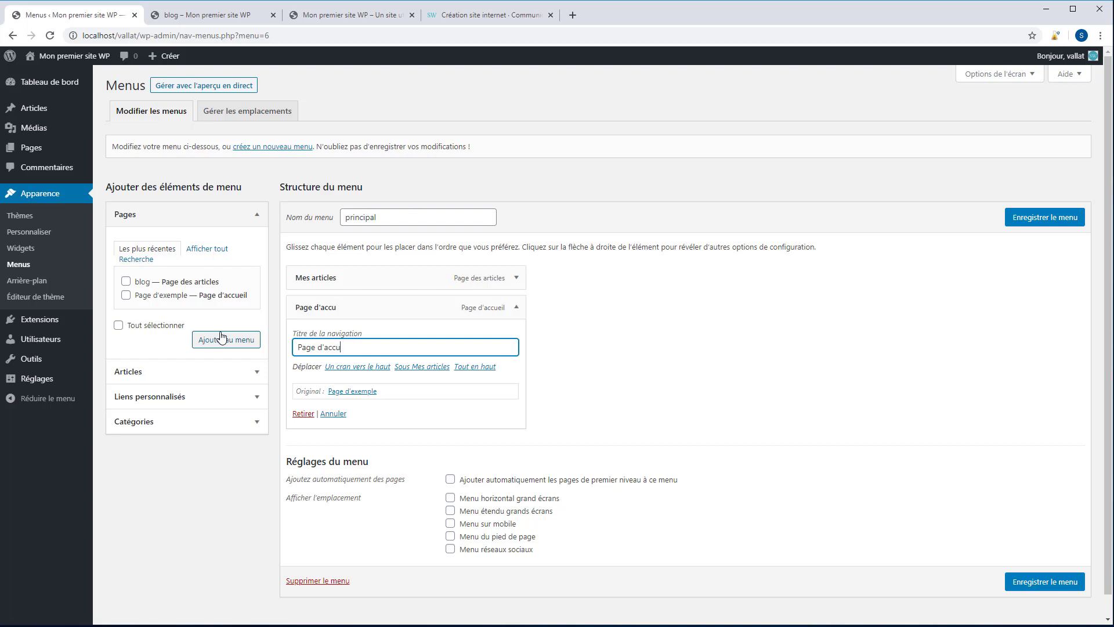
{"action": "left_click", "coordinate": [1045, 217]}
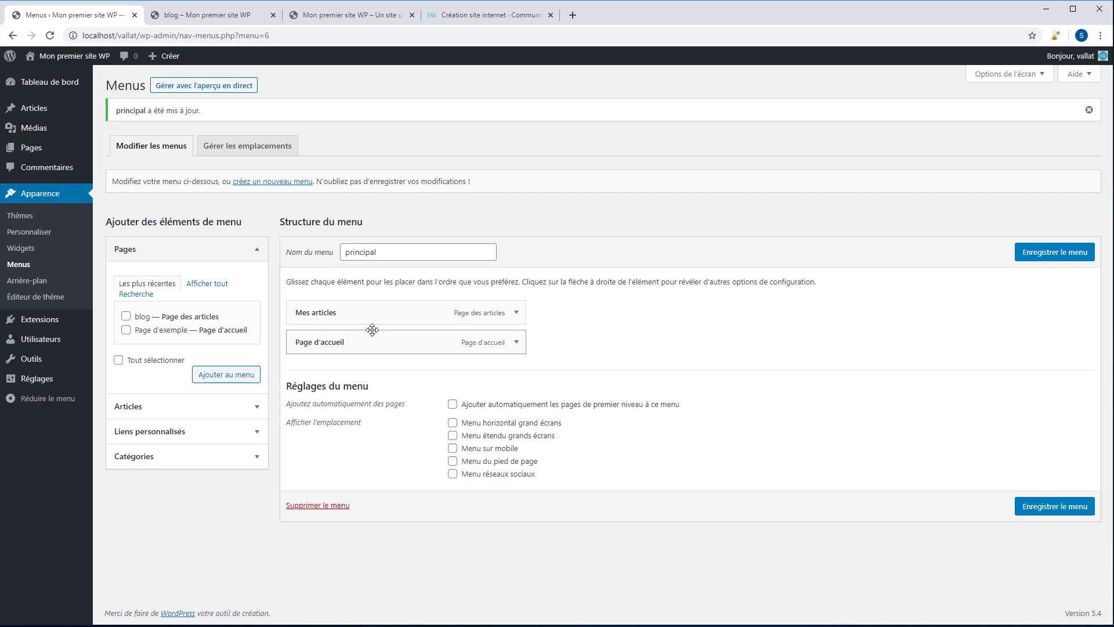
Assign the "principal" menu to the horizontal large-screen, expanded large-screen and mobile theme locations and save the changes.
{"action": "left_click", "coordinate": [232, 146]}
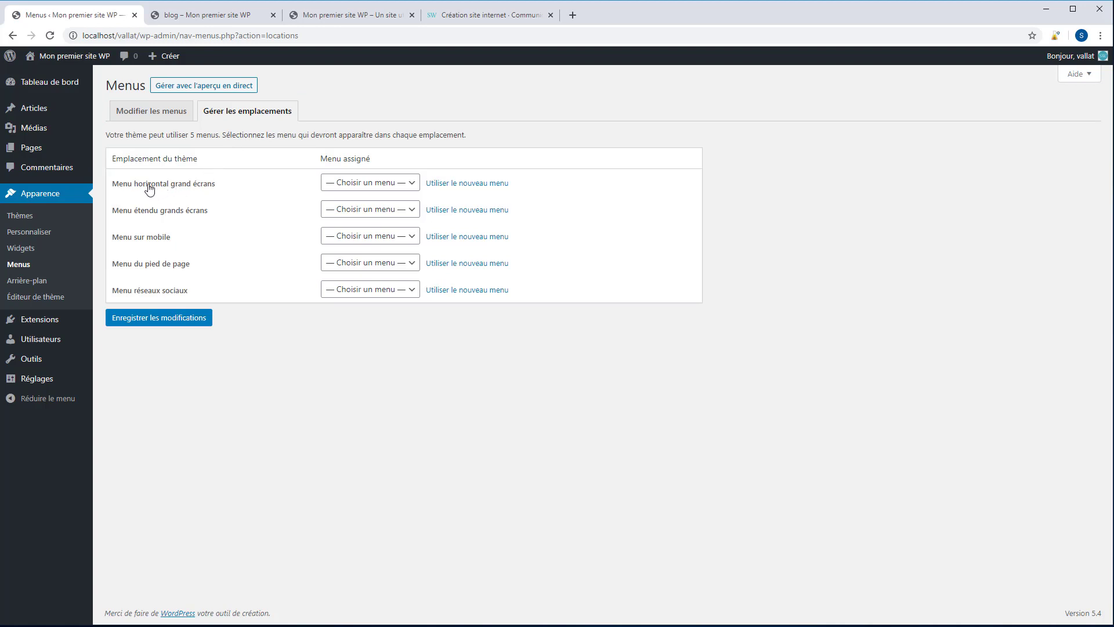
{"action": "left_click", "coordinate": [370, 183]}
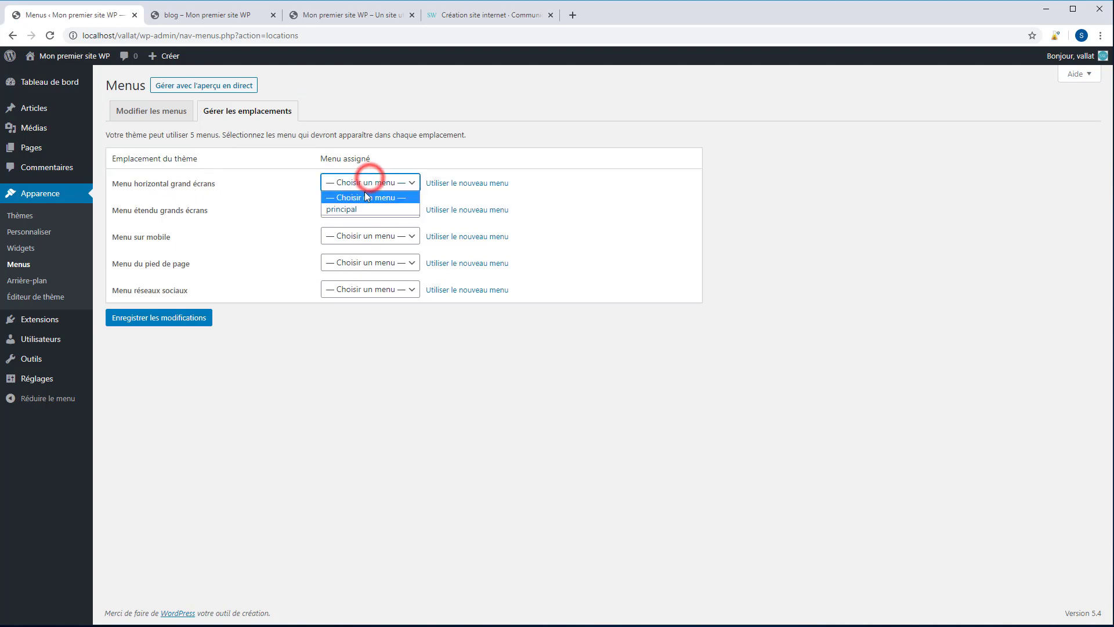
{"action": "left_click", "coordinate": [353, 209]}
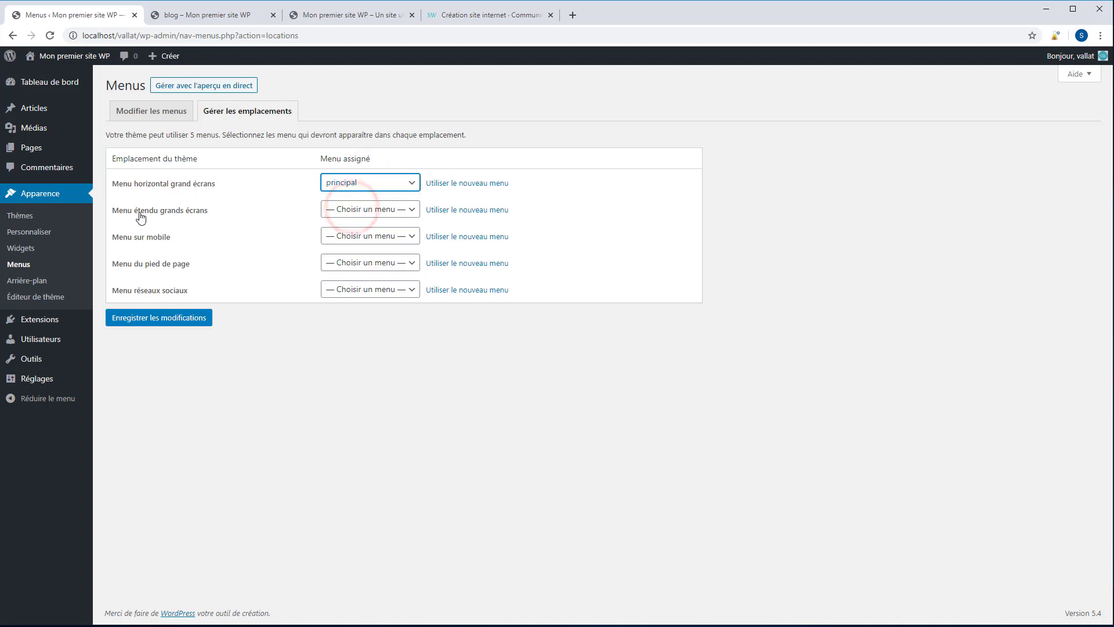
{"action": "left_click", "coordinate": [340, 210]}
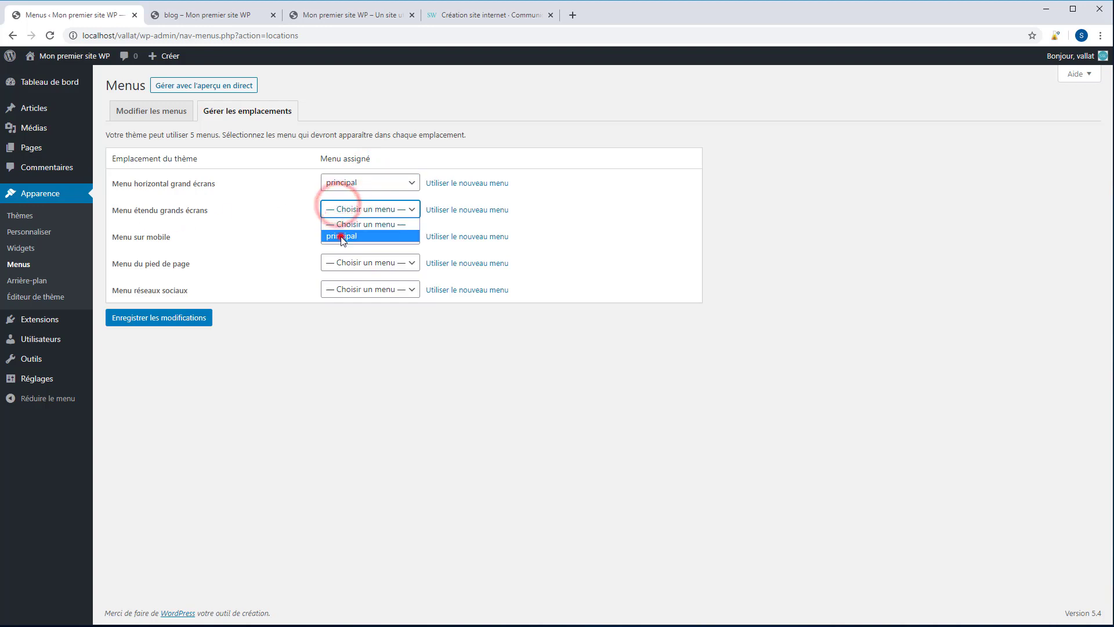
{"action": "left_click", "coordinate": [341, 236]}
{"action": "left_click", "coordinate": [347, 237]}
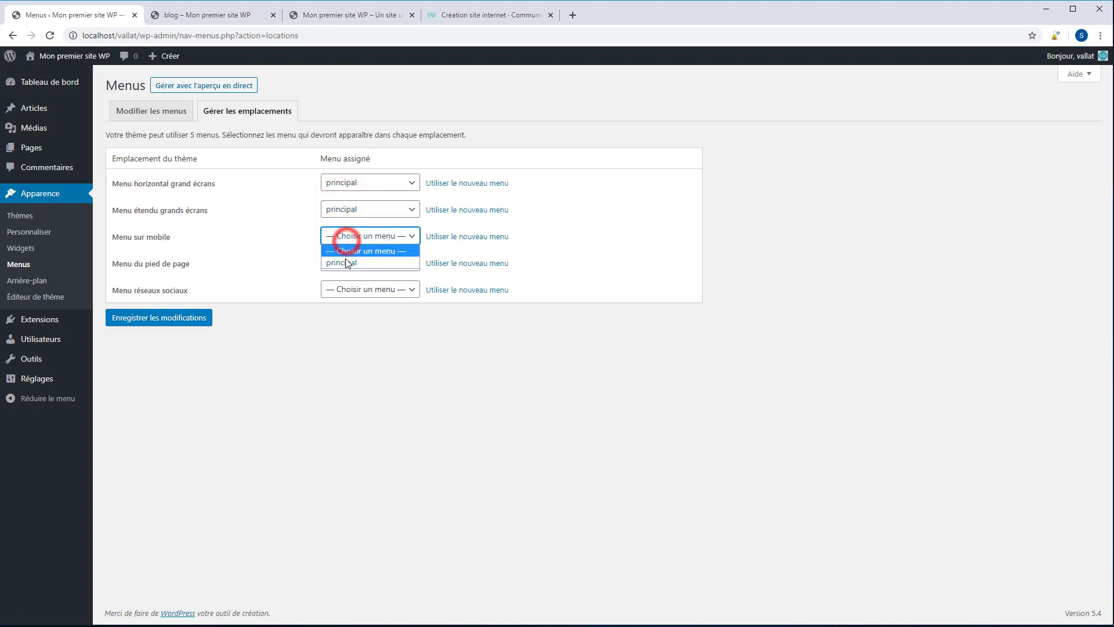
{"action": "left_click", "coordinate": [345, 260]}
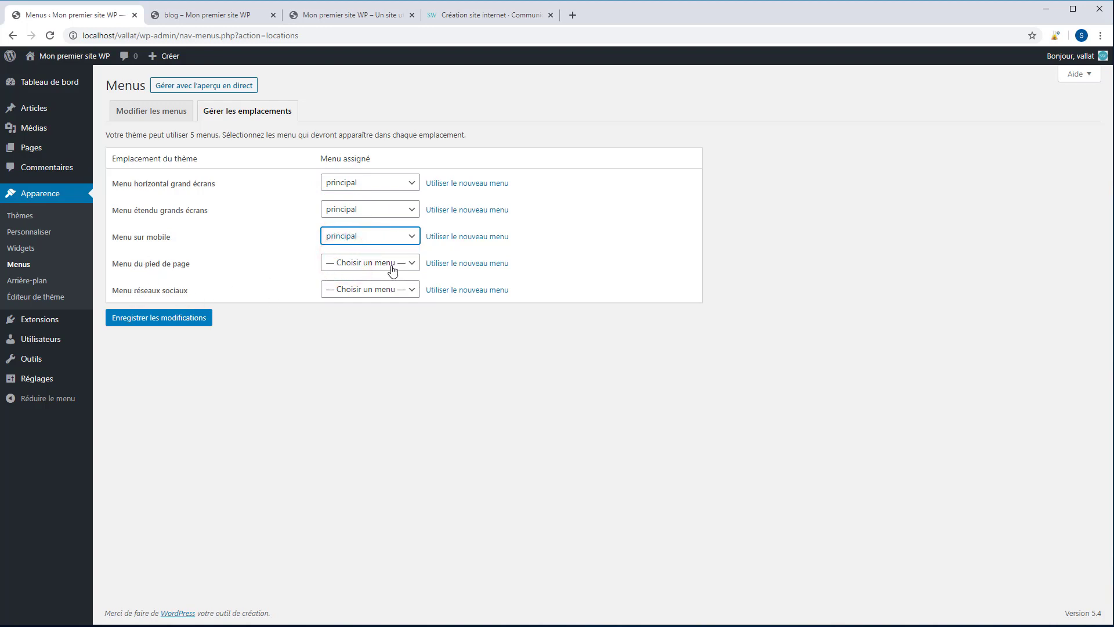
{"action": "left_click", "coordinate": [162, 320]}
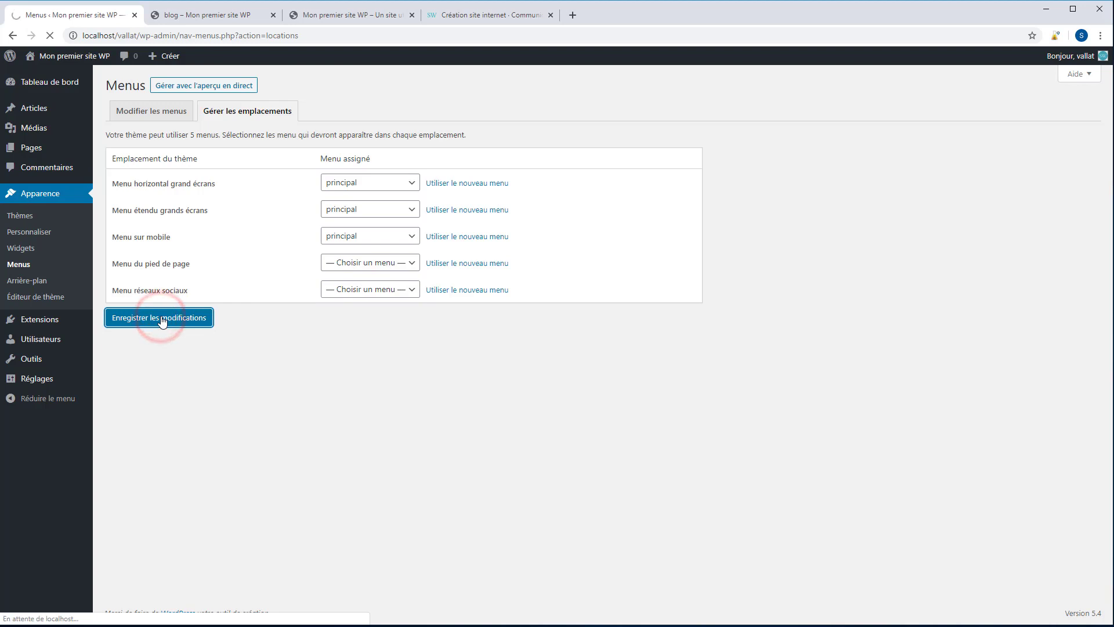
Reload the blog page and check the header links, the expanded menu and the footer widgets.
{"action": "left_click", "coordinate": [229, 11]}
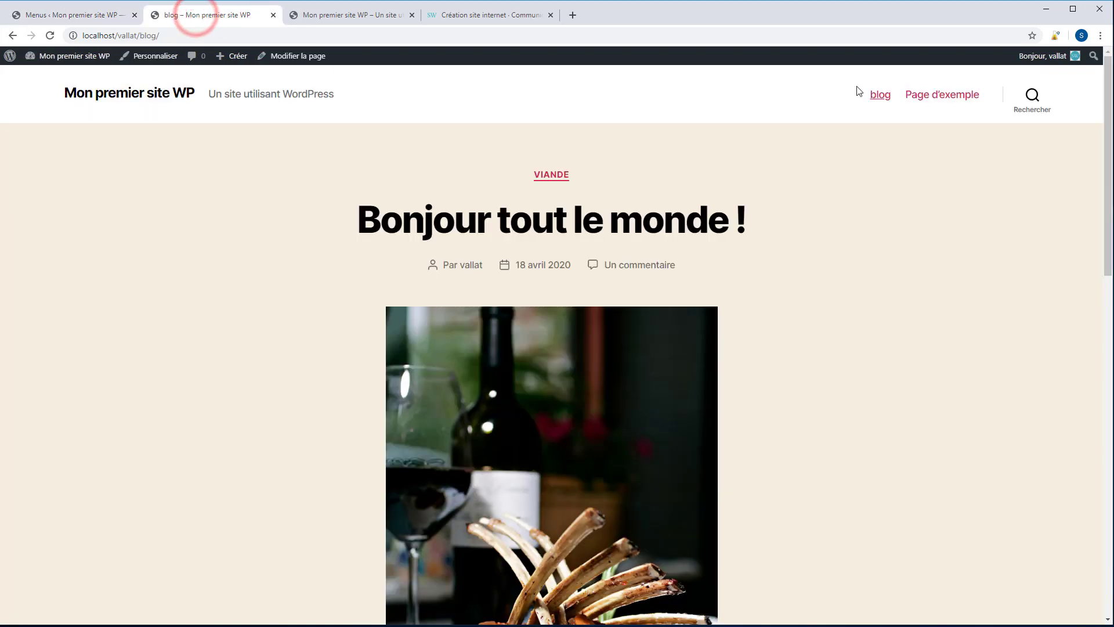
{"action": "left_click", "coordinate": [50, 35]}
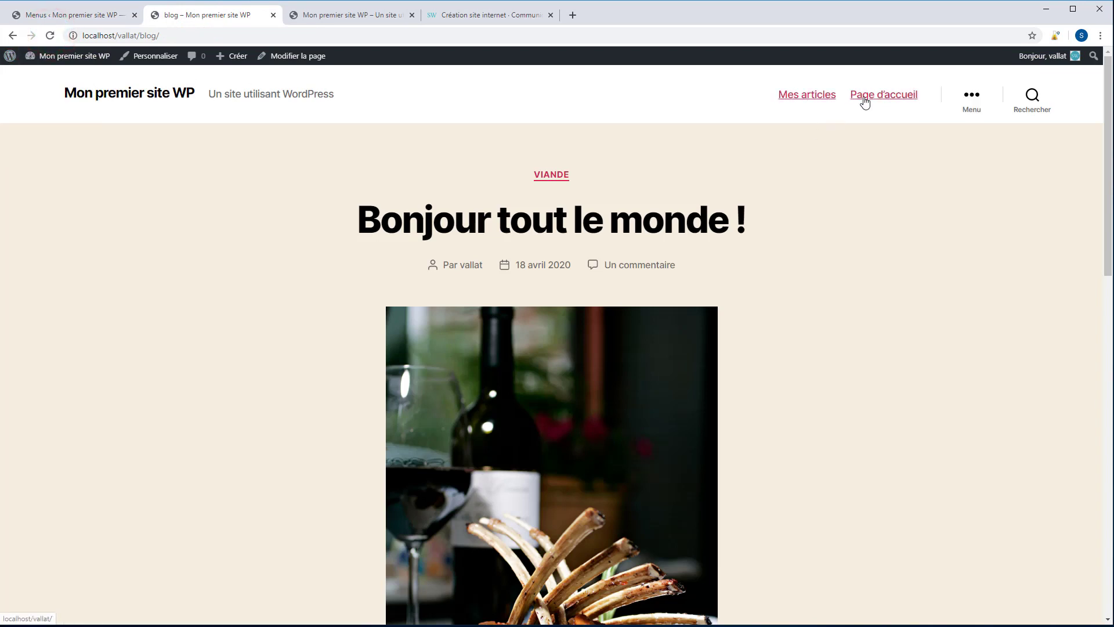
{"action": "left_click", "coordinate": [975, 102]}
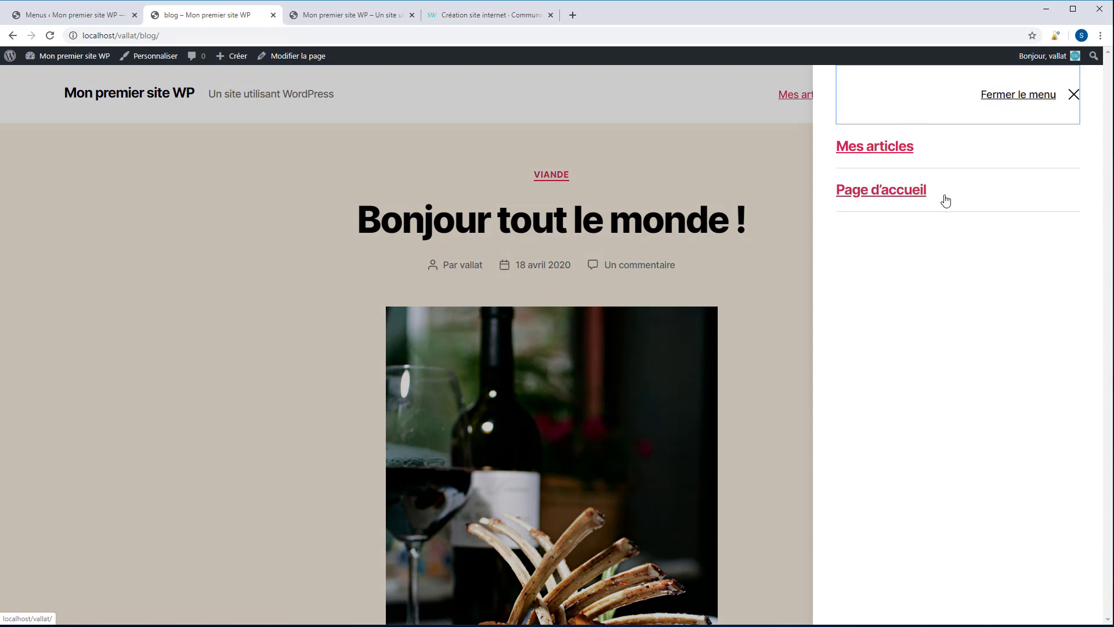
{"action": "left_click", "coordinate": [1073, 94]}
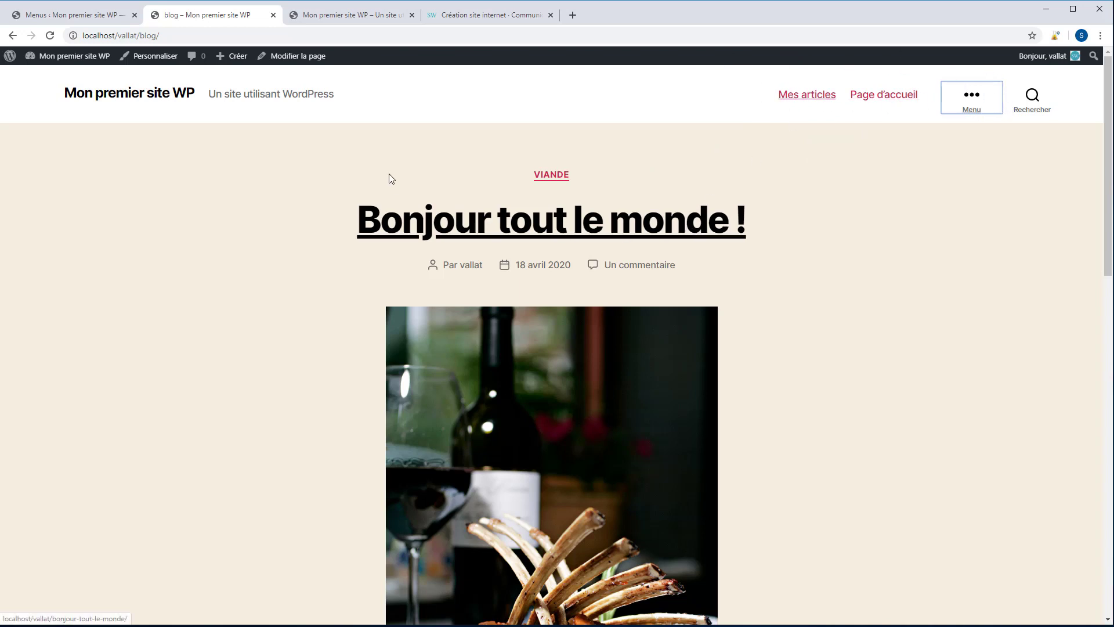
{"action": "scroll", "coordinate": [831, 289], "scroll_direction": "down", "scroll_amount": 15}
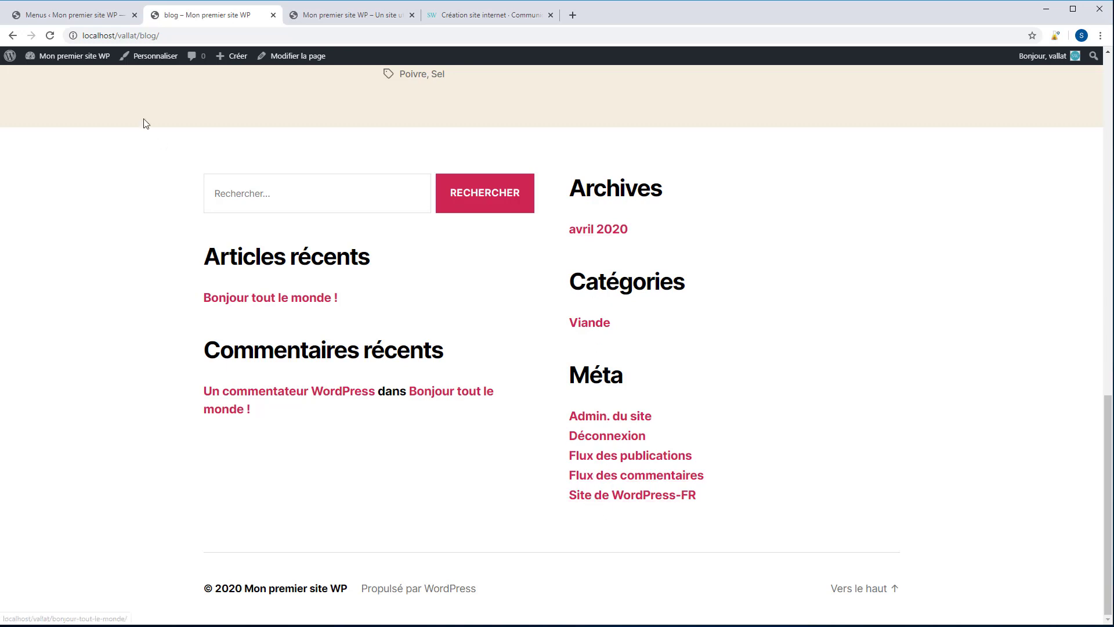
Compare the widgets in the site's footer areas with the footer shown on the blog page.
{"action": "left_click", "coordinate": [87, 12]}
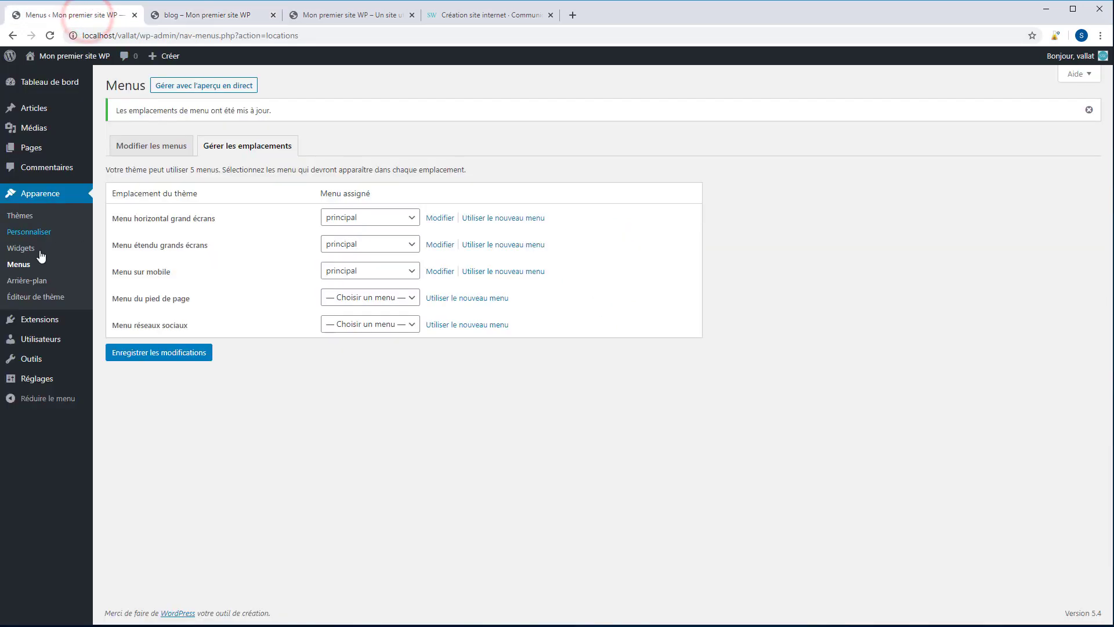
{"action": "left_click", "coordinate": [23, 253]}
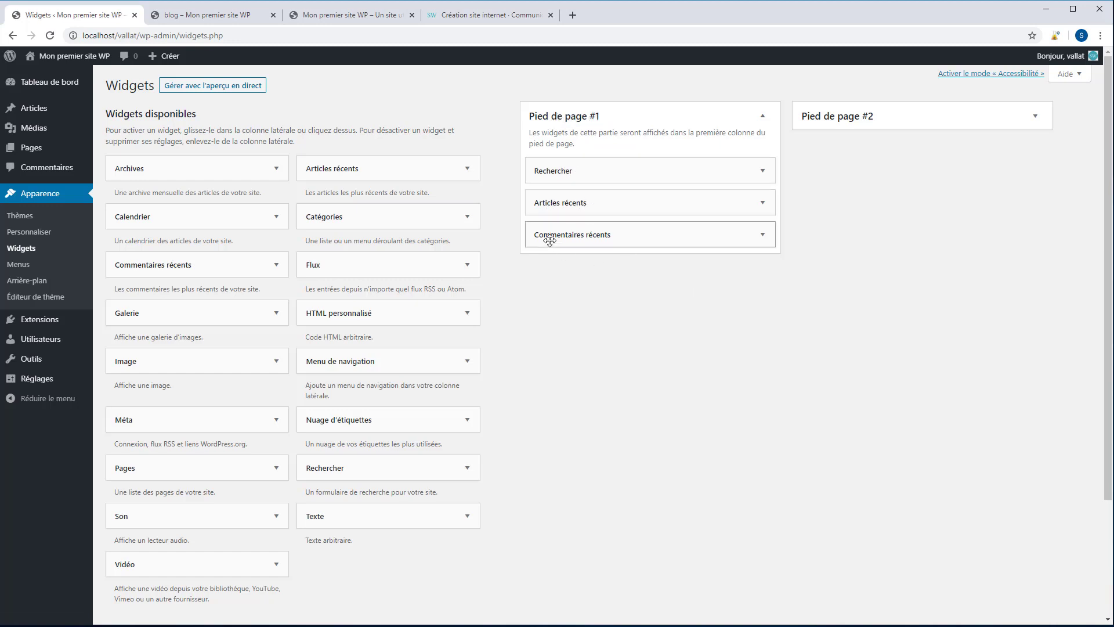
{"action": "left_click", "coordinate": [572, 238]}
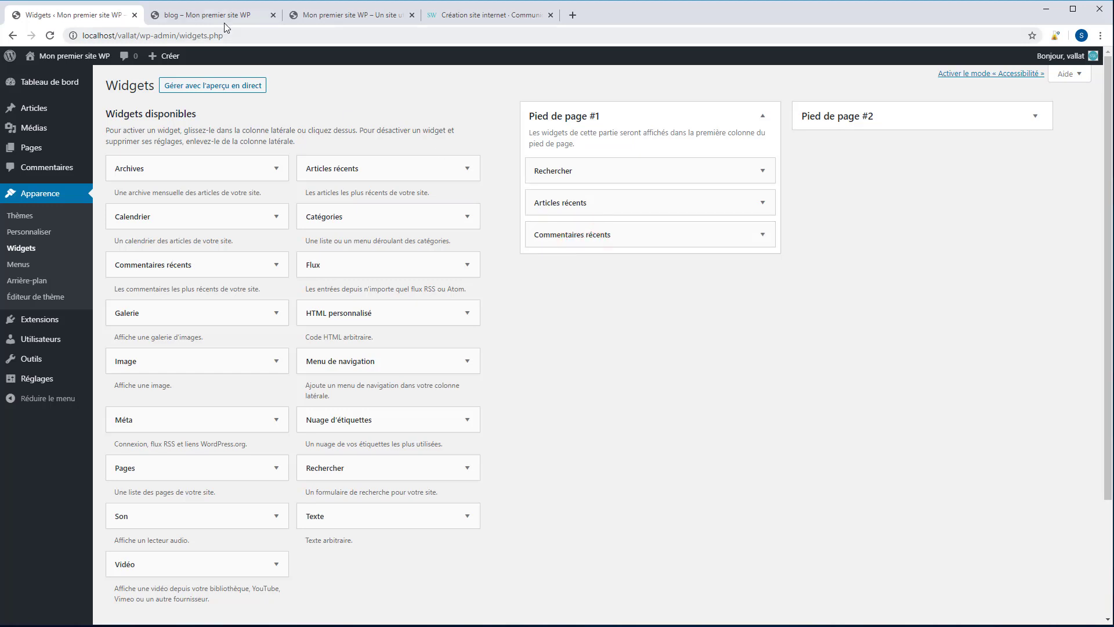
{"action": "left_click", "coordinate": [228, 16]}
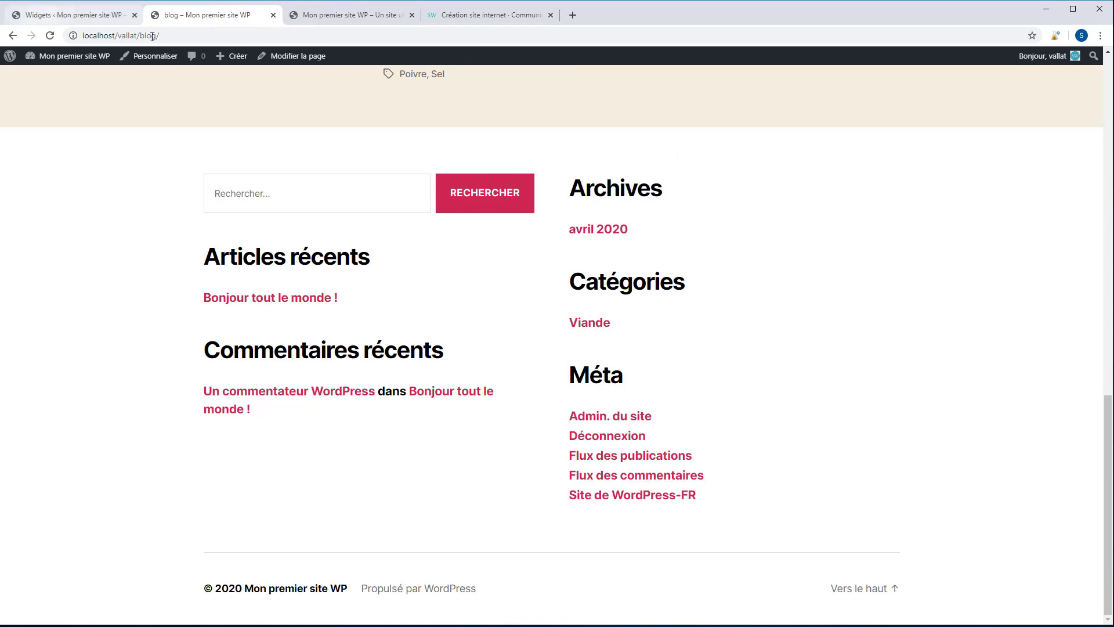
{"action": "left_click", "coordinate": [95, 15]}
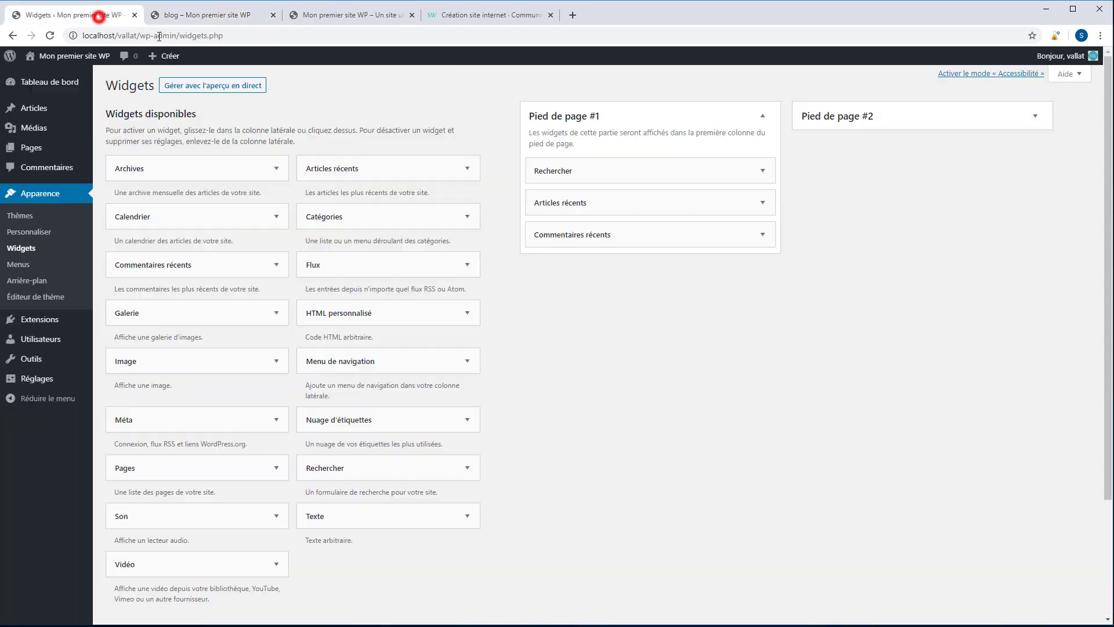
Delete the Méta widget from the "Pied de page #2" area and check the reloaded blog page's footer.
{"action": "left_click", "coordinate": [1034, 119]}
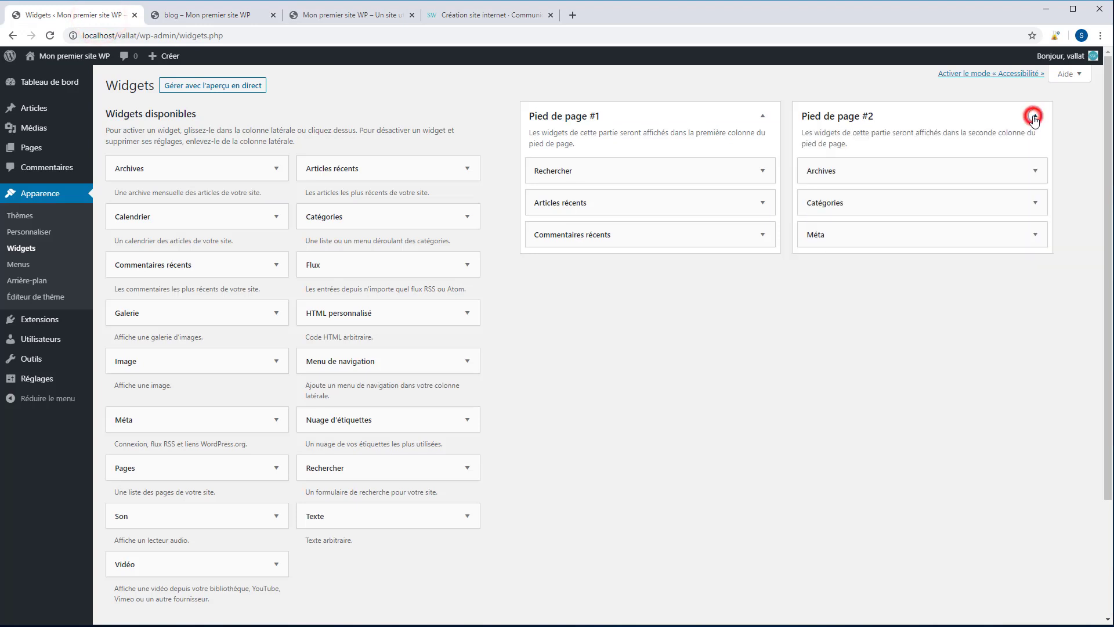
{"action": "left_click", "coordinate": [1035, 237]}
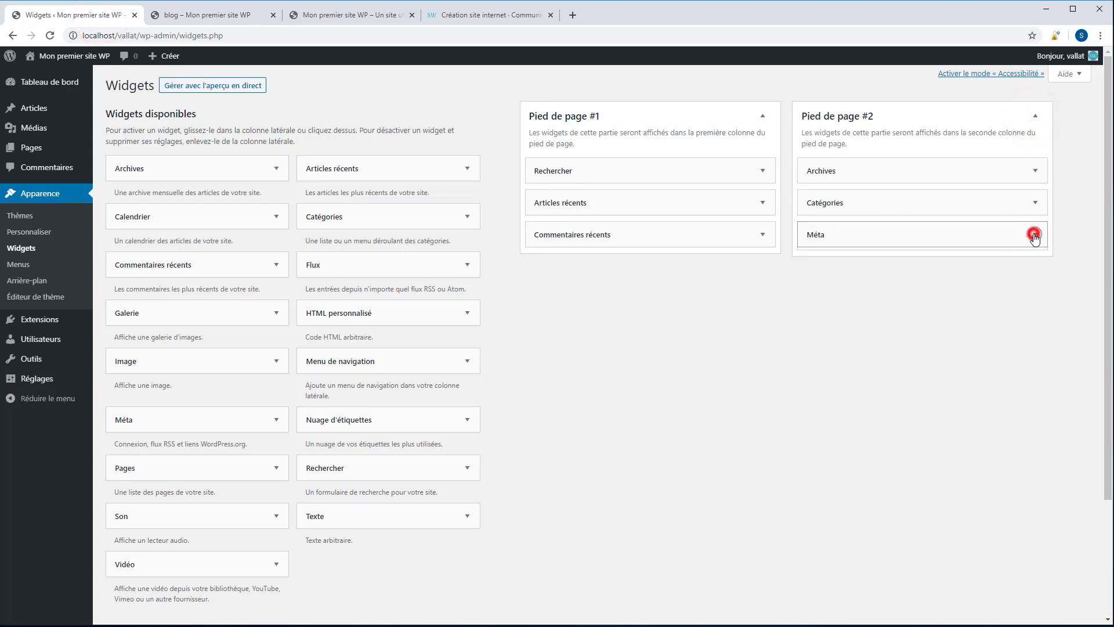
{"action": "left_click", "coordinate": [818, 299]}
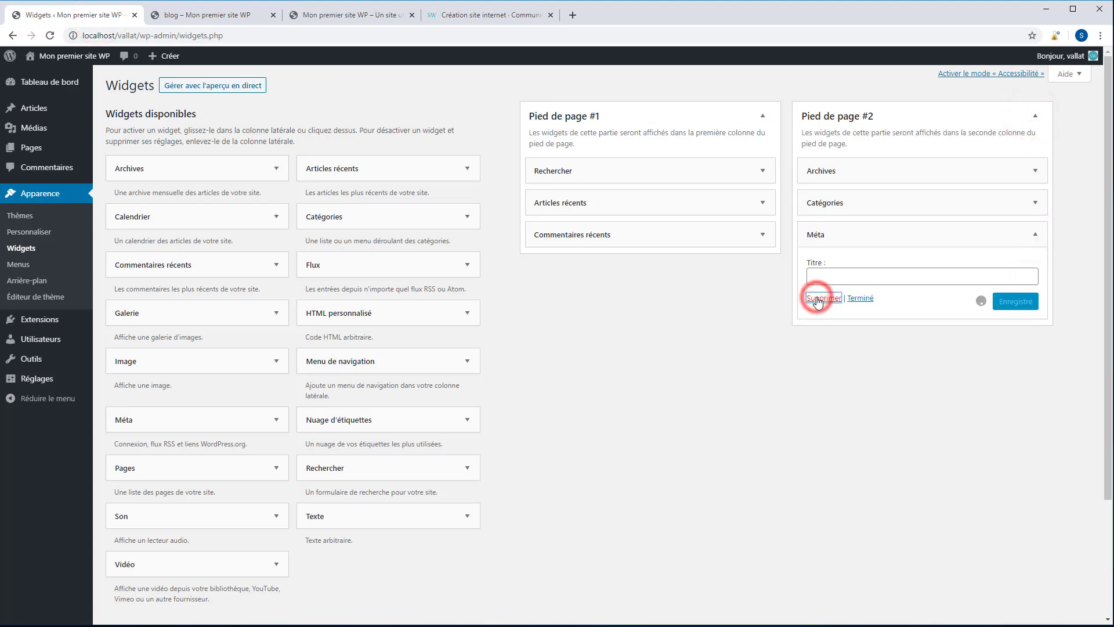
{"action": "left_click", "coordinate": [195, 15]}
{"action": "left_click", "coordinate": [49, 37]}
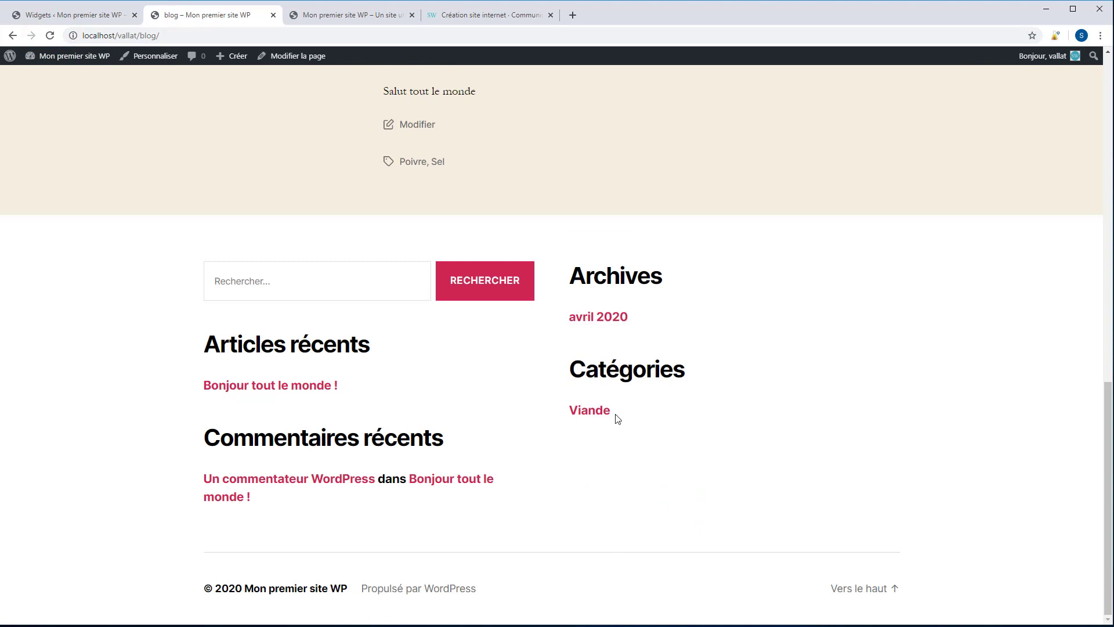
Add an "HTML personnalisé" widget above Archives in "Pied de page #2" and title it "ceci est un titre".
{"action": "left_click", "coordinate": [81, 17]}
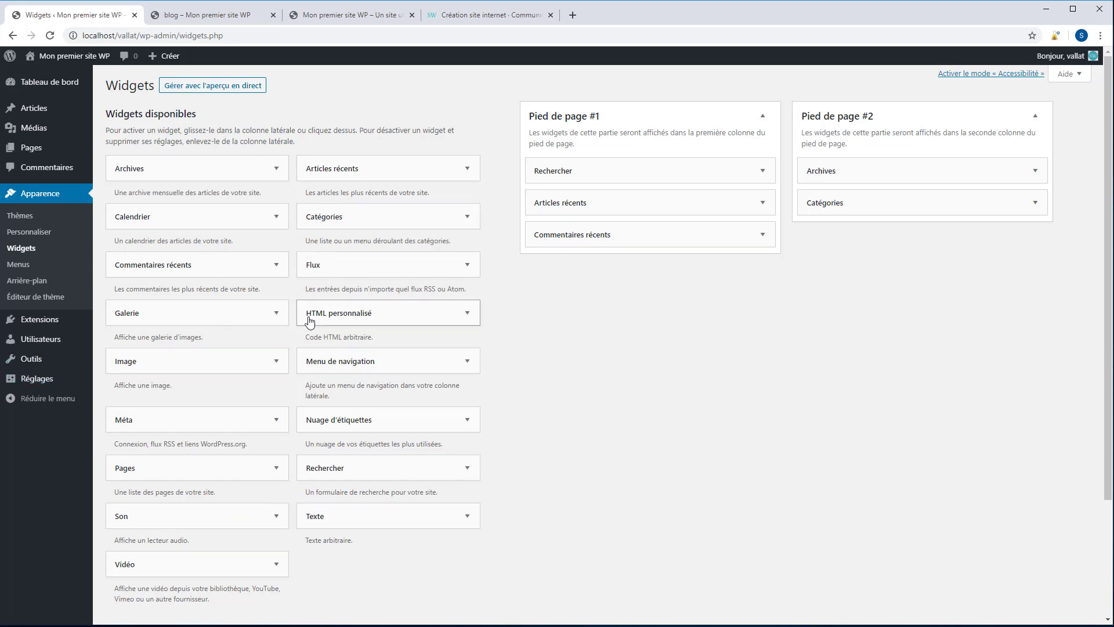
{"action": "left_click_drag", "start_coordinate": [331, 316], "coordinate": [861, 175]}
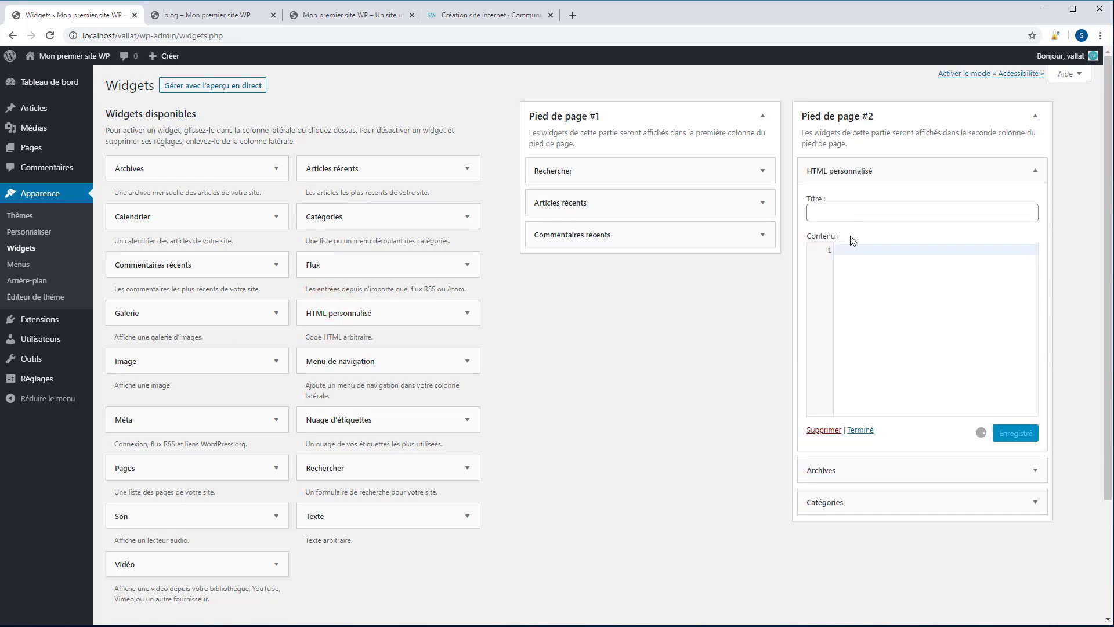
{"action": "left_click", "coordinate": [839, 212]}
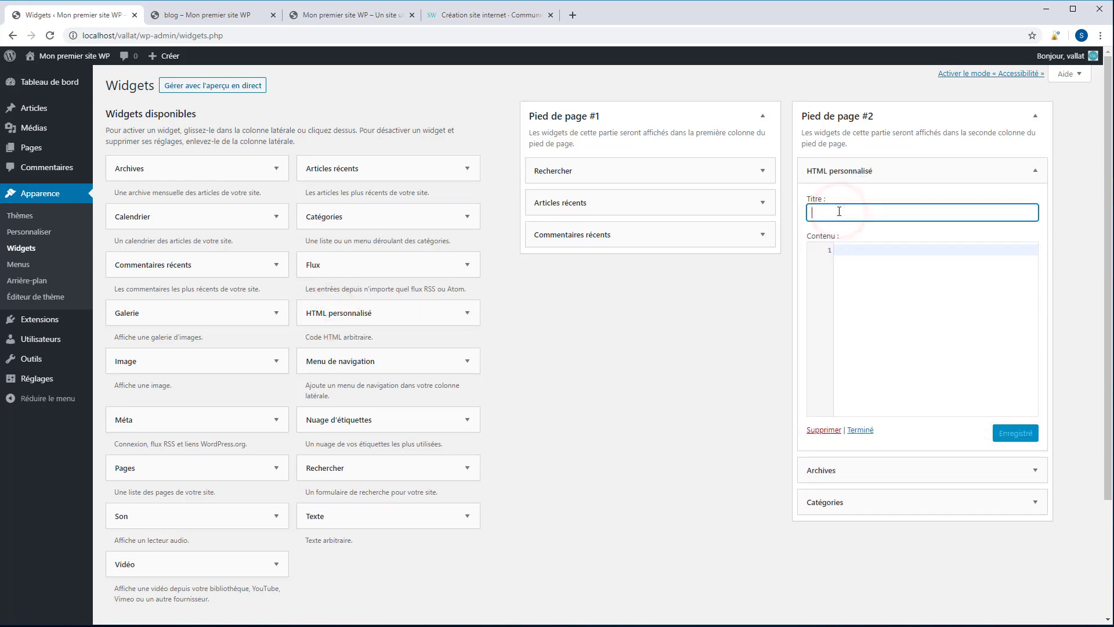
{"action": "type", "text": "ceci est un titre"}
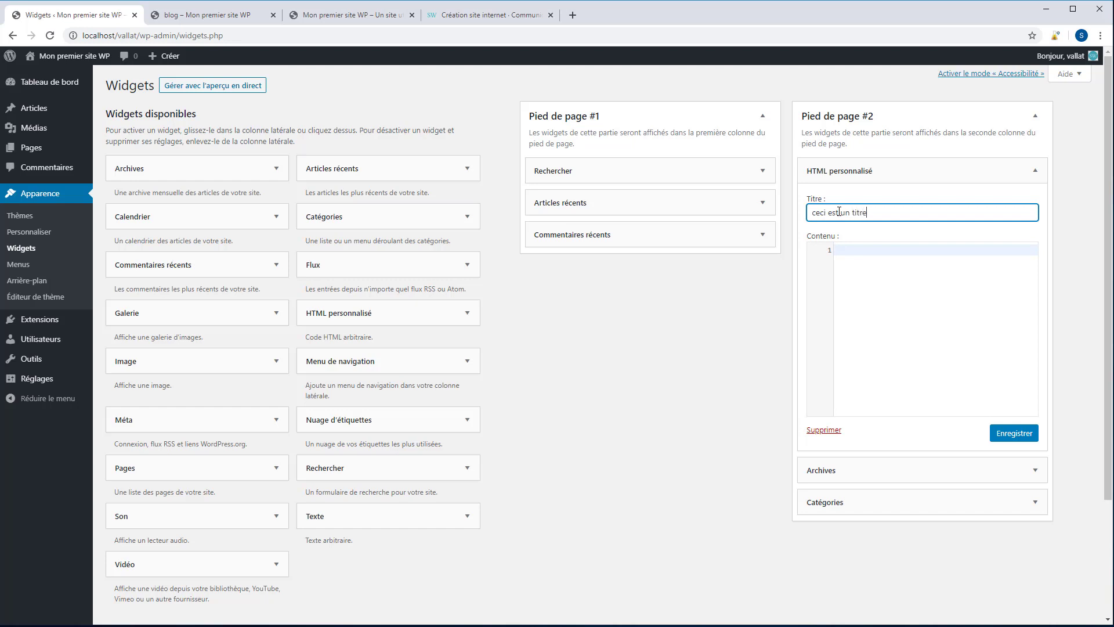
Enter "<b>Coucou</b>" as the content of the "HTML personnalisé" widget and save the widget.
{"action": "left_click", "coordinate": [859, 259]}
{"action": "type", "text": "<b>"}
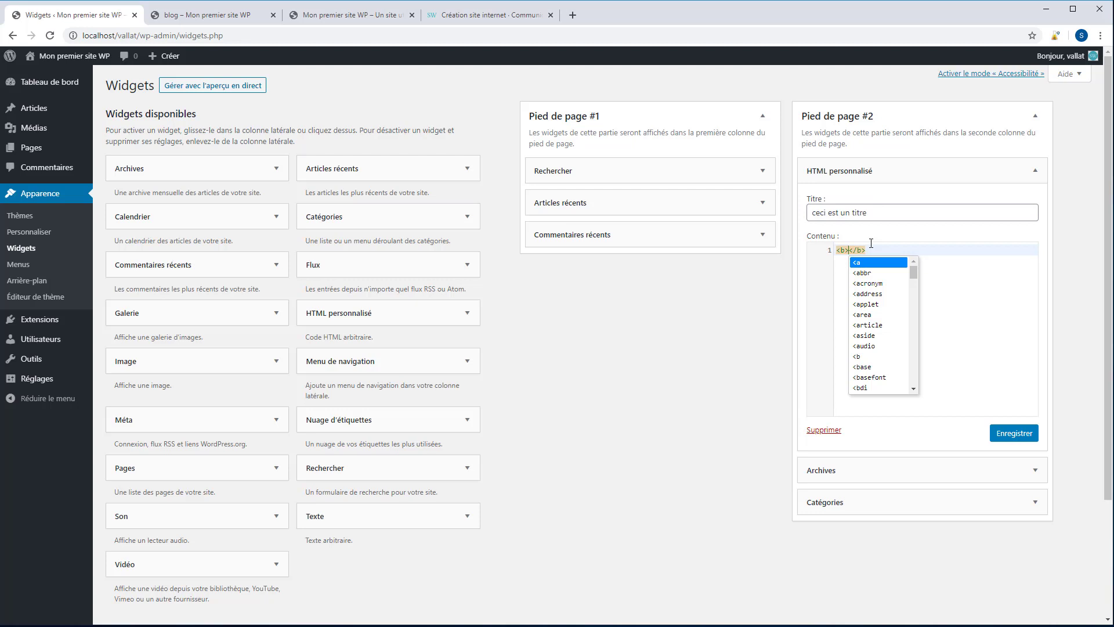
{"action": "type", "text": "Coucou"}
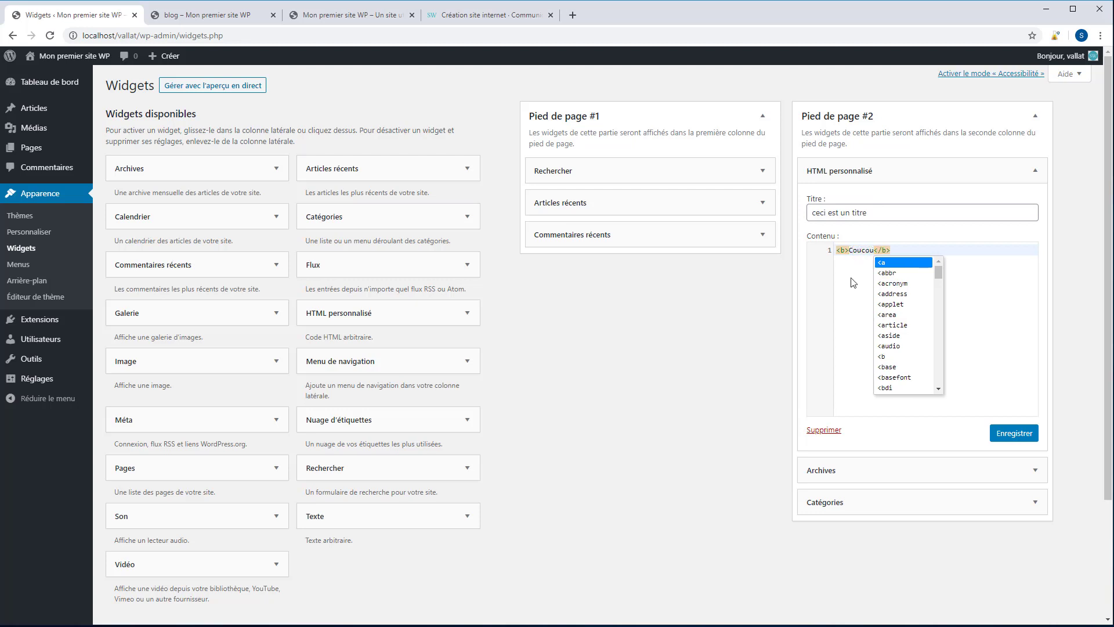
{"action": "left_click", "coordinate": [853, 284]}
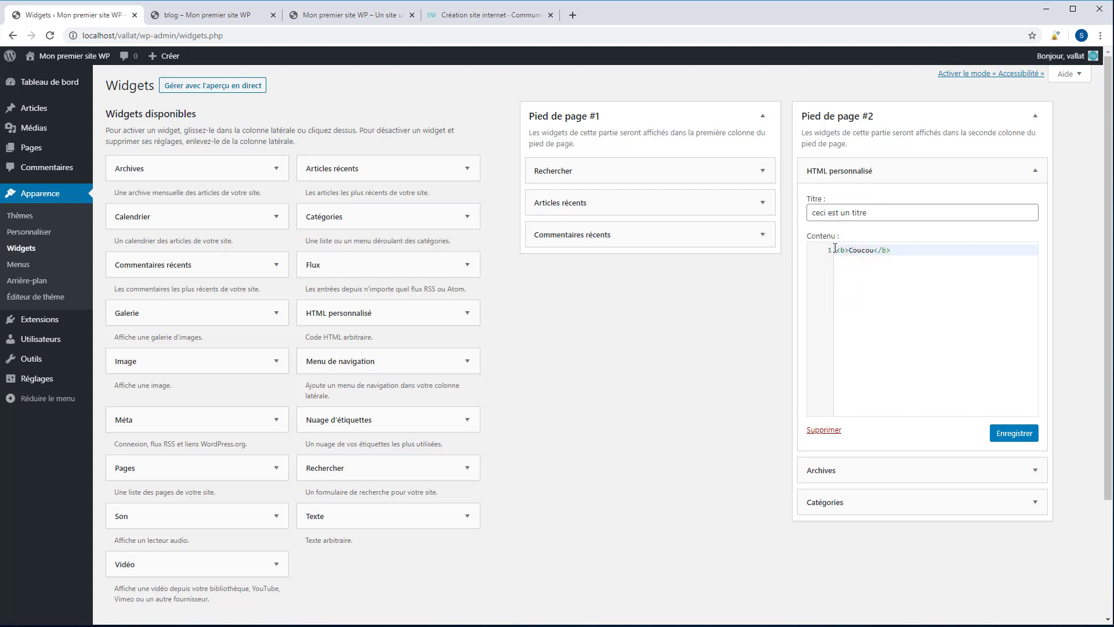
{"action": "left_click_drag", "start_coordinate": [836, 250], "coordinate": [890, 249]}
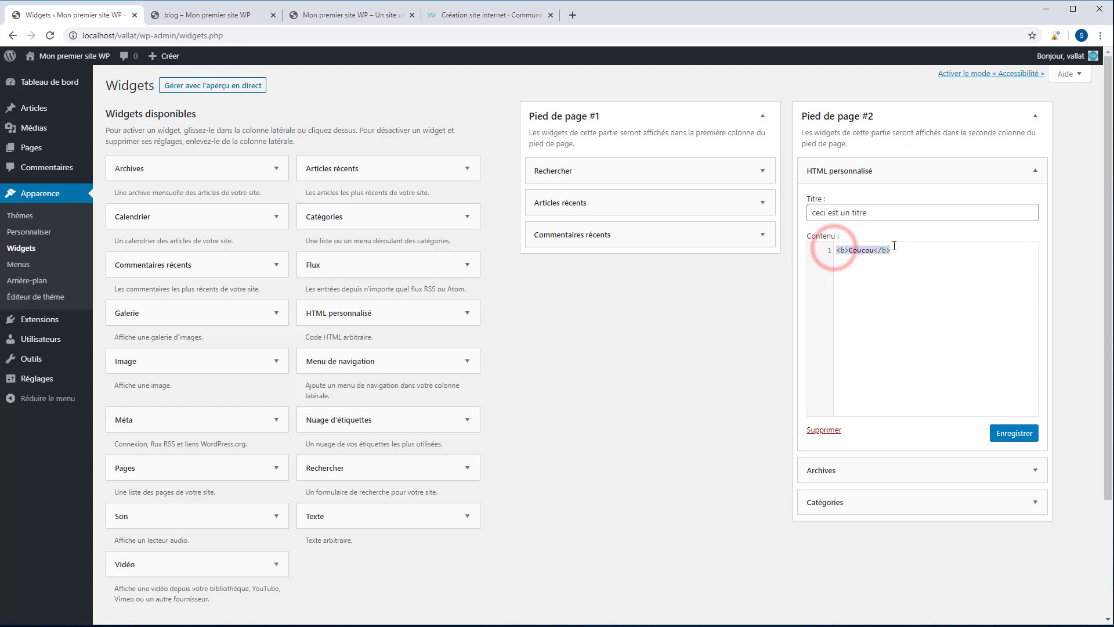
{"action": "left_click", "coordinate": [1012, 435]}
Reload the blog page and check the custom HTML widget's title and content in the footer.
{"action": "left_click", "coordinate": [205, 13]}
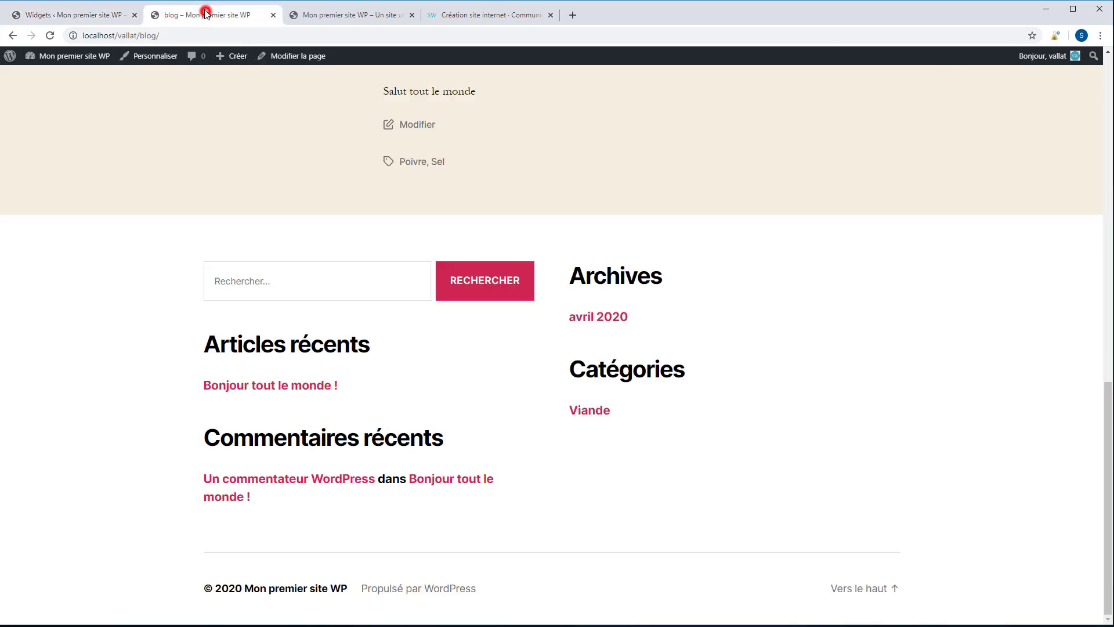
{"action": "left_click", "coordinate": [50, 35]}
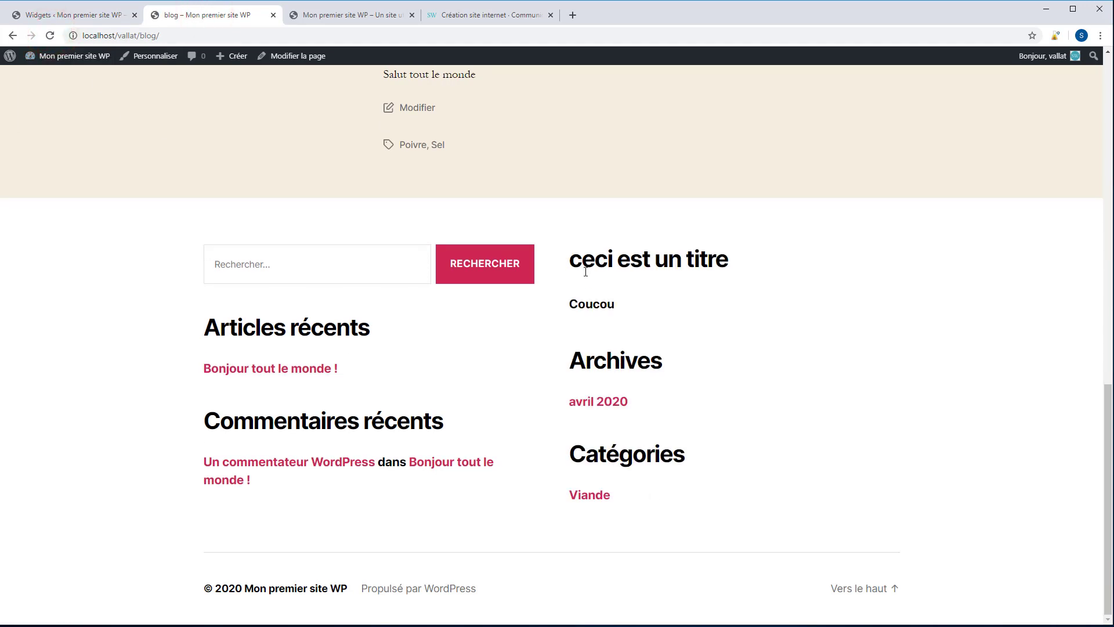
{"action": "left_click_drag", "start_coordinate": [577, 262], "coordinate": [706, 261]}
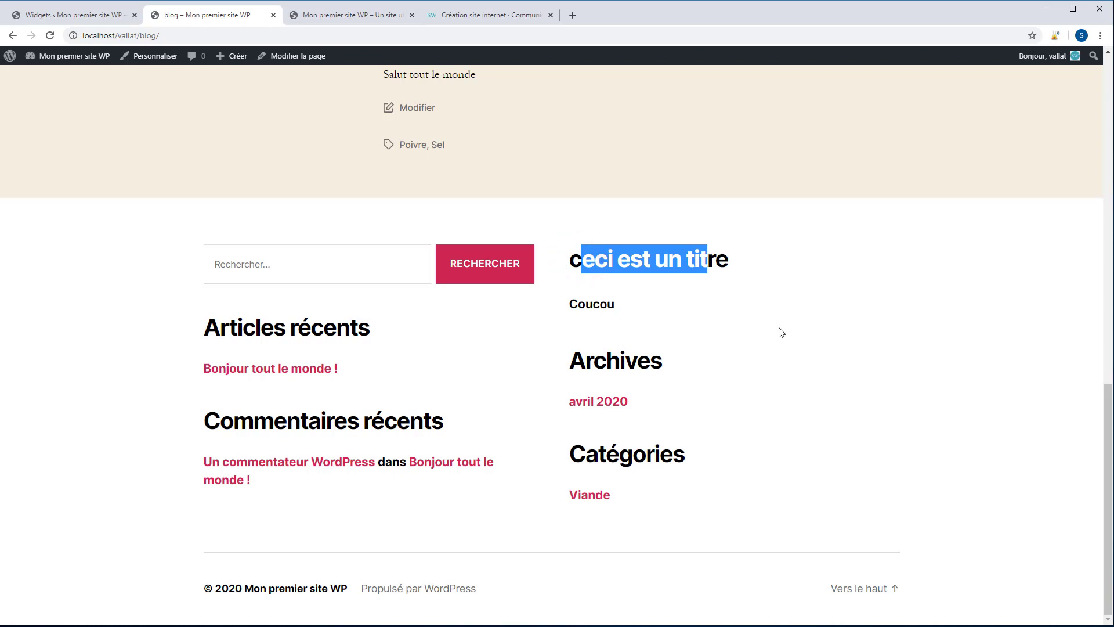
{"action": "left_click_drag", "start_coordinate": [571, 302], "coordinate": [606, 304]}
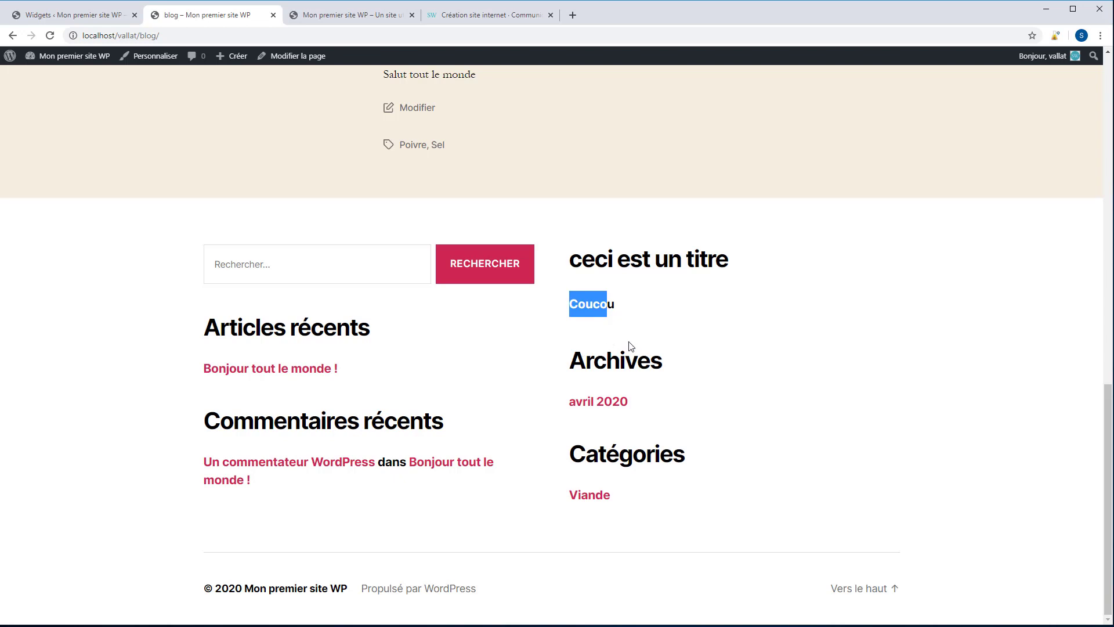
Return to the site administration, open the installed themes and delete the Twenty Nineteen theme.
{"action": "left_click", "coordinate": [92, 16]}
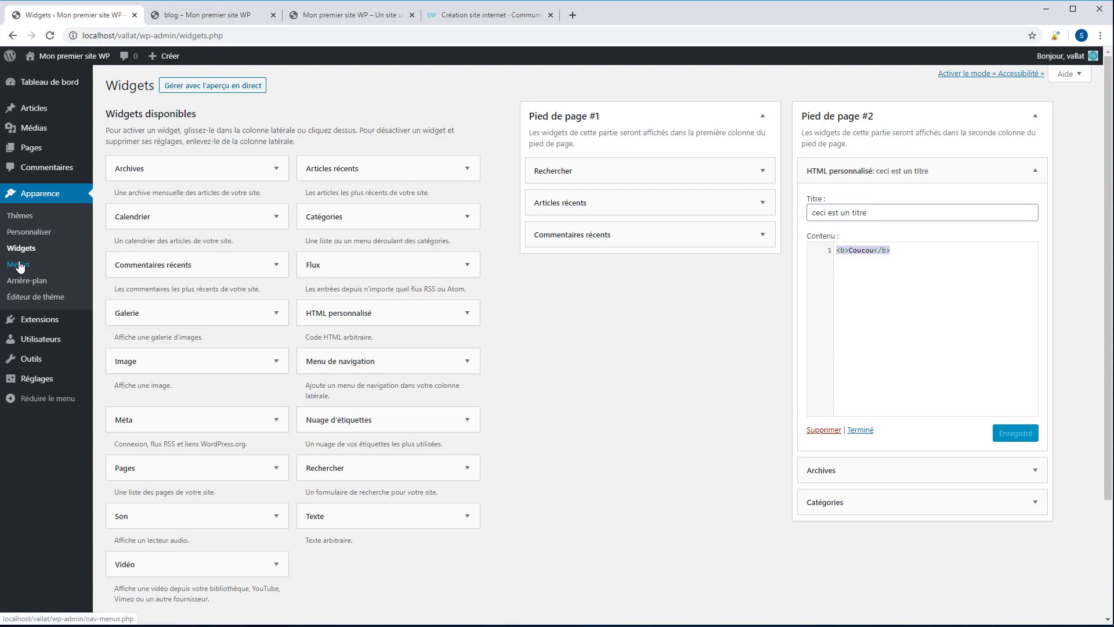
{"action": "left_click", "coordinate": [21, 216]}
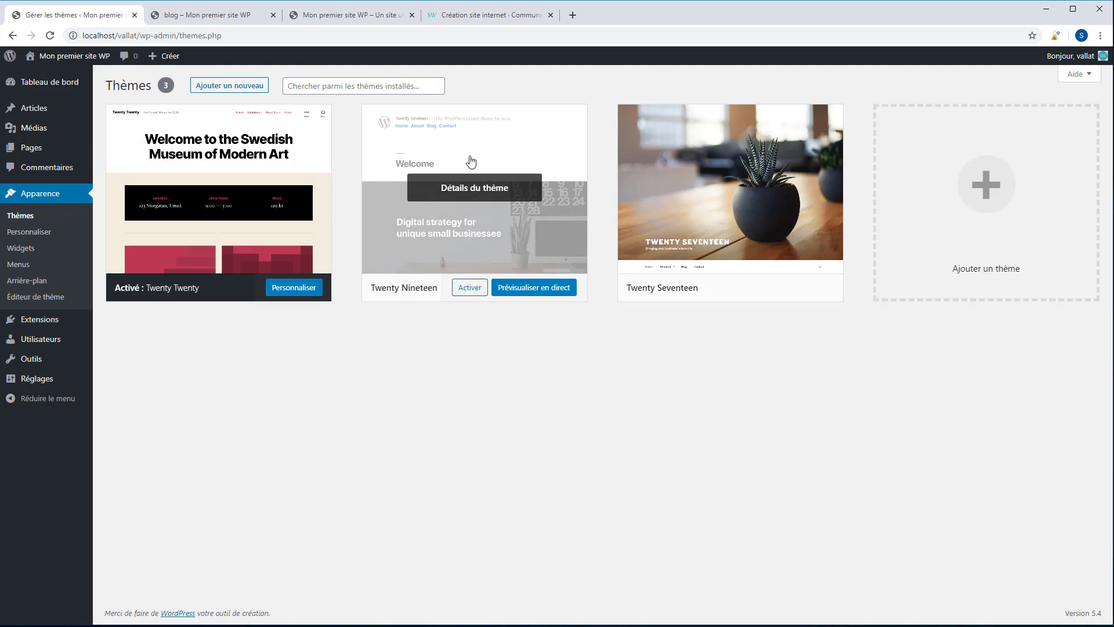
{"action": "left_click", "coordinate": [463, 221]}
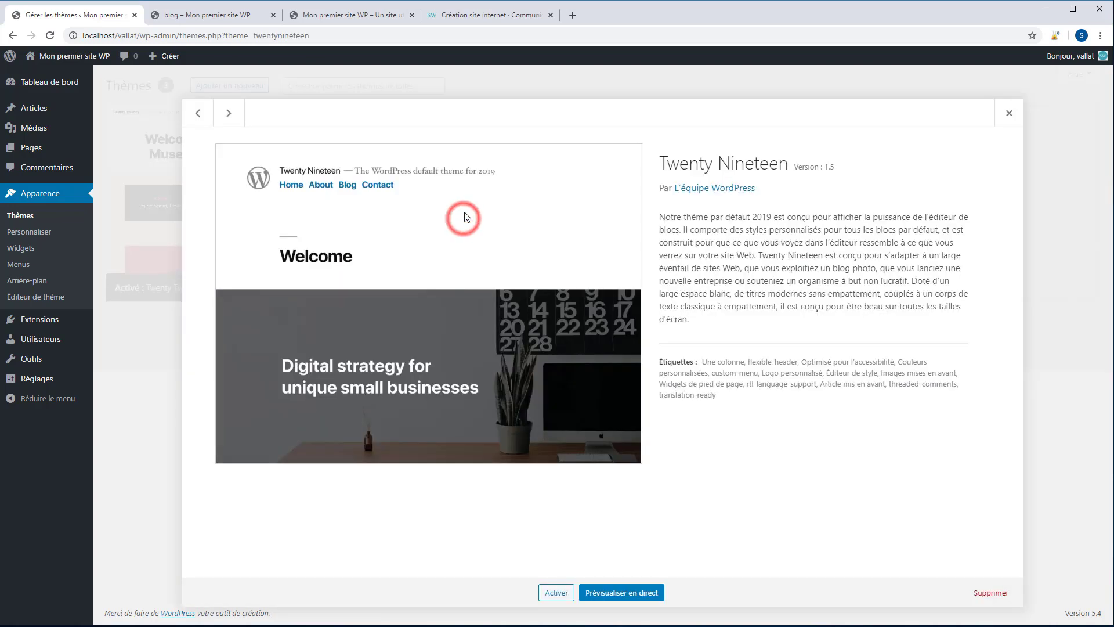
{"action": "left_click", "coordinate": [991, 593]}
{"action": "left_click", "coordinate": [597, 122]}
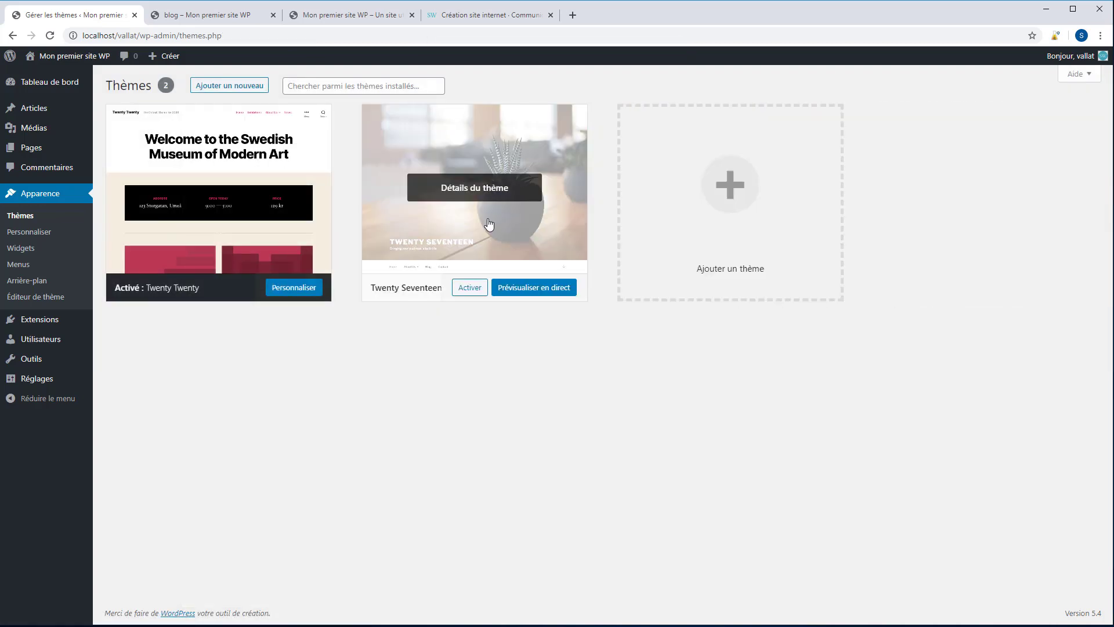
Delete the Twenty Seventeen theme from the installed themes.
{"action": "left_click", "coordinate": [489, 224]}
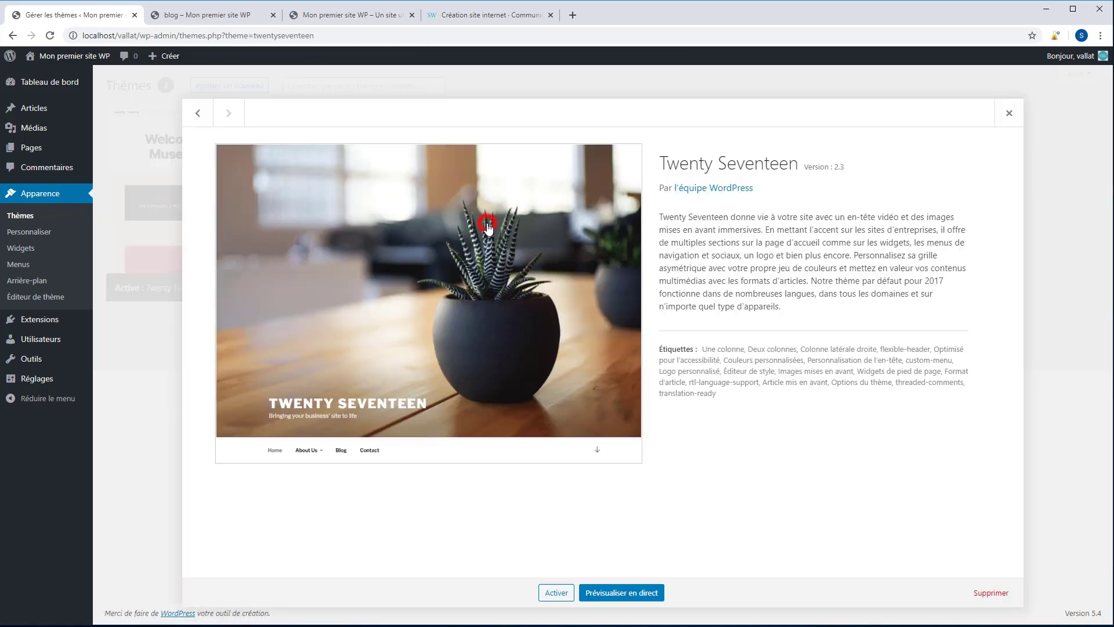
{"action": "left_click", "coordinate": [991, 593]}
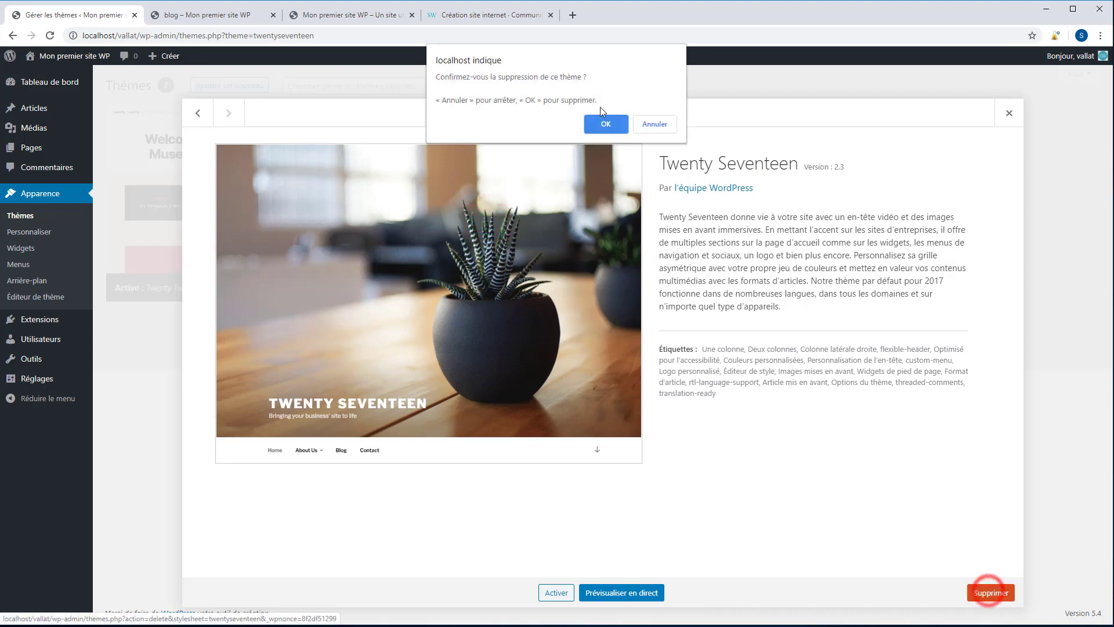
{"action": "left_click", "coordinate": [603, 123]}
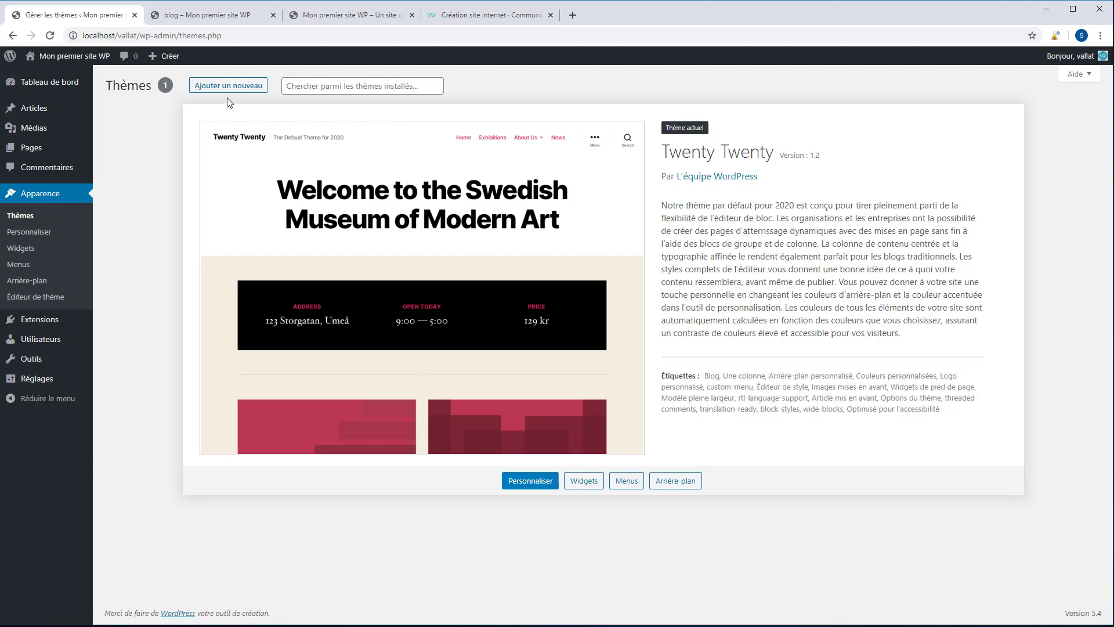
Browse the featured and popular themes available to add, and install the Astra theme.
{"action": "left_click", "coordinate": [230, 89]}
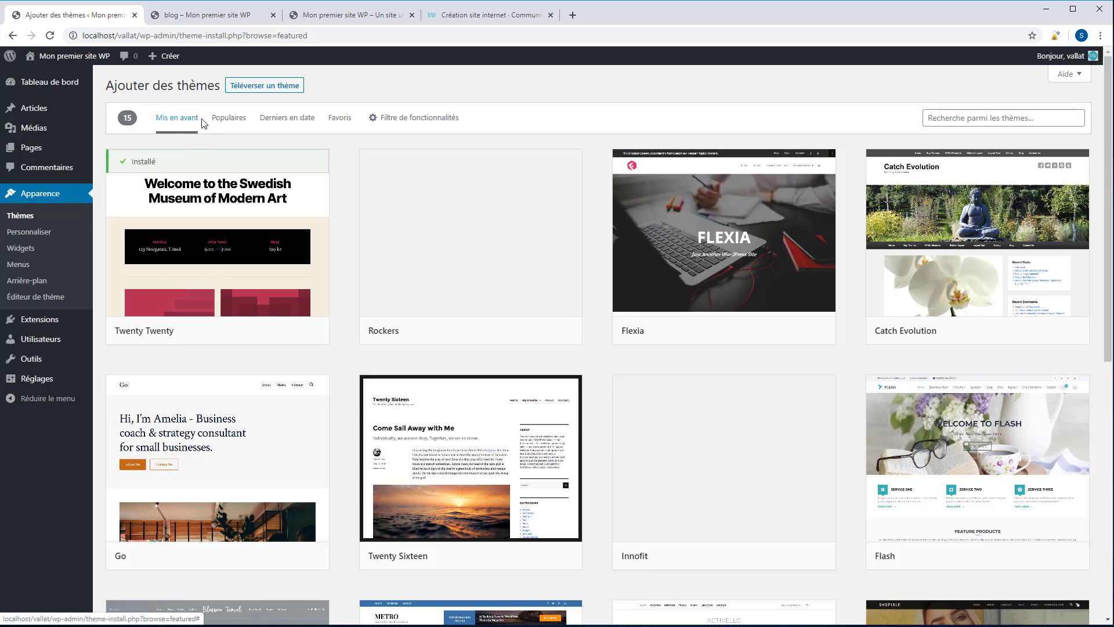
{"action": "scroll", "coordinate": [733, 374], "scroll_direction": "down", "scroll_amount": 1}
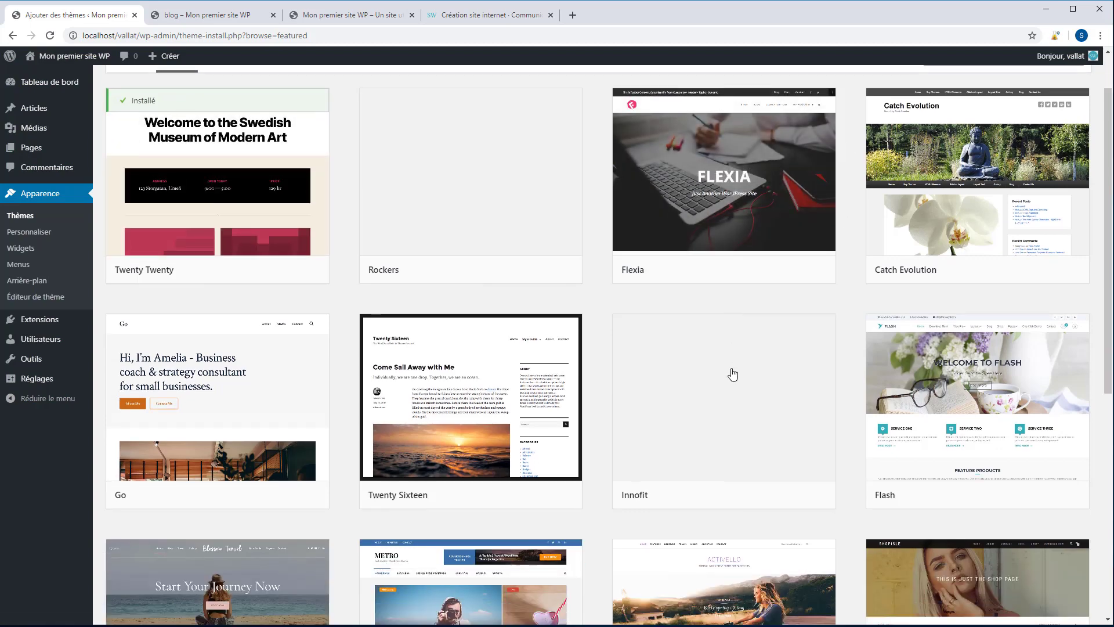
{"action": "scroll", "coordinate": [733, 374], "scroll_direction": "down", "scroll_amount": 7}
{"action": "scroll", "coordinate": [380, 332], "scroll_direction": "up", "scroll_amount": 5}
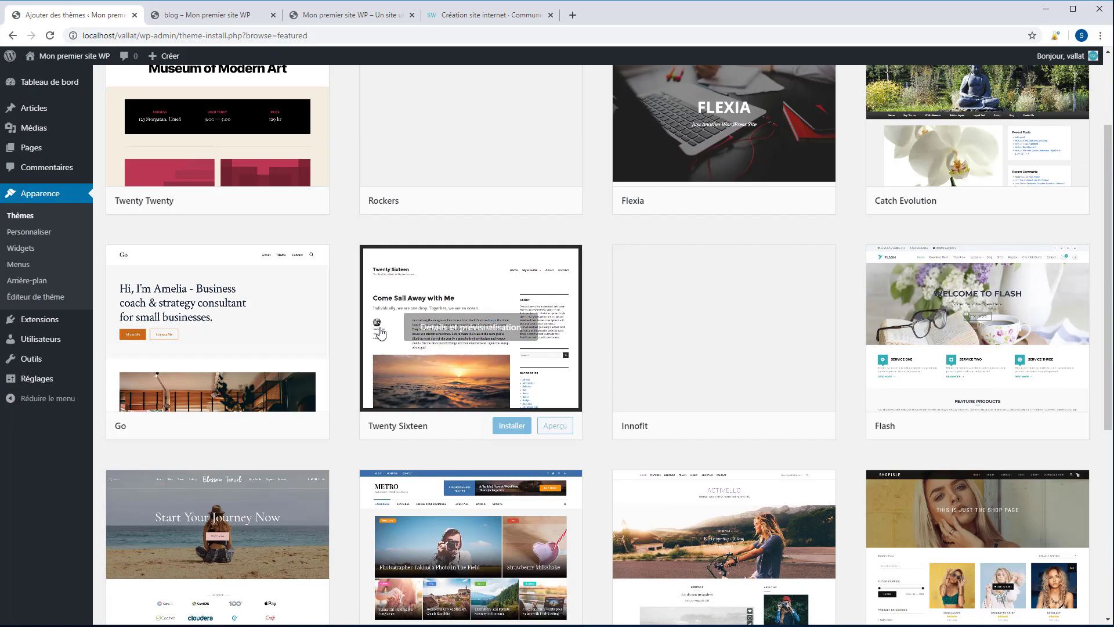
{"action": "scroll", "coordinate": [380, 332], "scroll_direction": "up", "scroll_amount": 2}
{"action": "left_click", "coordinate": [229, 118]}
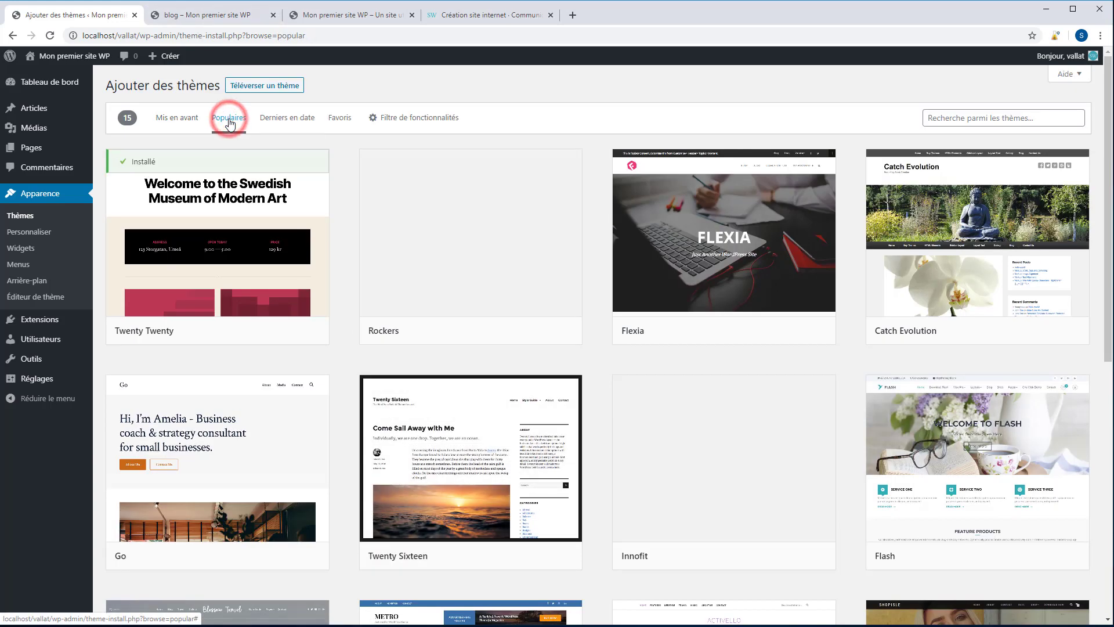
{"action": "scroll", "coordinate": [439, 215], "scroll_direction": "down", "scroll_amount": 1}
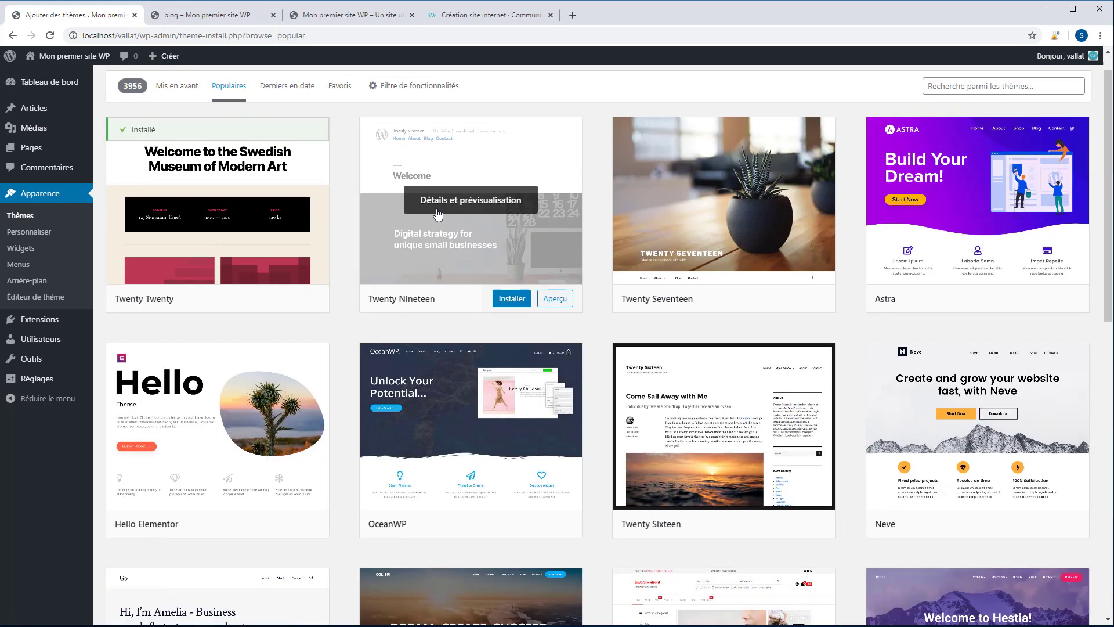
{"action": "scroll", "coordinate": [438, 215], "scroll_direction": "down", "scroll_amount": 3}
{"action": "scroll", "coordinate": [505, 200], "scroll_direction": "down", "scroll_amount": 5}
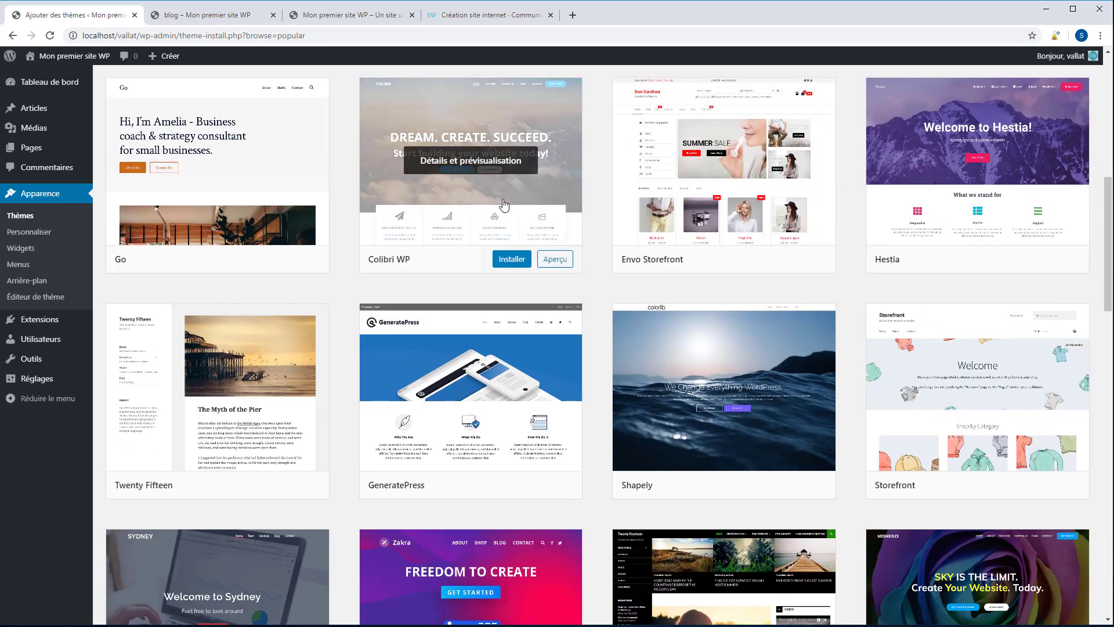
{"action": "scroll", "coordinate": [522, 229], "scroll_direction": "up", "scroll_amount": 9}
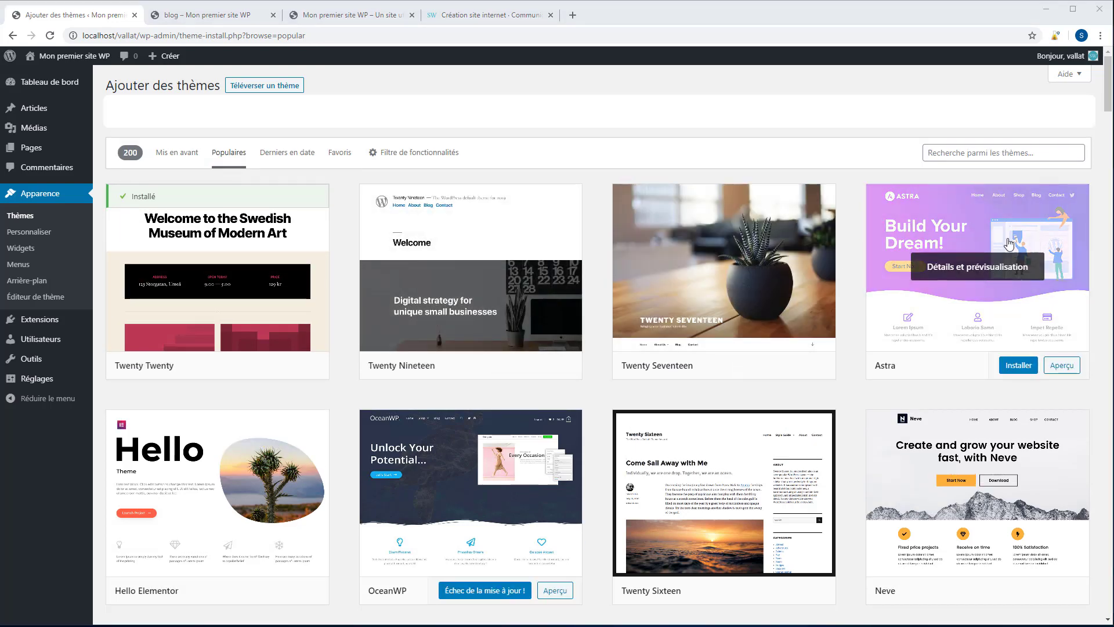
{"action": "left_click", "coordinate": [1015, 369]}
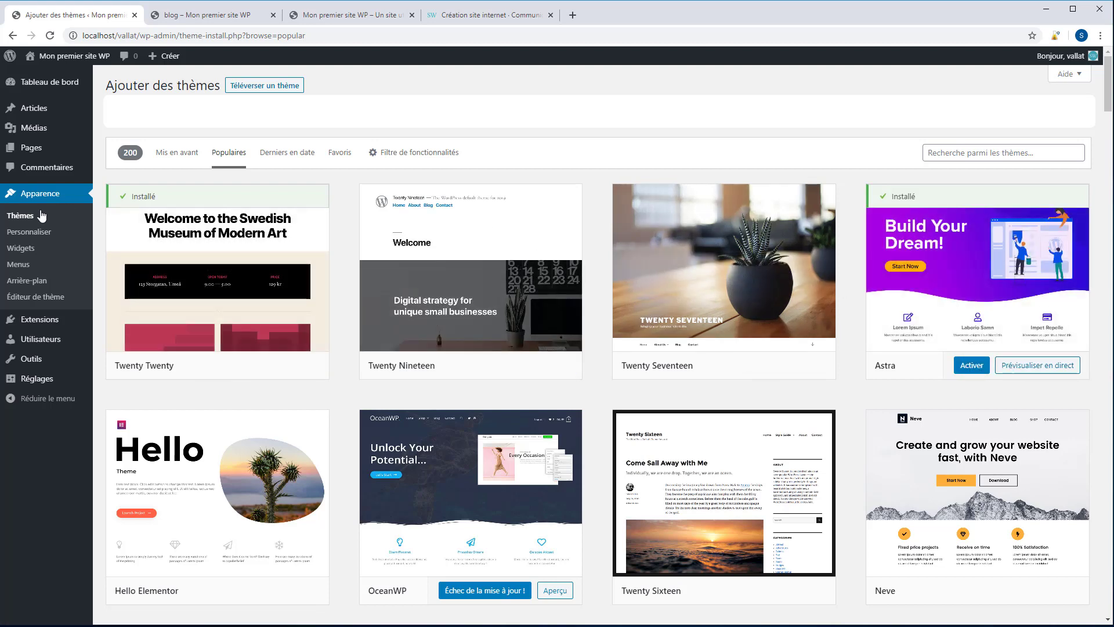
Return to the installed themes and activate Astra.
{"action": "left_click", "coordinate": [23, 217]}
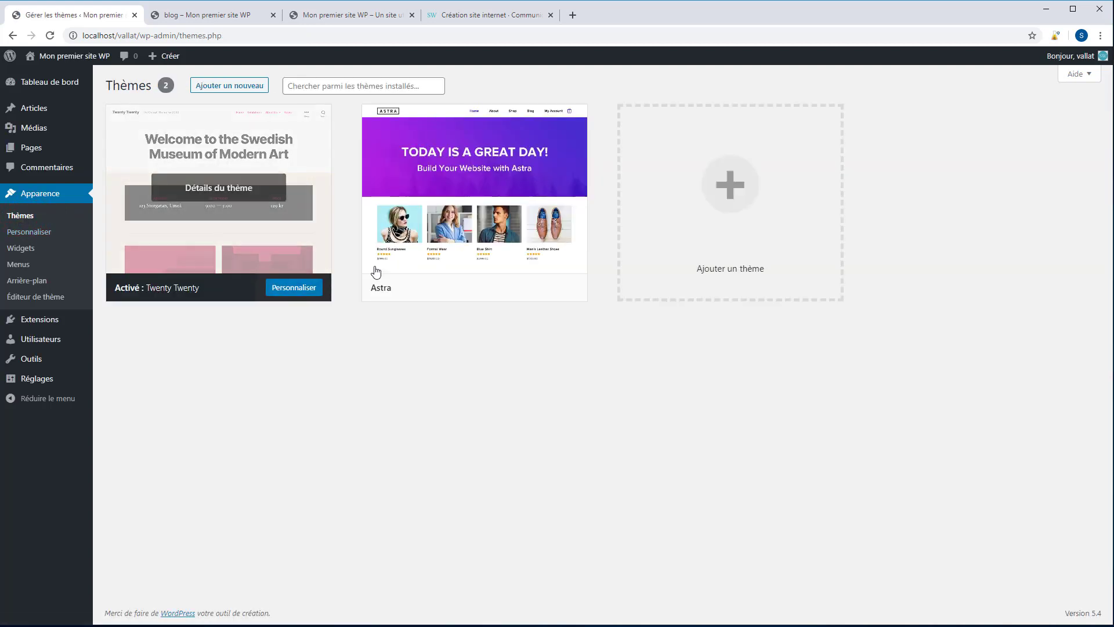
{"action": "mouse_move", "coordinate": [476, 198]}
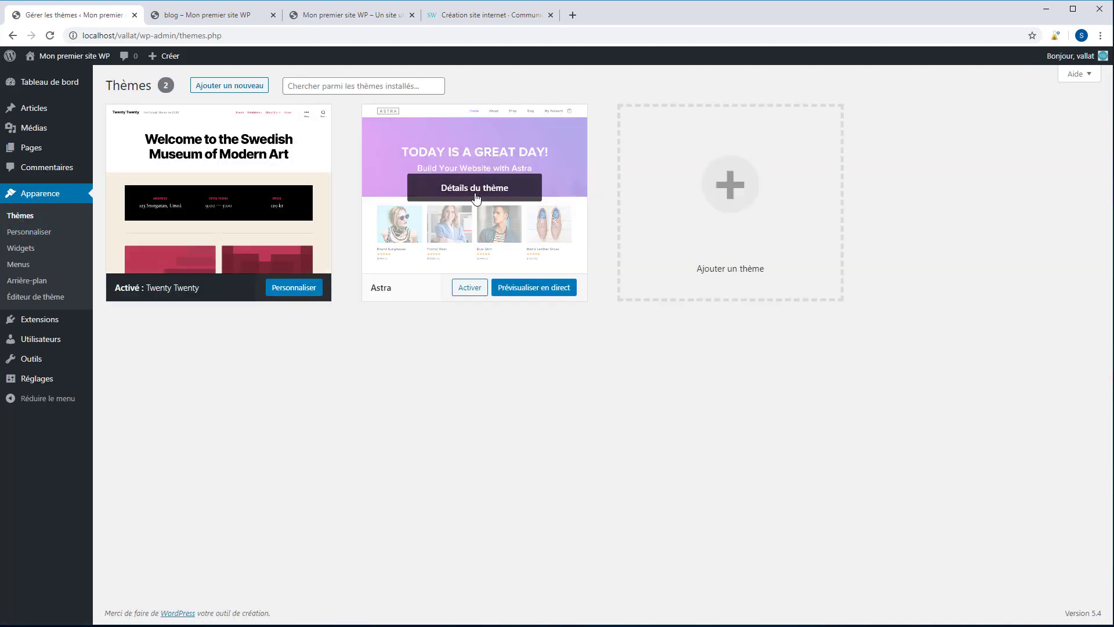
{"action": "left_click", "coordinate": [466, 288]}
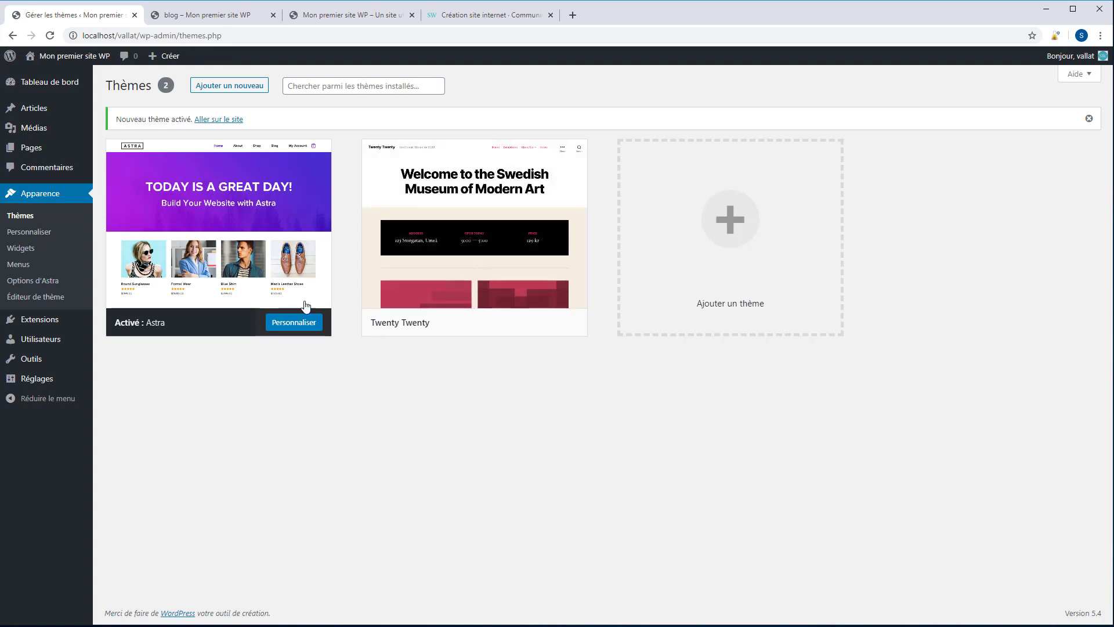
Reactivate the Twenty Twenty theme in place of Astra.
{"action": "mouse_move", "coordinate": [178, 234]}
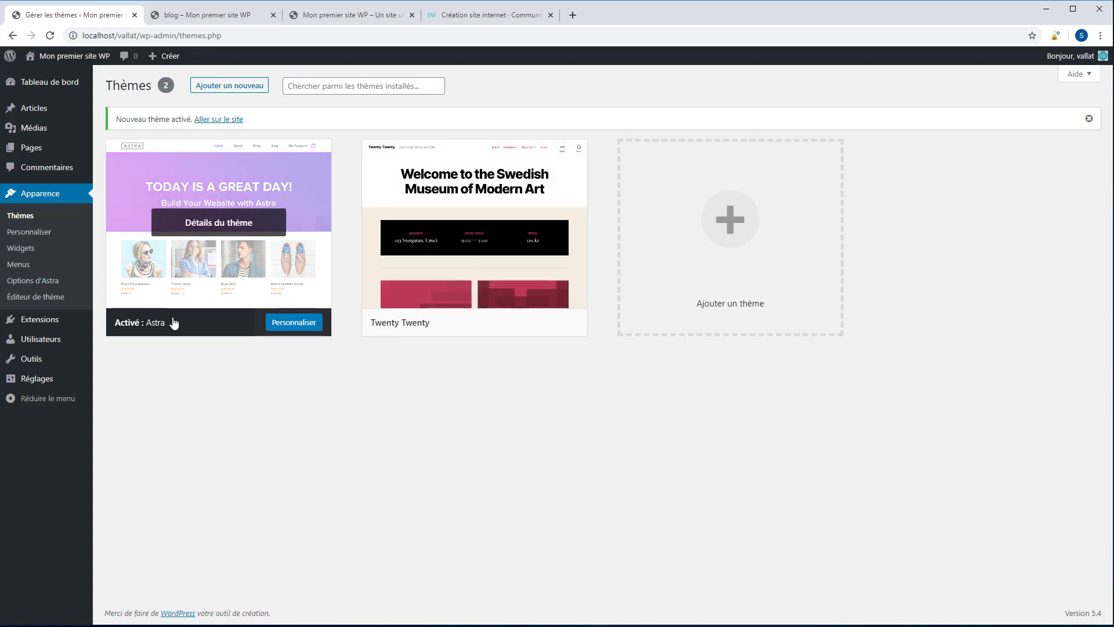
{"action": "mouse_move", "coordinate": [450, 256]}
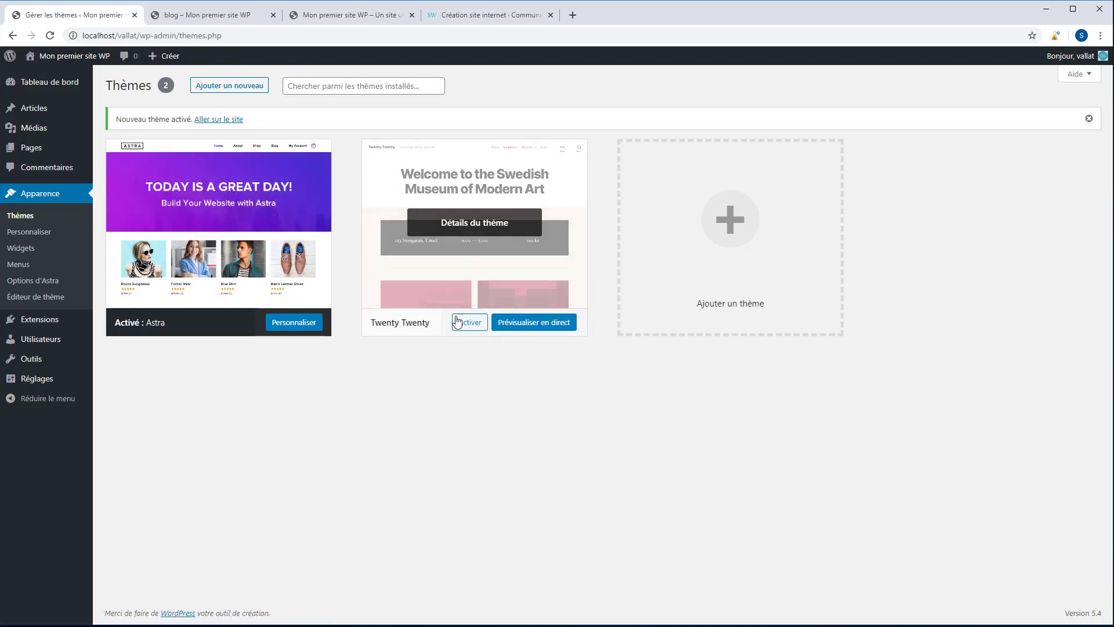
{"action": "left_click", "coordinate": [470, 326]}
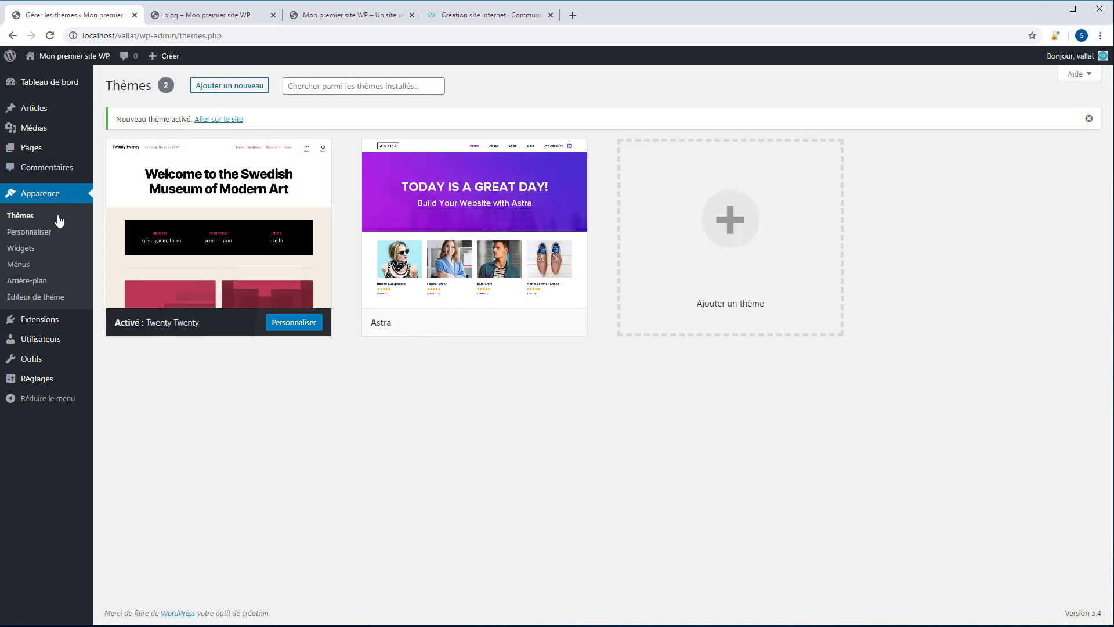
Open the customizer for the active theme and review the "Identité du site" settings.
{"action": "left_click", "coordinate": [25, 233]}
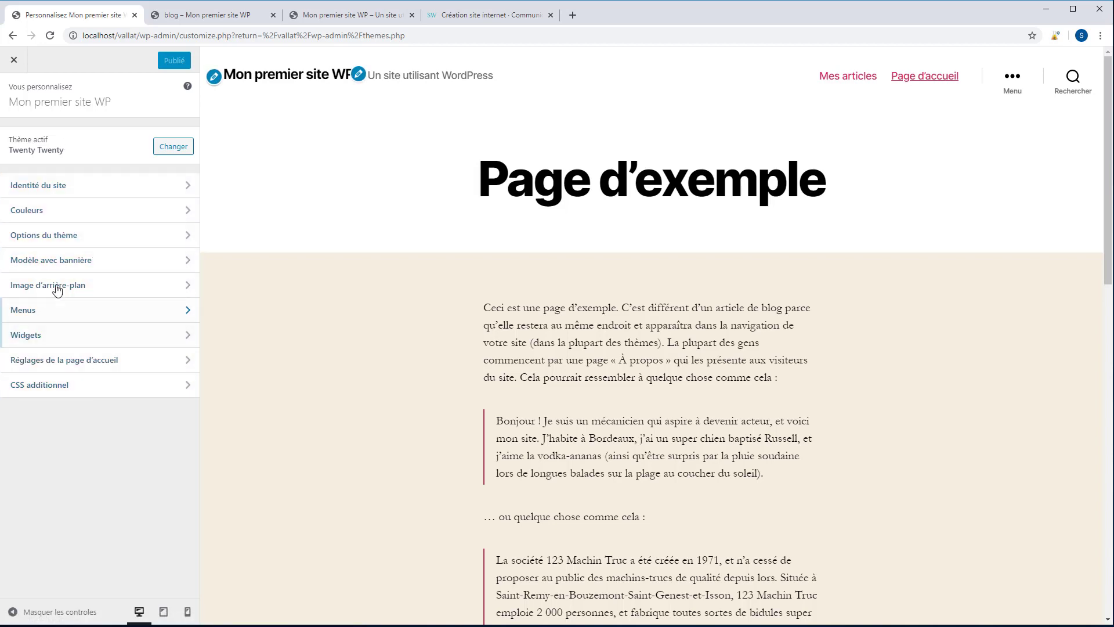
{"action": "left_click", "coordinate": [47, 186]}
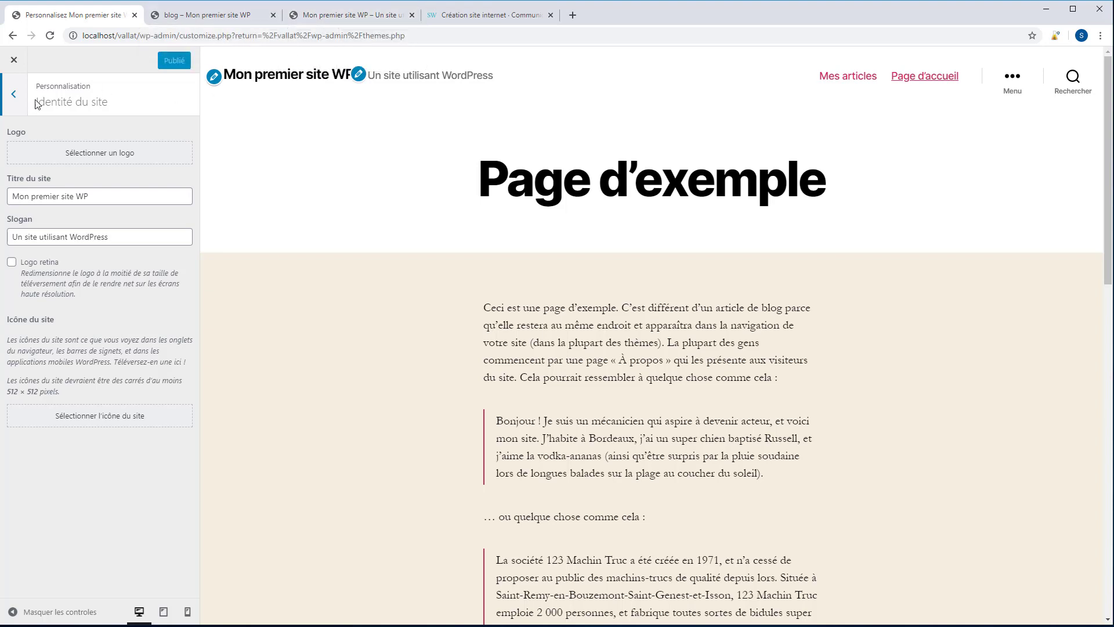
{"action": "left_click", "coordinate": [13, 94]}
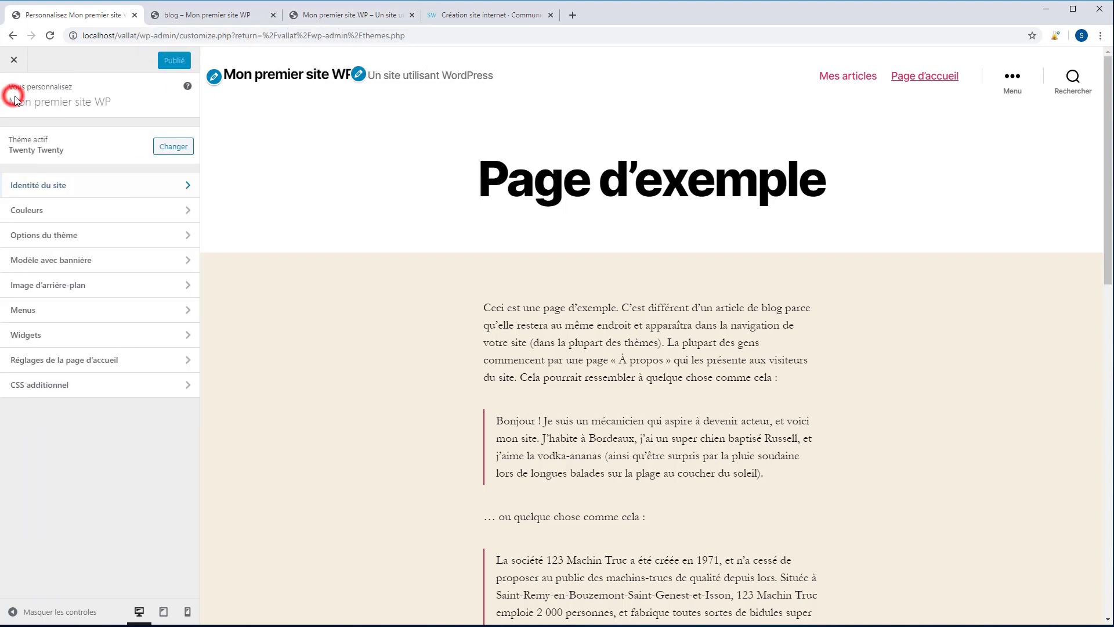
Try the preset swatches for the site's background colour and set it to blue #1e73be.
{"action": "left_click", "coordinate": [40, 210]}
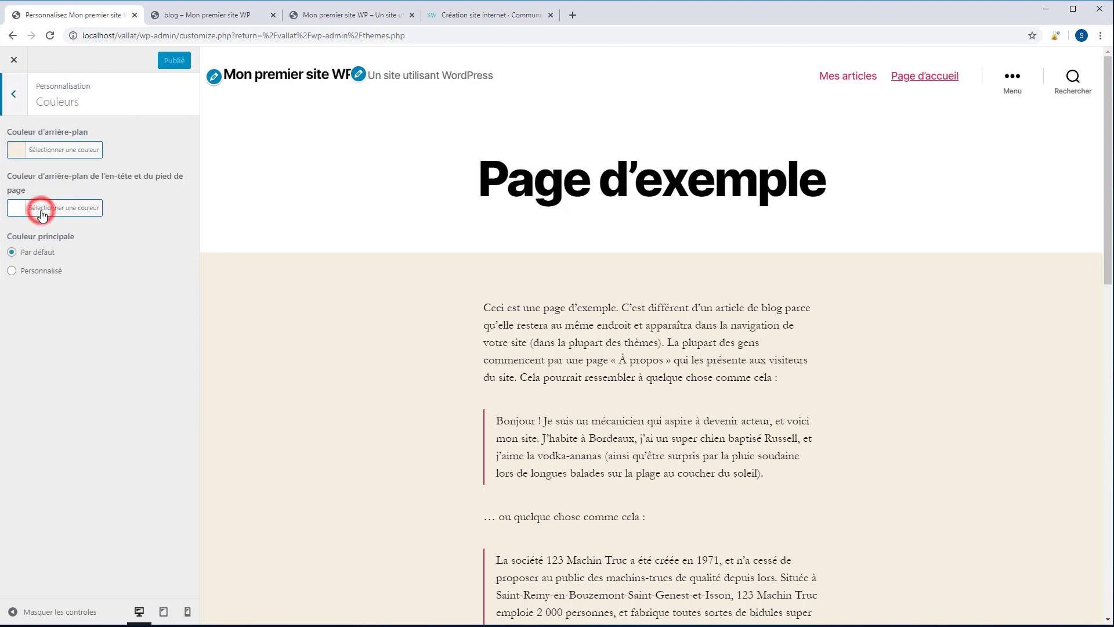
{"action": "left_click", "coordinate": [21, 153]}
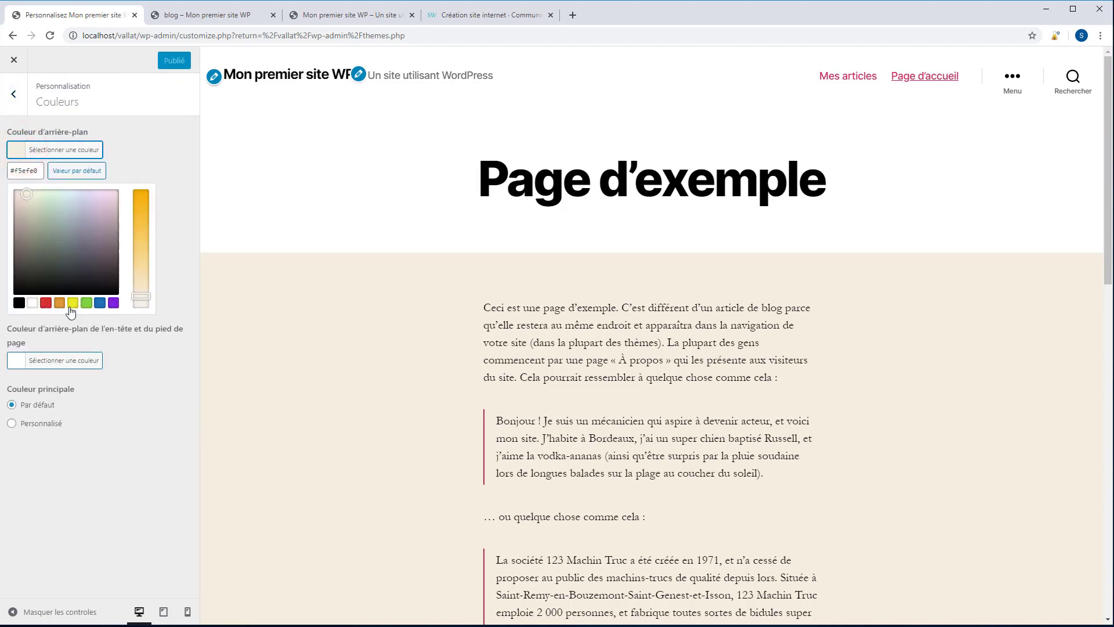
{"action": "left_click", "coordinate": [72, 303]}
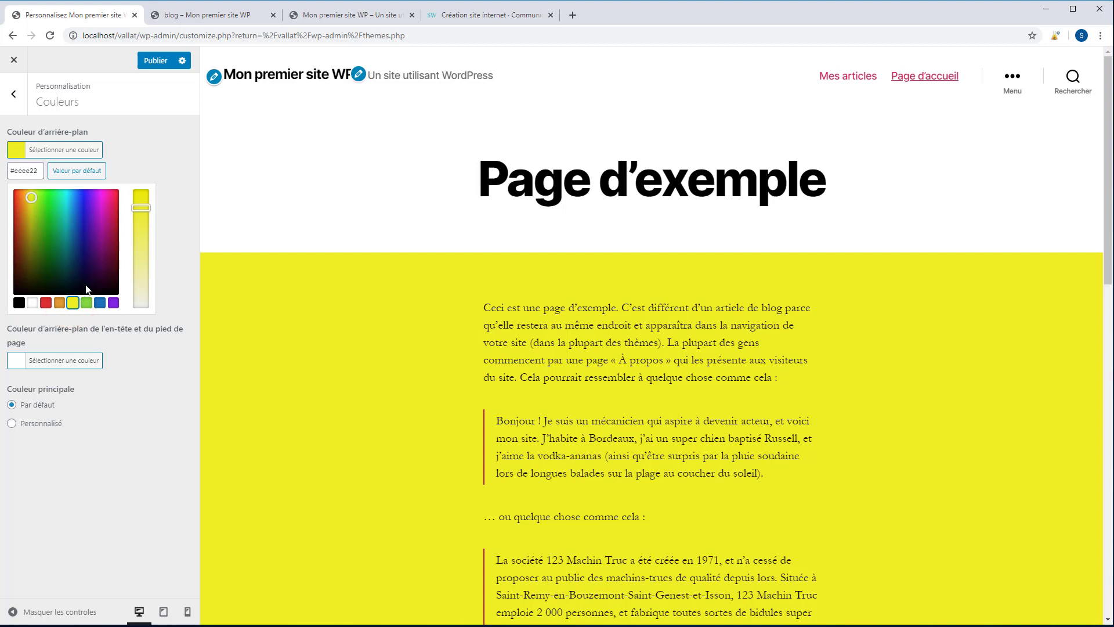
{"action": "left_click", "coordinate": [87, 302]}
{"action": "left_click", "coordinate": [100, 302]}
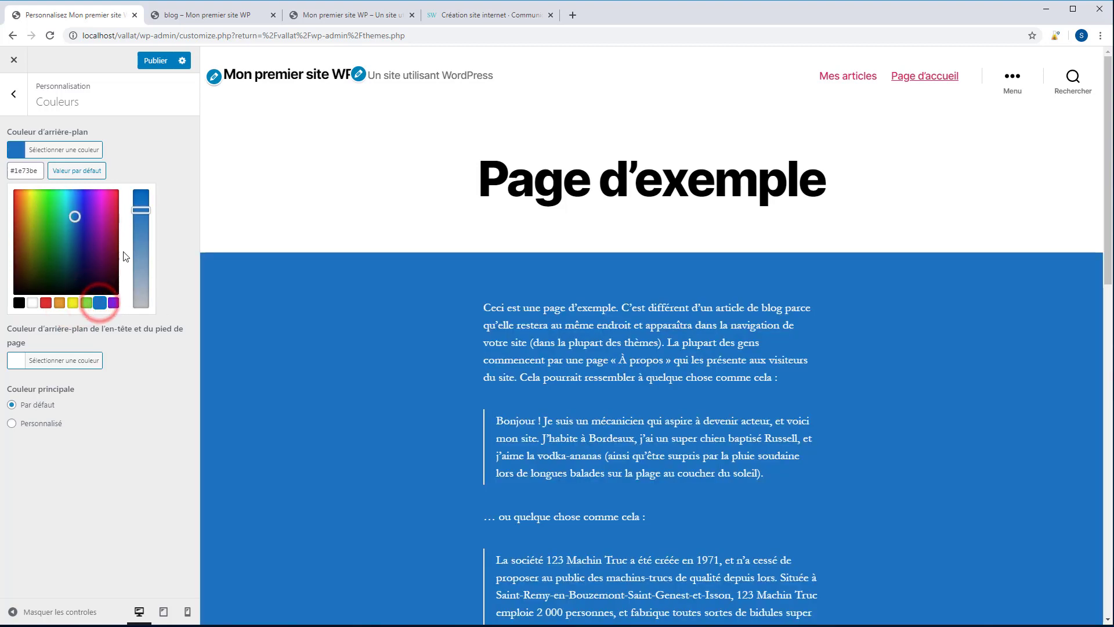
{"action": "left_click", "coordinate": [13, 94]}
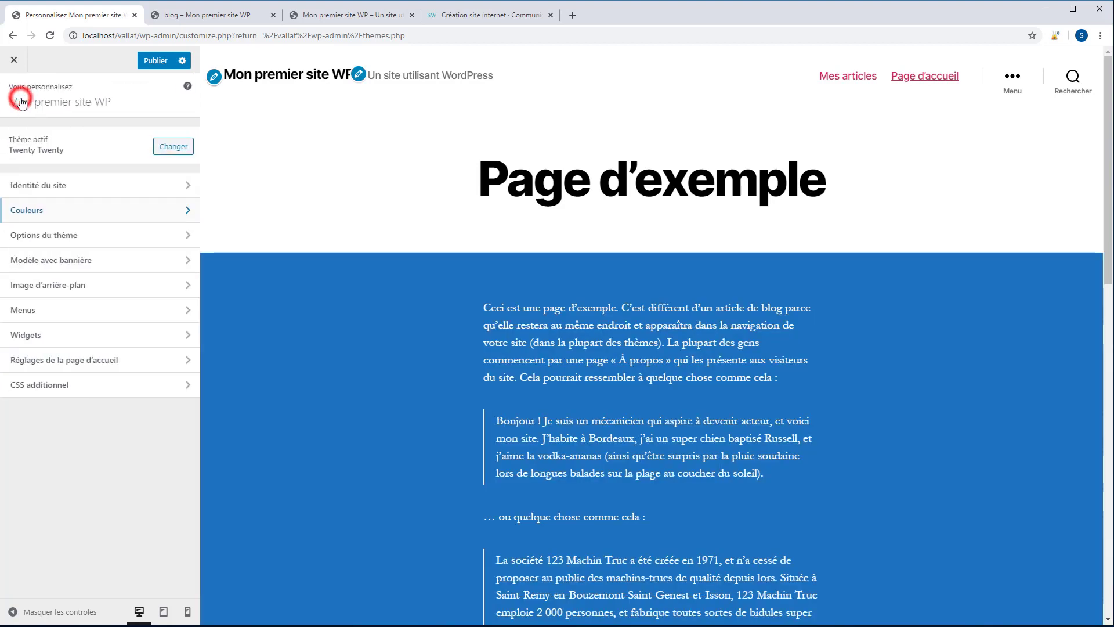
In the theme options, disable header search and the author bio, set archive articles to "Résumé", and publish the changes.
{"action": "left_click", "coordinate": [45, 238]}
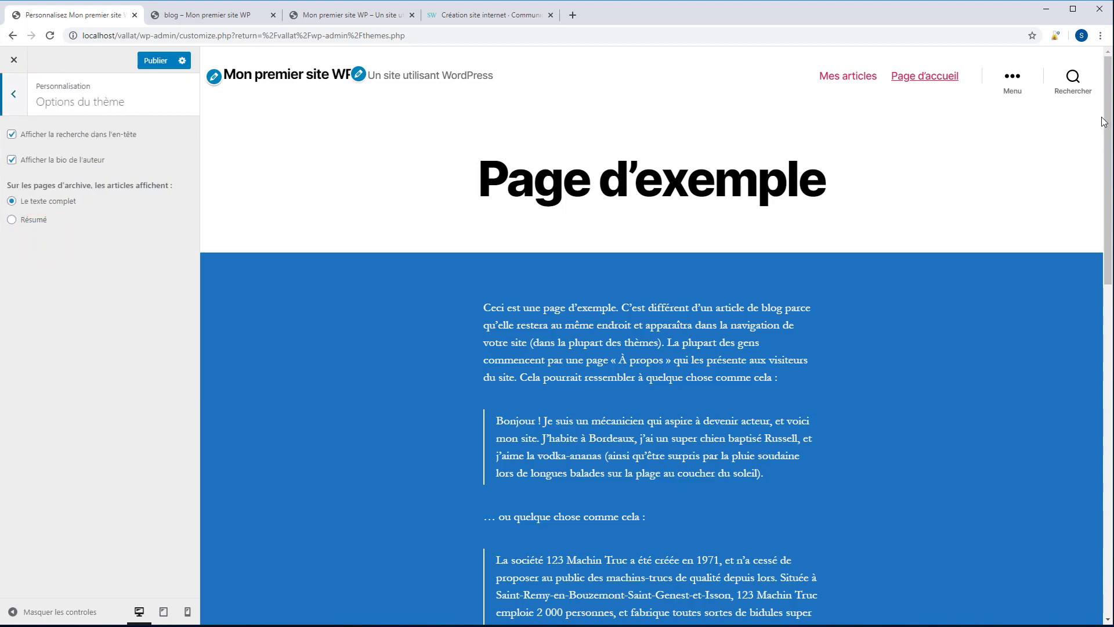
{"action": "left_click", "coordinate": [13, 135]}
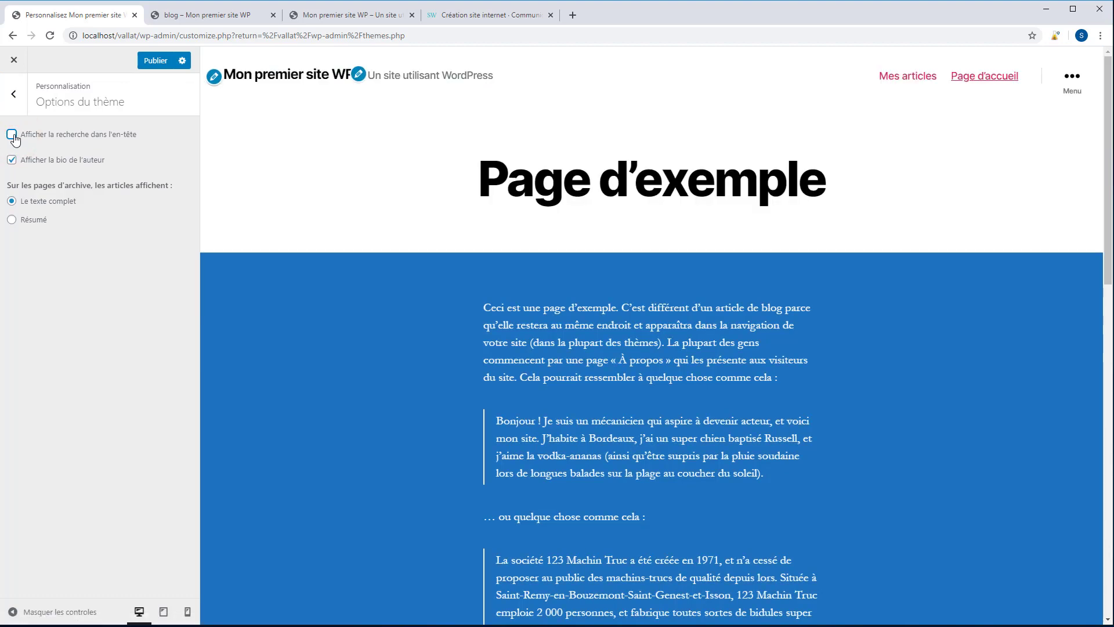
{"action": "left_click", "coordinate": [13, 135]}
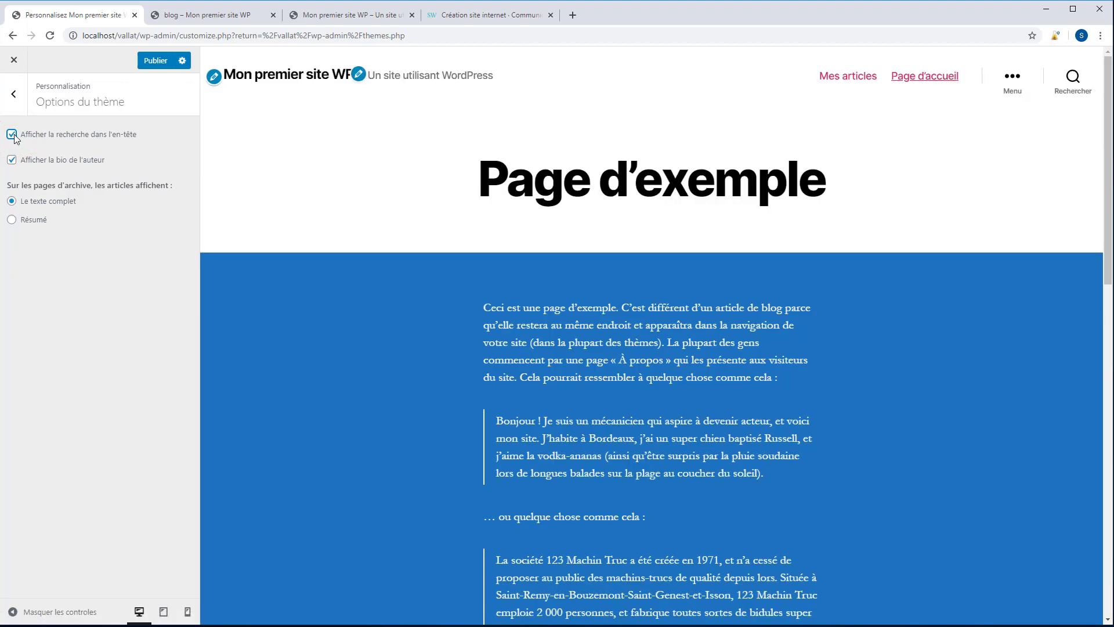
{"action": "left_click", "coordinate": [13, 135]}
{"action": "left_click", "coordinate": [12, 160]}
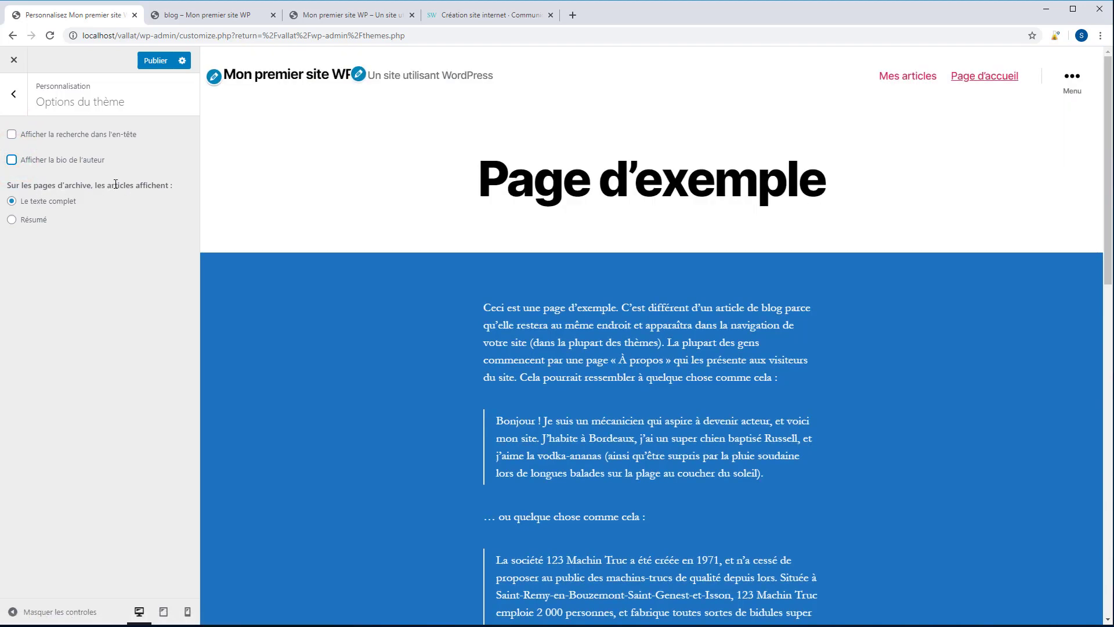
{"action": "left_click", "coordinate": [12, 220]}
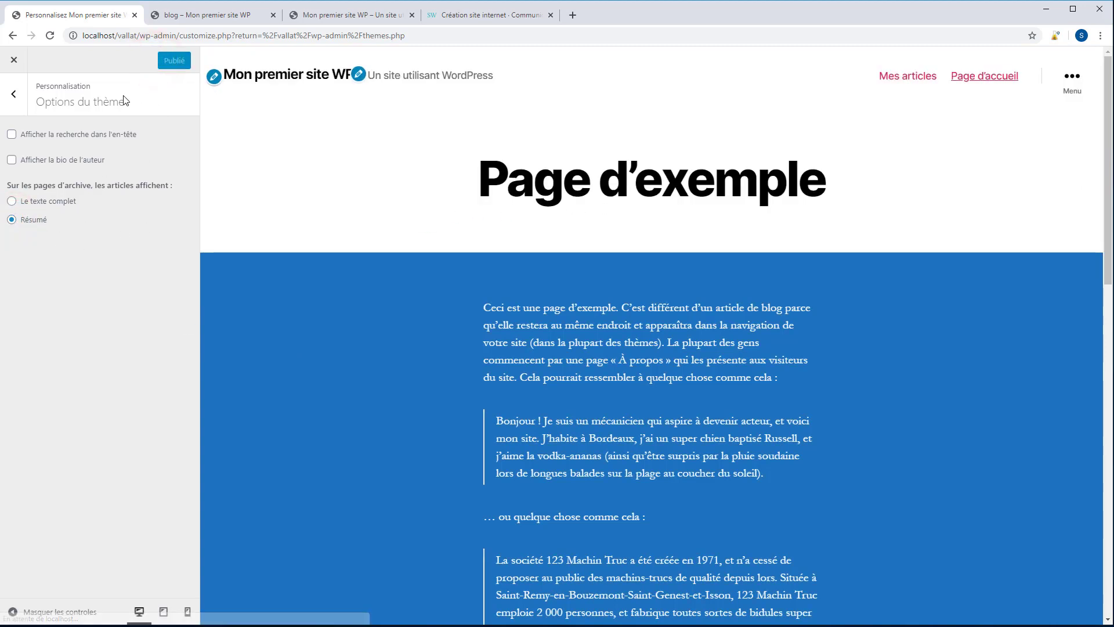
Reload the live site's "Mes articles" blog page and check the published colour, header and article excerpt changes.
{"action": "left_click", "coordinate": [210, 16]}
{"action": "scroll", "coordinate": [992, 201], "scroll_direction": "up", "scroll_amount": 4}
{"action": "scroll", "coordinate": [992, 206], "scroll_direction": "up", "scroll_amount": 9}
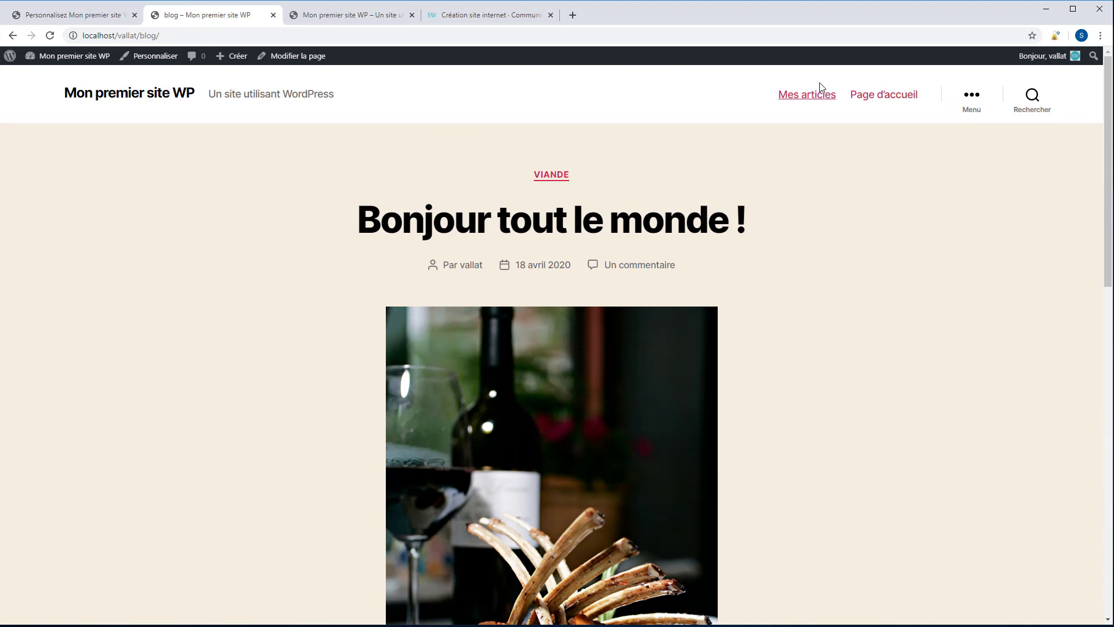
{"action": "left_click", "coordinate": [803, 89]}
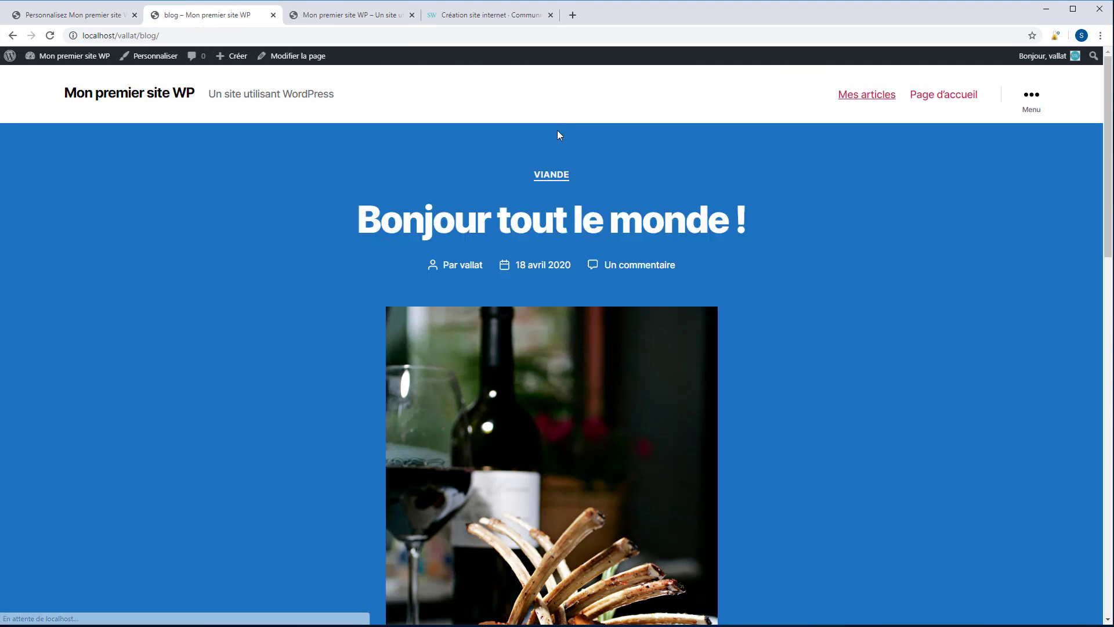
{"action": "scroll", "coordinate": [579, 244], "scroll_direction": "down", "scroll_amount": 10}
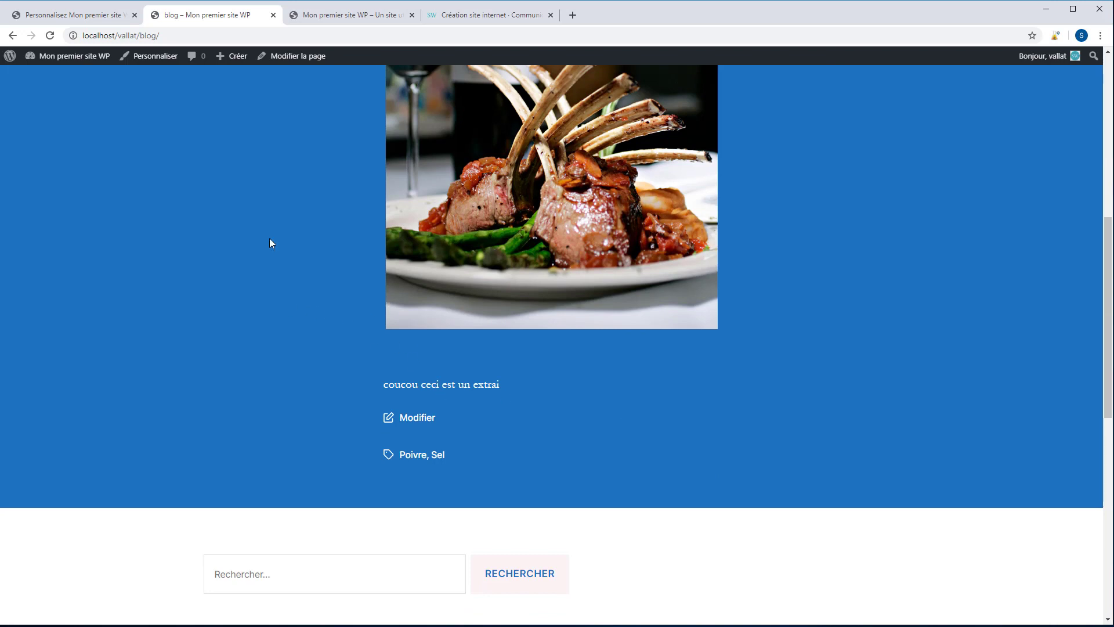
Return to the customizer and review the "Modèle avec bannière" settings.
{"action": "left_click", "coordinate": [36, 14]}
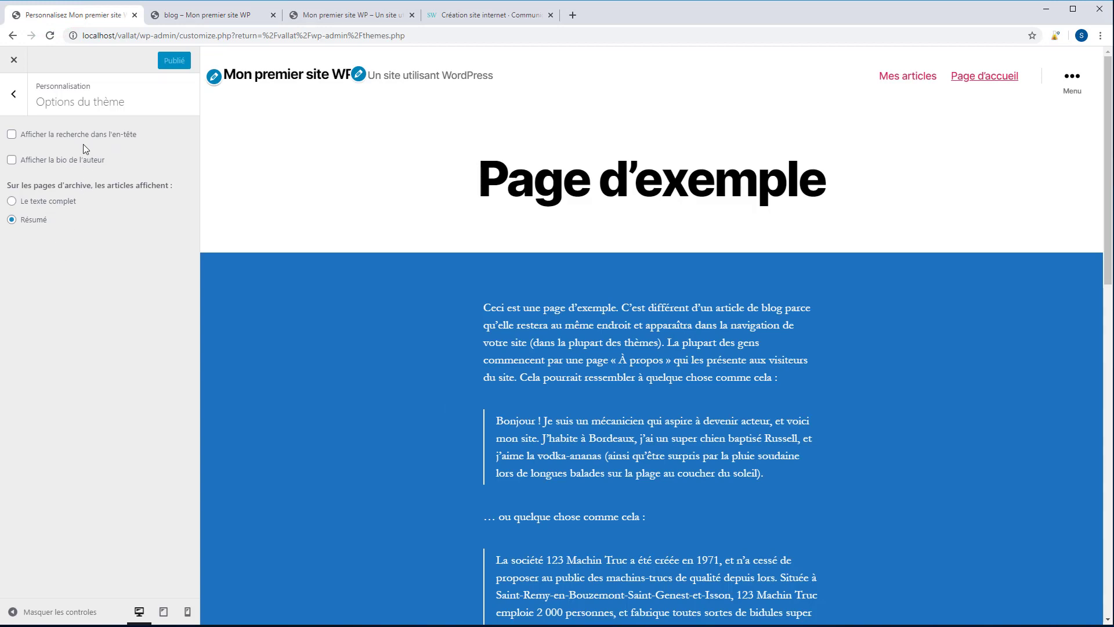
{"action": "left_click", "coordinate": [11, 96]}
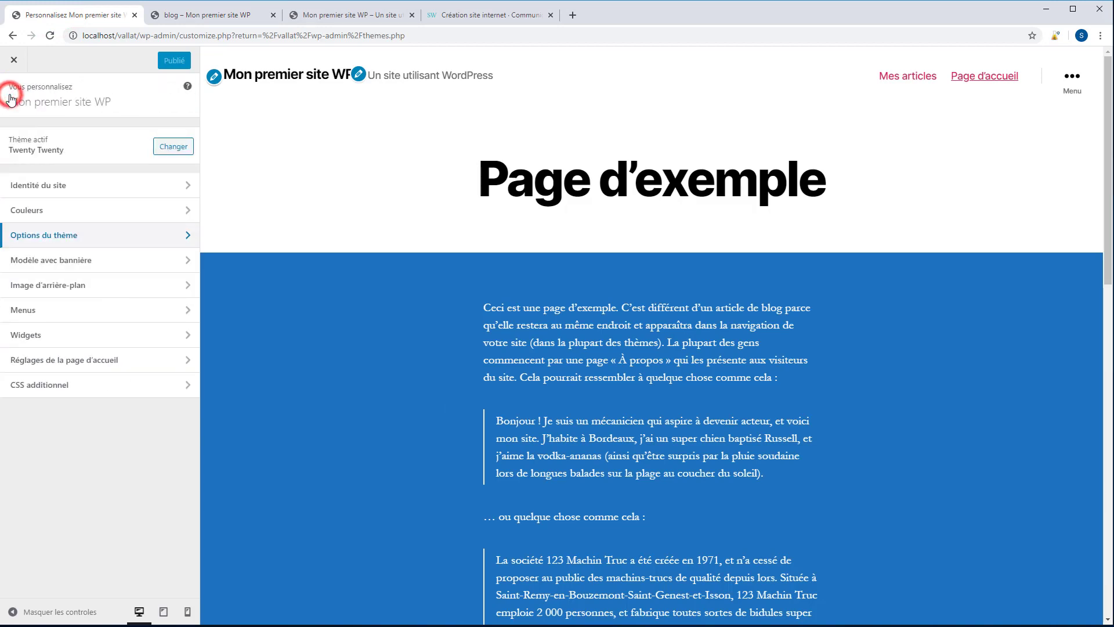
{"action": "left_click", "coordinate": [54, 263]}
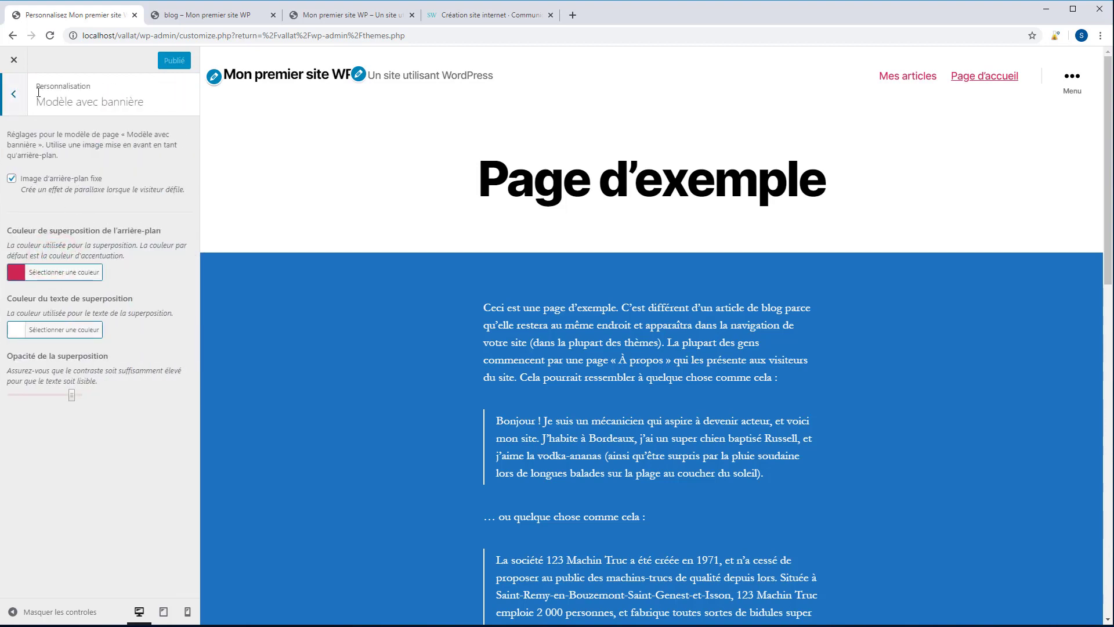
{"action": "left_click", "coordinate": [18, 96]}
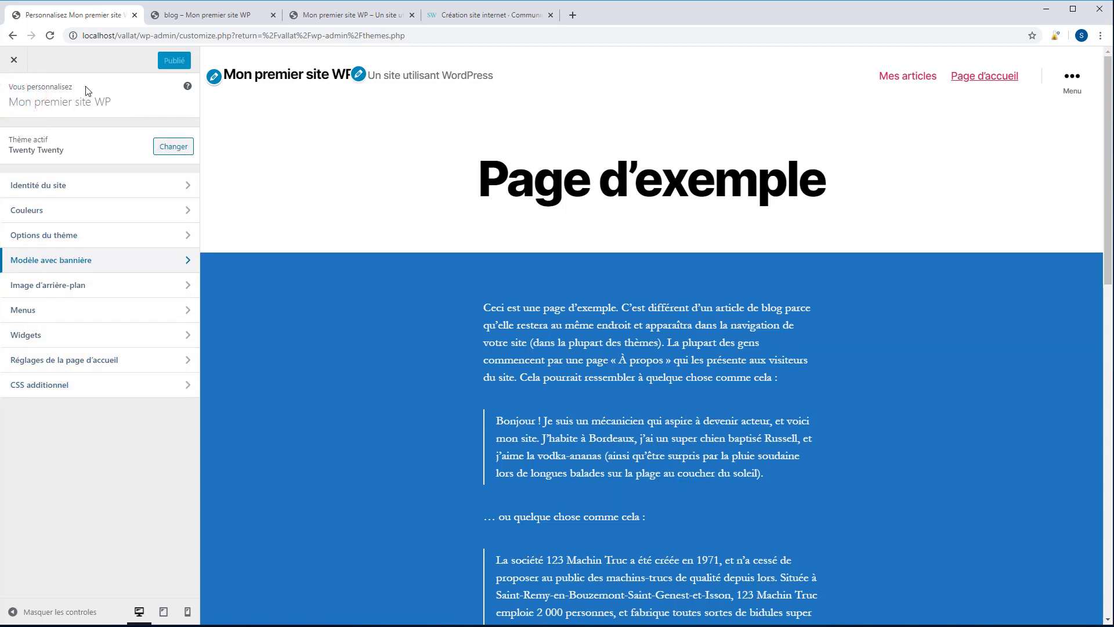
Leave the customizer, activate the Astra theme, and look at the theme browser in Astra's customizer.
{"action": "left_click", "coordinate": [9, 61]}
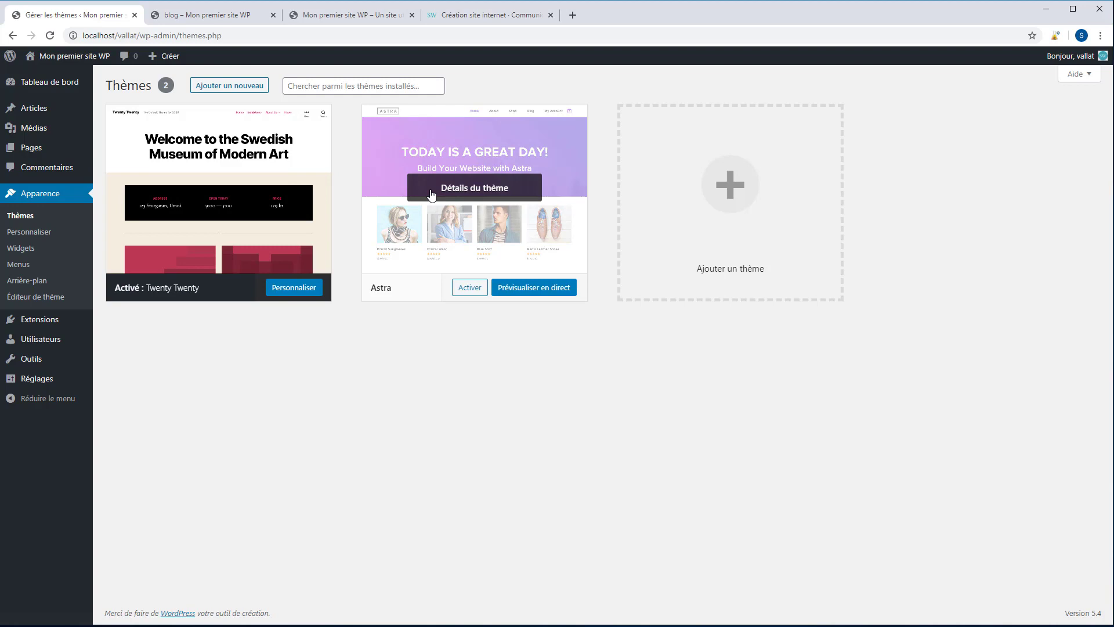
{"action": "left_click", "coordinate": [467, 290]}
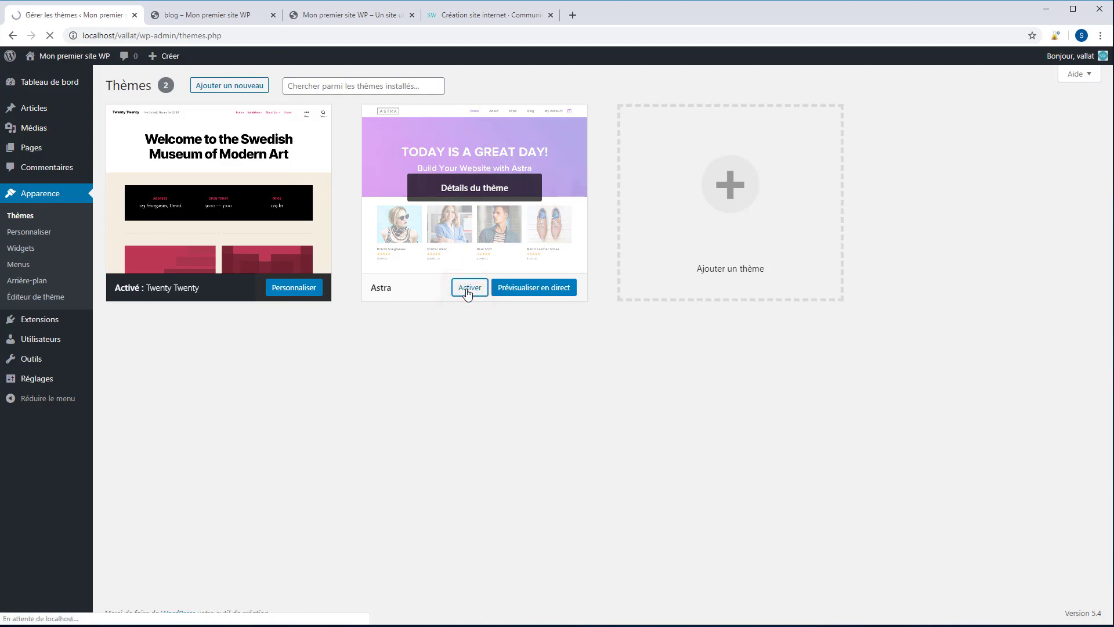
{"action": "left_click", "coordinate": [19, 232]}
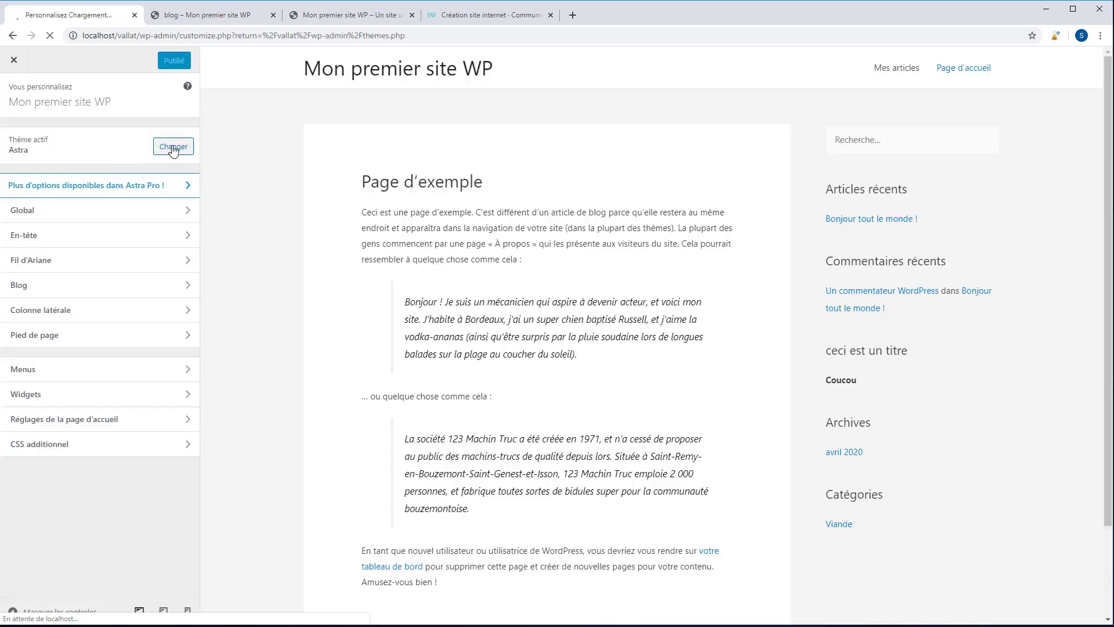
{"action": "left_click", "coordinate": [173, 148]}
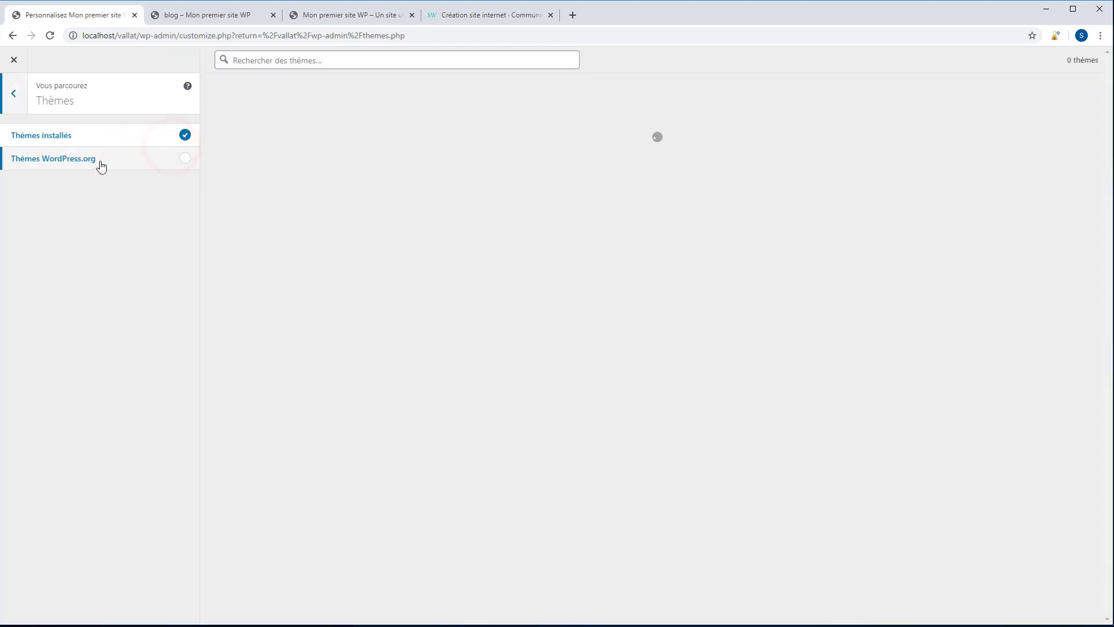
{"action": "left_click", "coordinate": [16, 96]}
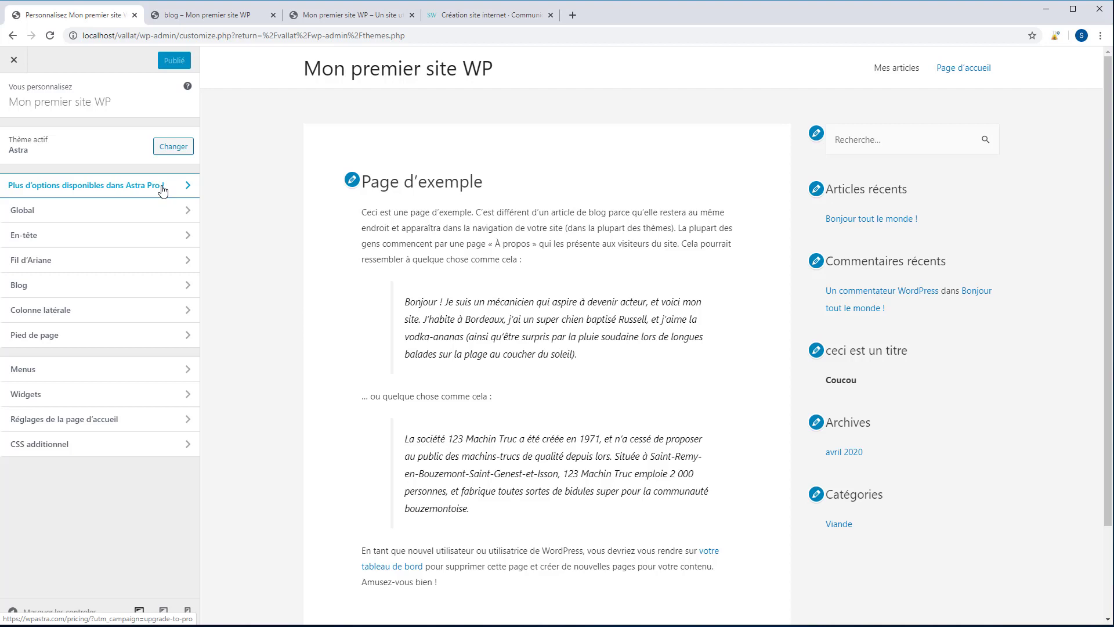
In Astra's global base typography, try a body line height of 4.42 and reduce it to about the middle of its range.
{"action": "left_click", "coordinate": [95, 211]}
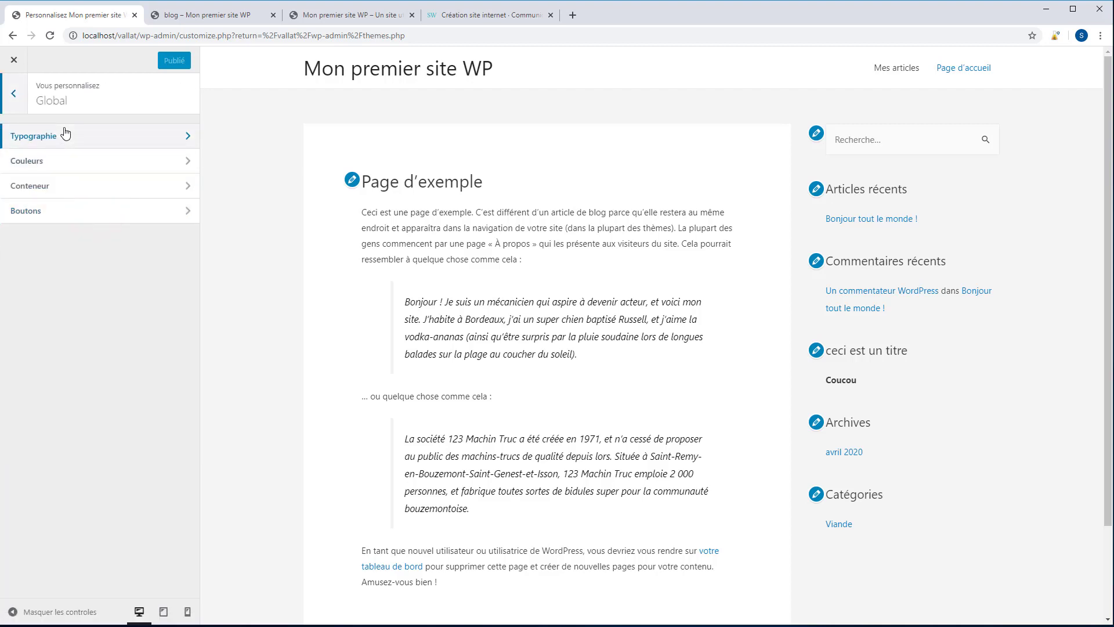
{"action": "left_click", "coordinate": [65, 134]}
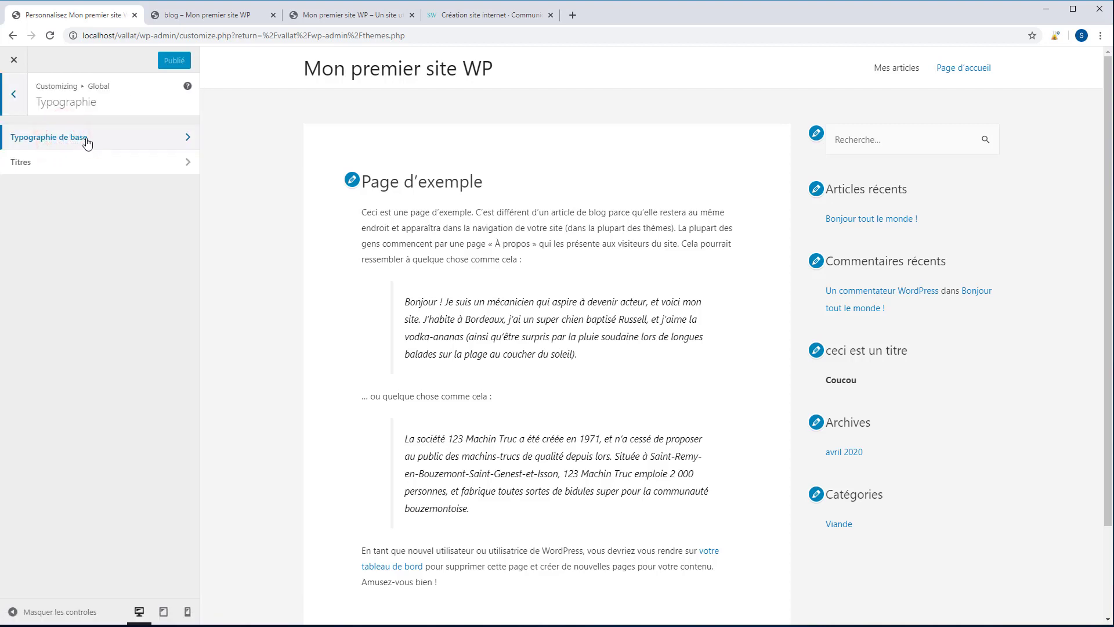
{"action": "left_click", "coordinate": [86, 140]}
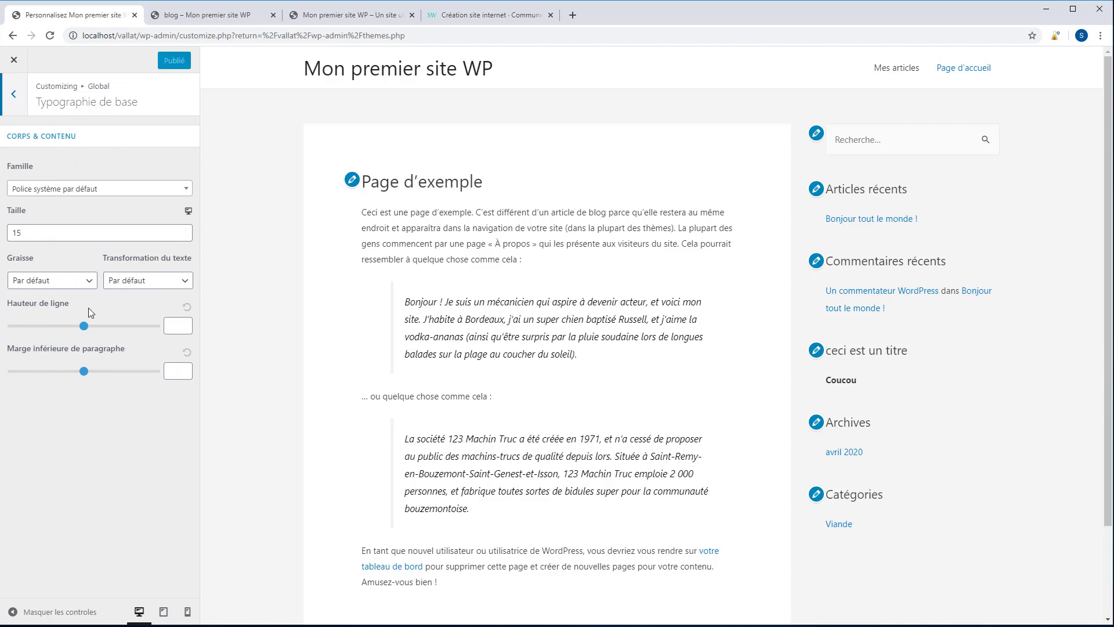
{"action": "left_click_drag", "start_coordinate": [84, 326], "coordinate": [137, 330]}
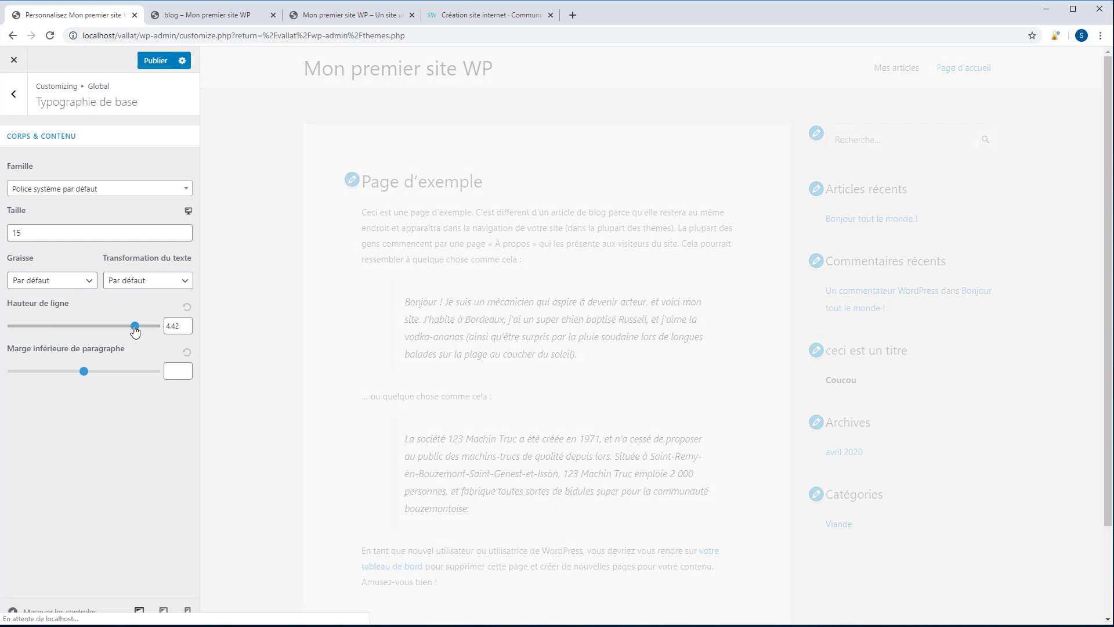
{"action": "left_click_drag", "start_coordinate": [134, 326], "coordinate": [80, 326]}
{"action": "left_click", "coordinate": [13, 105]}
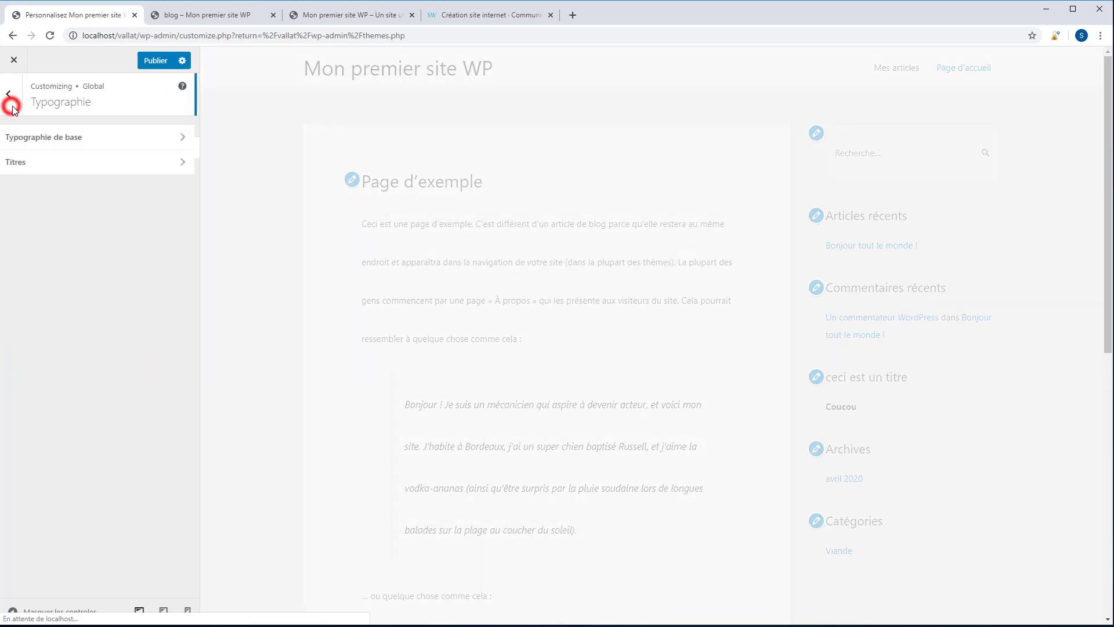
In the global heading typography, try "Capitaliser" for H1–H6 and set their text transformation to "Majuscules".
{"action": "left_click", "coordinate": [40, 167]}
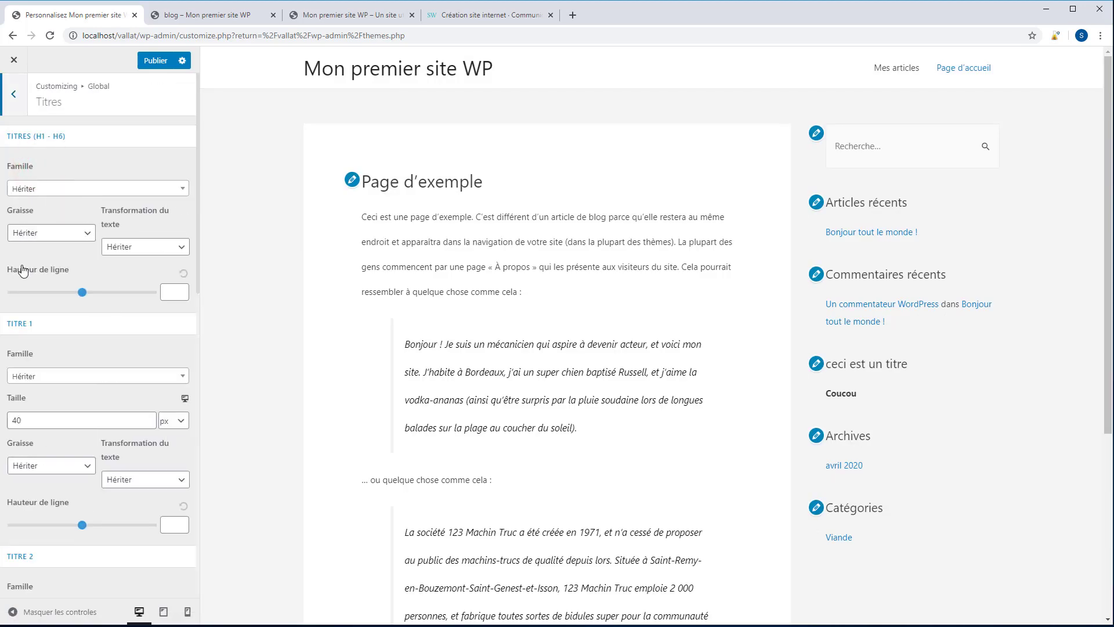
{"action": "left_click", "coordinate": [115, 252]}
{"action": "left_click", "coordinate": [122, 285]}
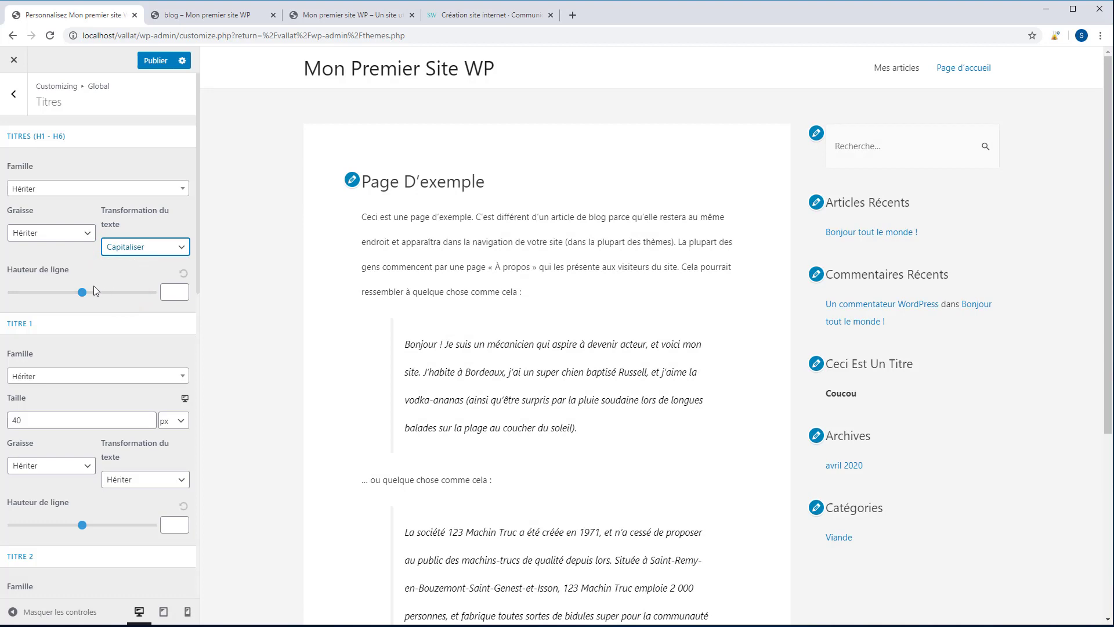
{"action": "left_click", "coordinate": [122, 246]}
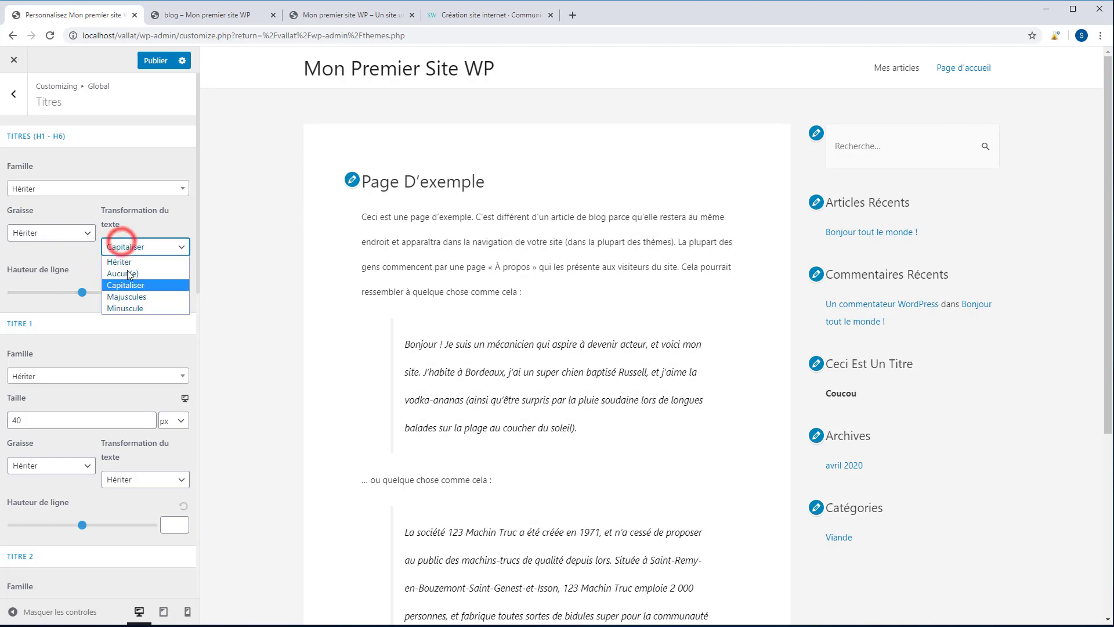
{"action": "left_click", "coordinate": [131, 295]}
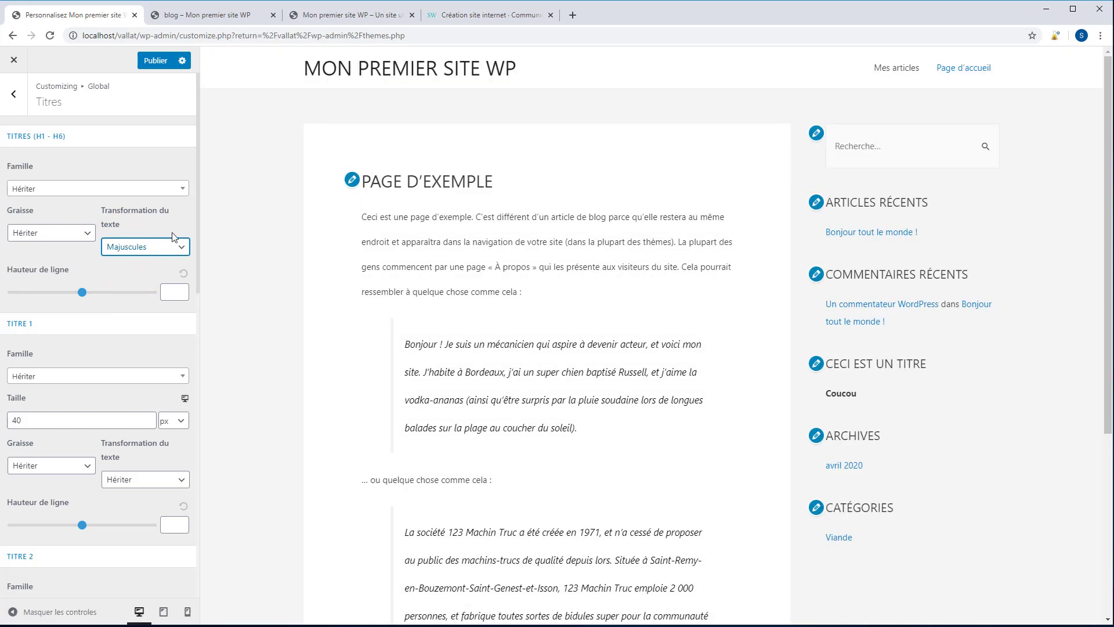
{"action": "left_click", "coordinate": [132, 246]}
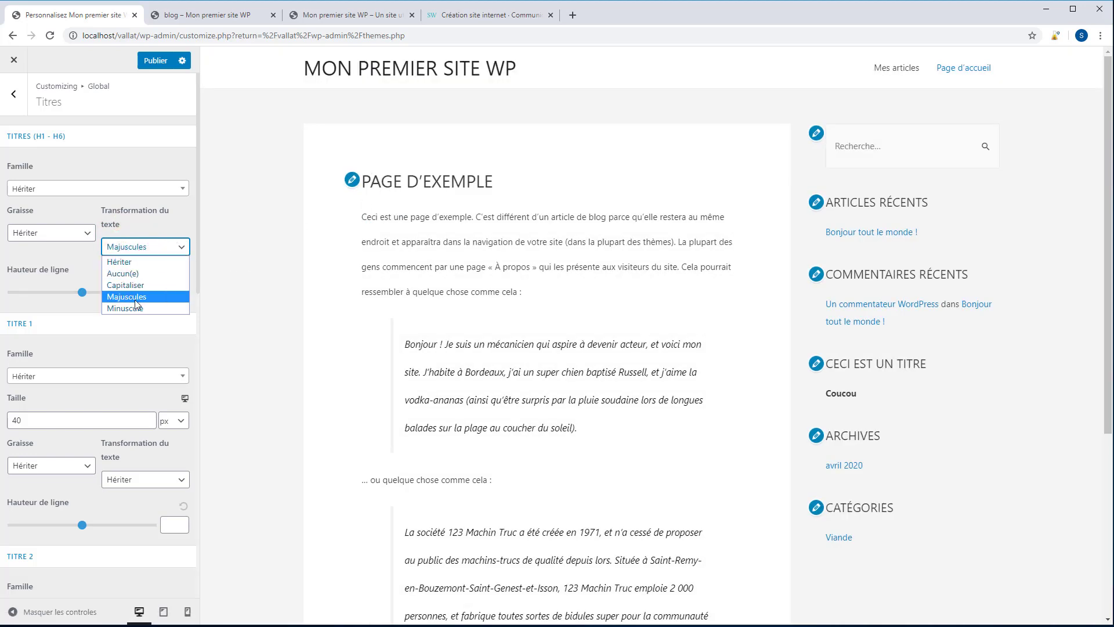
{"action": "left_click", "coordinate": [50, 259]}
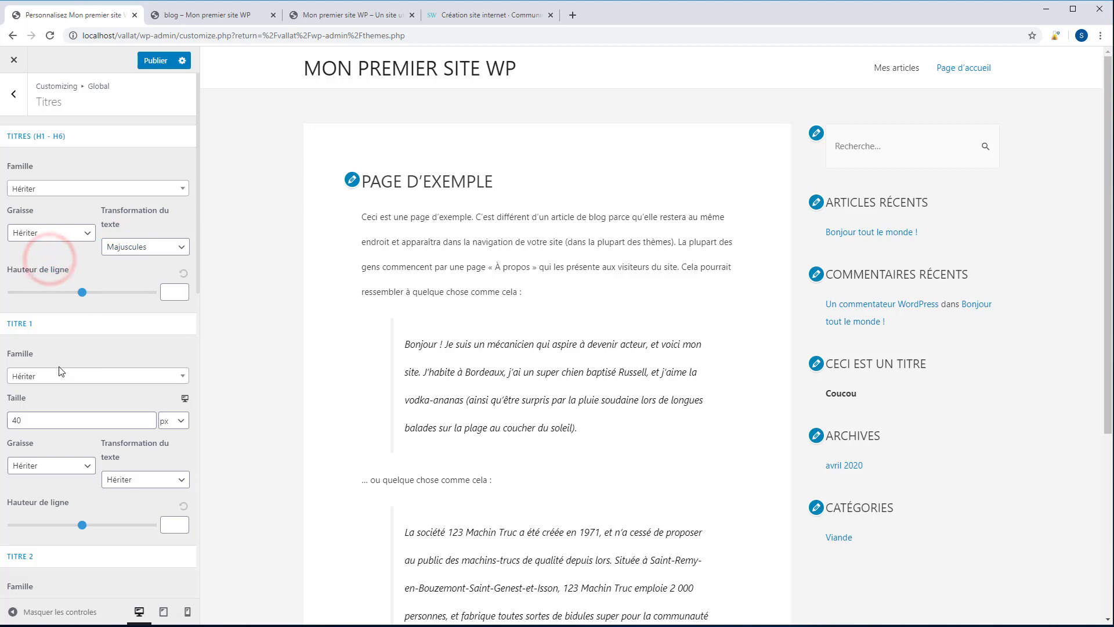
Set the "Titre 1" font family to Advent Pro and review the settings of the other heading levels.
{"action": "scroll", "coordinate": [77, 356], "scroll_direction": "down", "scroll_amount": 2}
{"action": "left_click", "coordinate": [50, 261]}
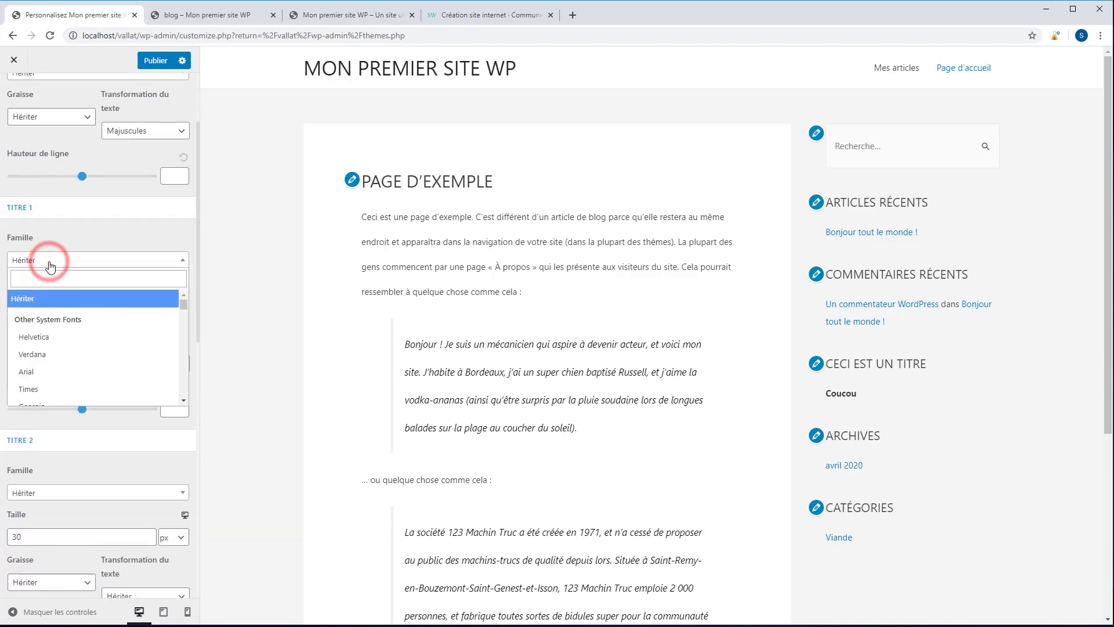
{"action": "scroll", "coordinate": [52, 376], "scroll_direction": "down", "scroll_amount": 1}
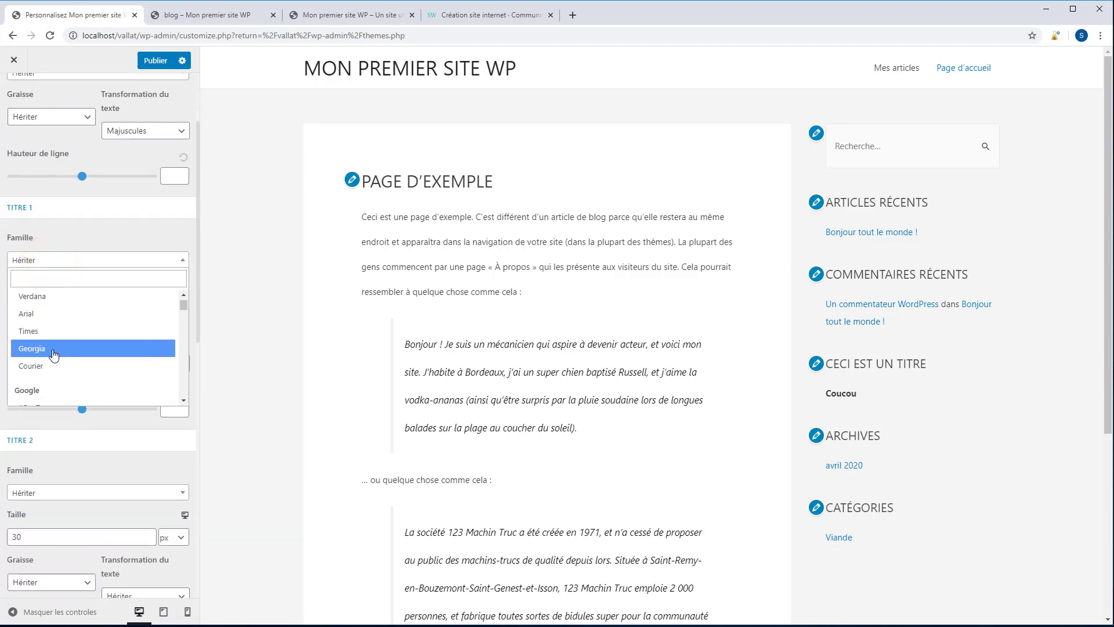
{"action": "scroll", "coordinate": [54, 357], "scroll_direction": "down", "scroll_amount": 3}
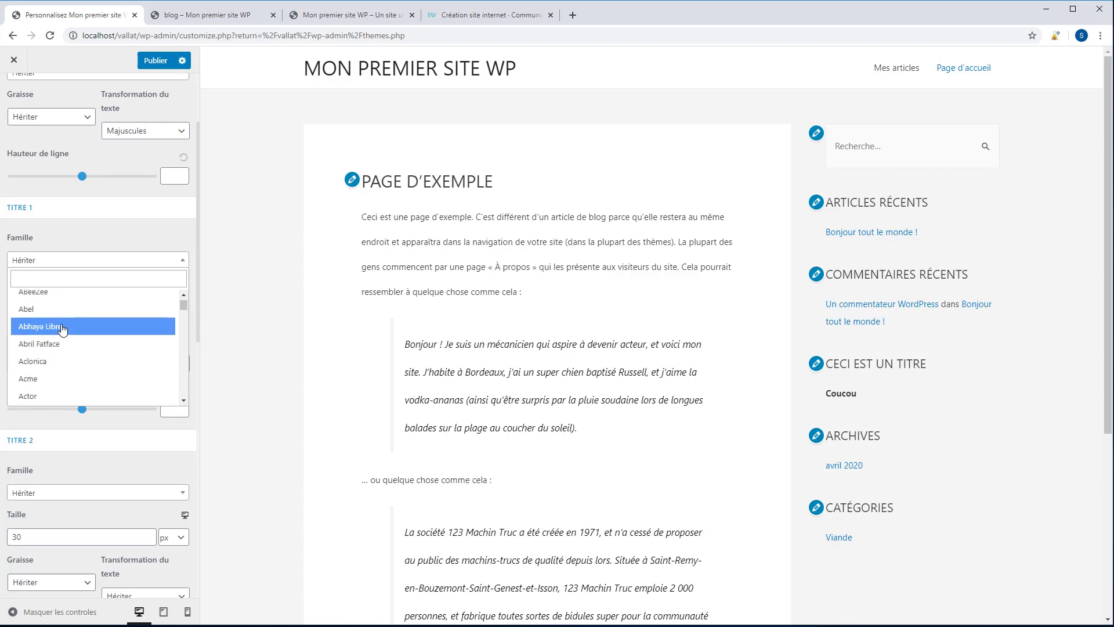
{"action": "scroll", "coordinate": [58, 303], "scroll_direction": "down", "scroll_amount": 2}
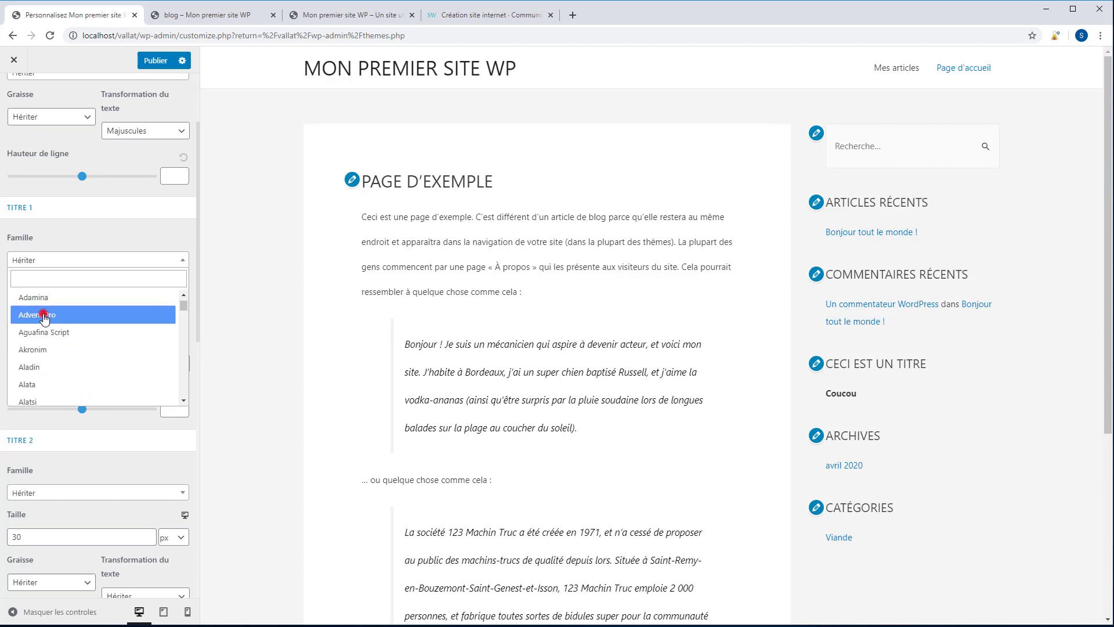
{"action": "left_click", "coordinate": [45, 316]}
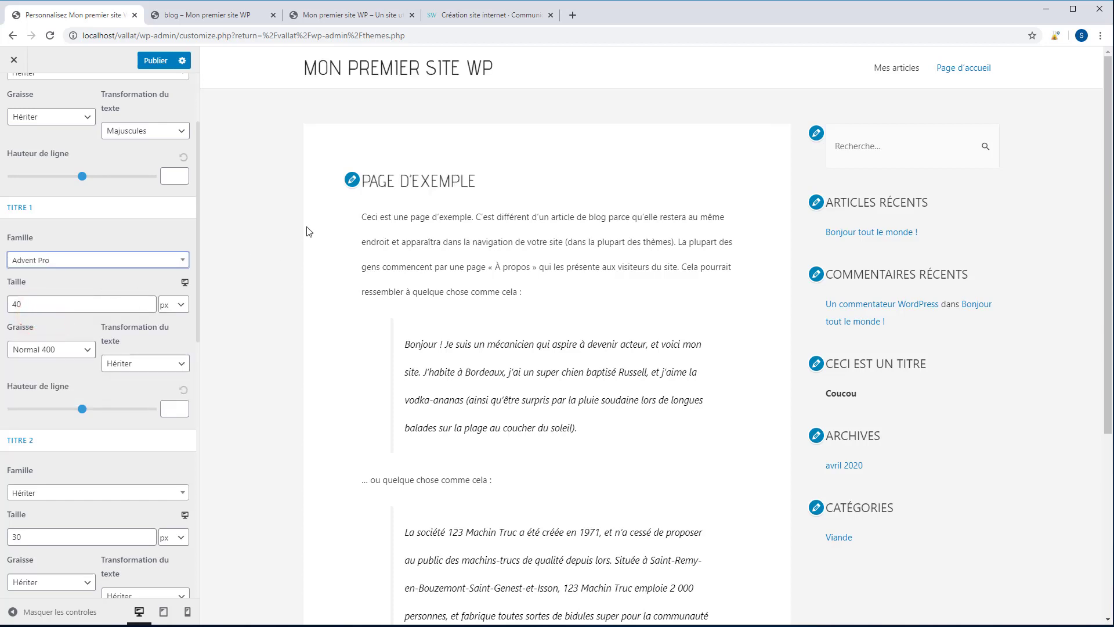
{"action": "scroll", "coordinate": [71, 300], "scroll_direction": "down", "scroll_amount": 7}
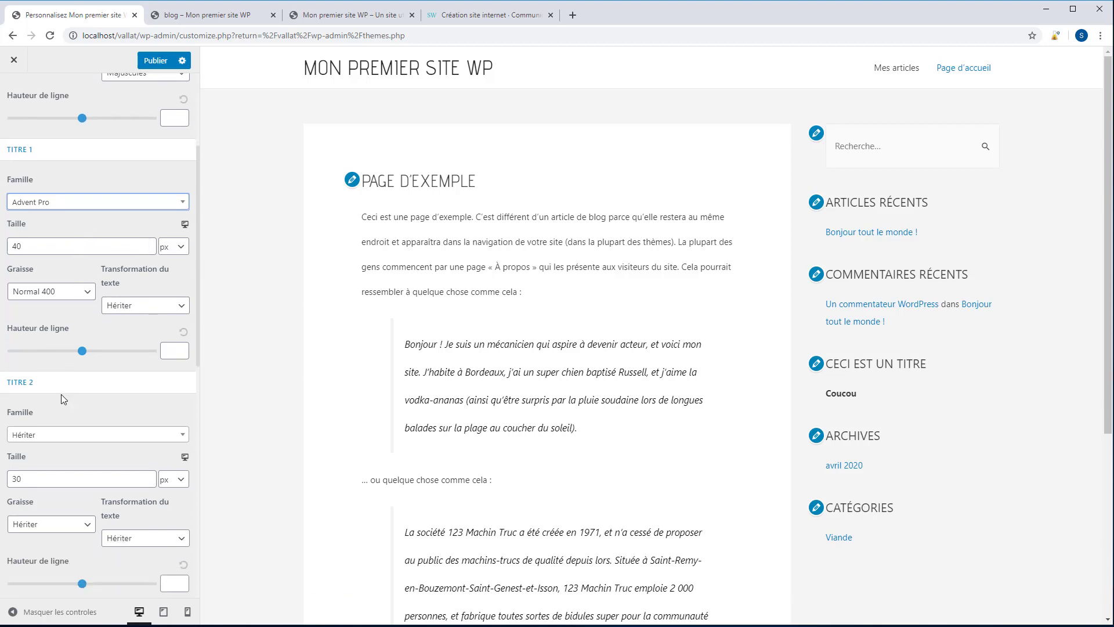
{"action": "scroll", "coordinate": [84, 356], "scroll_direction": "down", "scroll_amount": 4}
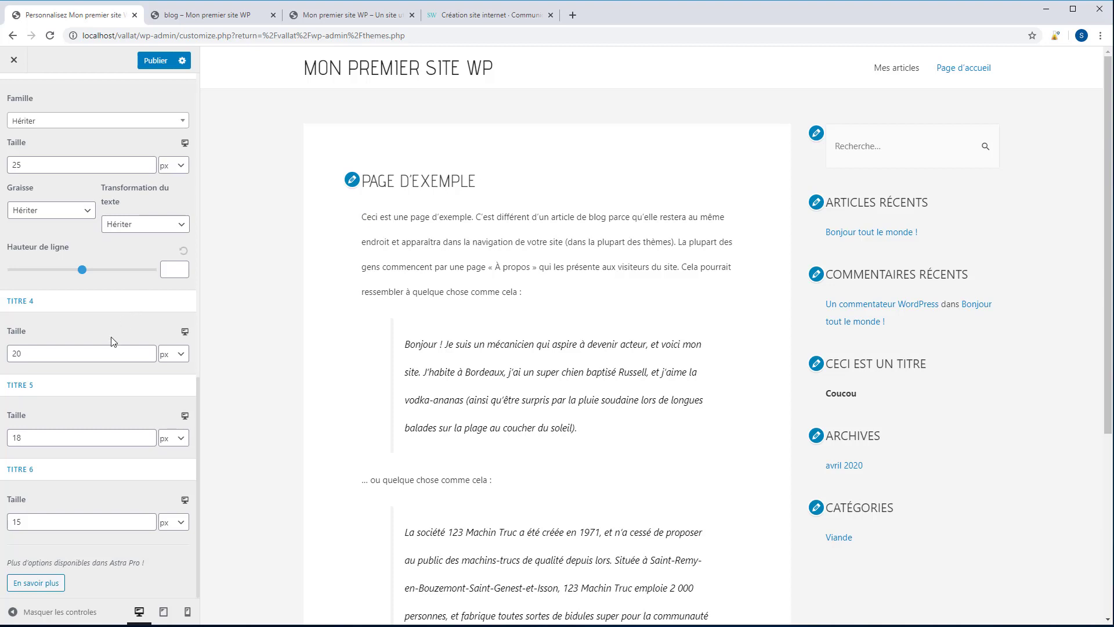
{"action": "scroll", "coordinate": [109, 326], "scroll_direction": "up", "scroll_amount": 11}
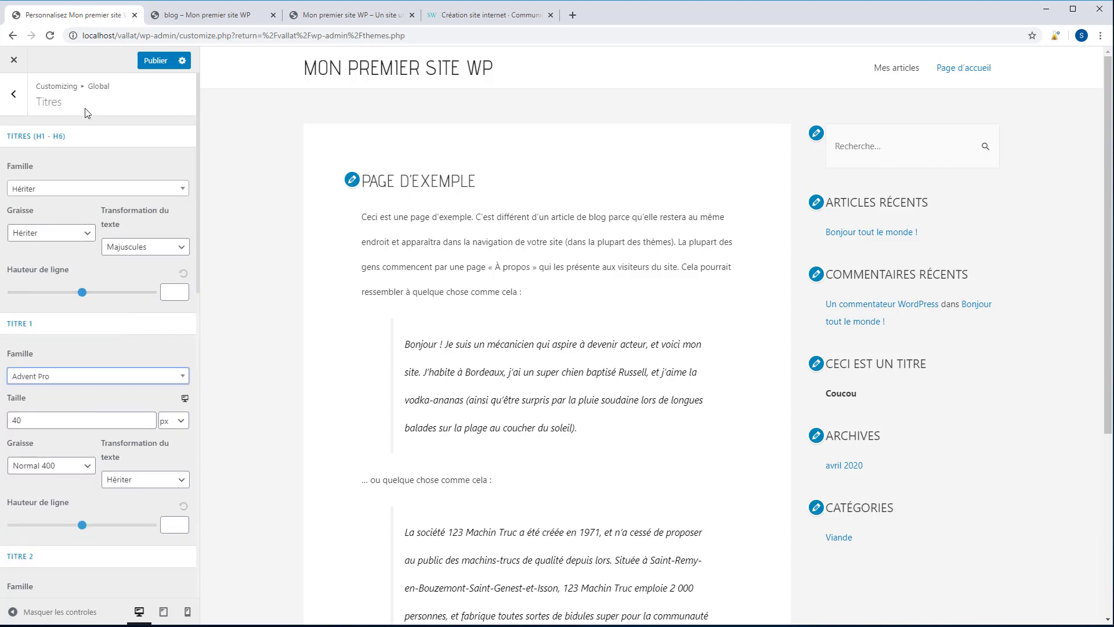
In Astra's global container settings, try the "Pleine largeur - Espacé" layout and set the layout to "Encadré - Tout".
{"action": "left_click", "coordinate": [14, 94]}
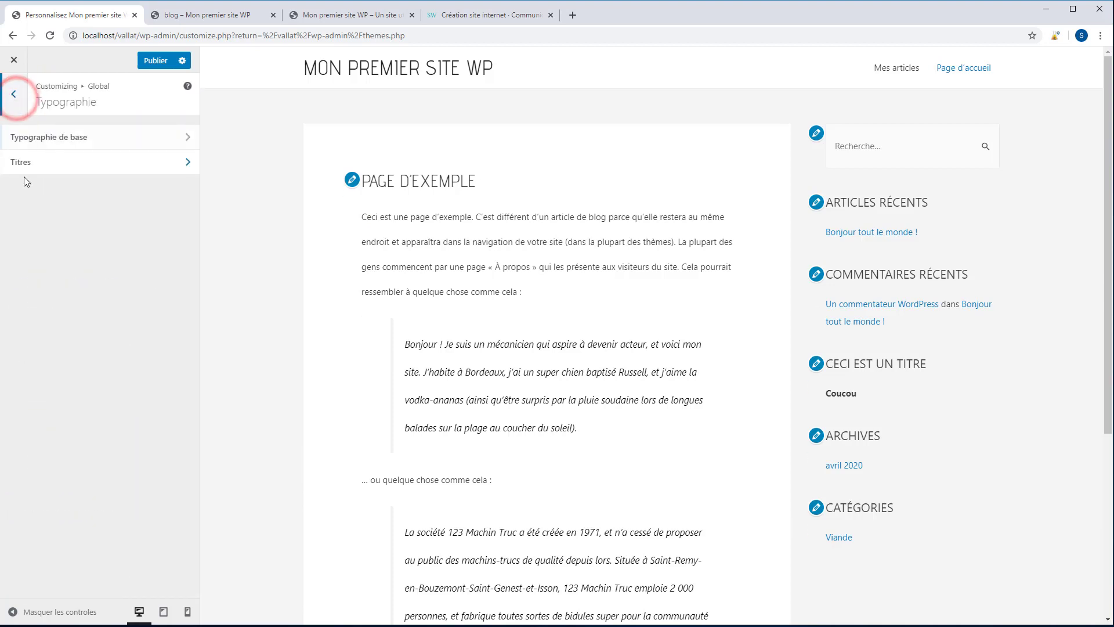
{"action": "left_click", "coordinate": [13, 100]}
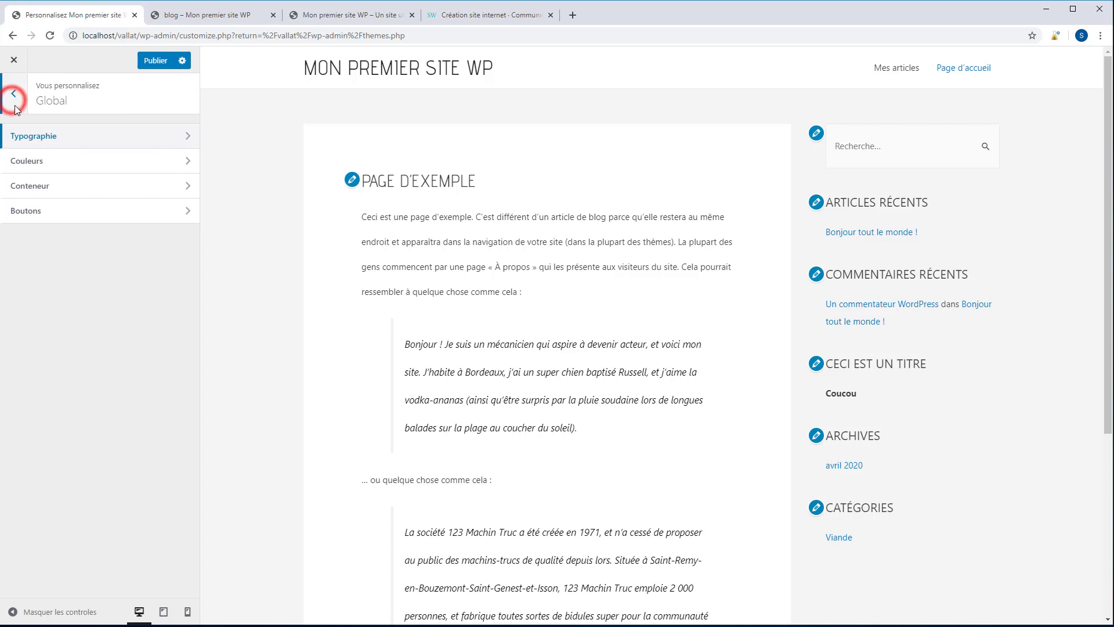
{"action": "left_click", "coordinate": [46, 186]}
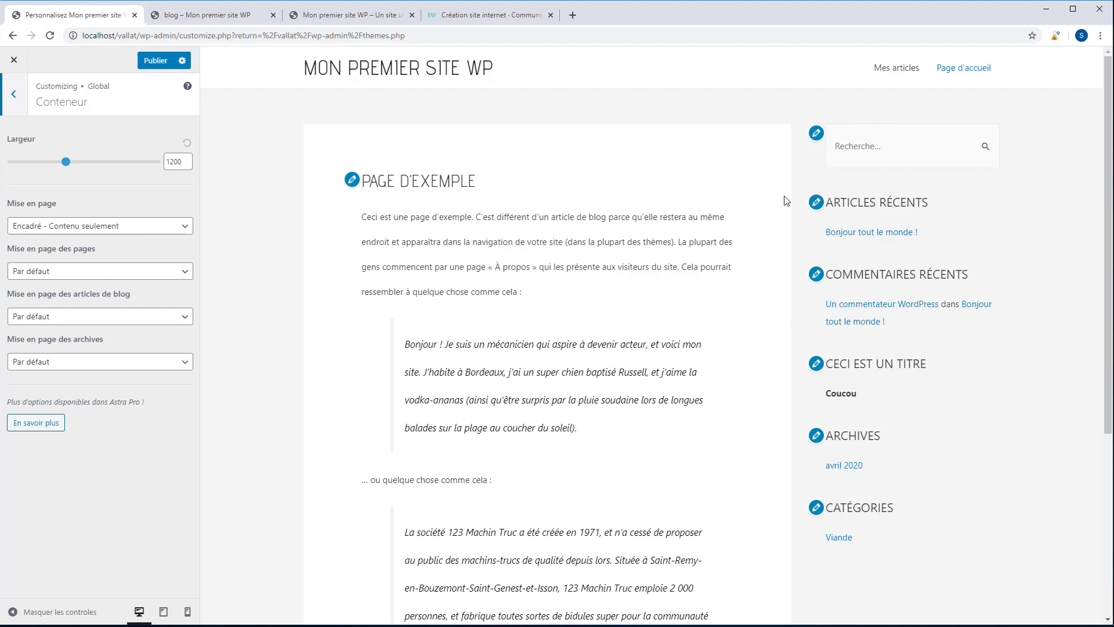
{"action": "left_click", "coordinate": [103, 226]}
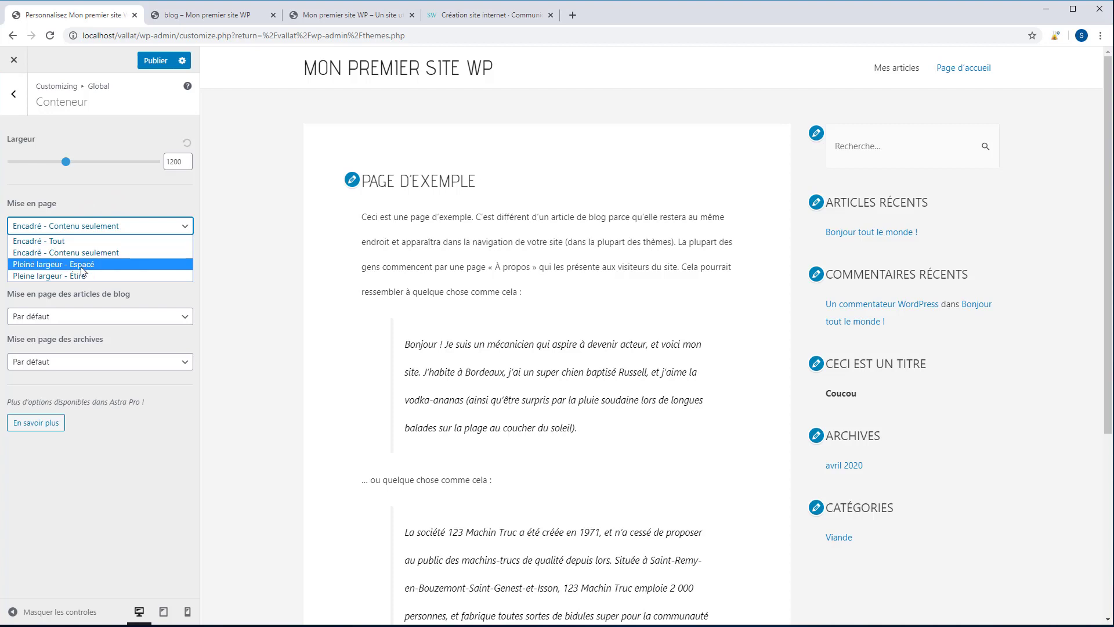
{"action": "left_click", "coordinate": [49, 265]}
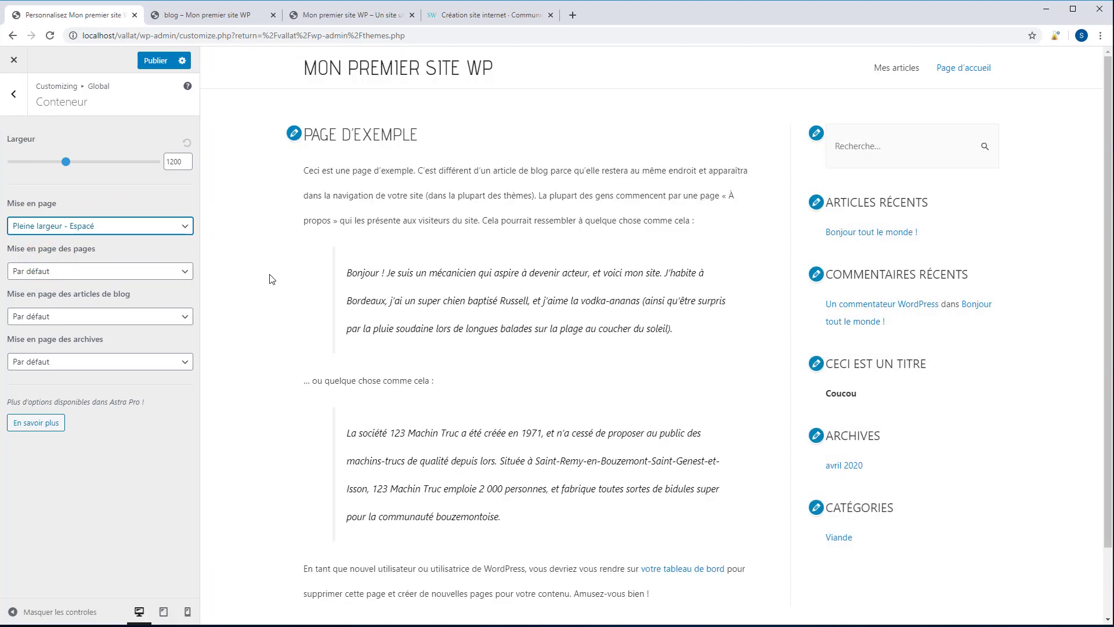
{"action": "left_click", "coordinate": [139, 227]}
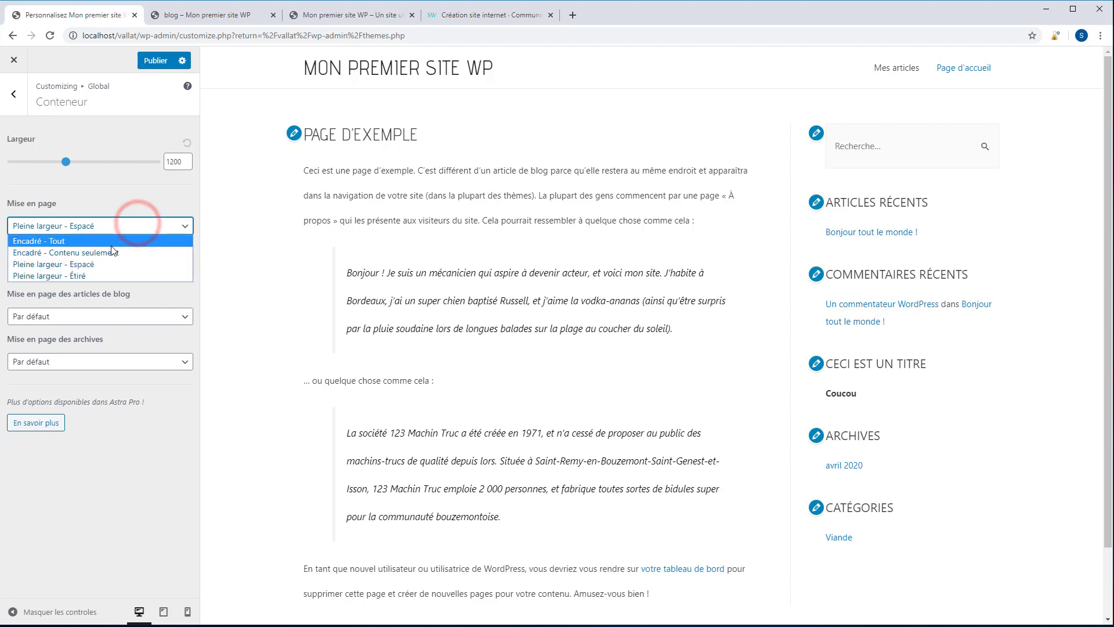
{"action": "left_click", "coordinate": [103, 241]}
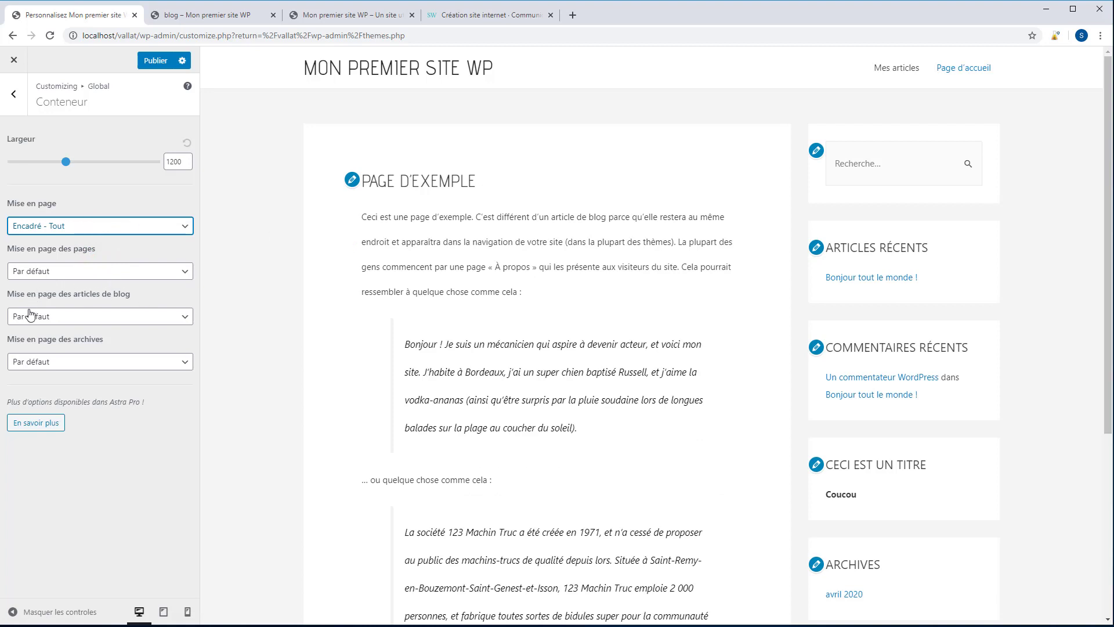
Review the global button settings and publish the customizer changes.
{"action": "left_click", "coordinate": [13, 93]}
{"action": "left_click", "coordinate": [36, 213]}
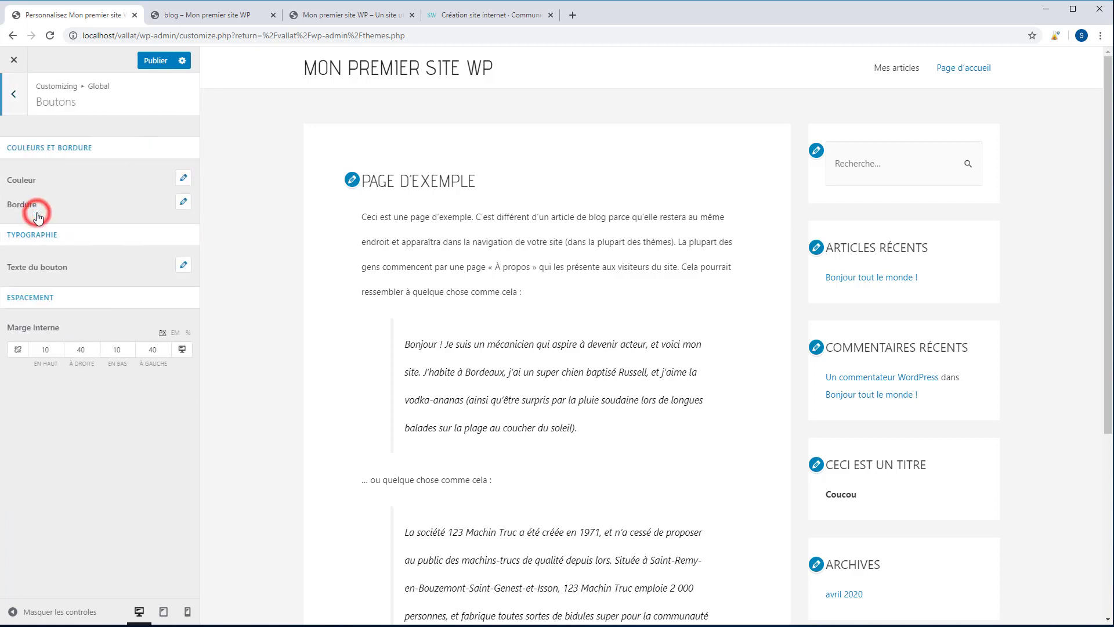
{"action": "left_click", "coordinate": [13, 103]}
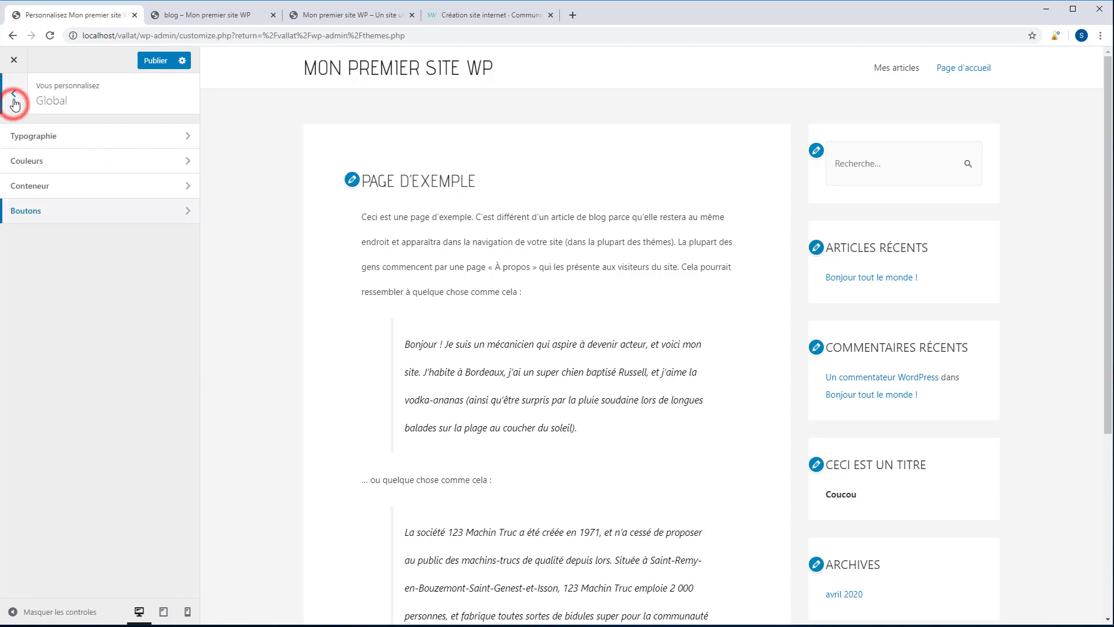
{"action": "left_click", "coordinate": [14, 100]}
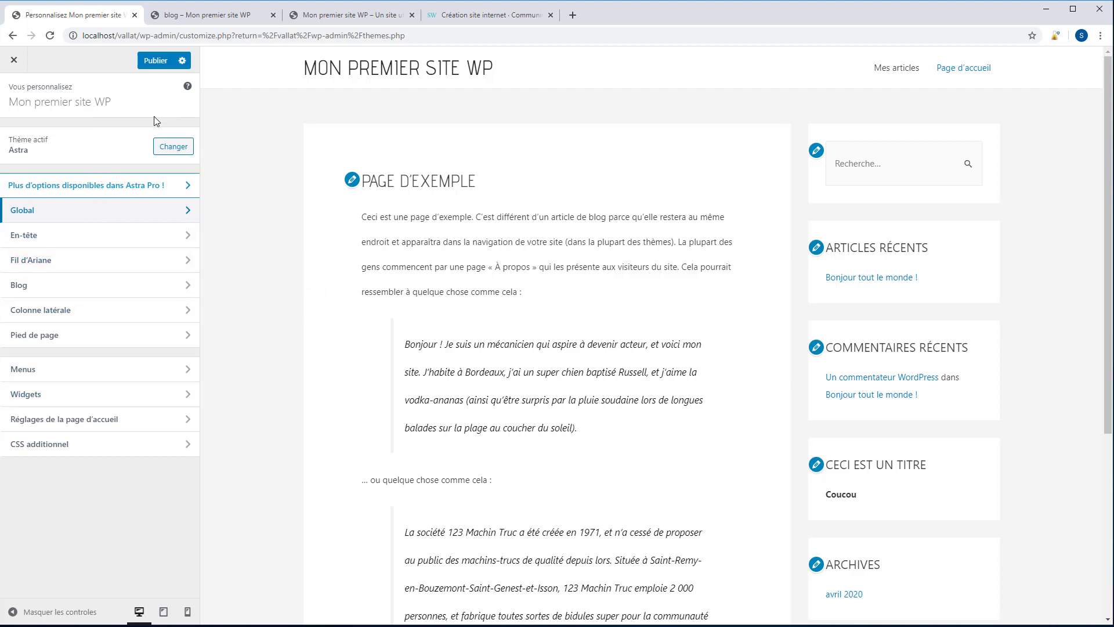
{"action": "left_click", "coordinate": [165, 65]}
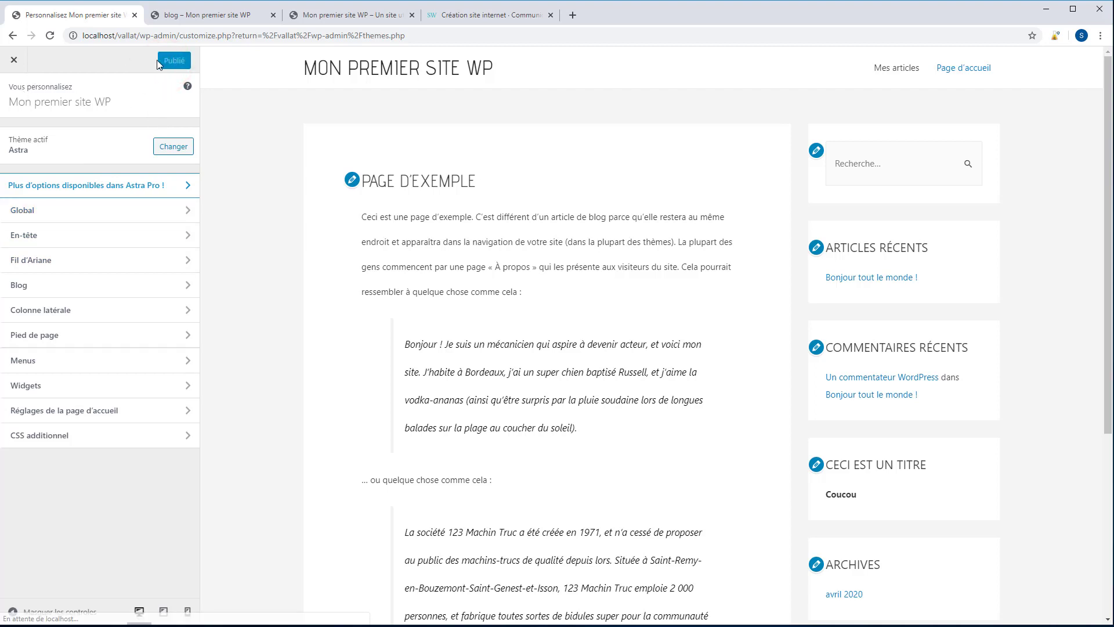
Reload the site's blog page and look over its content and sidebar with the published Astra design.
{"action": "left_click", "coordinate": [210, 15]}
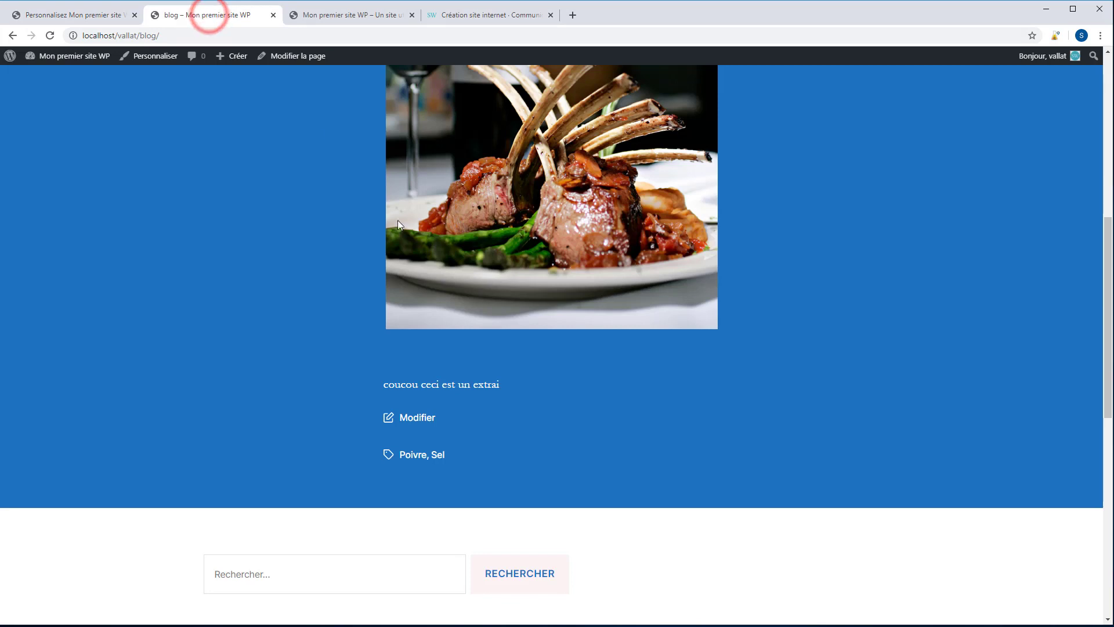
{"action": "key", "text": "F5"}
{"action": "scroll", "coordinate": [511, 267], "scroll_direction": "up", "scroll_amount": 3}
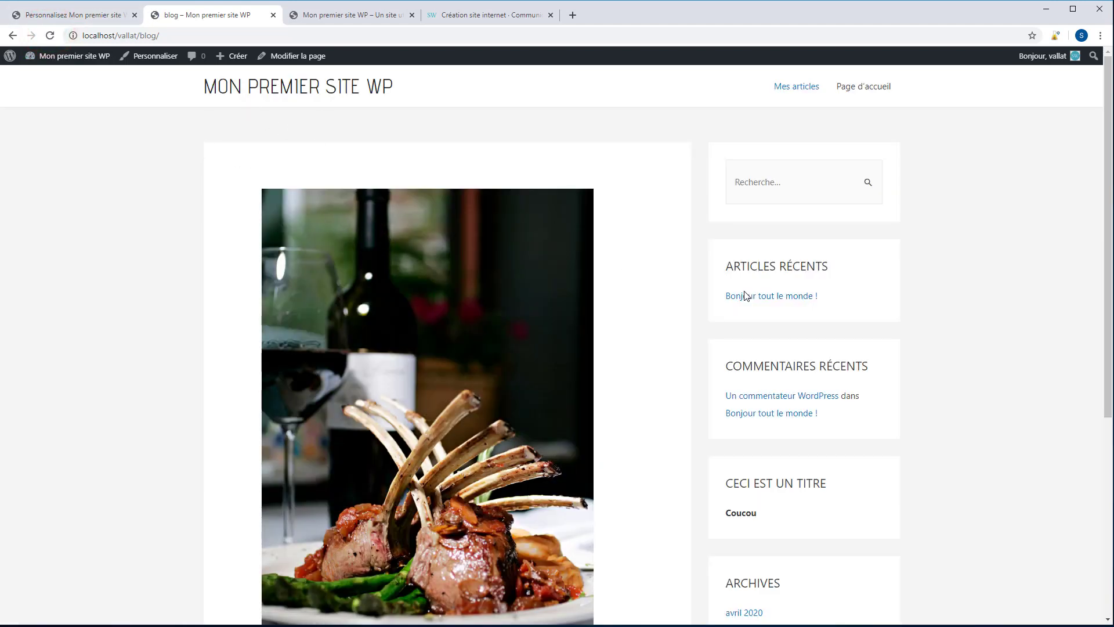
{"action": "scroll", "coordinate": [684, 342], "scroll_direction": "down", "scroll_amount": 5}
{"action": "scroll", "coordinate": [699, 475], "scroll_direction": "up", "scroll_amount": 5}
Leave the customizer and look through the media library, the pages list, the comments and the installed themes.
{"action": "left_click", "coordinate": [68, 17]}
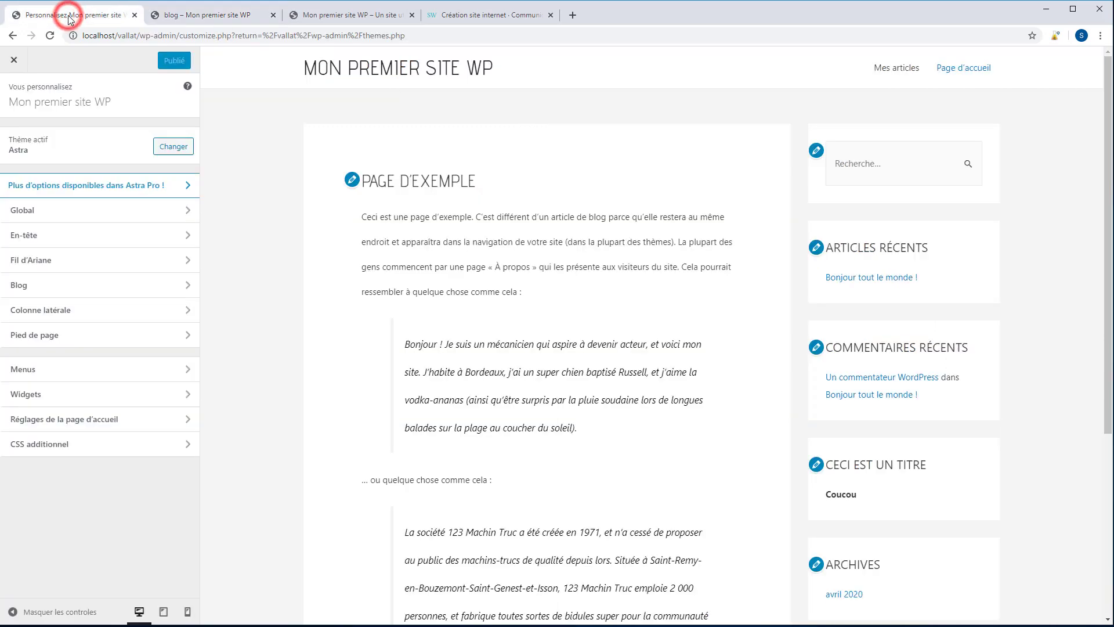
{"action": "left_click", "coordinate": [15, 61]}
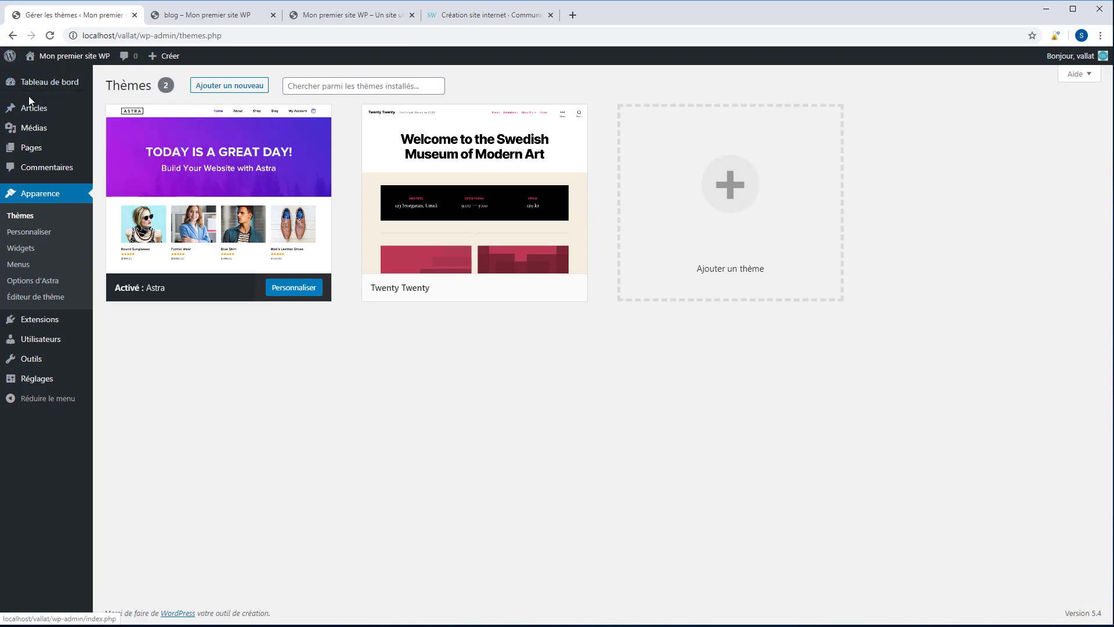
{"action": "mouse_move", "coordinate": [28, 110]}
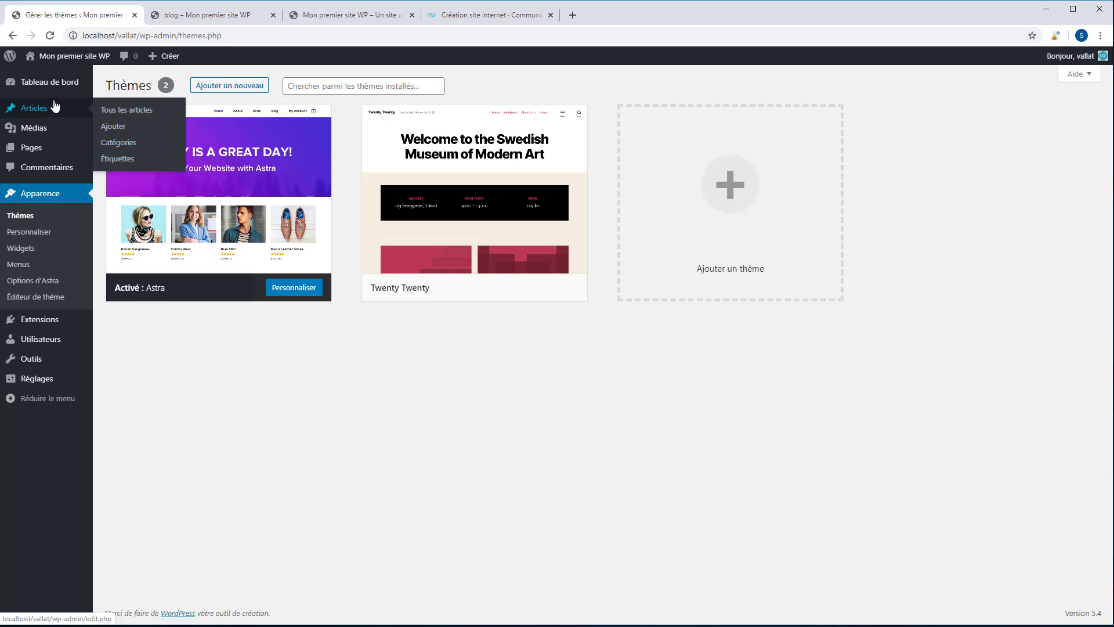
{"action": "mouse_move", "coordinate": [30, 133]}
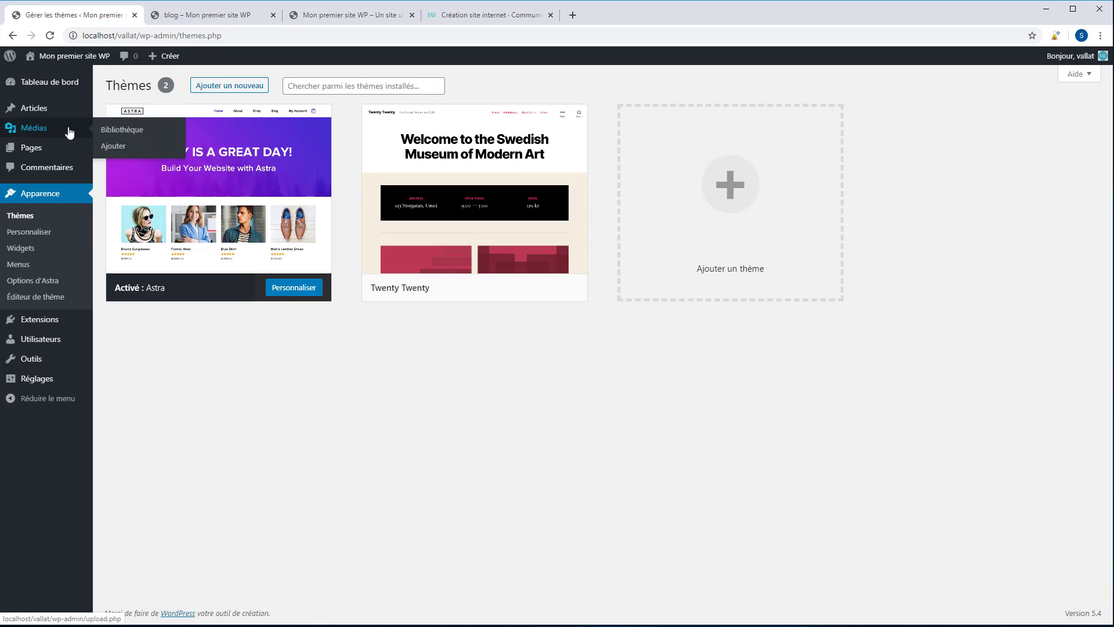
{"action": "left_click", "coordinate": [121, 132]}
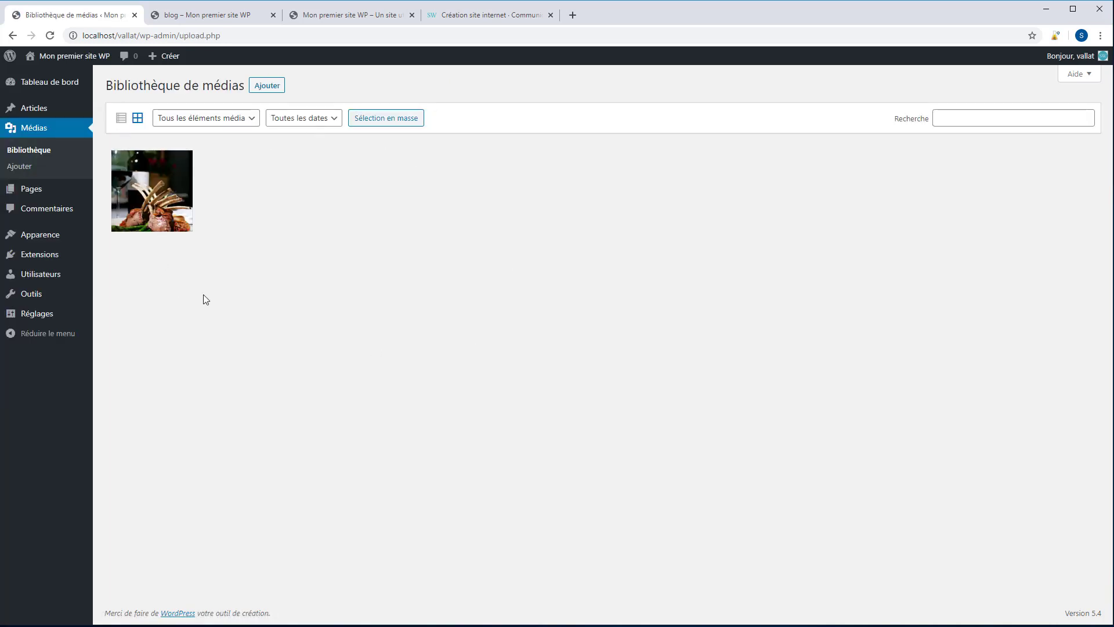
{"action": "left_click", "coordinate": [38, 195]}
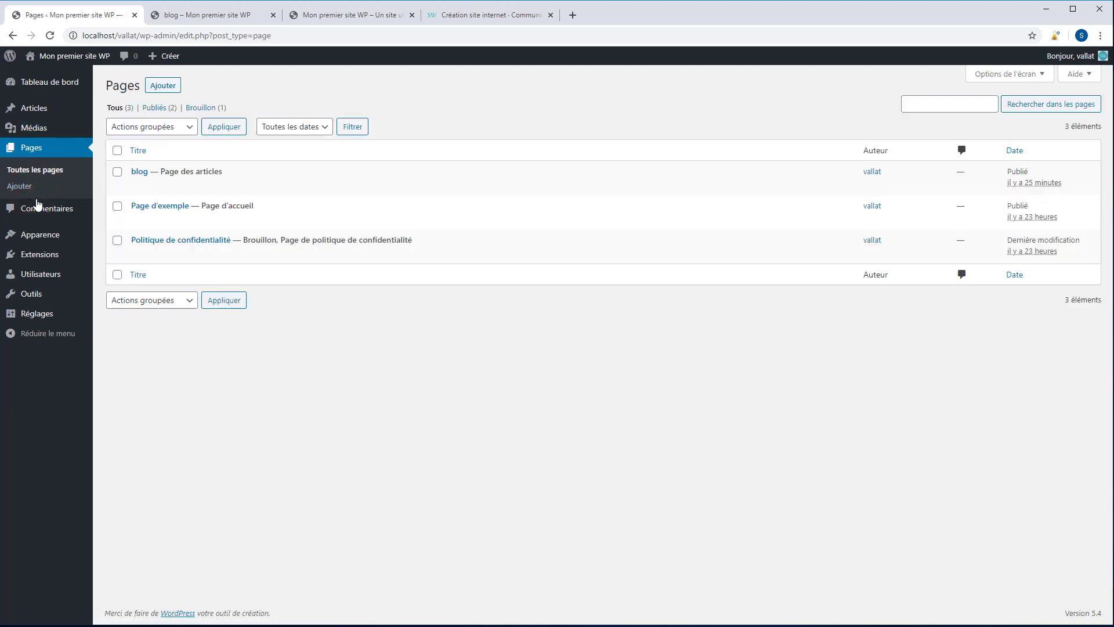
{"action": "left_click", "coordinate": [37, 210]}
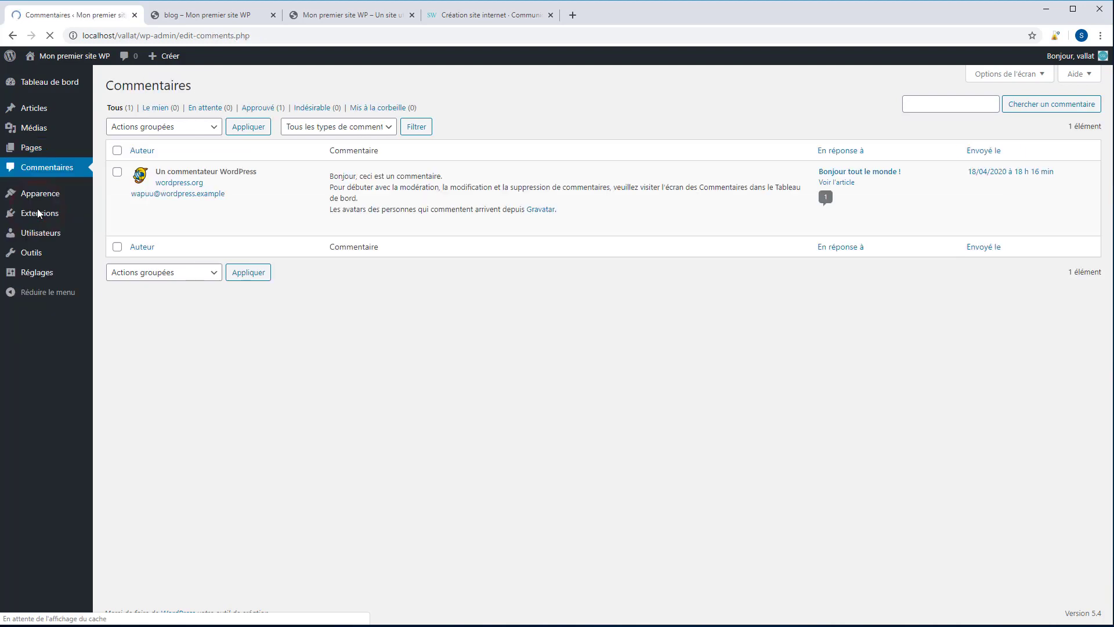
{"action": "left_click", "coordinate": [45, 198]}
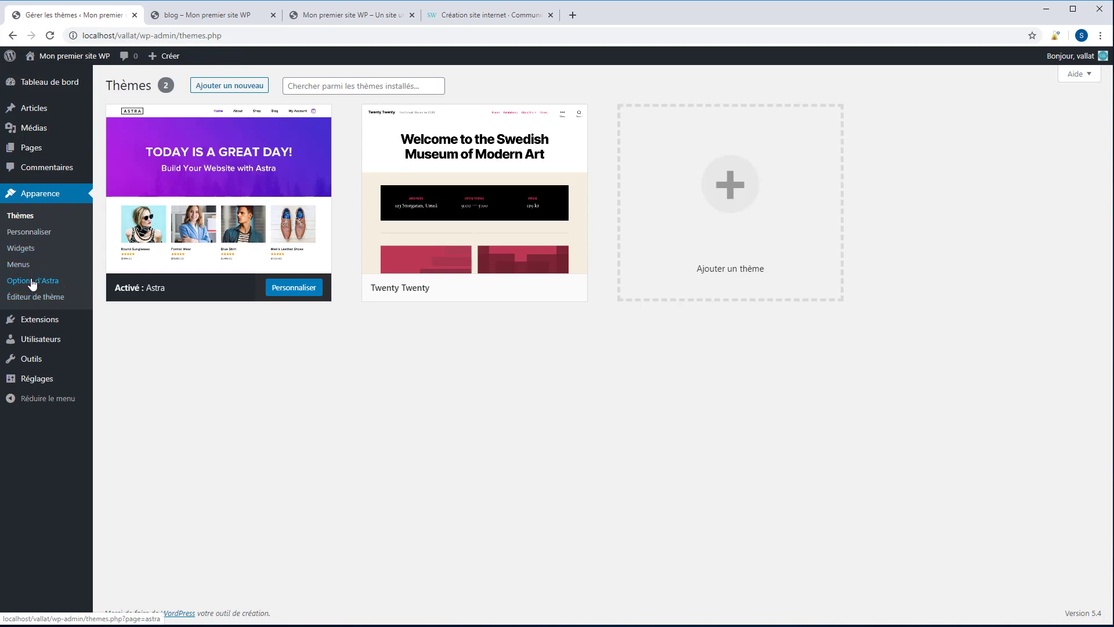
Look over the user, tools and settings options of the administration and the admin part of the site address.
{"action": "mouse_move", "coordinate": [244, 192]}
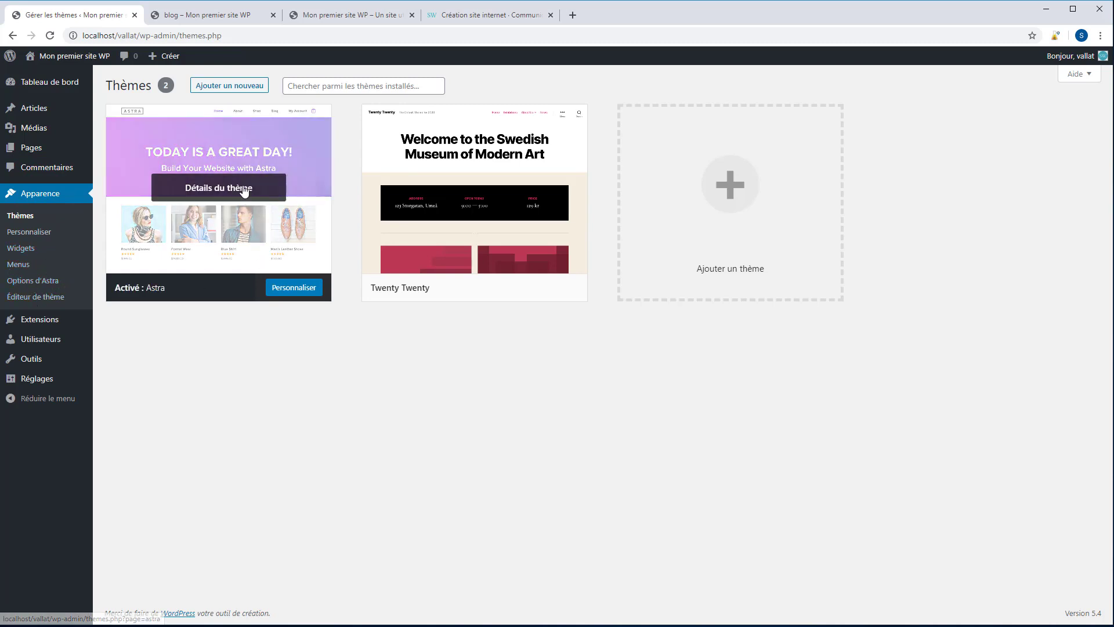
{"action": "mouse_move", "coordinate": [30, 323]}
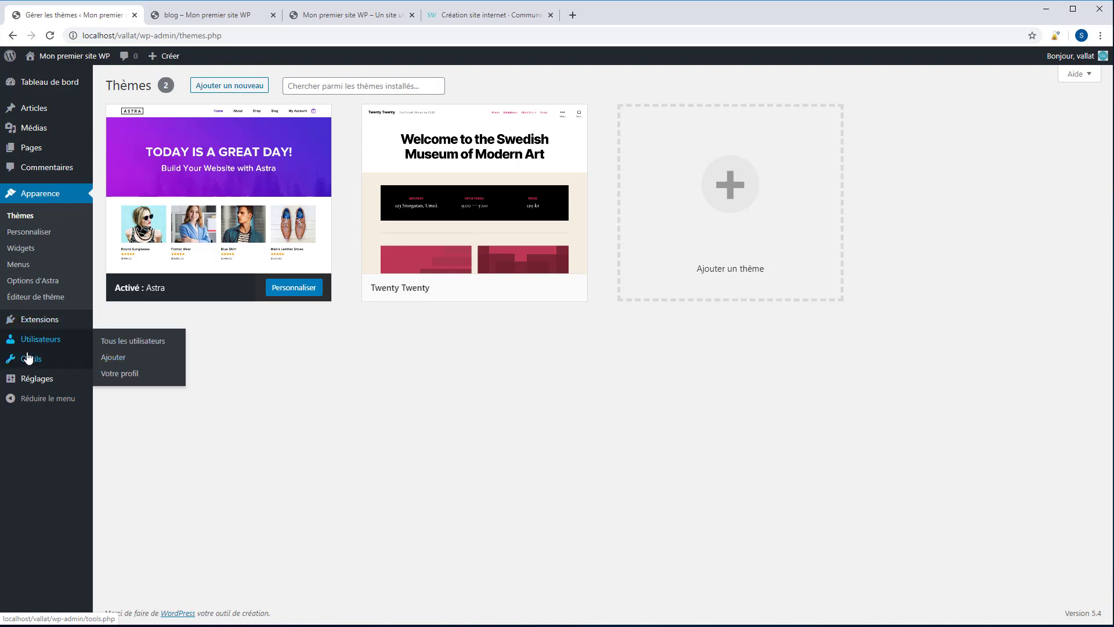
{"action": "mouse_move", "coordinate": [27, 361]}
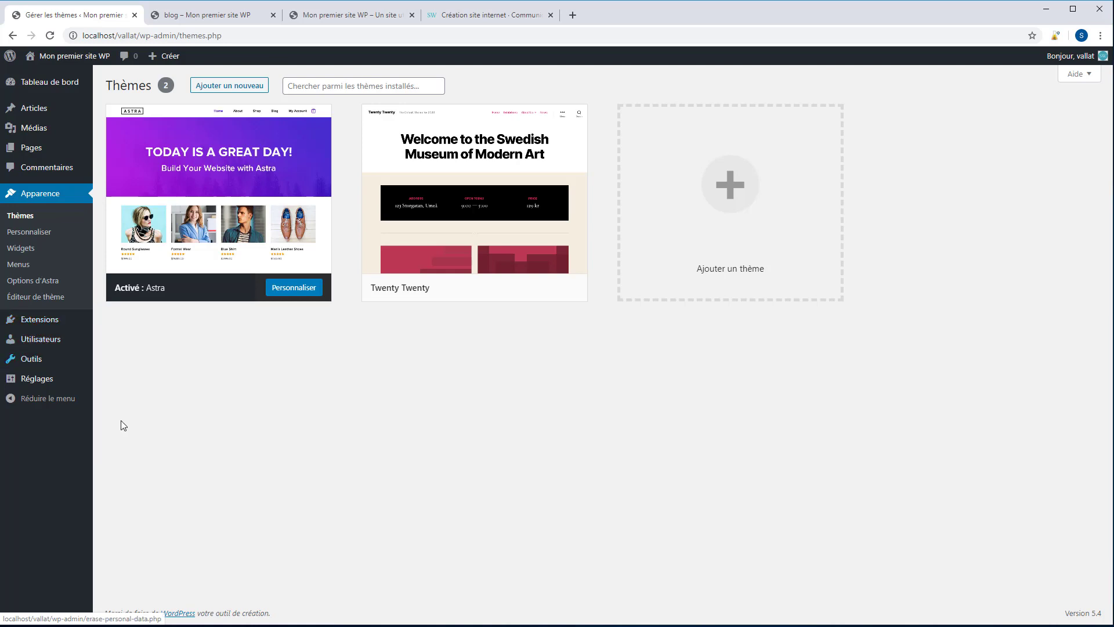
{"action": "mouse_move", "coordinate": [38, 380]}
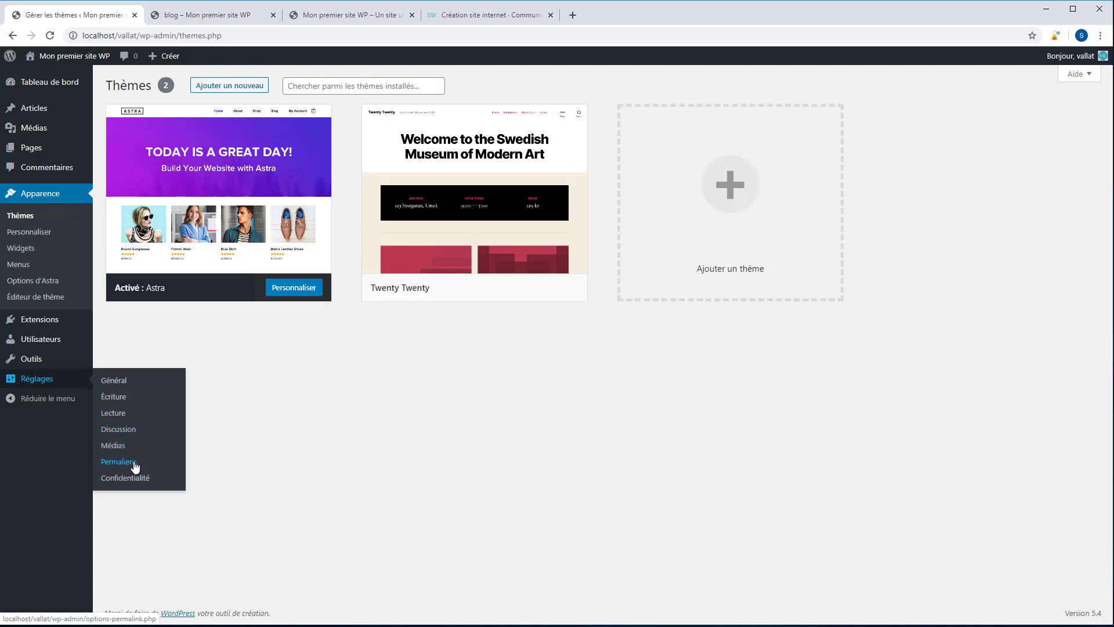
{"action": "left_click", "coordinate": [203, 364]}
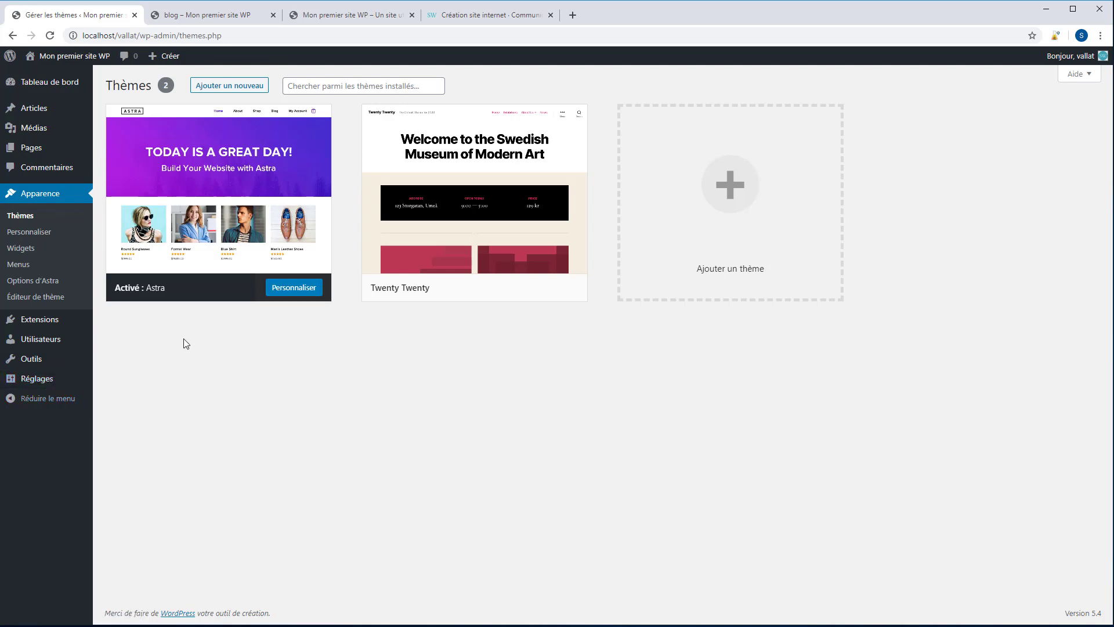
{"action": "left_click", "coordinate": [99, 35]}
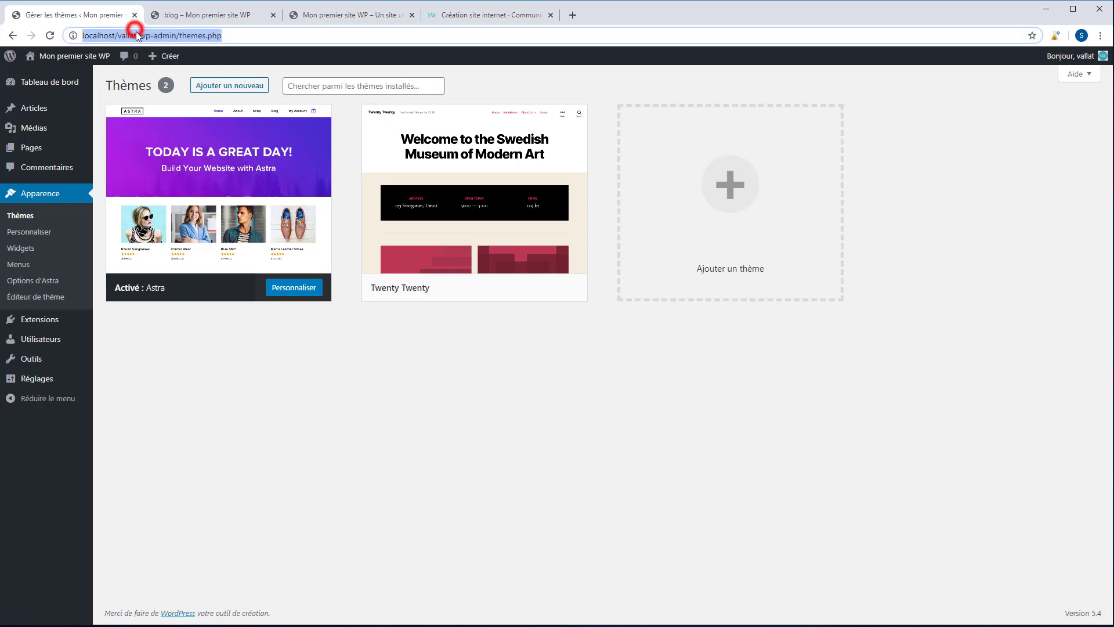
{"action": "left_click", "coordinate": [138, 35]}
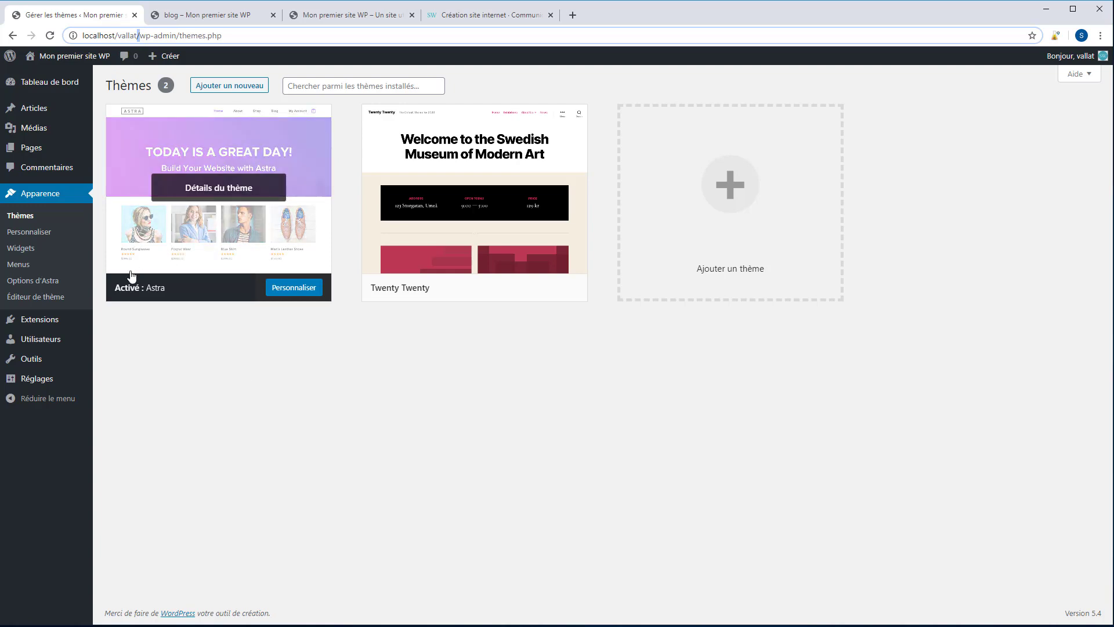
Add the "Nuage d'étiquettes" widget as the first item of "Colonne latérale principale" and reload the blog page.
{"action": "left_click", "coordinate": [221, 22]}
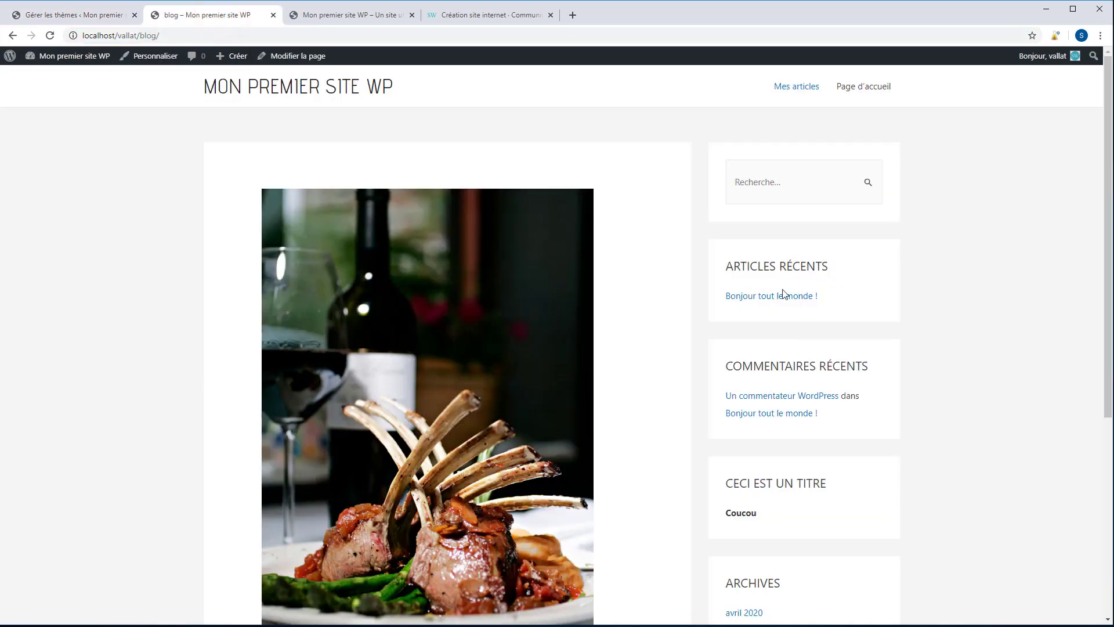
{"action": "scroll", "coordinate": [789, 380], "scroll_direction": "down", "scroll_amount": 5}
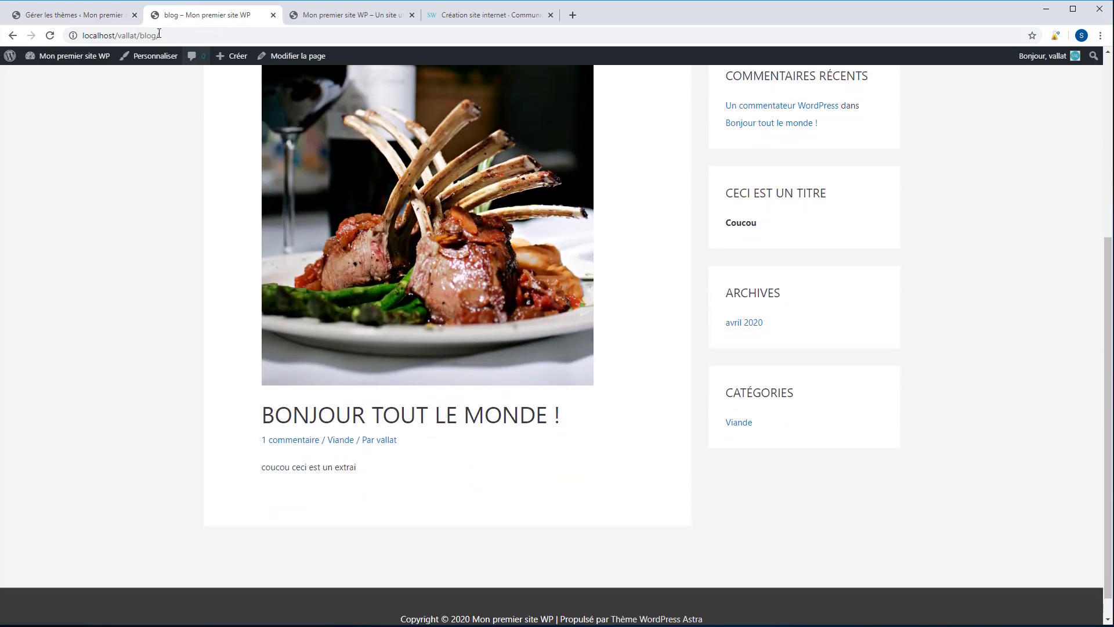
{"action": "left_click", "coordinate": [105, 16]}
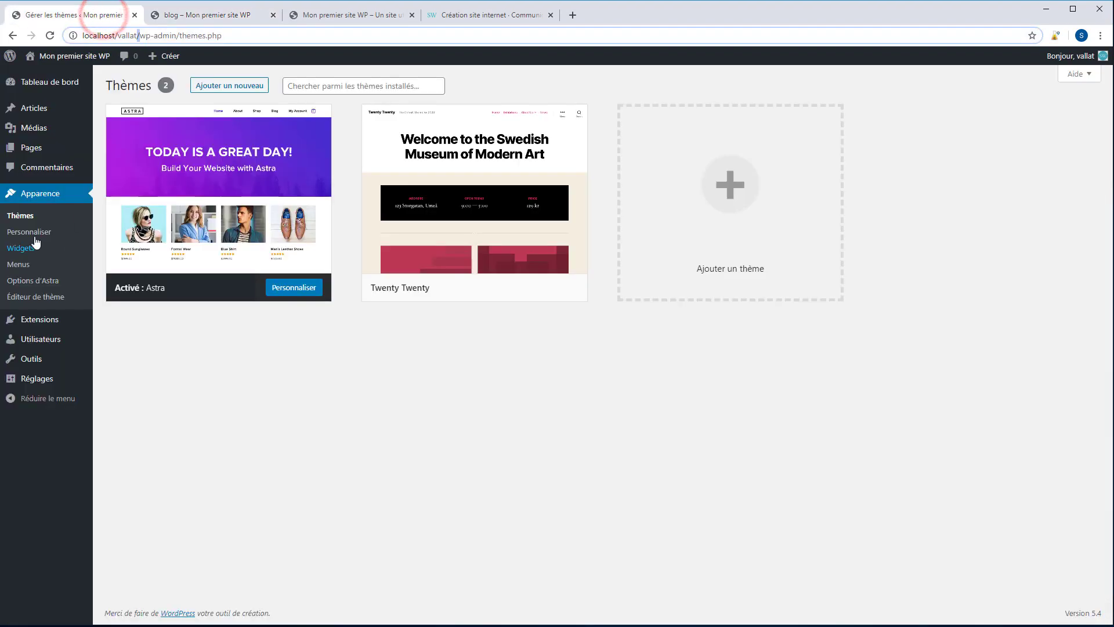
{"action": "left_click", "coordinate": [21, 251]}
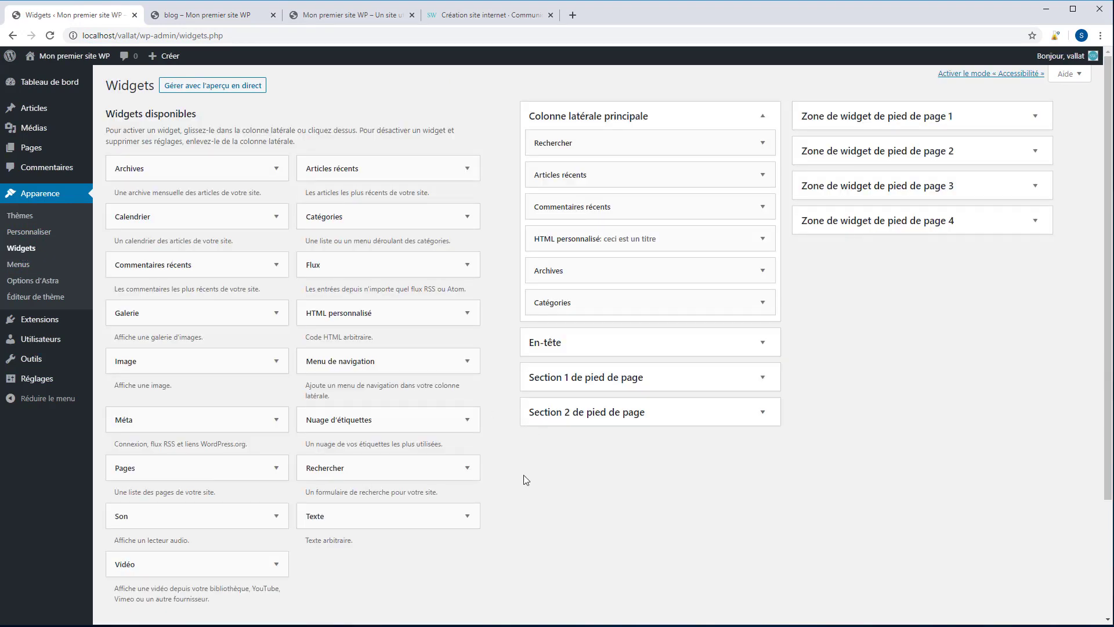
{"action": "left_click_drag", "start_coordinate": [400, 420], "coordinate": [626, 145]}
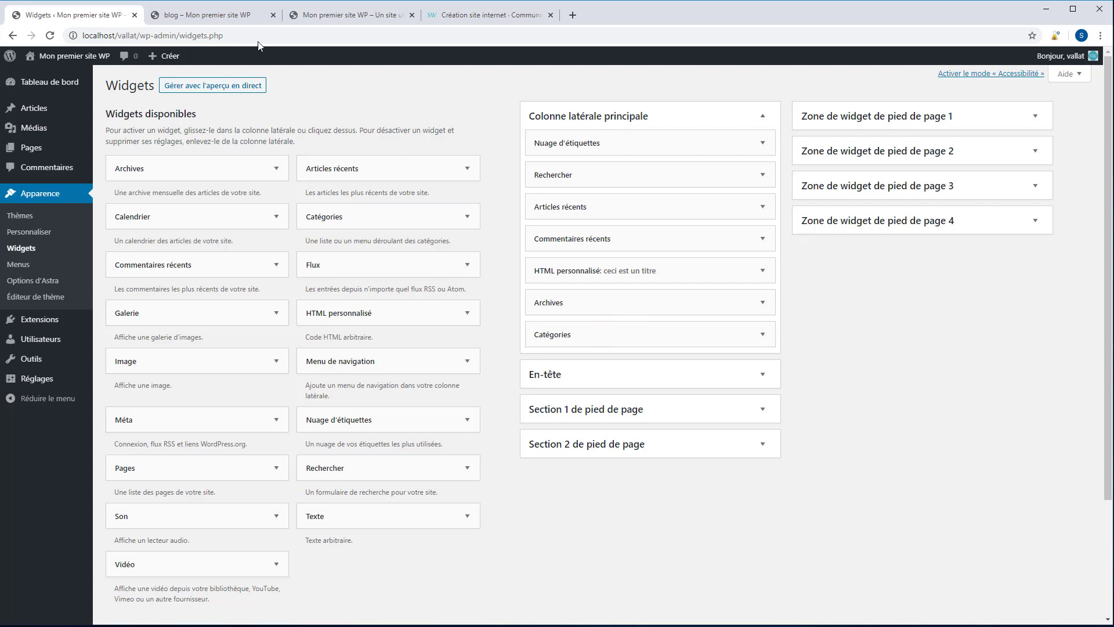
{"action": "left_click", "coordinate": [191, 14]}
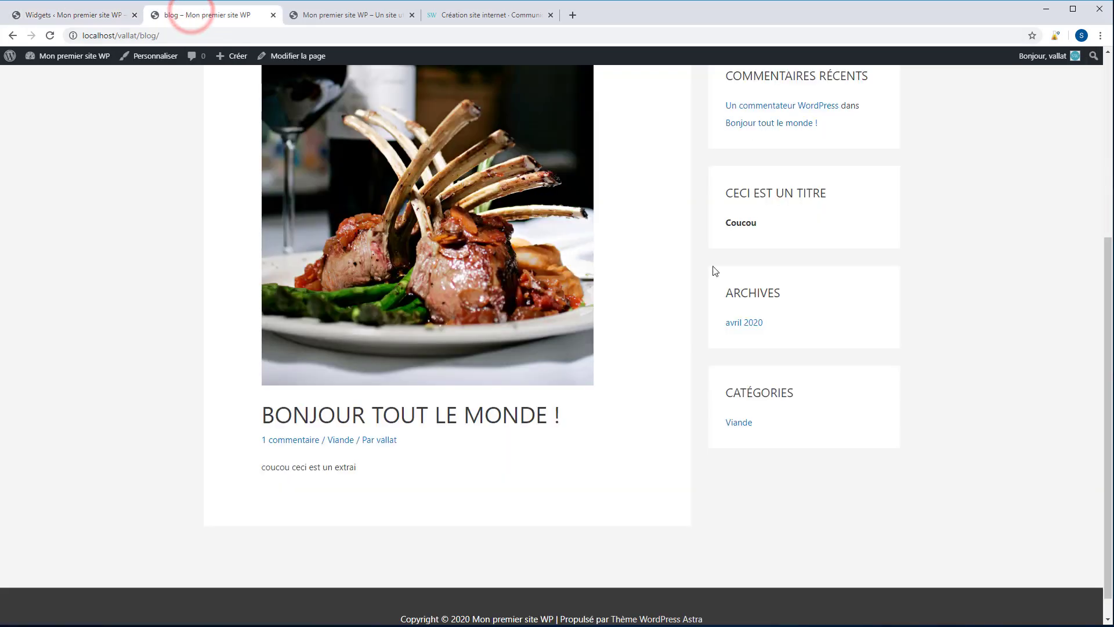
{"action": "left_click", "coordinate": [50, 36]}
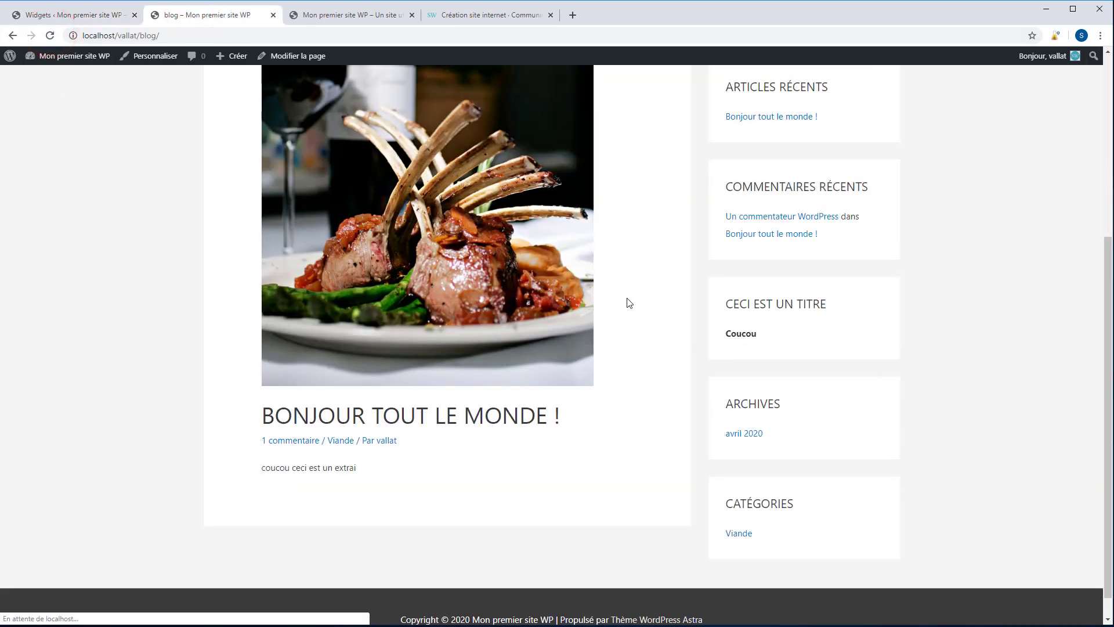
Test the sidebar's "Étiquettes" widget by viewing the posts tagged "Sel" and opening the "Poivre" tag archive.
{"action": "scroll", "coordinate": [626, 301], "scroll_direction": "up", "scroll_amount": 5}
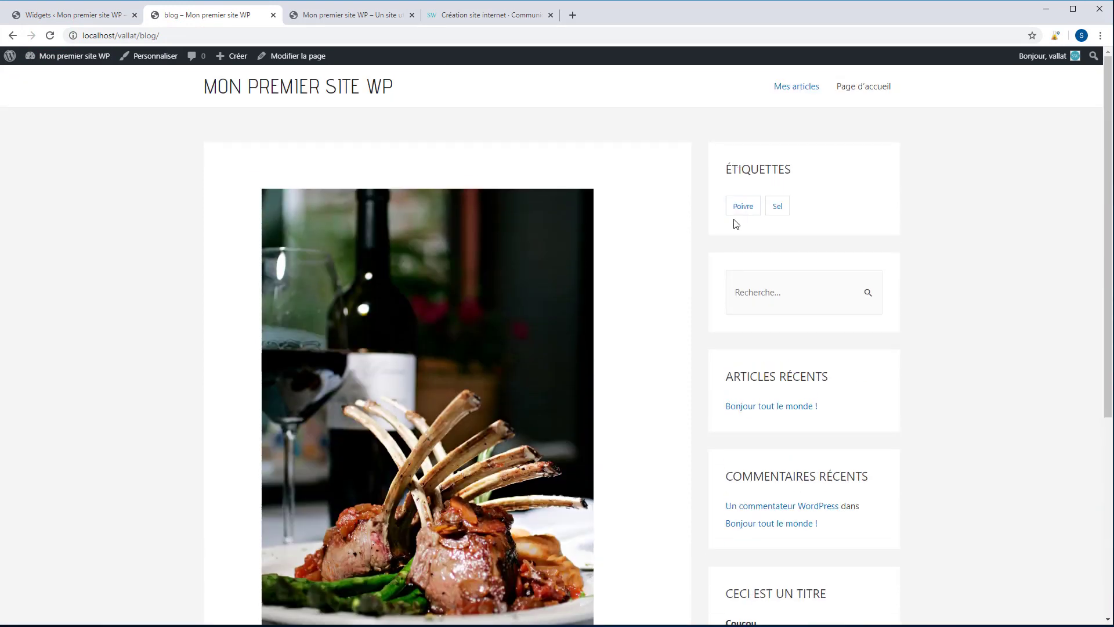
{"action": "left_click", "coordinate": [777, 207]}
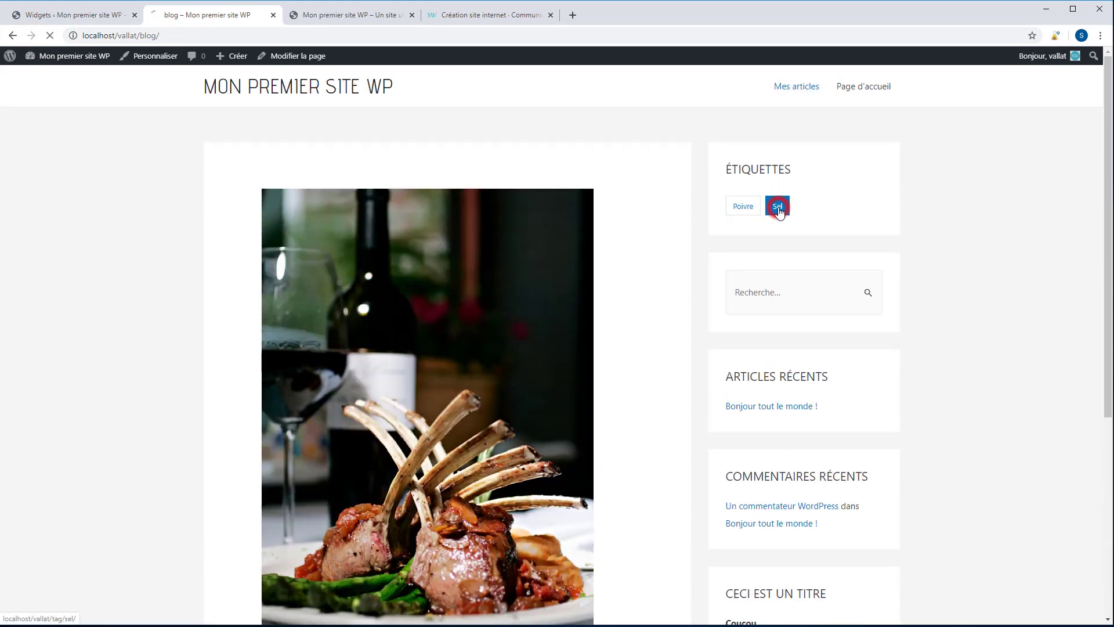
{"action": "scroll", "coordinate": [467, 284], "scroll_direction": "down", "scroll_amount": 3}
{"action": "scroll", "coordinate": [467, 284], "scroll_direction": "down", "scroll_amount": 4}
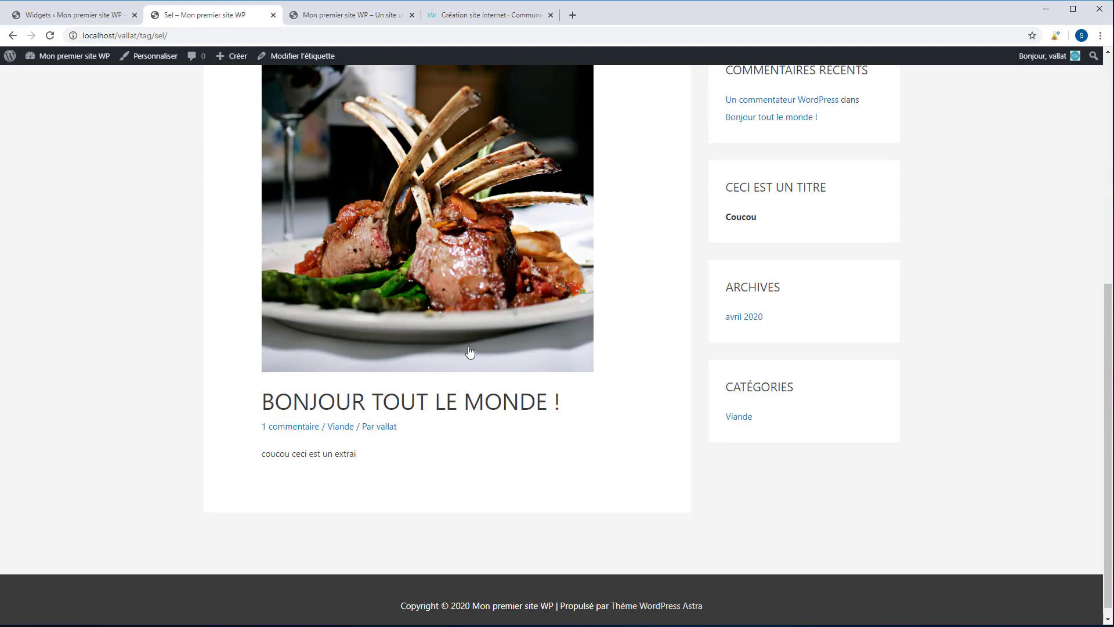
{"action": "scroll", "coordinate": [464, 291], "scroll_direction": "up", "scroll_amount": 6}
{"action": "left_click", "coordinate": [740, 149]}
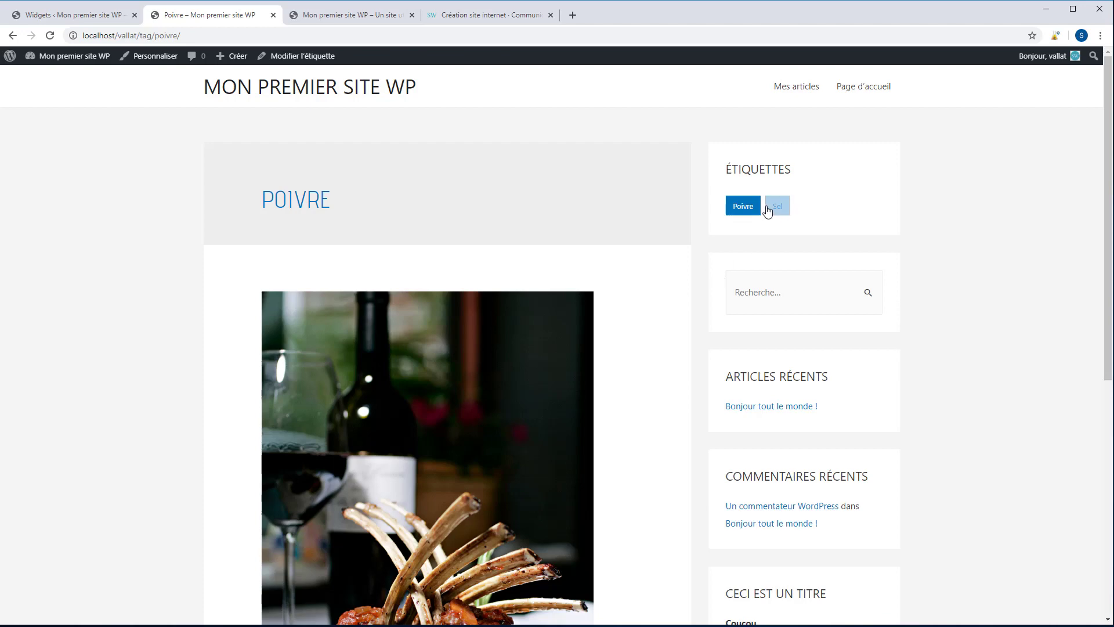
Look over the "Poivre" archive page and its sidebar down to the "Catégories" section, and return to the widget administration.
{"action": "scroll", "coordinate": [743, 261], "scroll_direction": "down", "scroll_amount": 5}
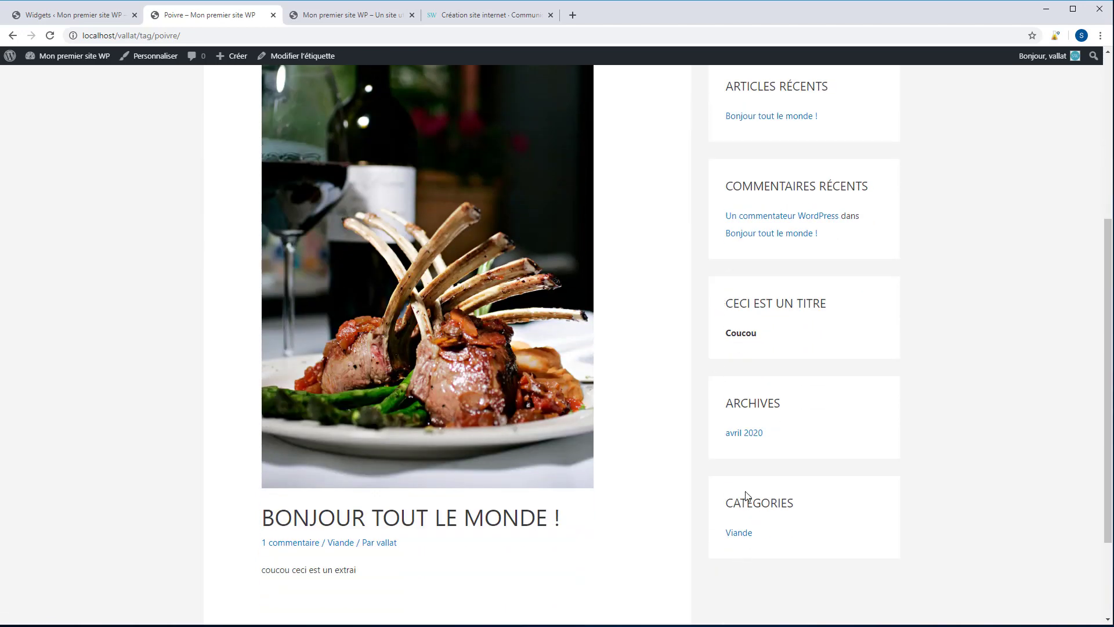
{"action": "left_click", "coordinate": [738, 535]}
{"action": "scroll", "coordinate": [811, 529], "scroll_direction": "up", "scroll_amount": 5}
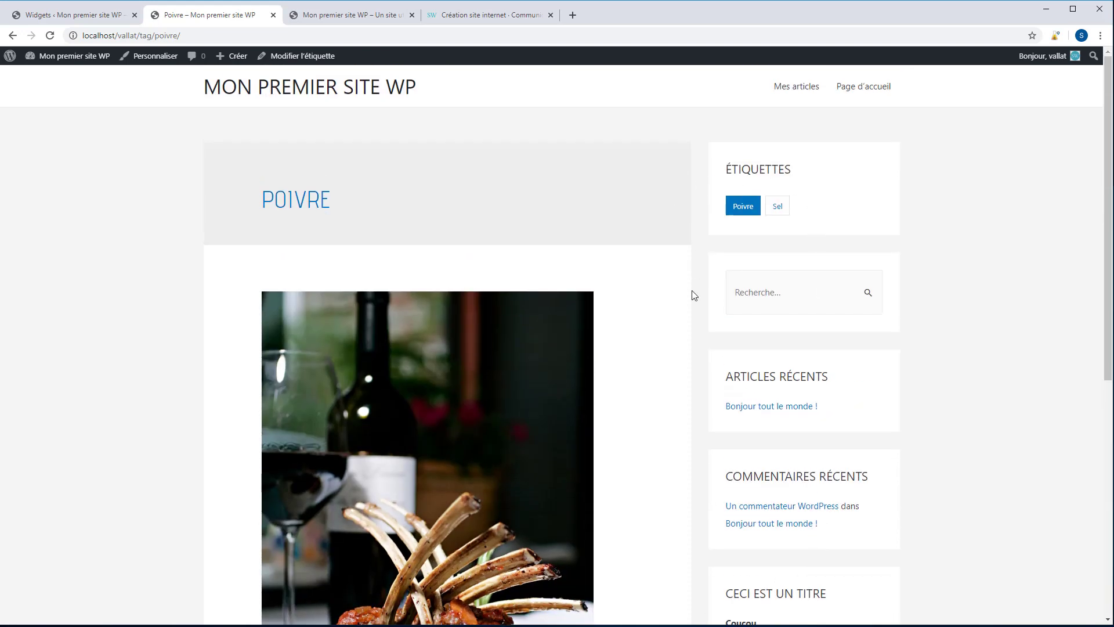
{"action": "scroll", "coordinate": [697, 302], "scroll_direction": "down", "scroll_amount": 7}
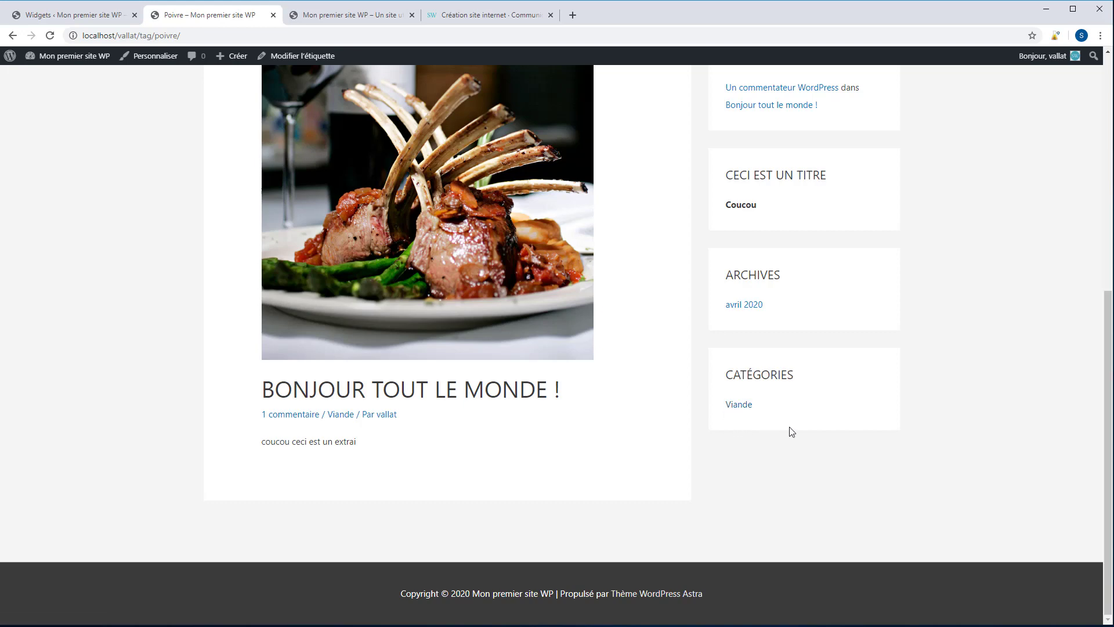
{"action": "scroll", "coordinate": [783, 450], "scroll_direction": "up", "scroll_amount": 7}
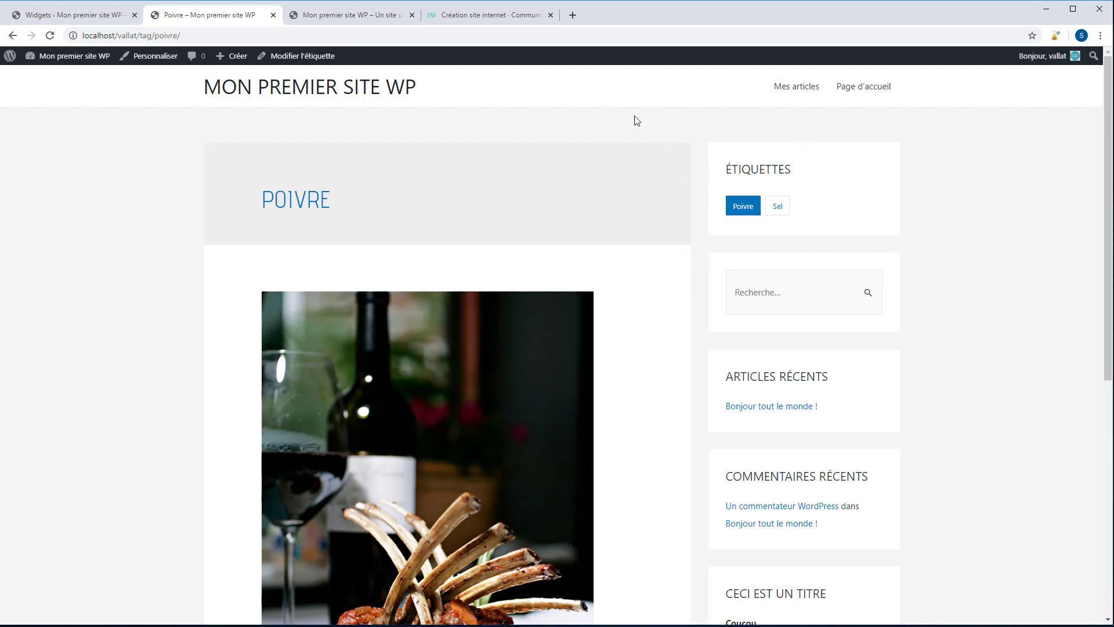
{"action": "scroll", "coordinate": [686, 343], "scroll_direction": "down", "scroll_amount": 1}
{"action": "scroll", "coordinate": [685, 371], "scroll_direction": "down", "scroll_amount": 6}
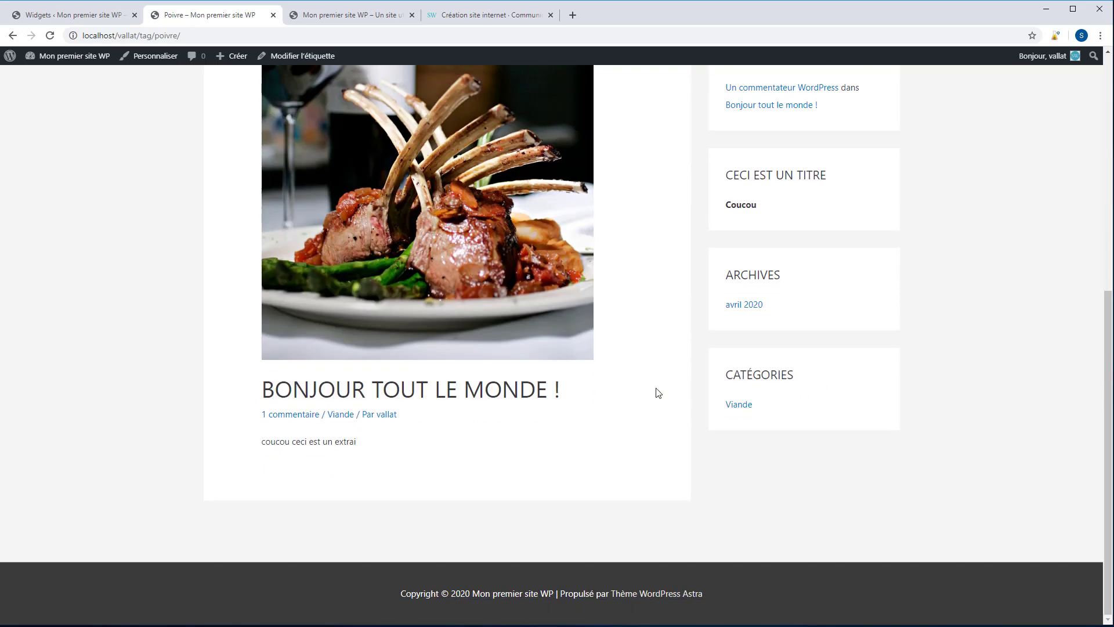
{"action": "left_click", "coordinate": [60, 16]}
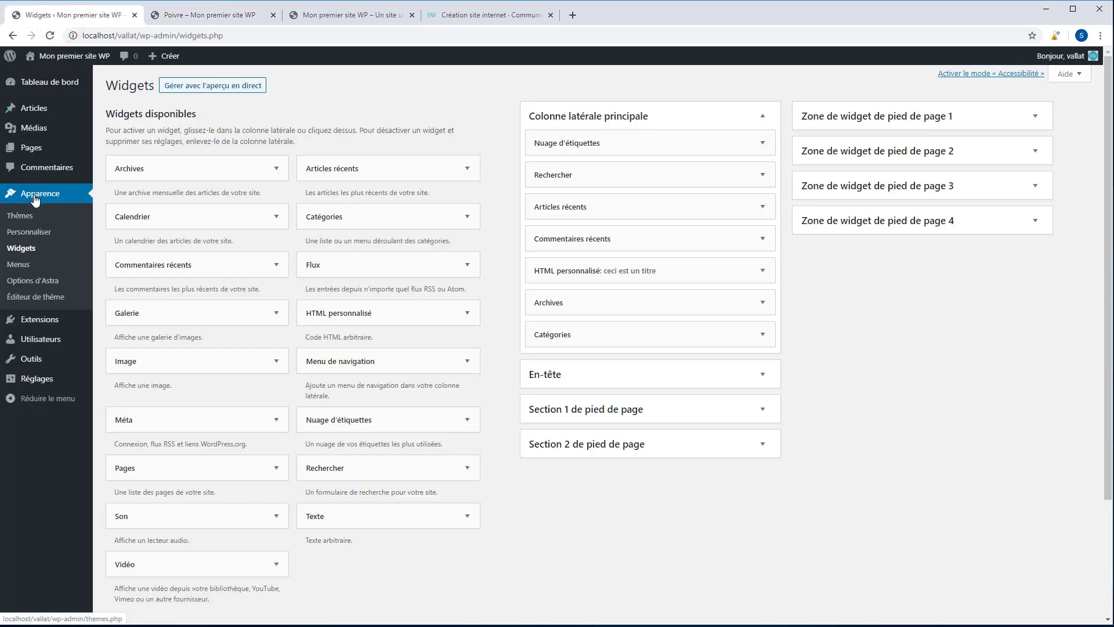